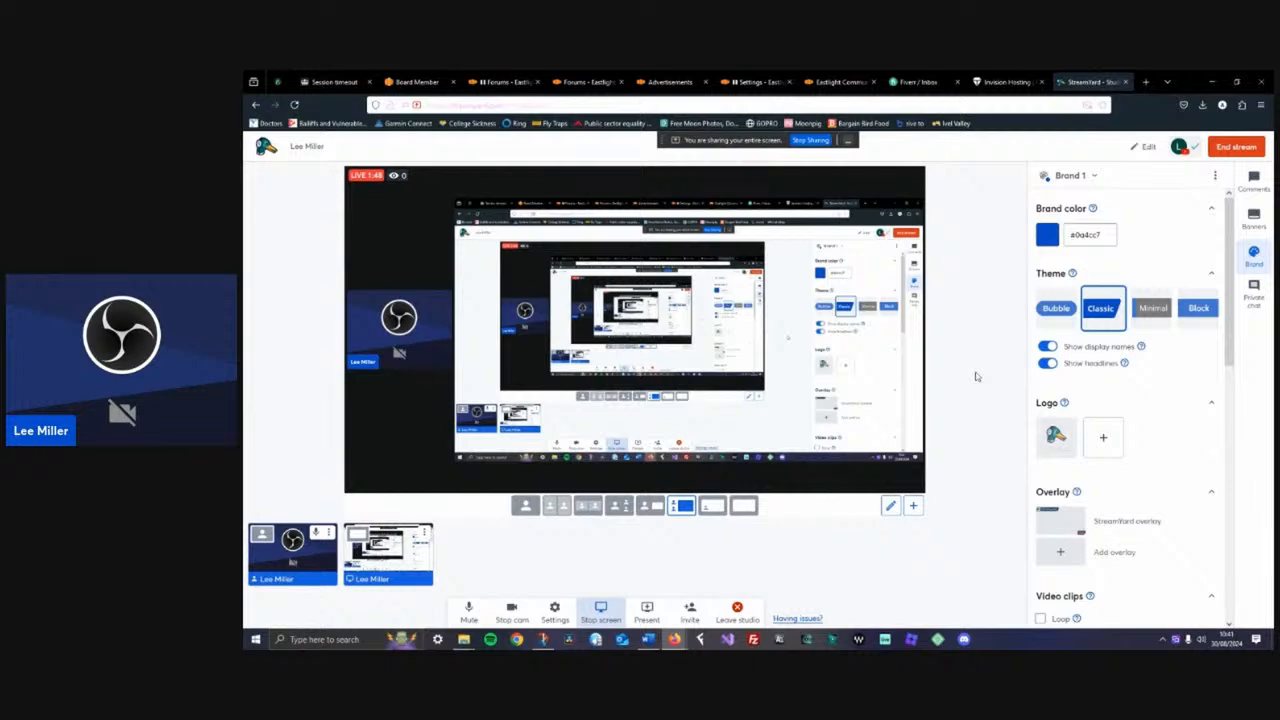
Switch to File Explorer, open the Eastlight image folder and open image-1.jpg
mouse_move(464, 640)
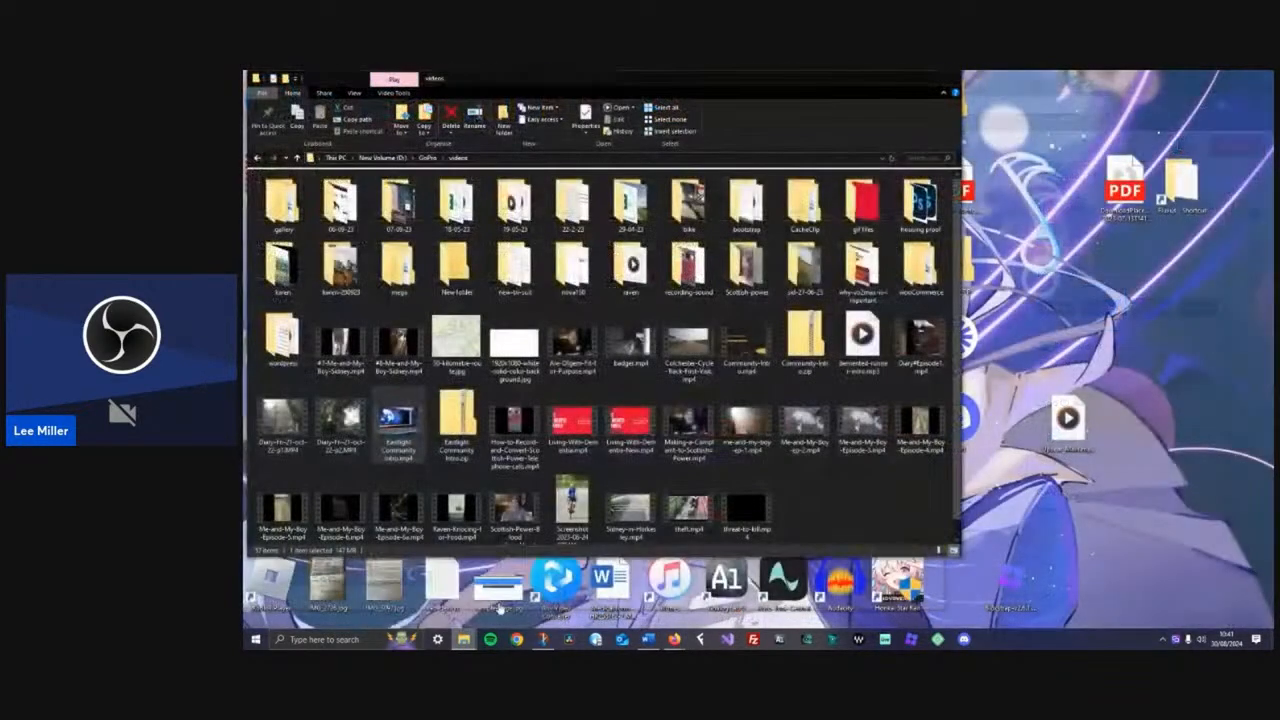
click(512, 588)
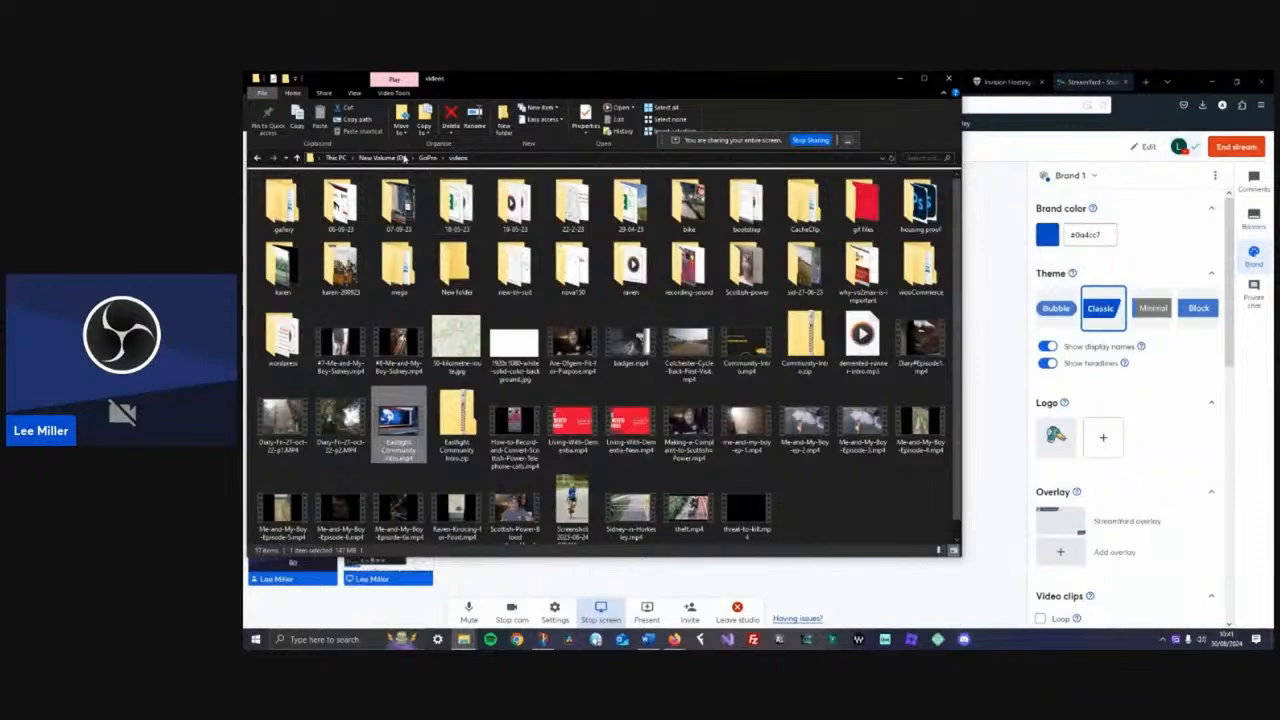
click(383, 158)
double_click(299, 204)
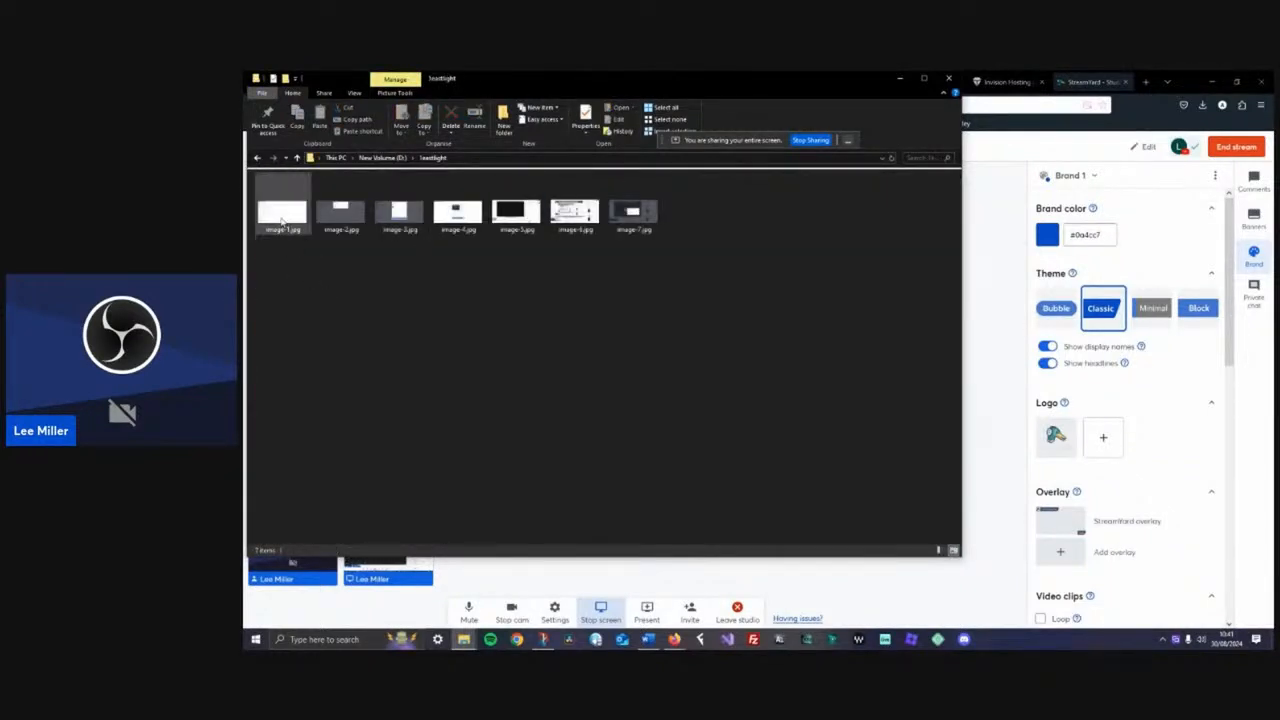
double_click(283, 215)
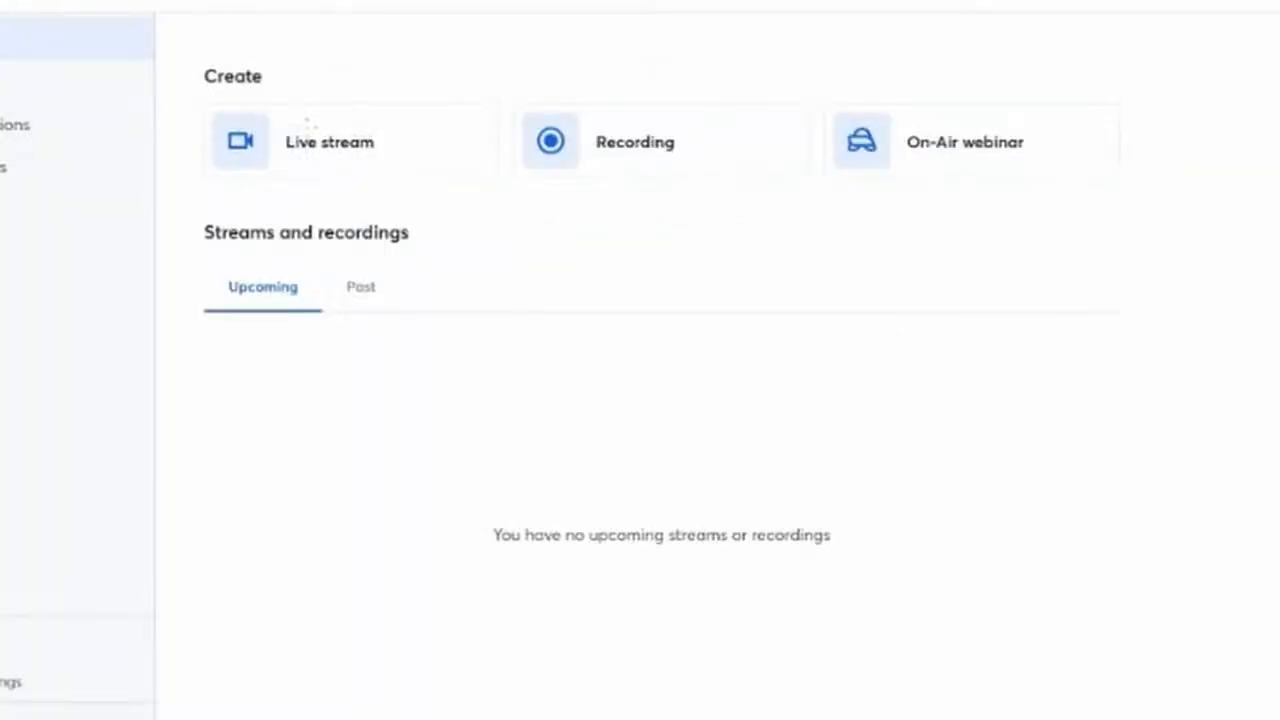
Close the open image and open image-4.jpg with Paint from its context menu
mouse_move(189, 103)
mouse_down()
mouse_move(410, 157)
mouse_move(410, 197)
mouse_move(214, 182)
mouse_move(178, 105)
mouse_up()
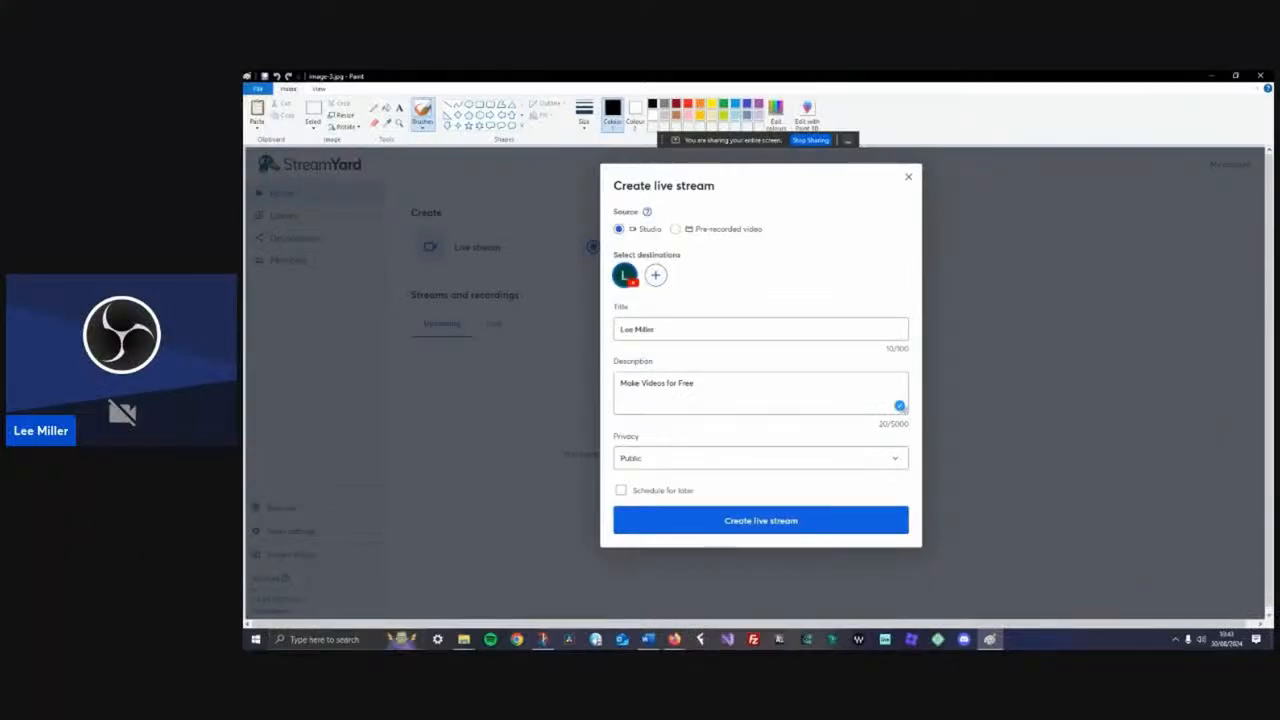
click(1260, 76)
right_click(460, 217)
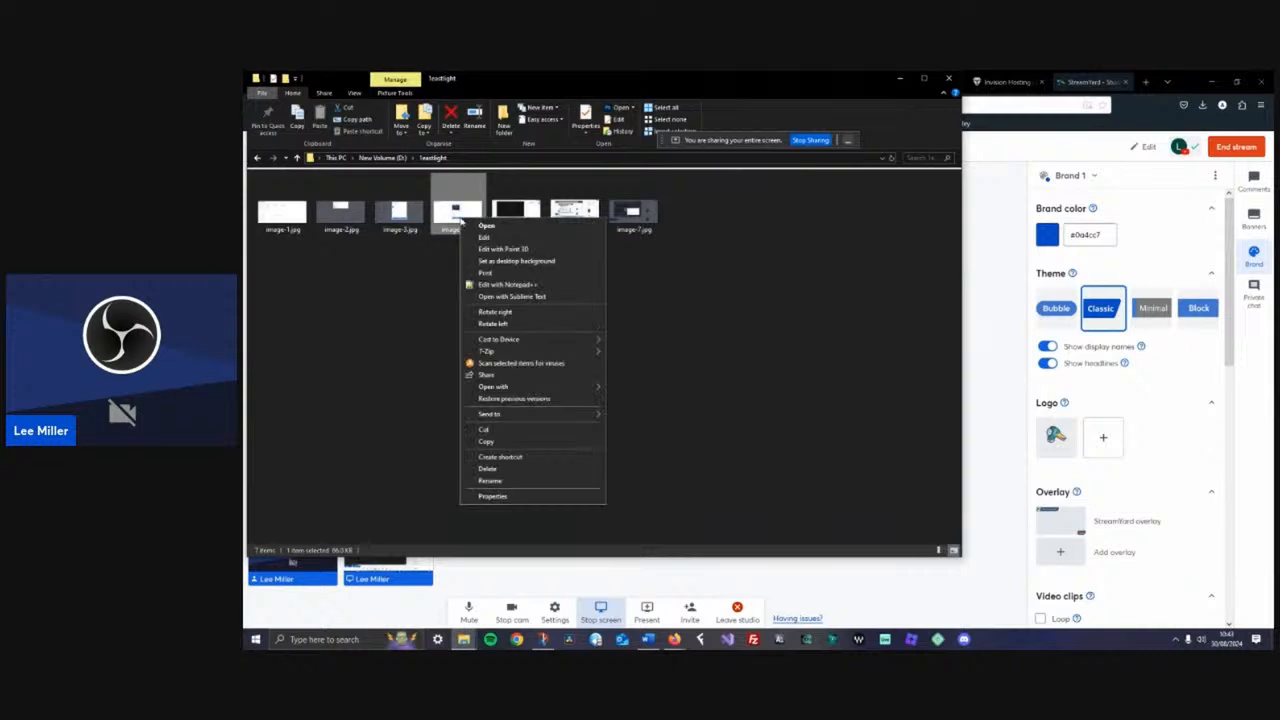
mouse_move(500, 386)
click(652, 420)
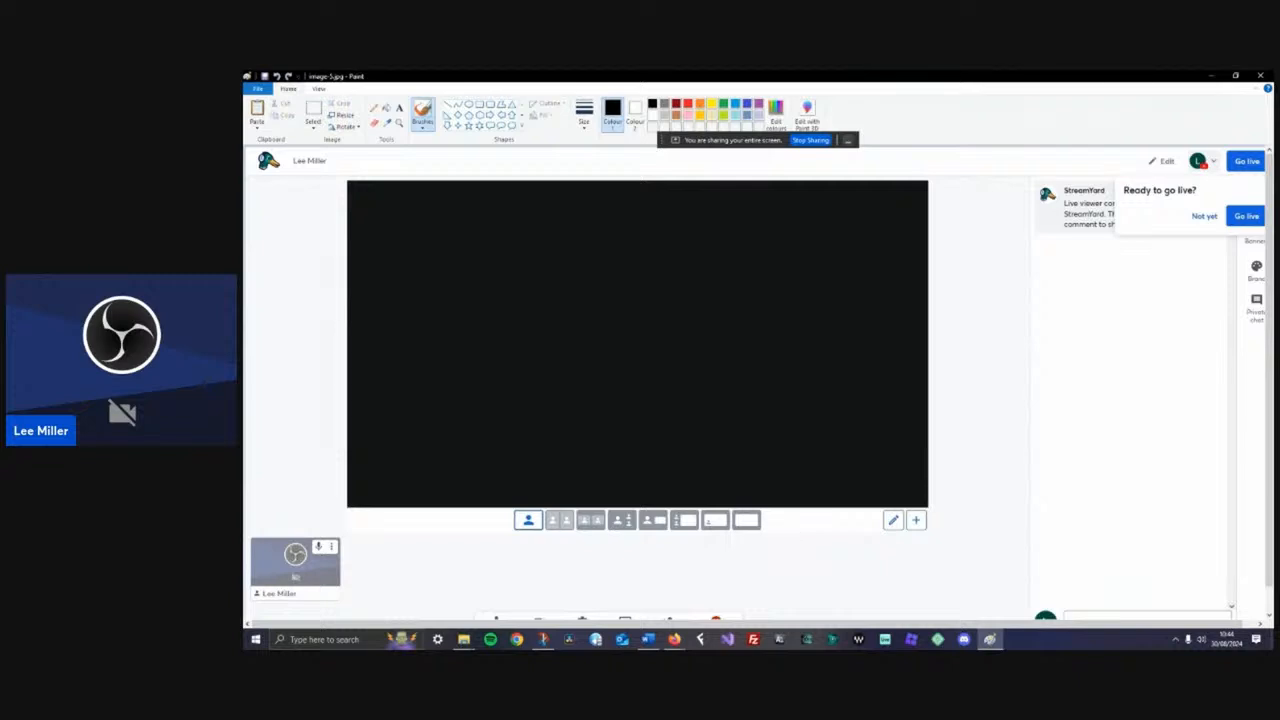
Close Paint and minimize File Explorer to return to the StreamYard studio in Firefox
mouse_move(675, 641)
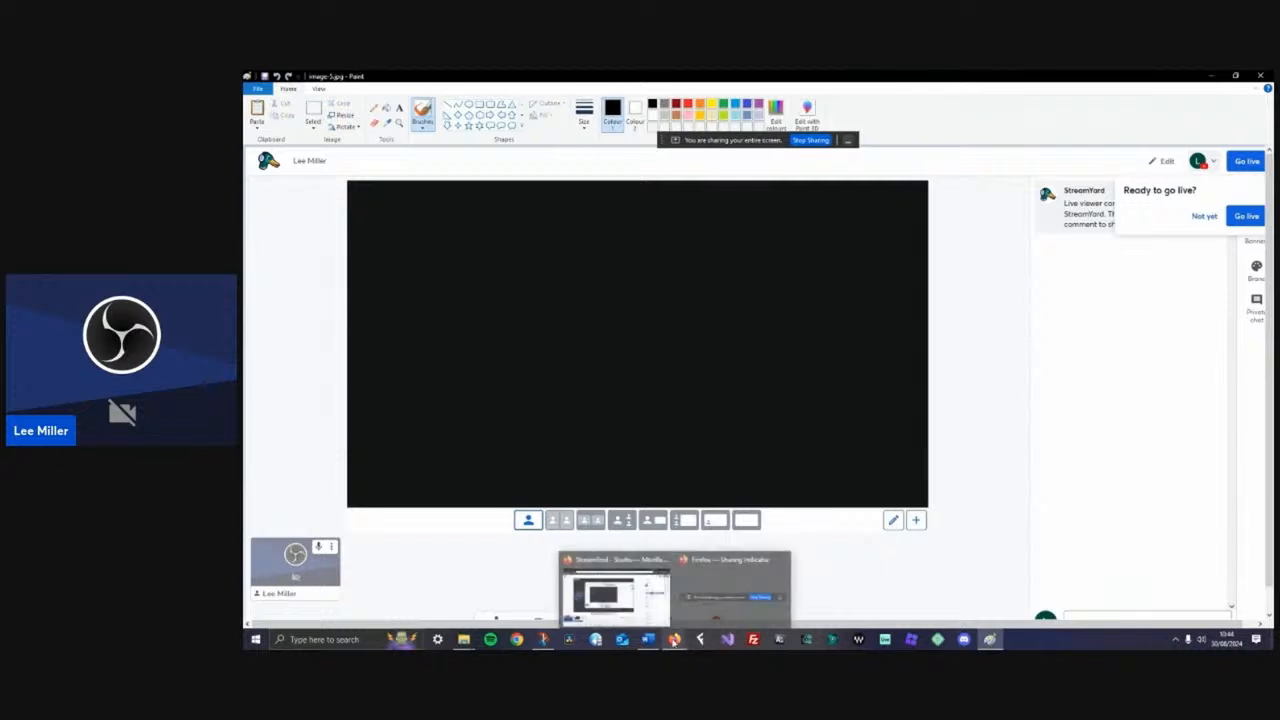
click(675, 641)
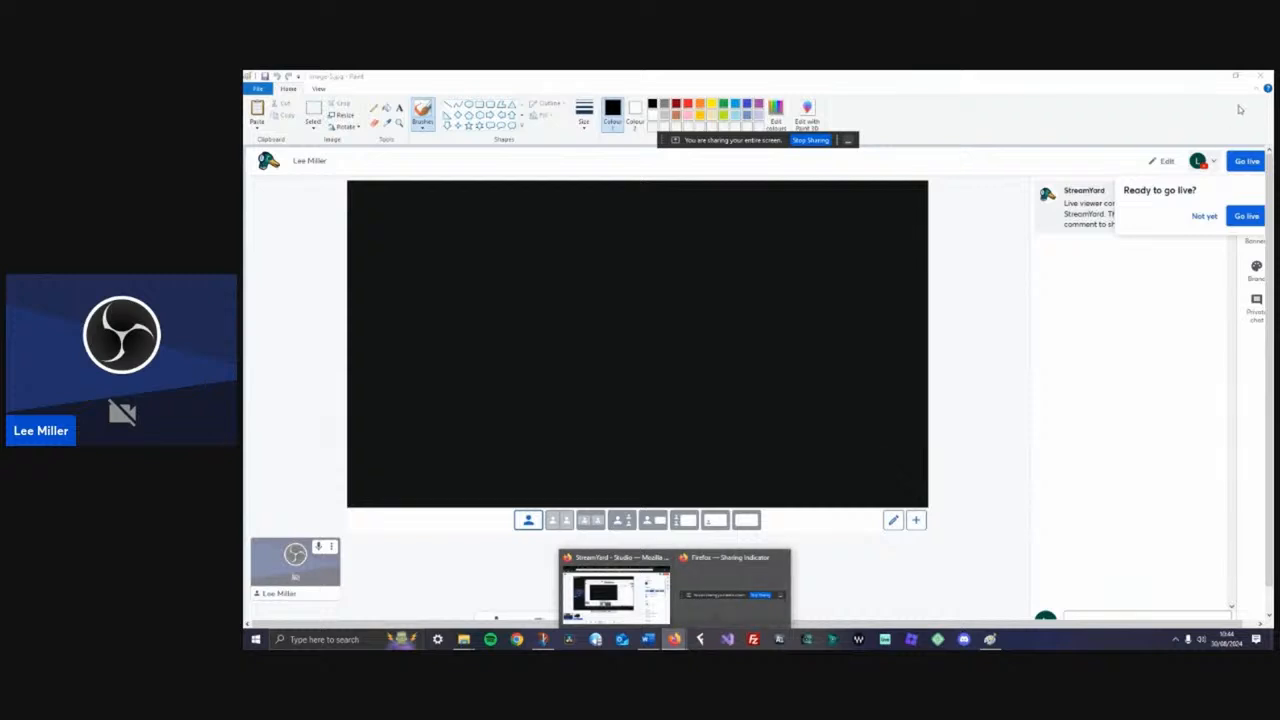
click(1262, 82)
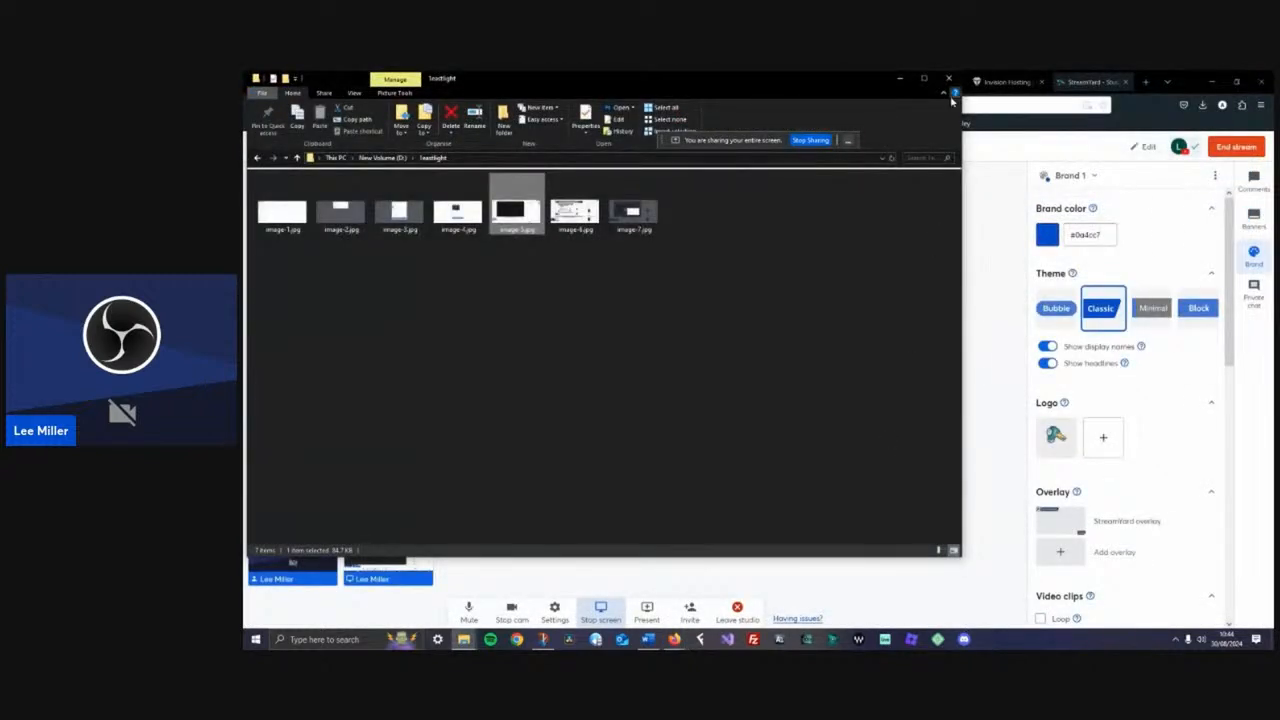
click(900, 79)
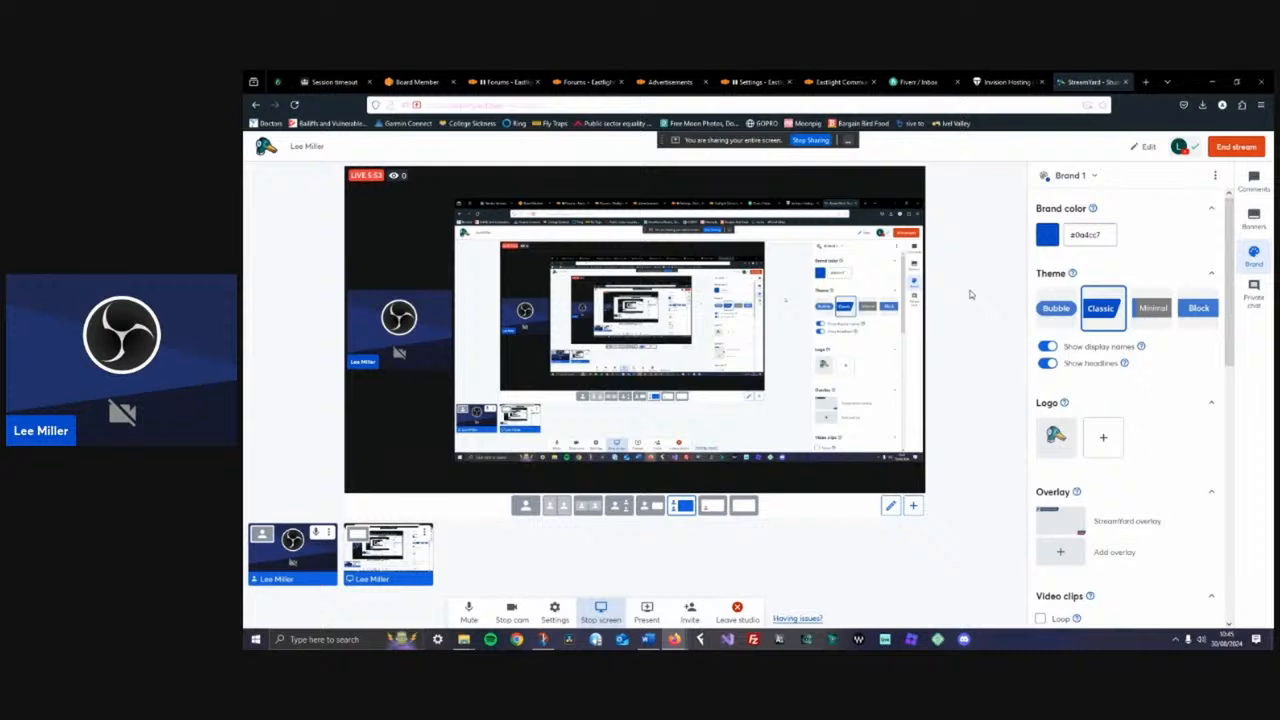
Browse the Brand panel's overlay and video clip options and glance at the DaVinci Resolve tab
drag(1238, 382, 1237, 448)
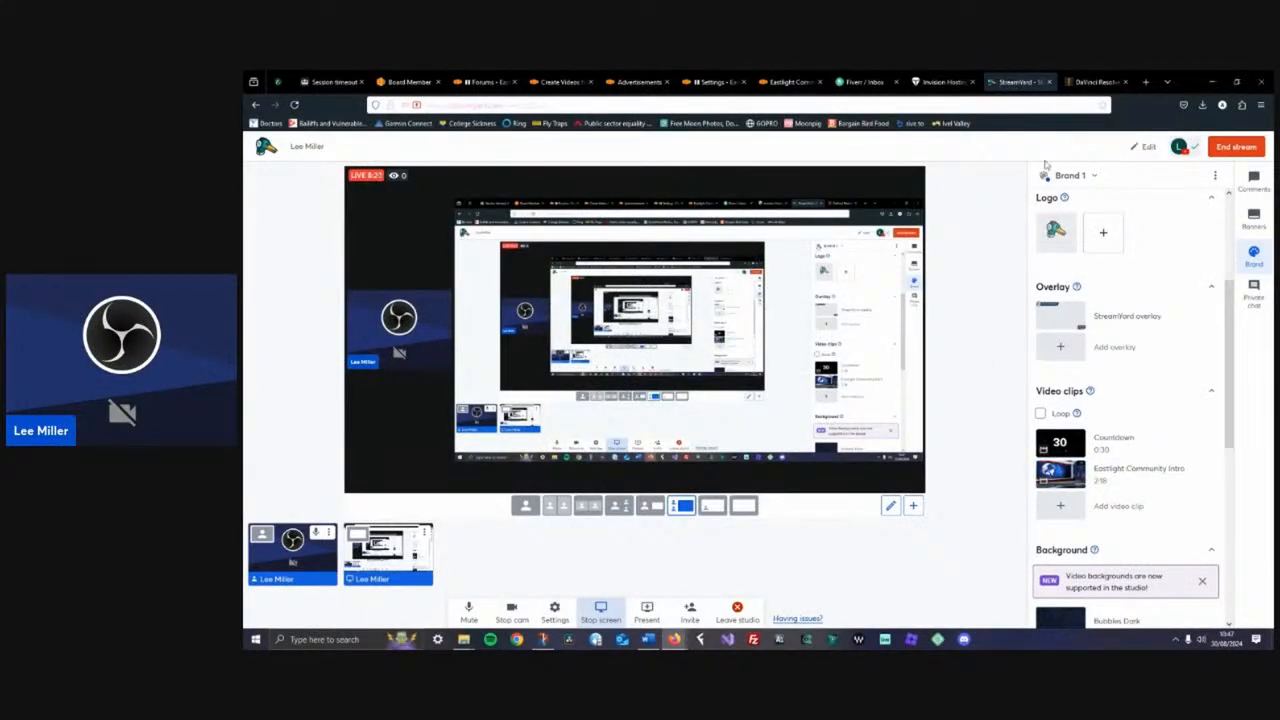
click(1092, 82)
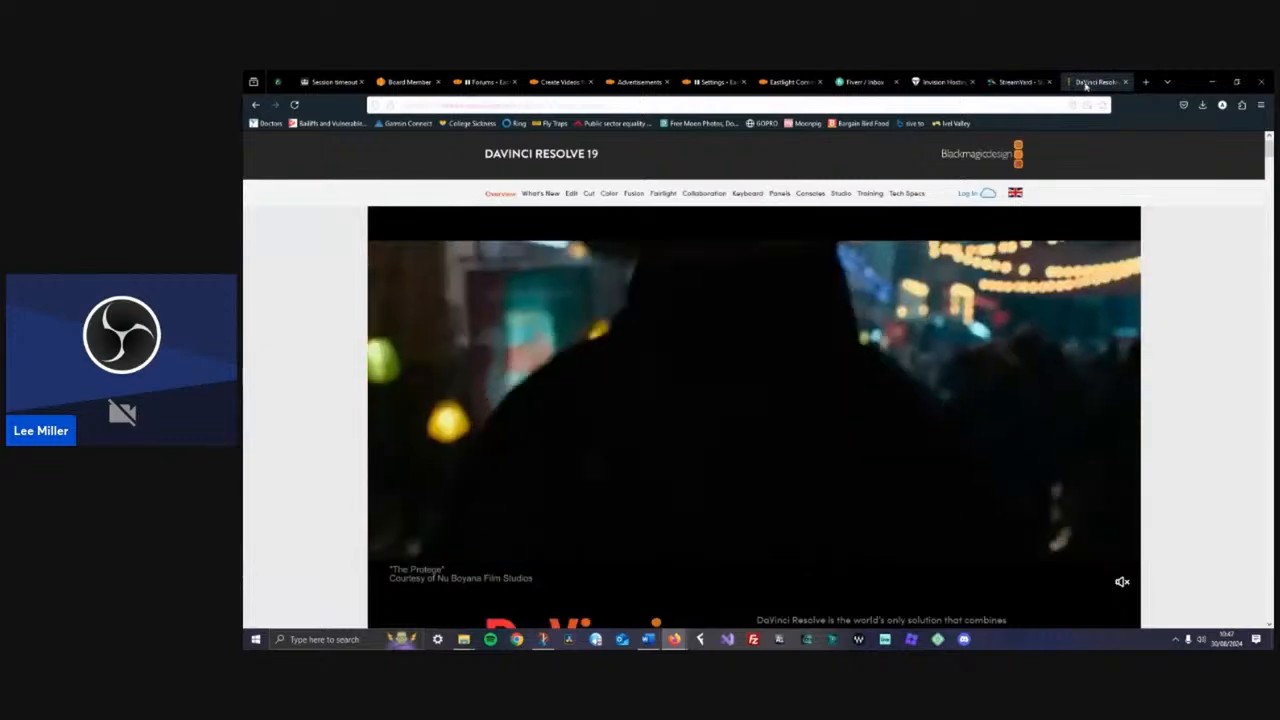
click(1011, 82)
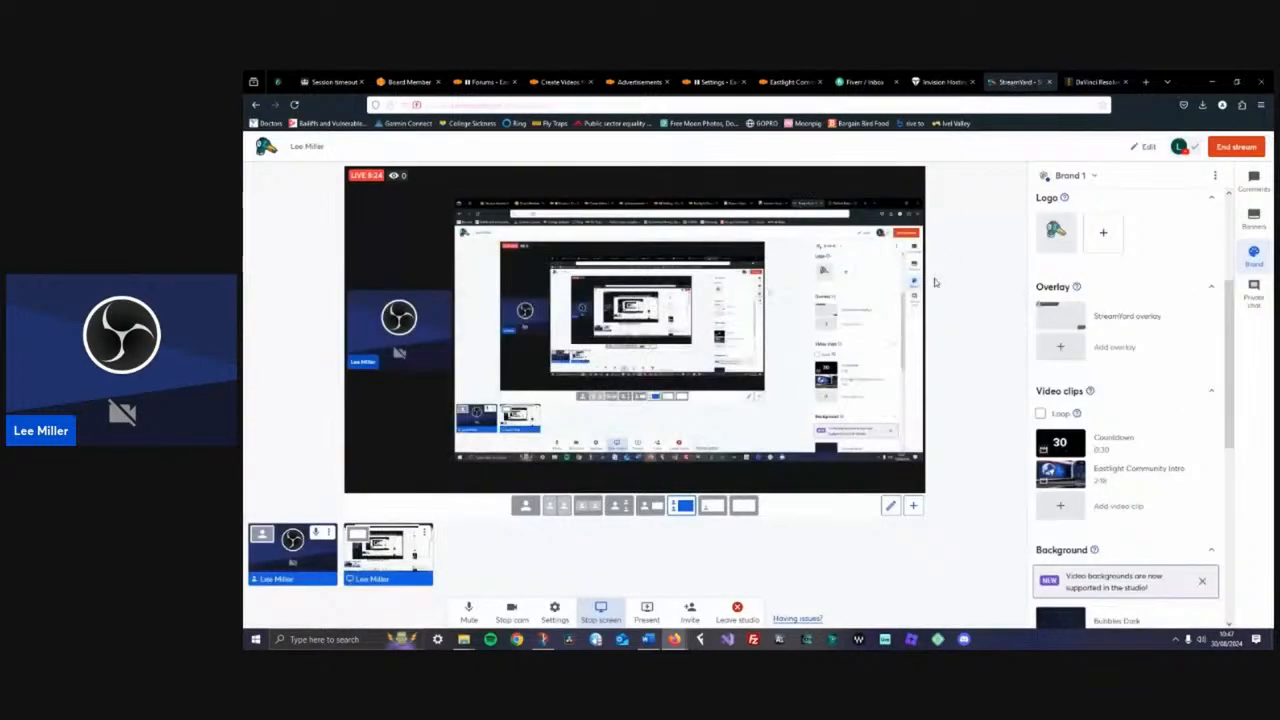
drag(1232, 383, 1234, 275)
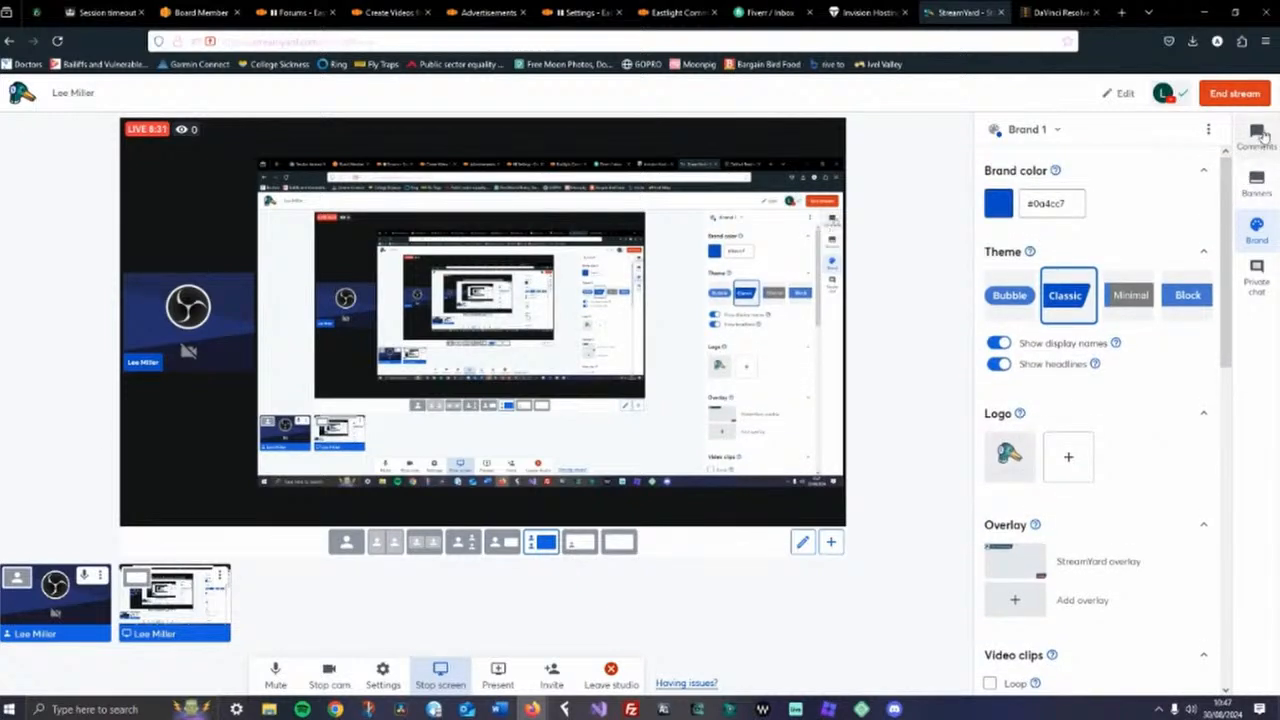
Open the Comments panel and post a comment greeting the host and asking 'Can you explain something'
click(1260, 136)
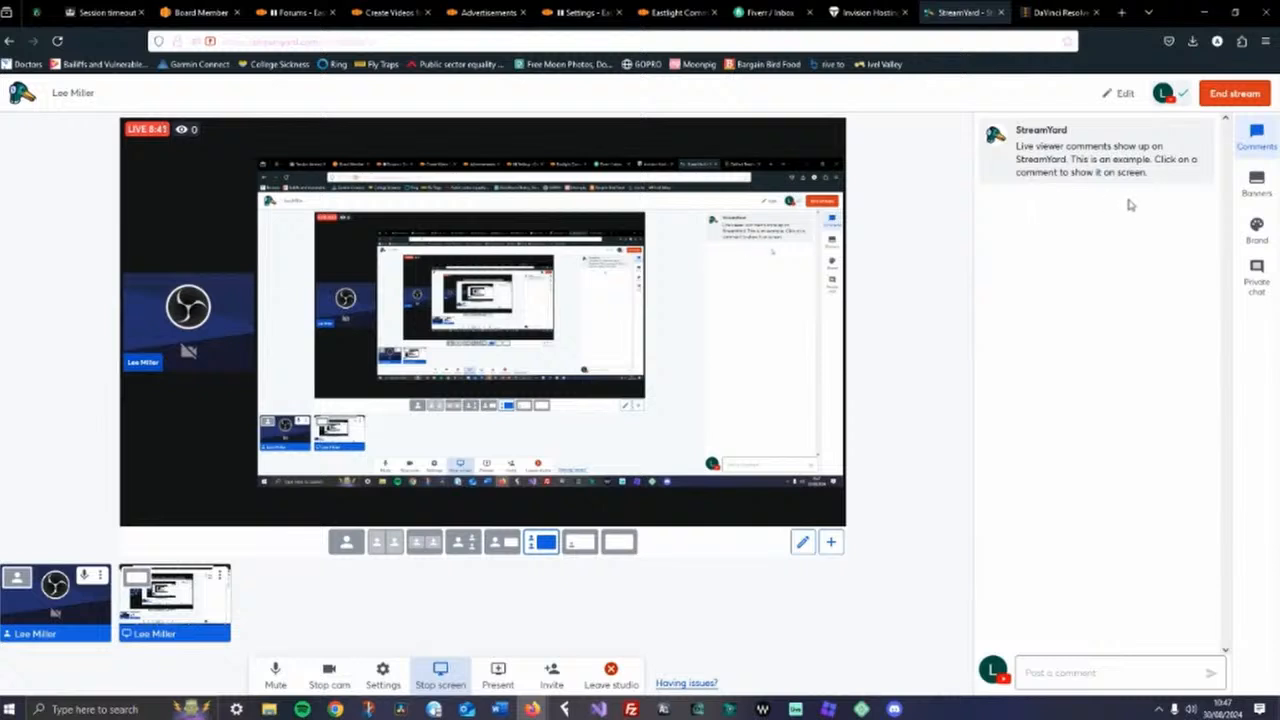
click(1052, 673)
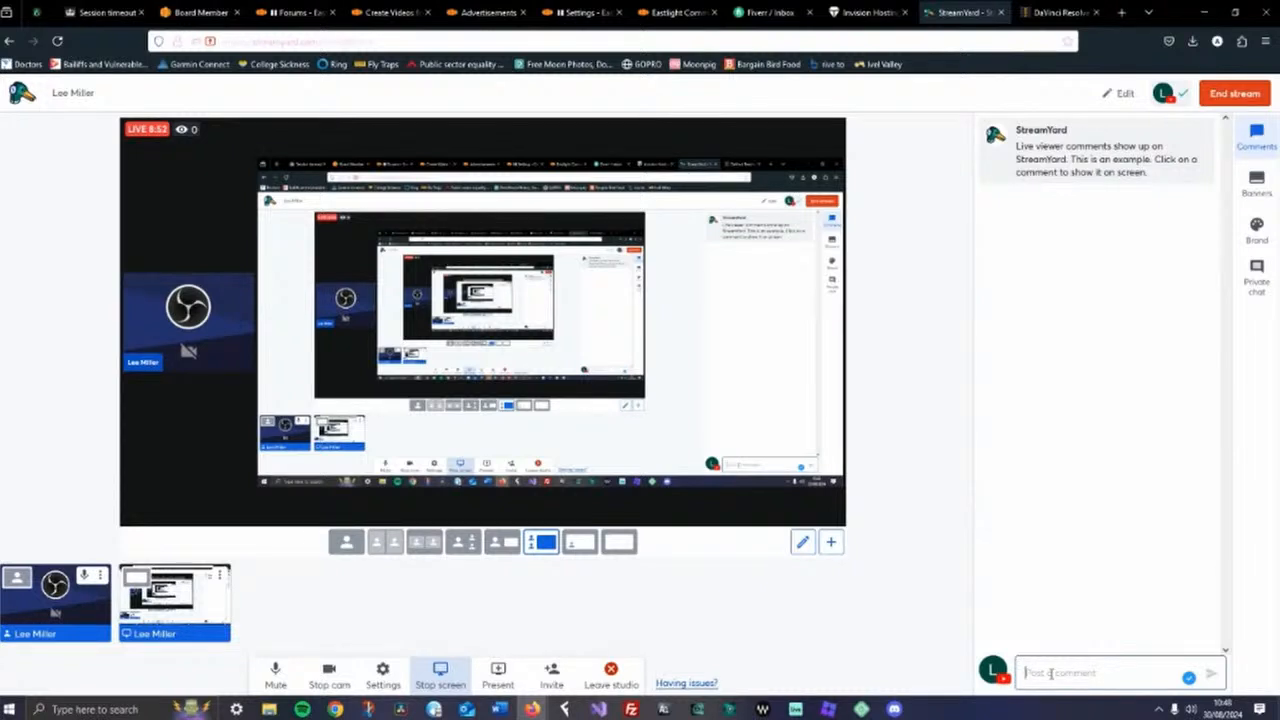
text(Hel)
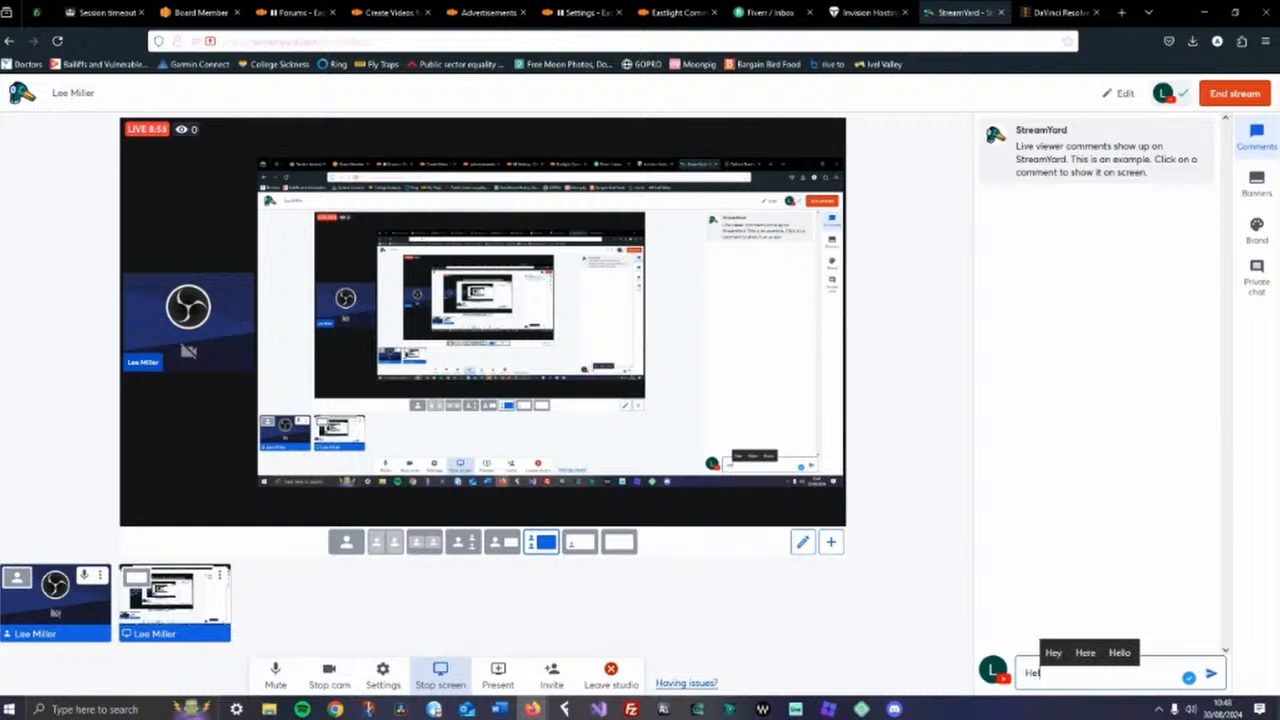
text(lo Lee,)
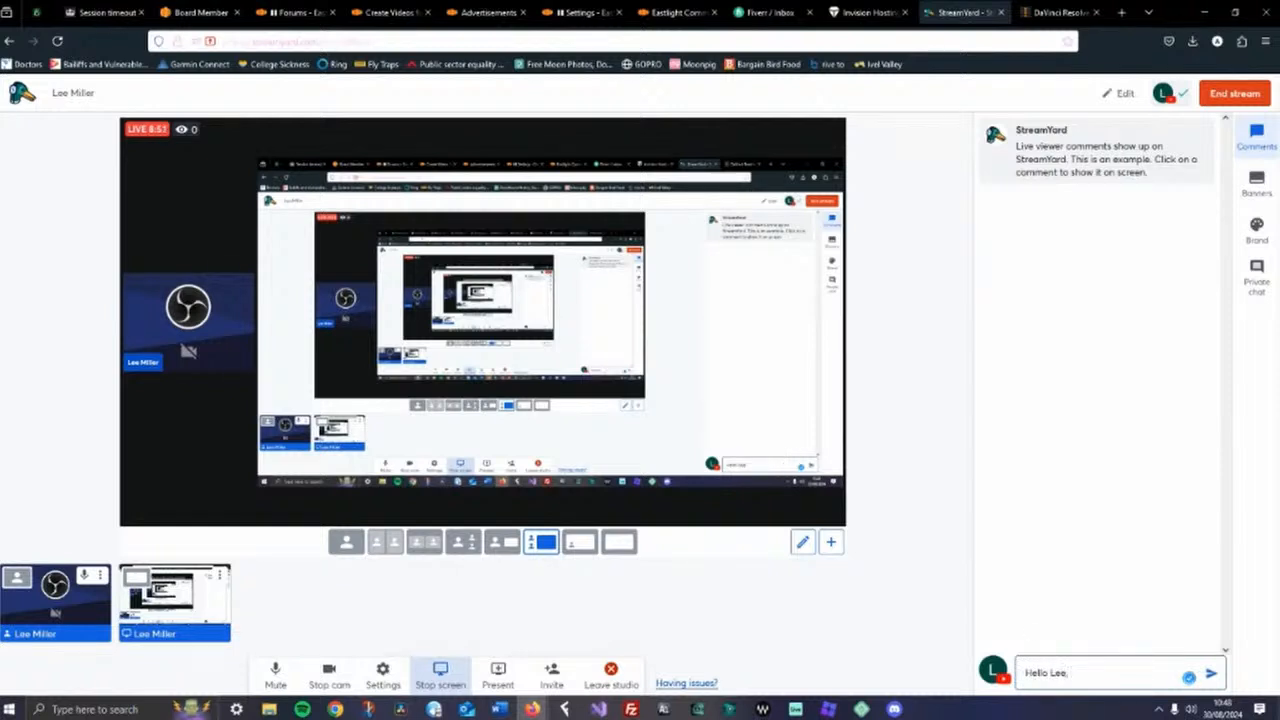
text( Can )
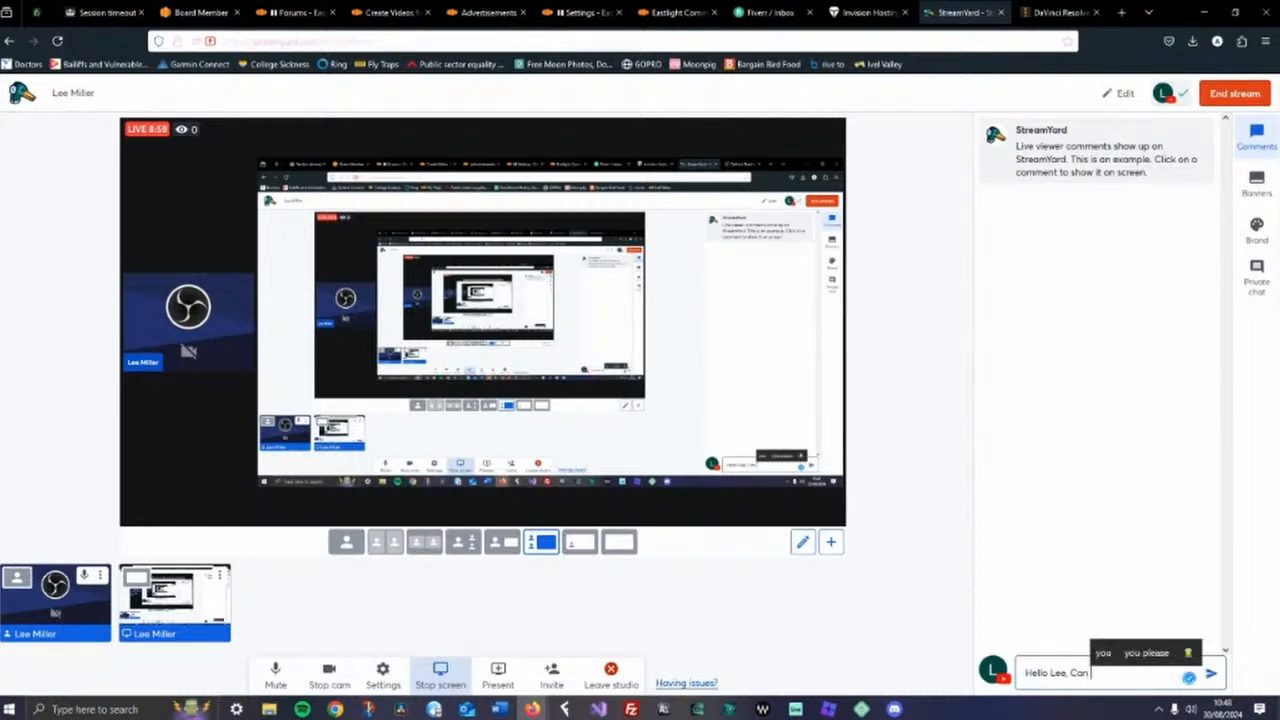
text(you expl)
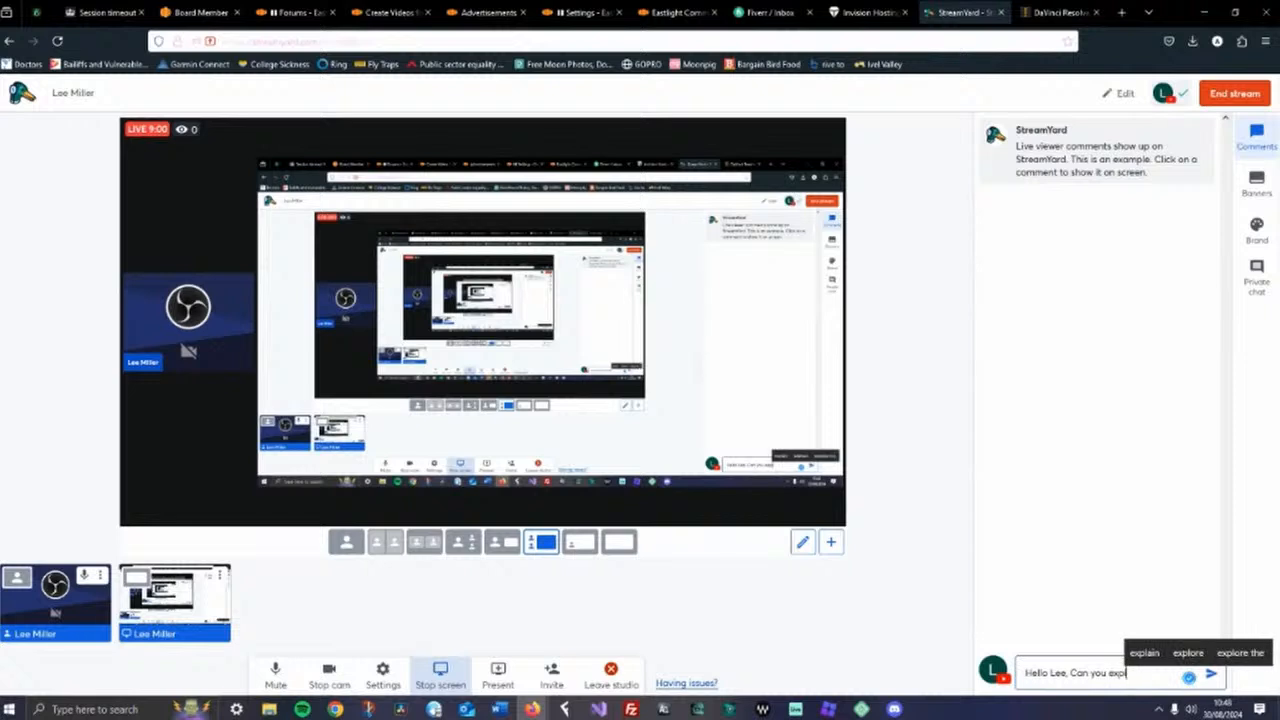
text(ain t)
key(BackSpace)
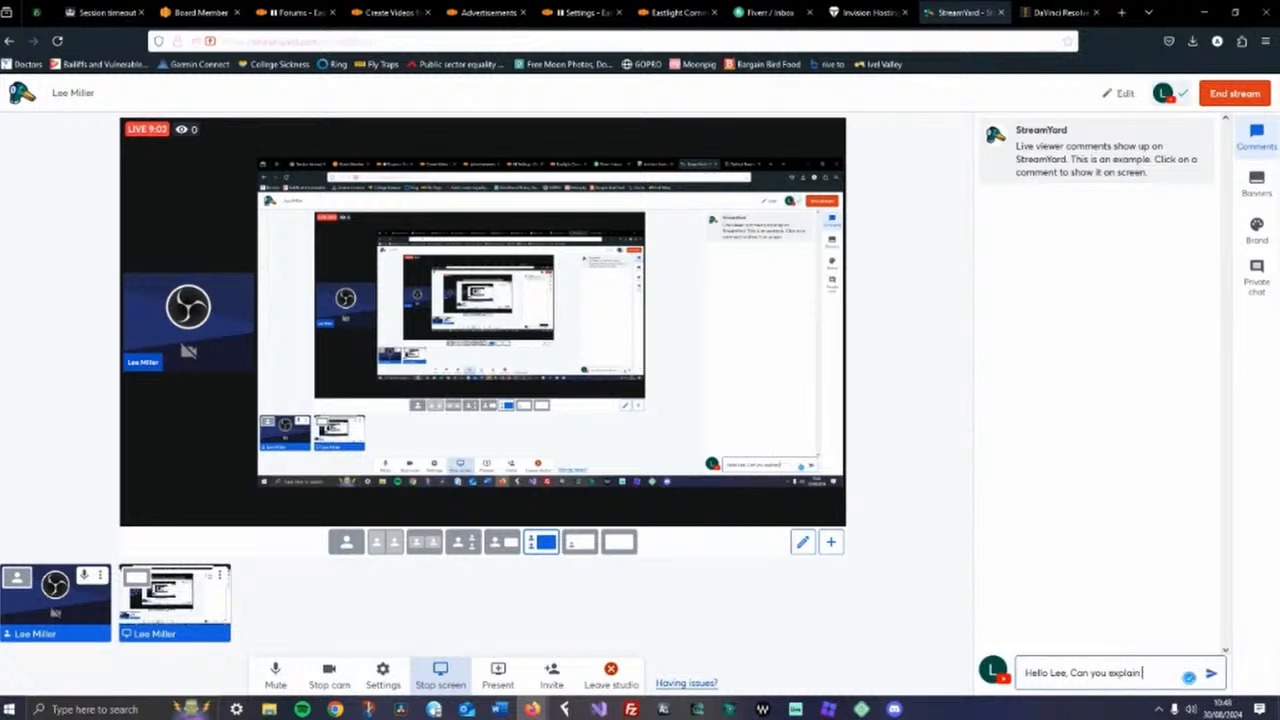
text(something)
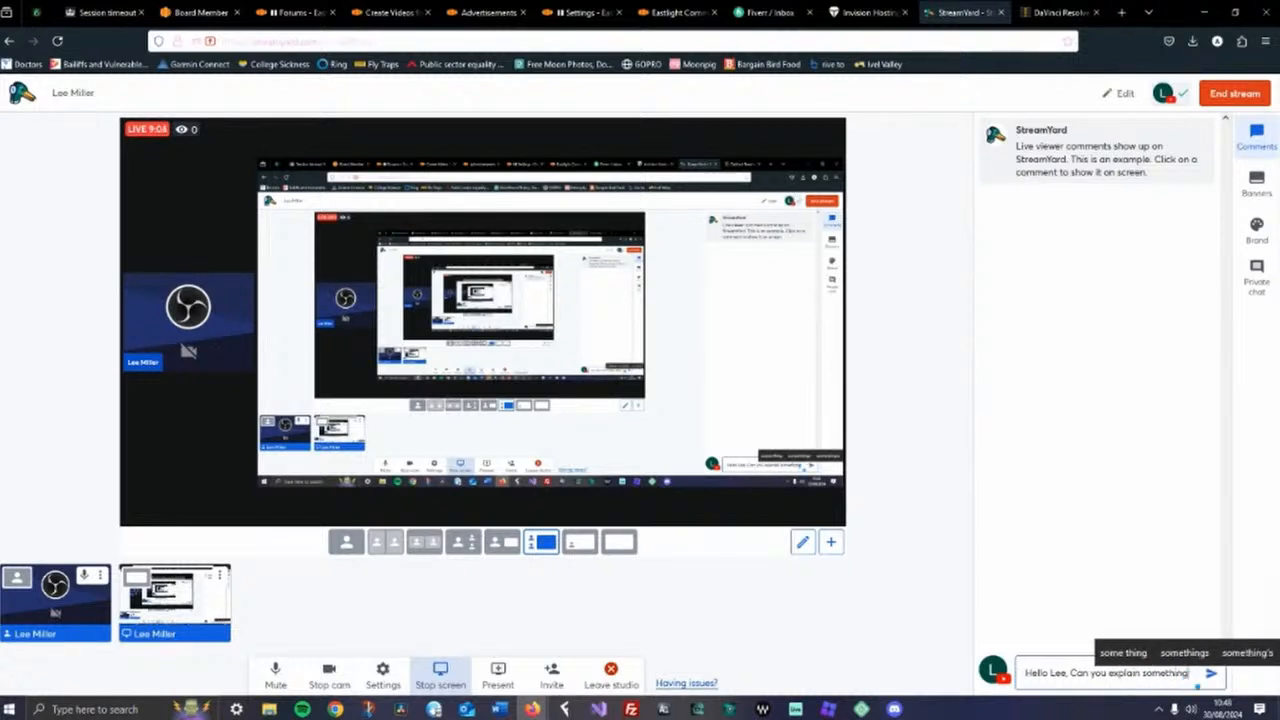
key(Return)
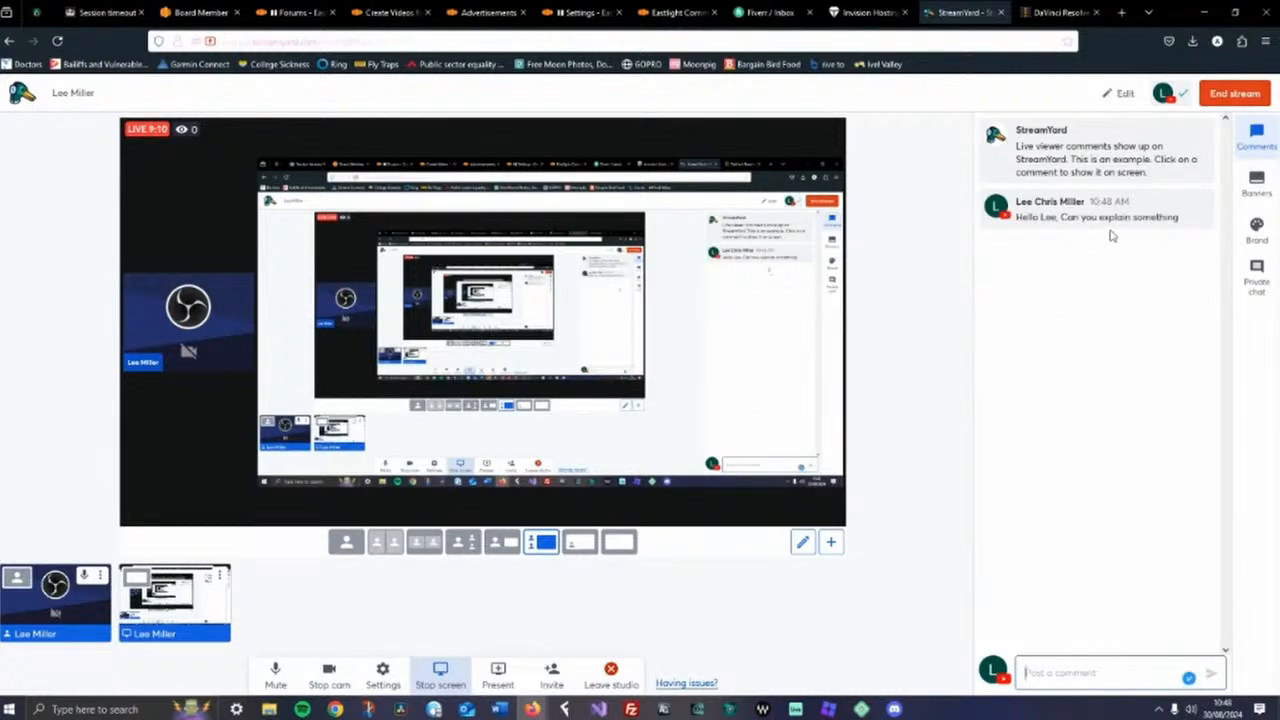
Show the posted comment on the stream, then remove it from the screen
click(1084, 211)
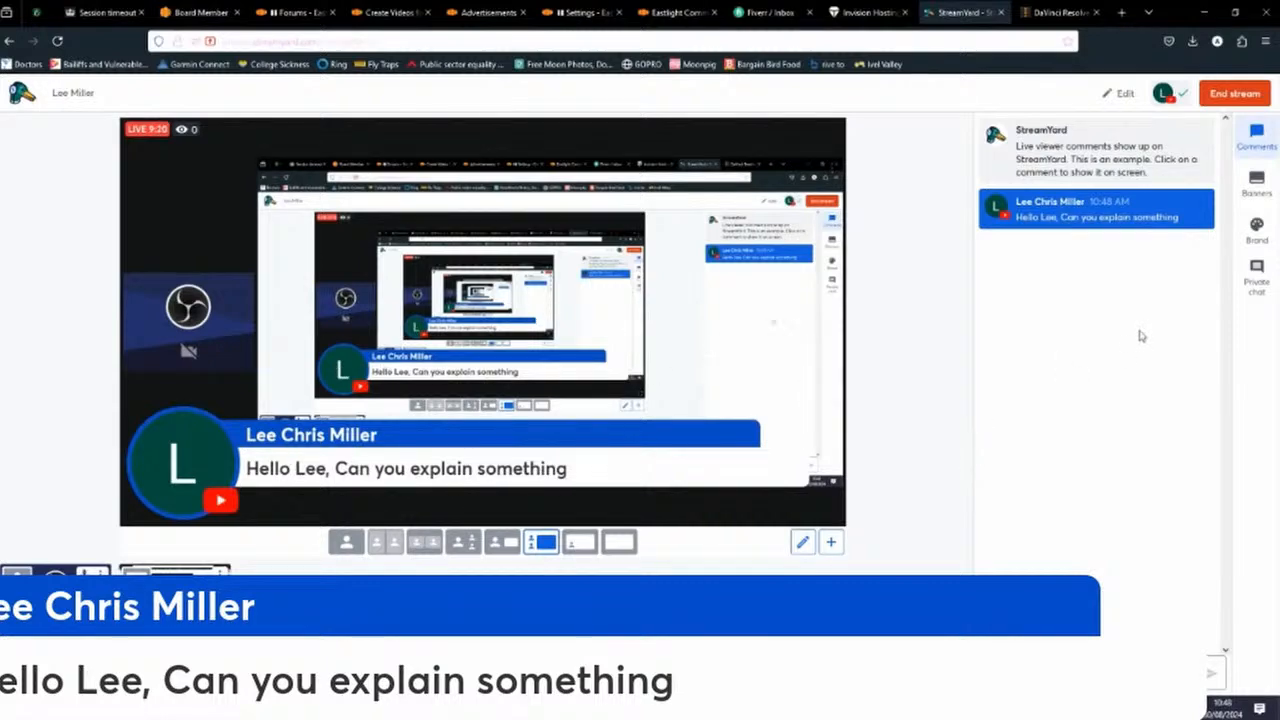
mouse_move(1165, 218)
click(1097, 212)
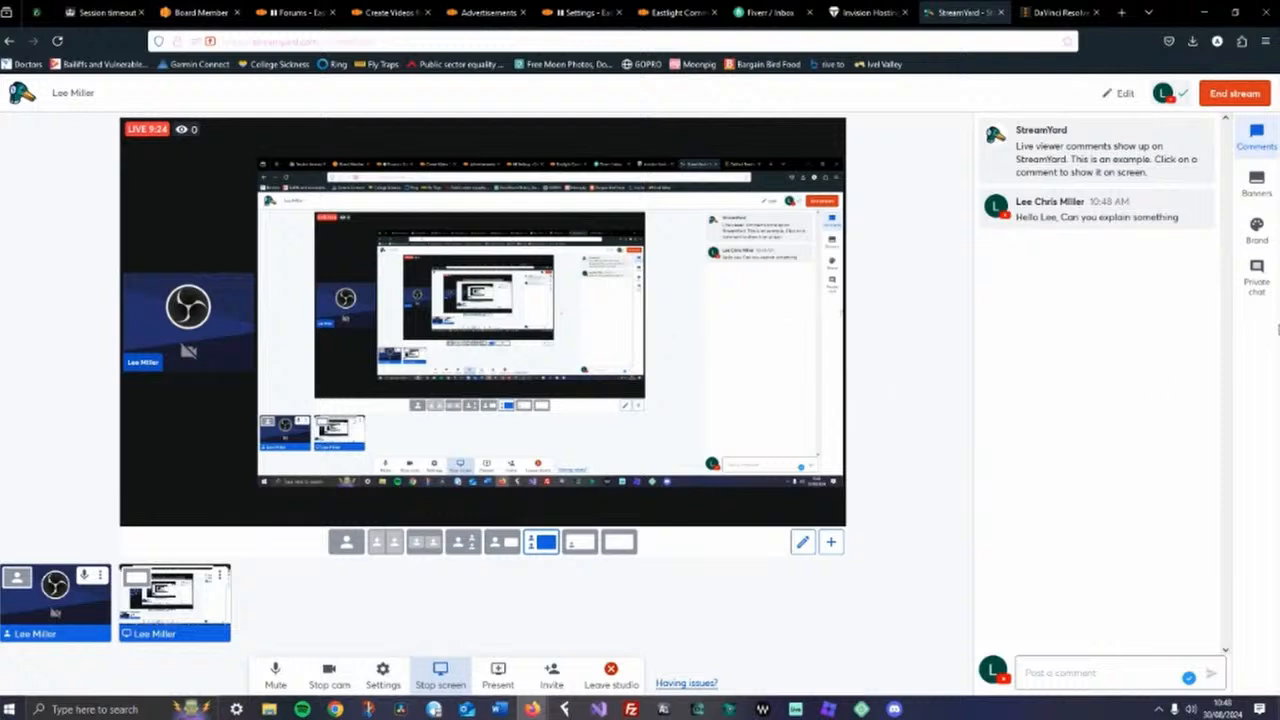
View the Private chat and Banners panels, then return to the Comments panel
click(1257, 274)
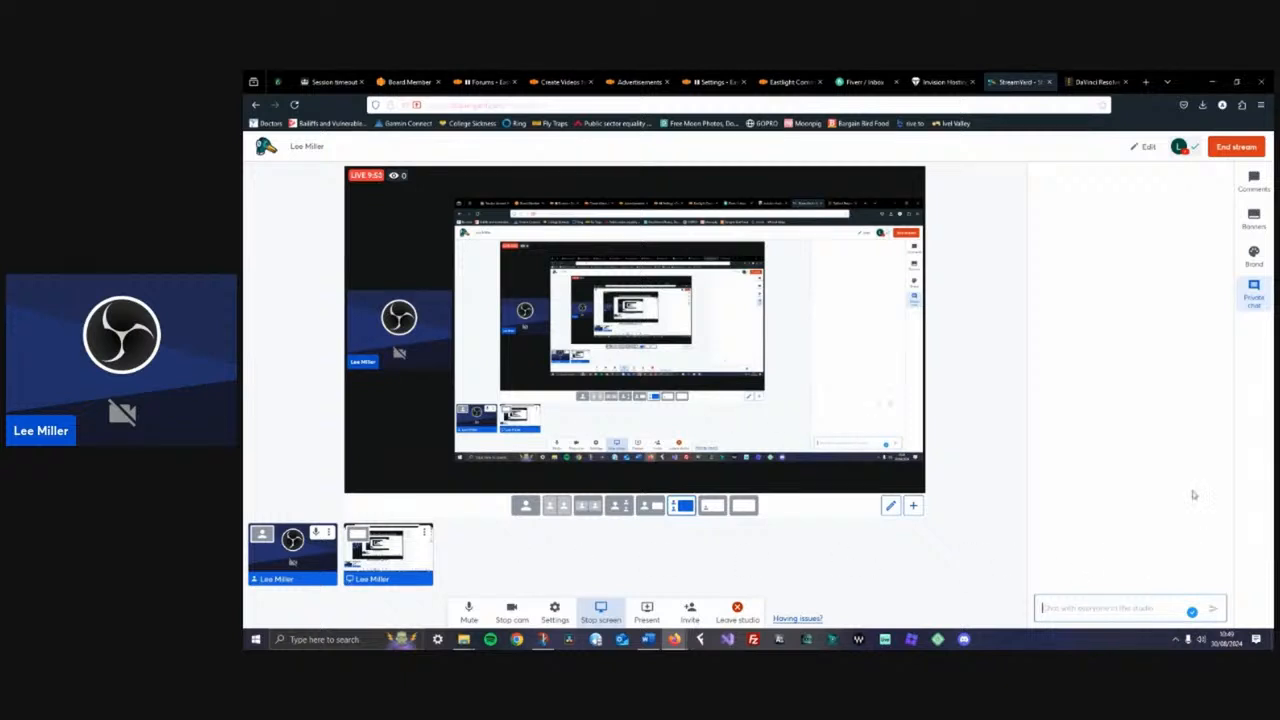
click(1251, 222)
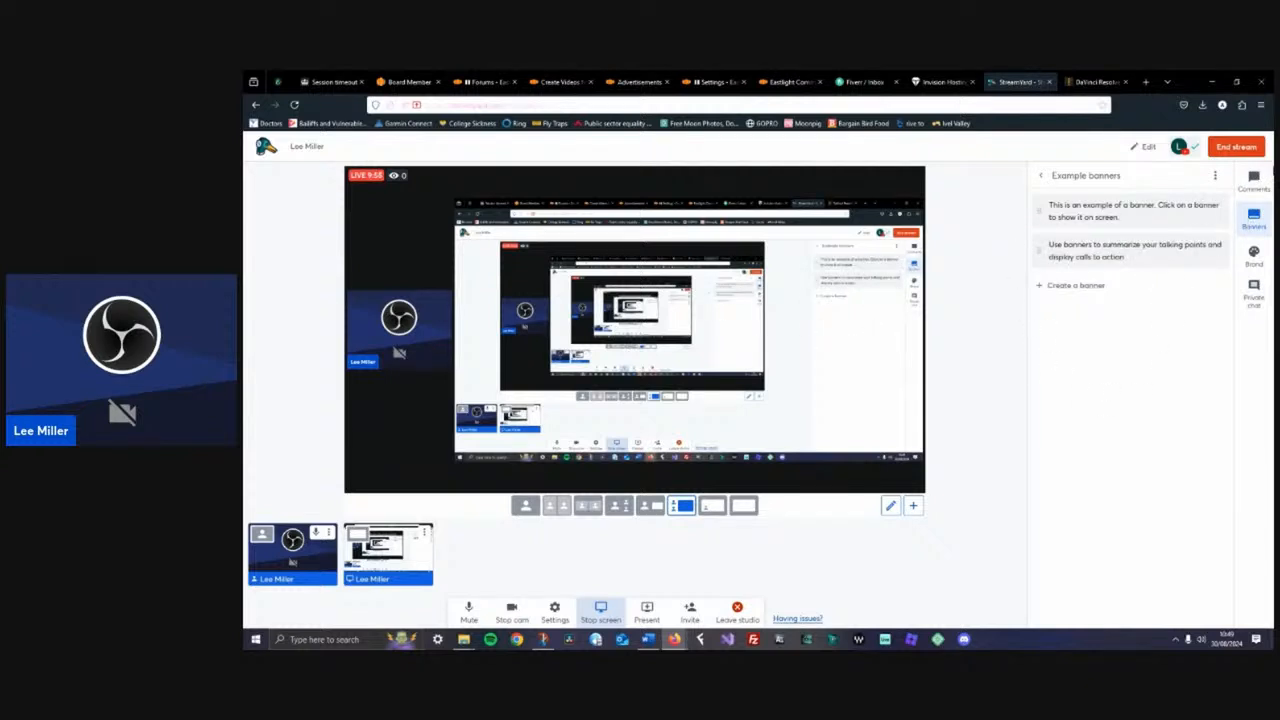
click(1253, 181)
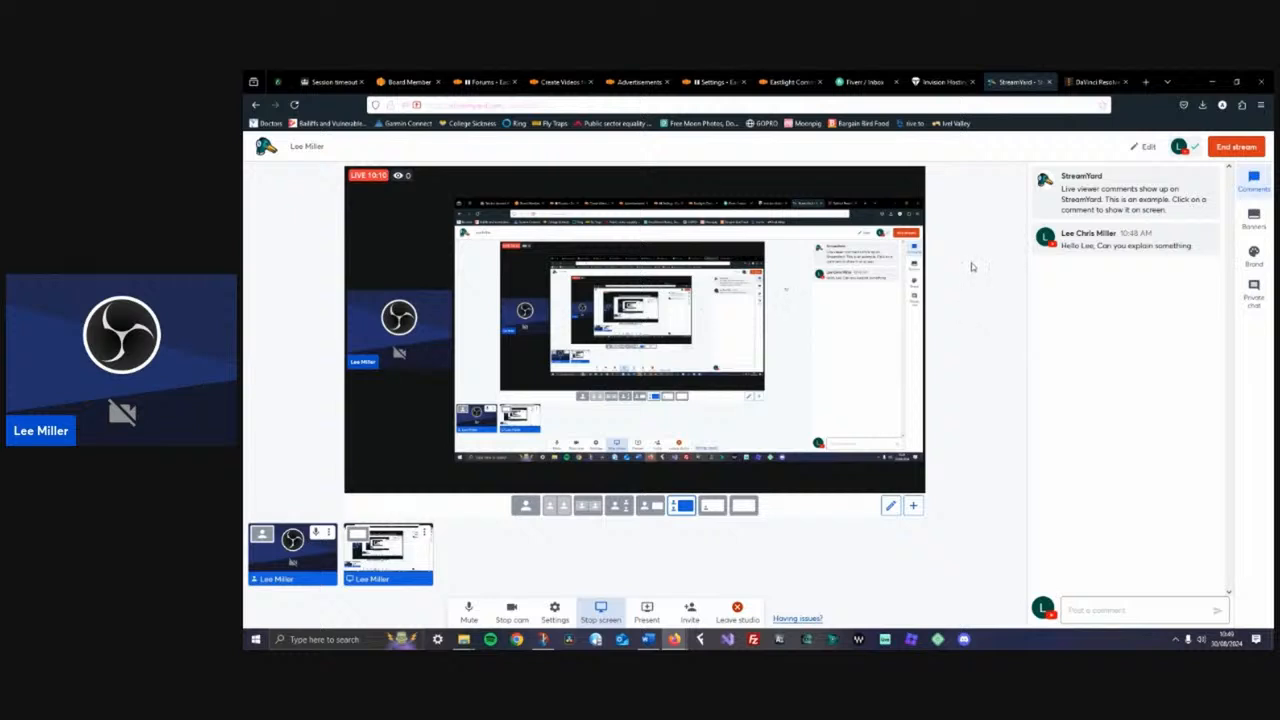
Browse the DaVinci Resolve tab, the Eastlight forums and the 'Create Videos for Free' topic
click(1088, 82)
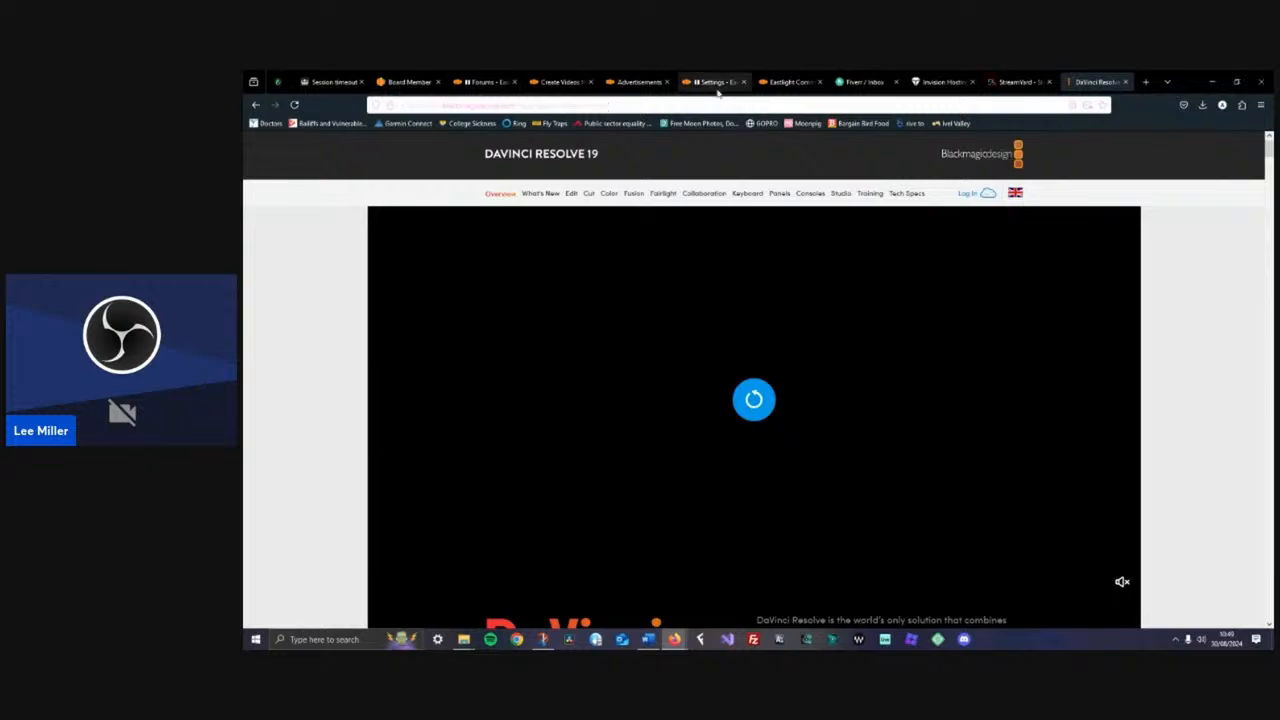
click(470, 84)
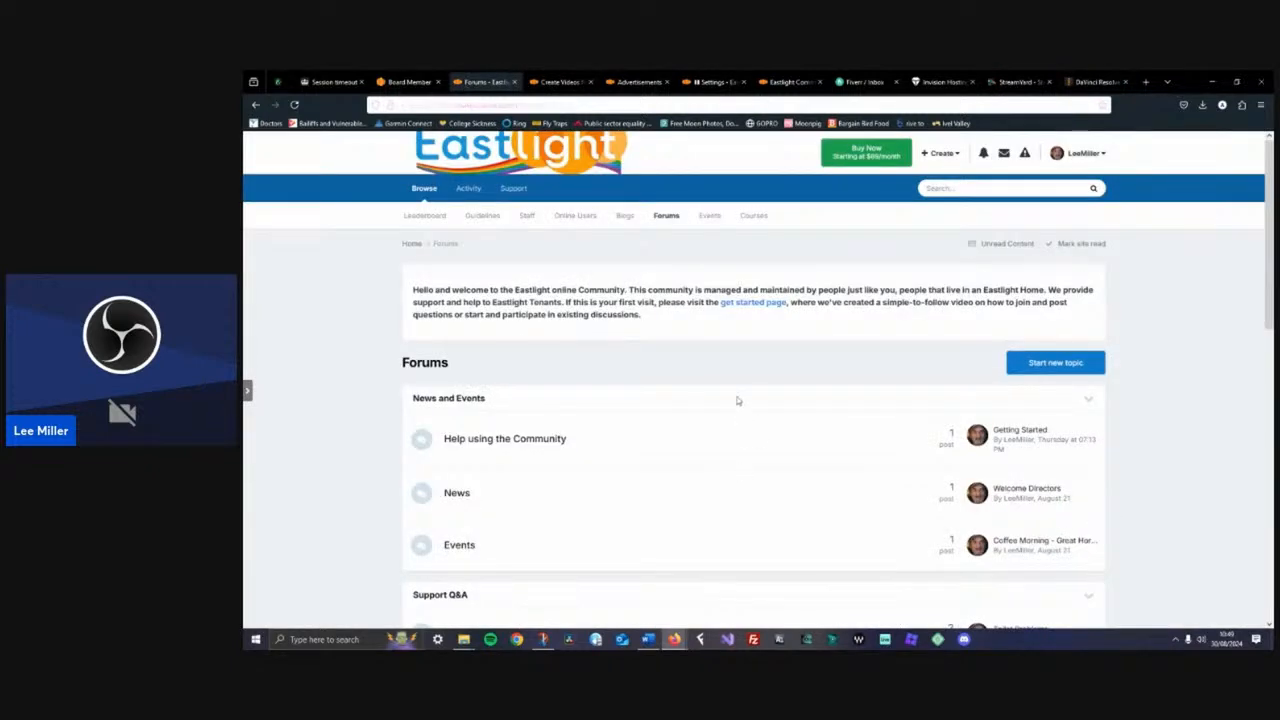
scroll(737, 401, down, 3)
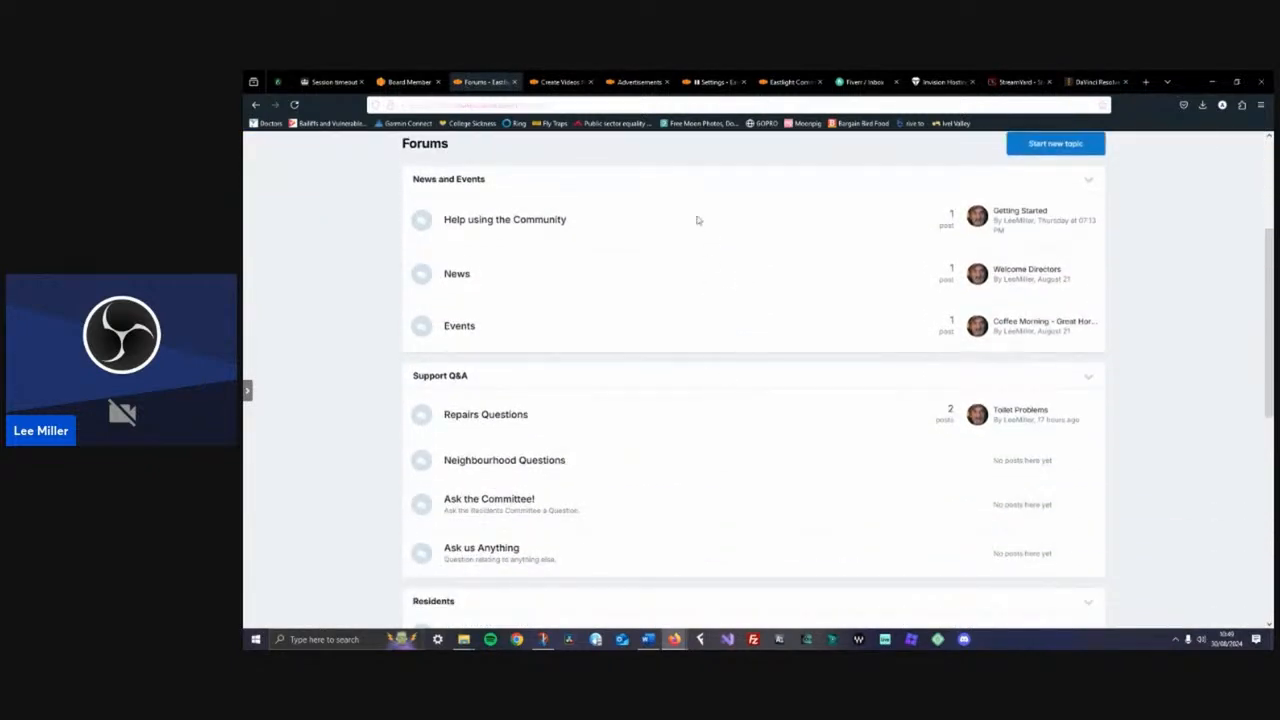
click(556, 85)
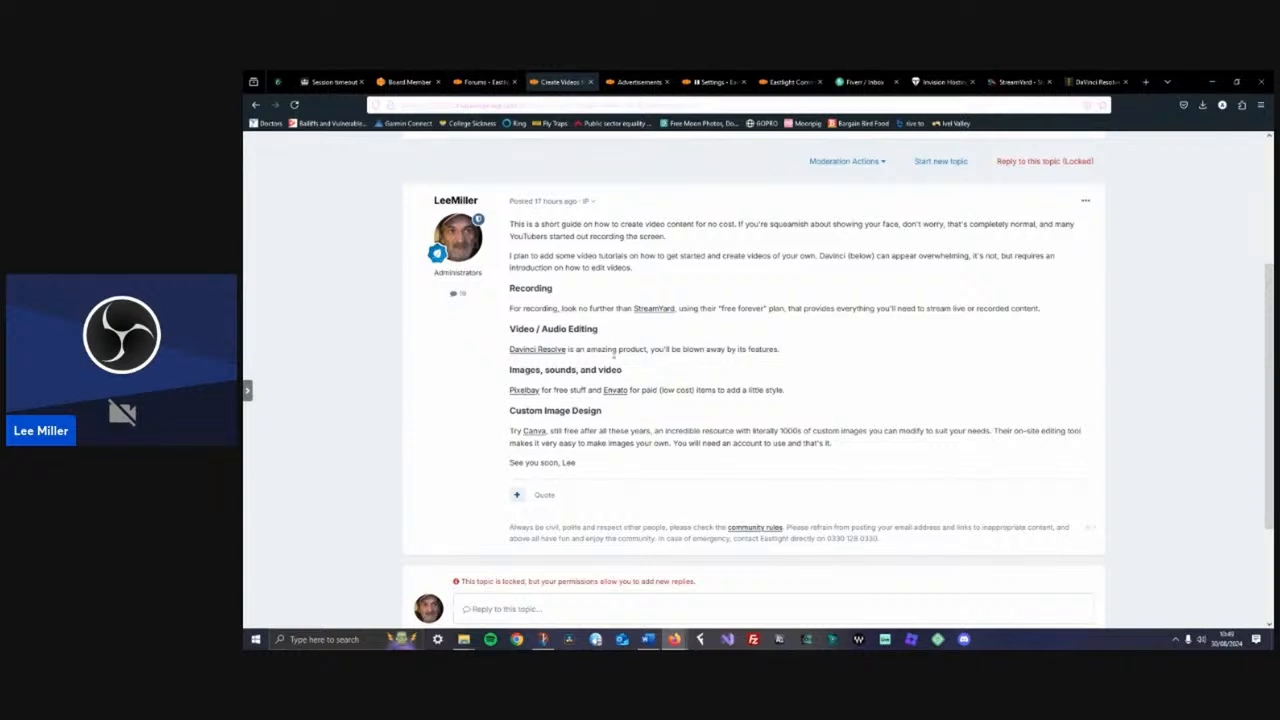
scroll(792, 356, up, 3)
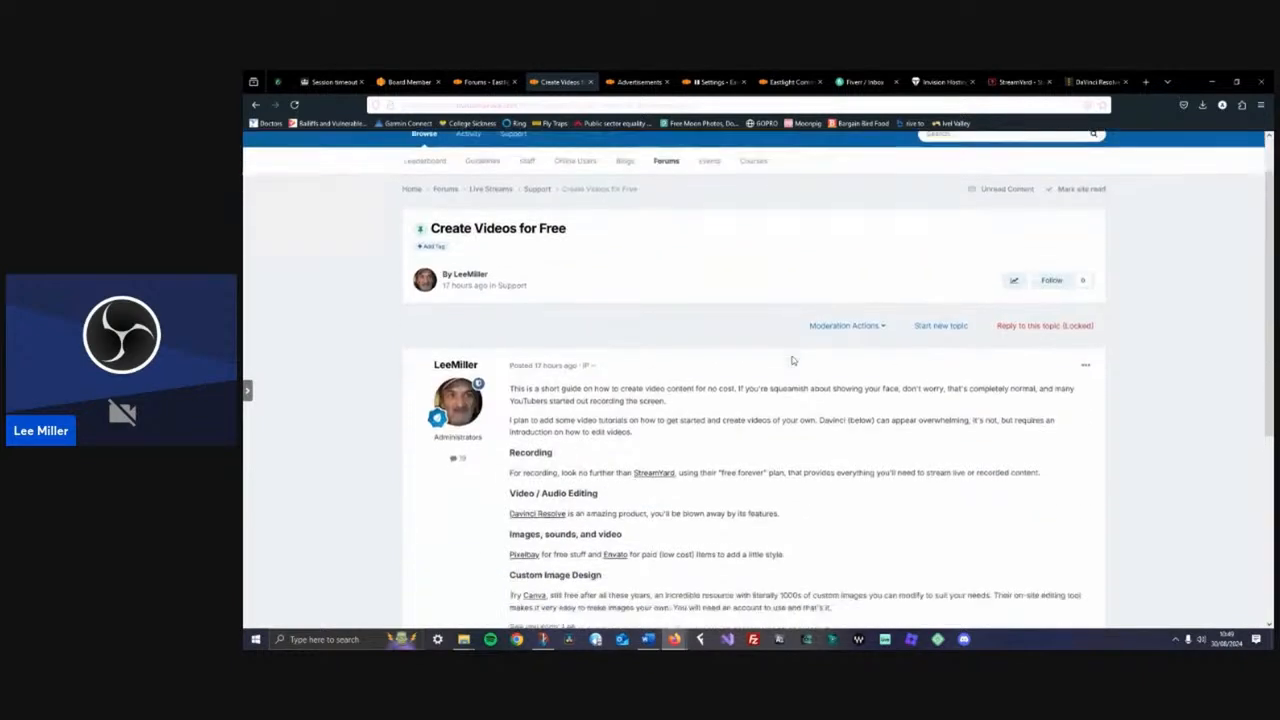
scroll(792, 360, down, 3)
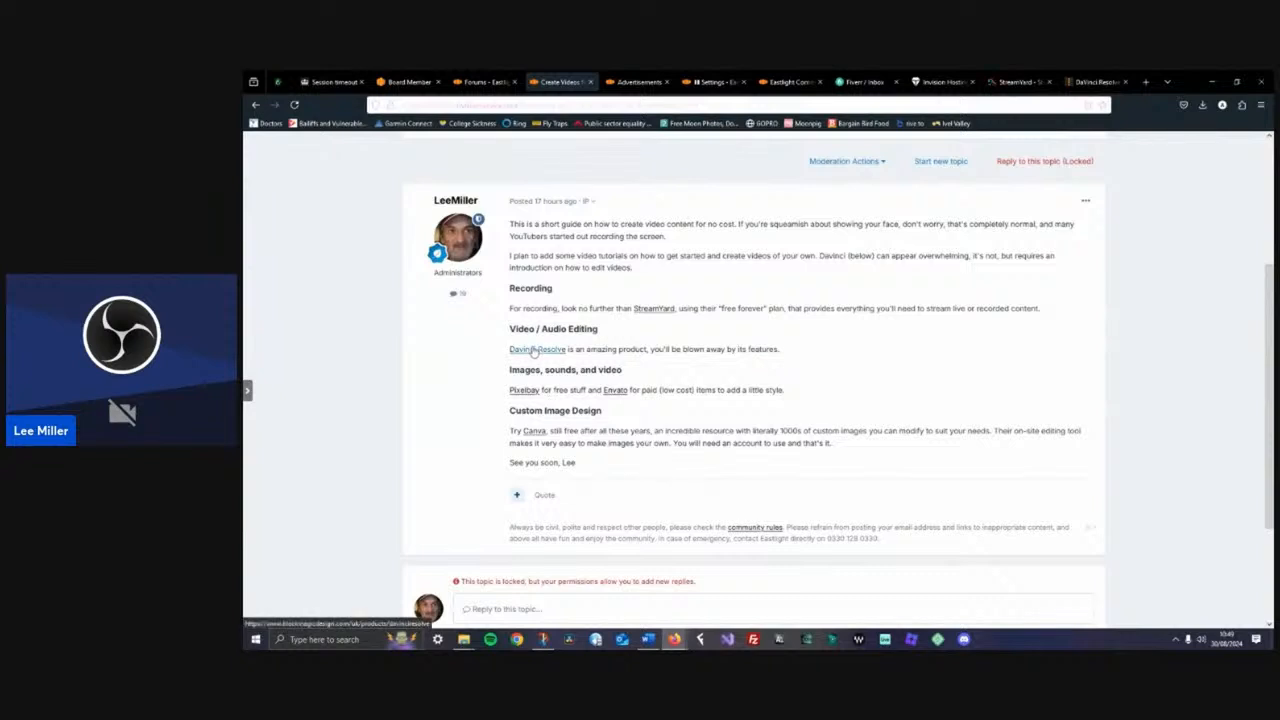
Browse the DaVinci Resolve website and the browser's downloads list, then close the DaVinci Resolve tab
click(1079, 83)
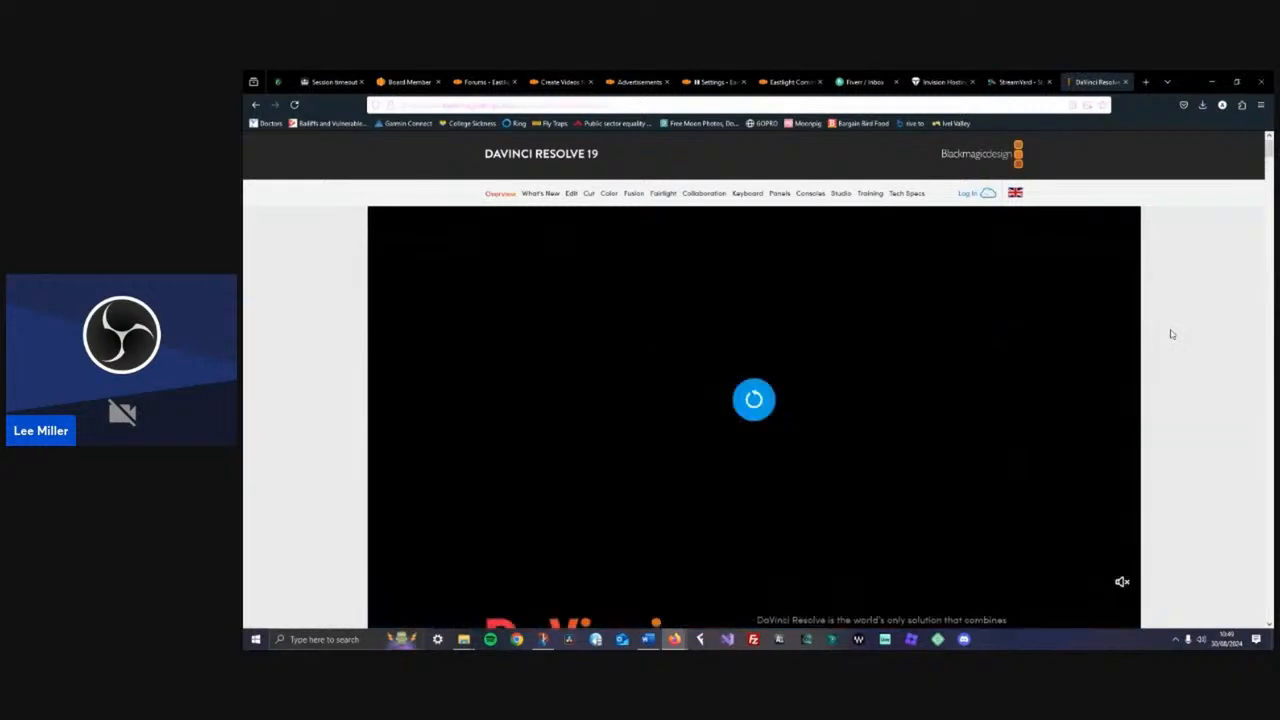
click(1202, 105)
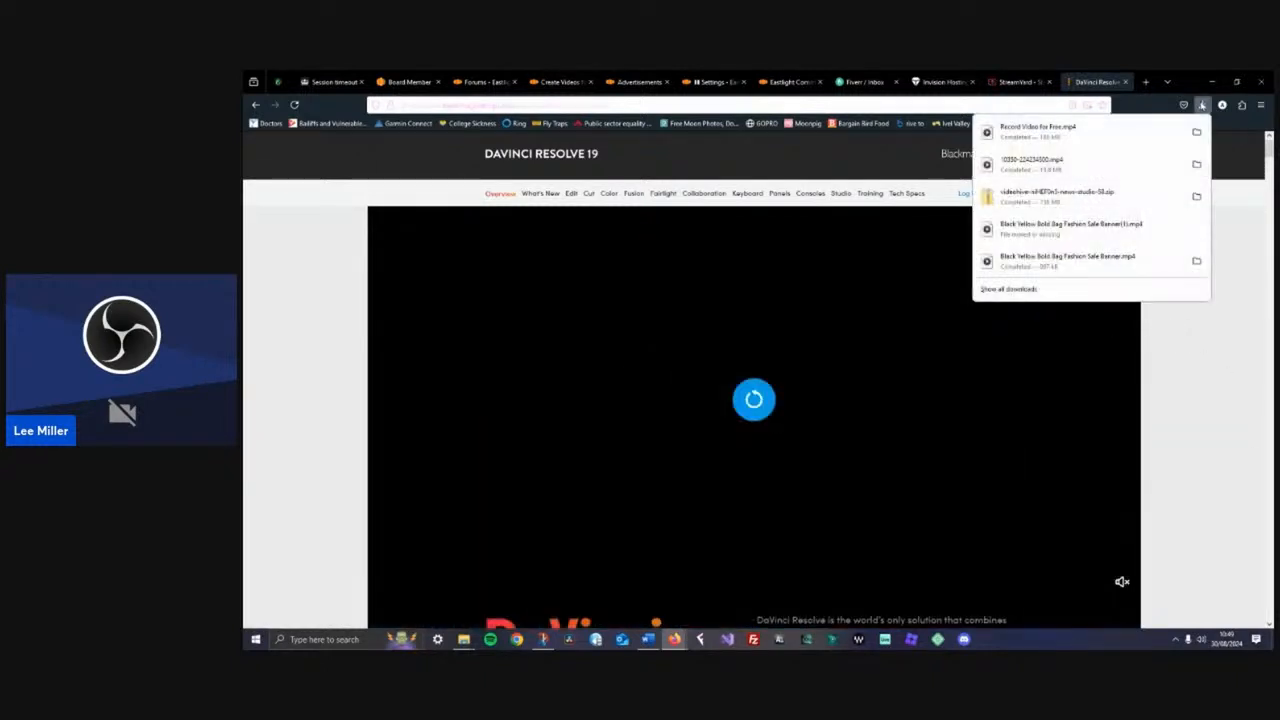
click(1220, 216)
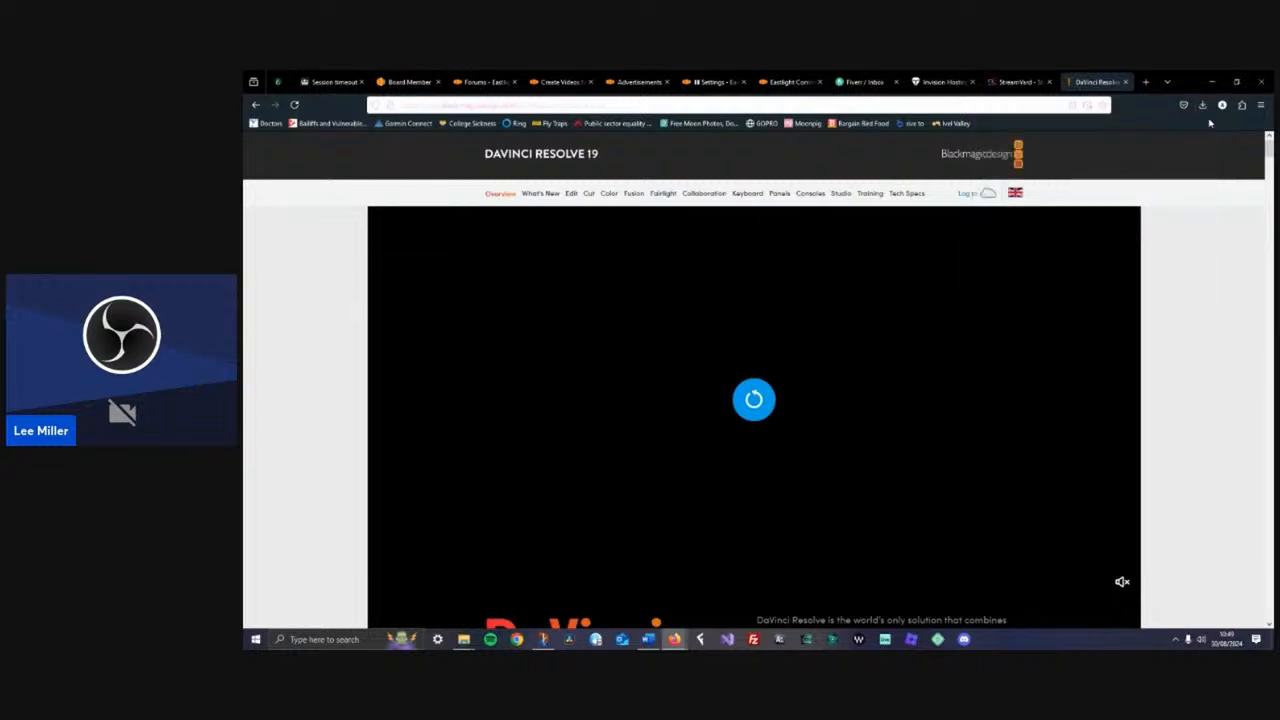
click(1203, 107)
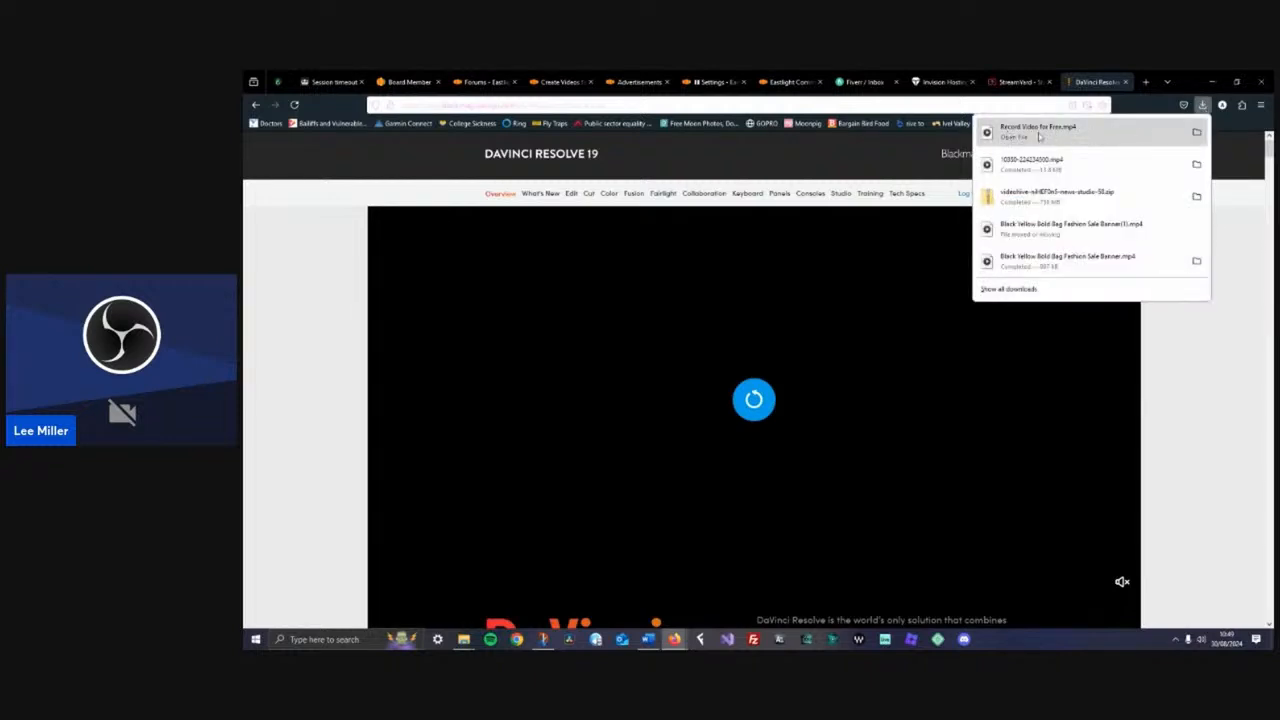
click(1191, 394)
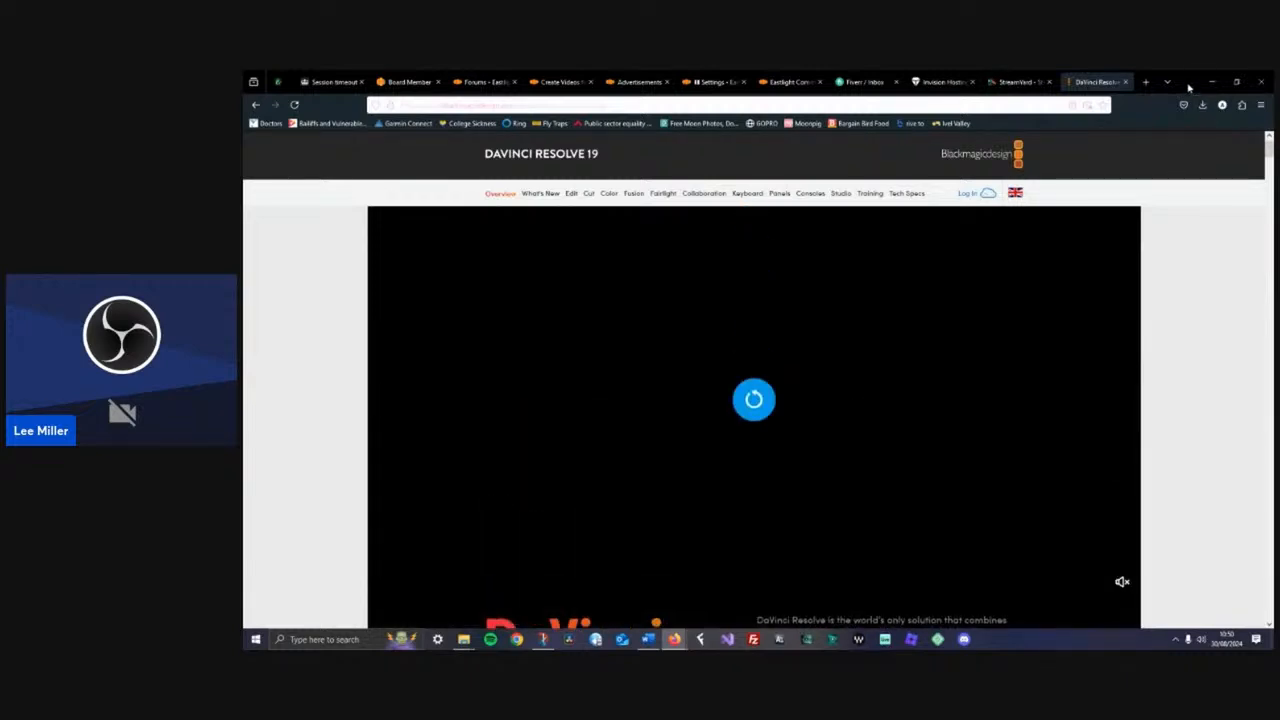
click(1125, 82)
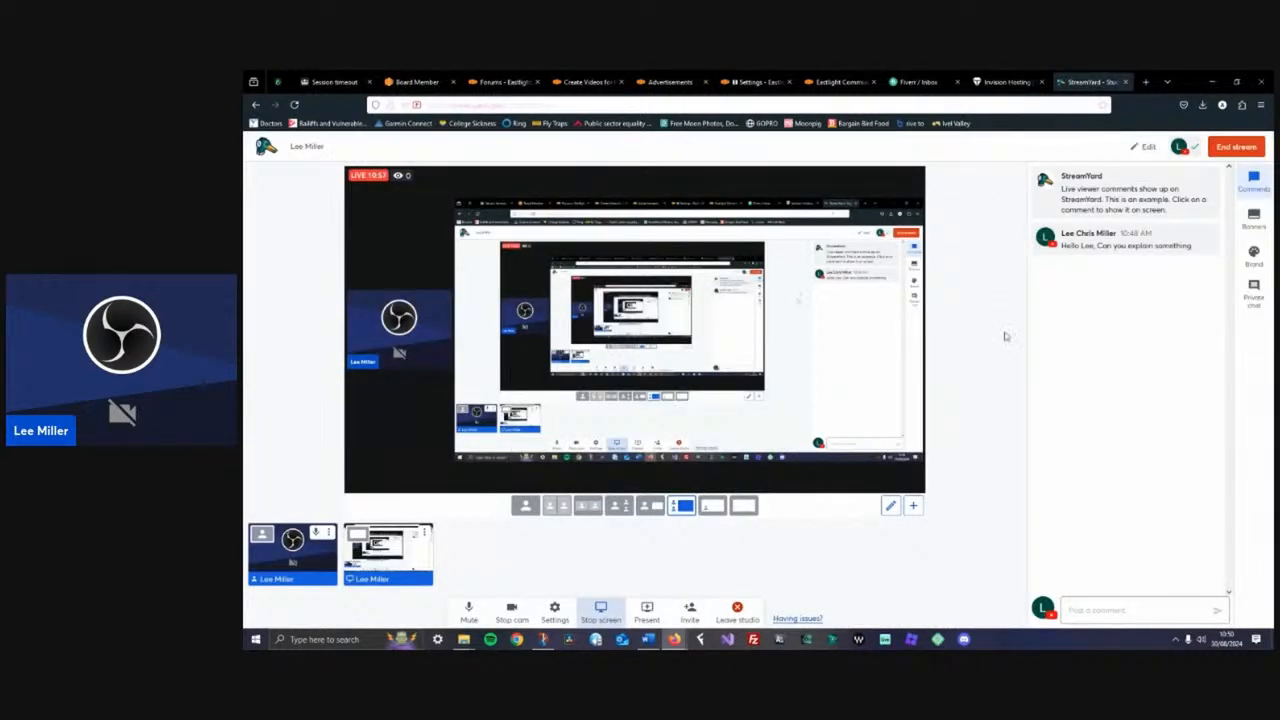
Open the Untitled Project in DaVinci Resolve, then switch back to the StreamYard studio
click(569, 640)
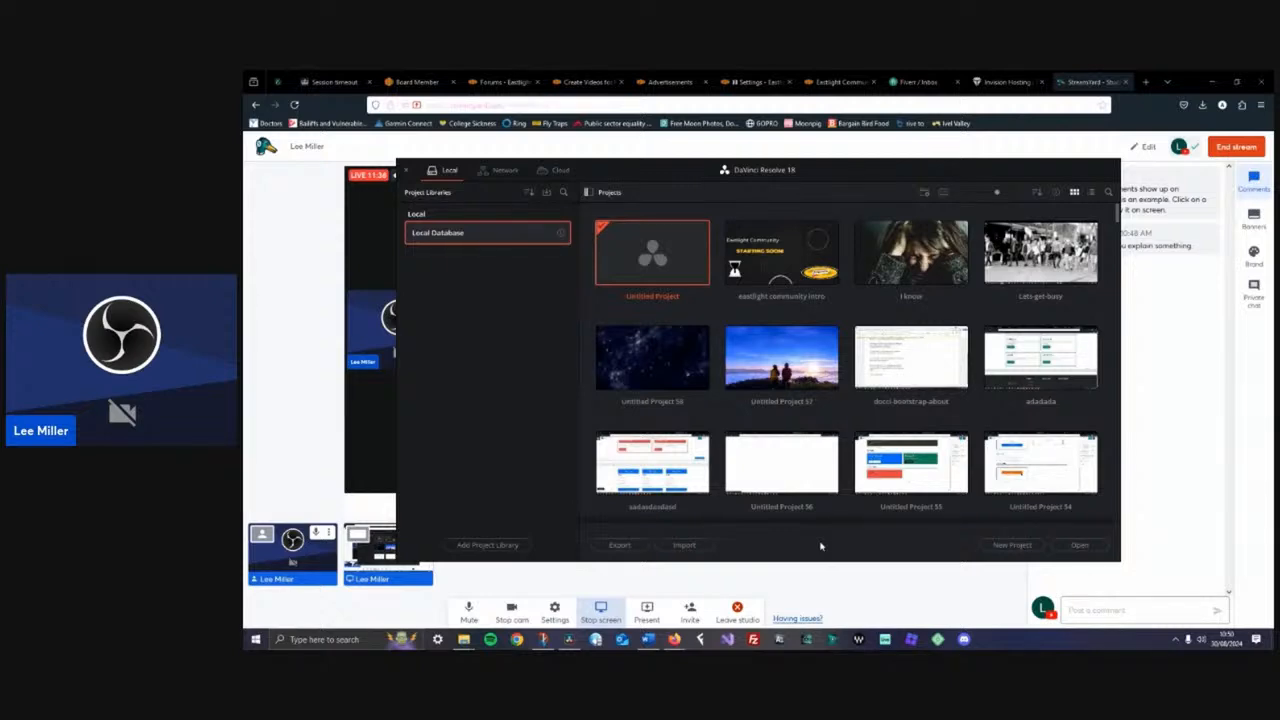
double_click(641, 260)
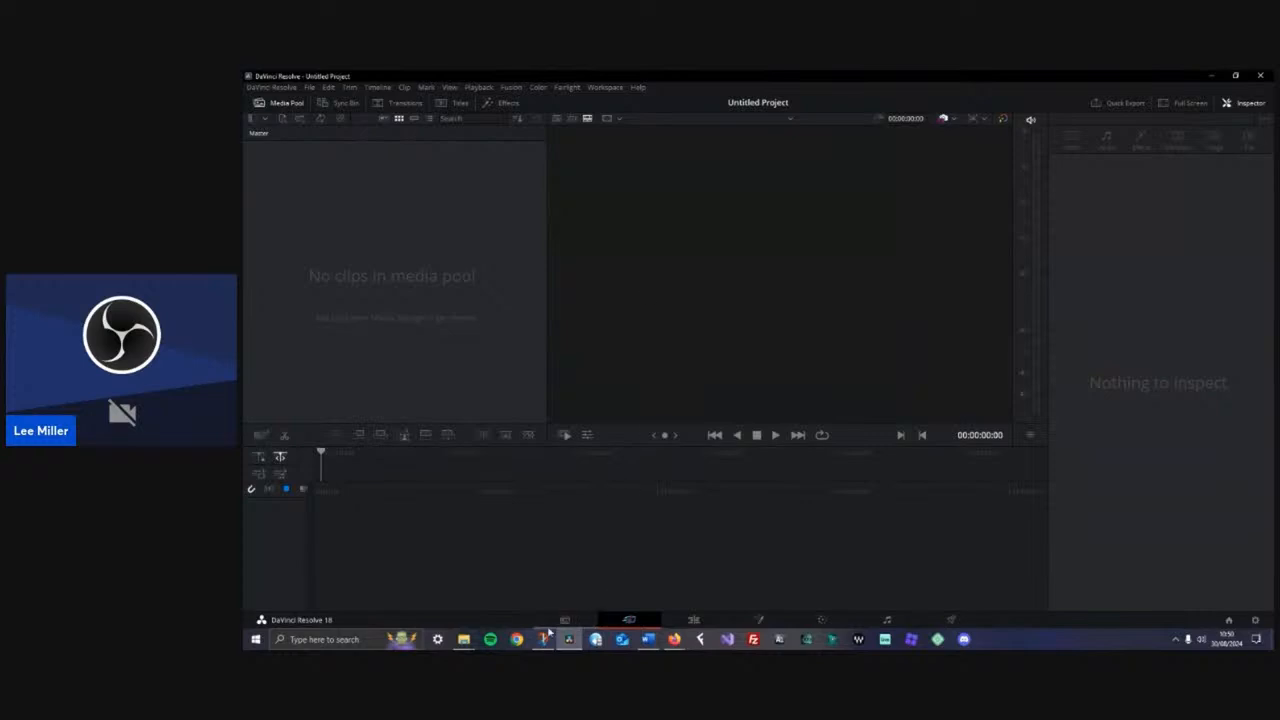
click(675, 640)
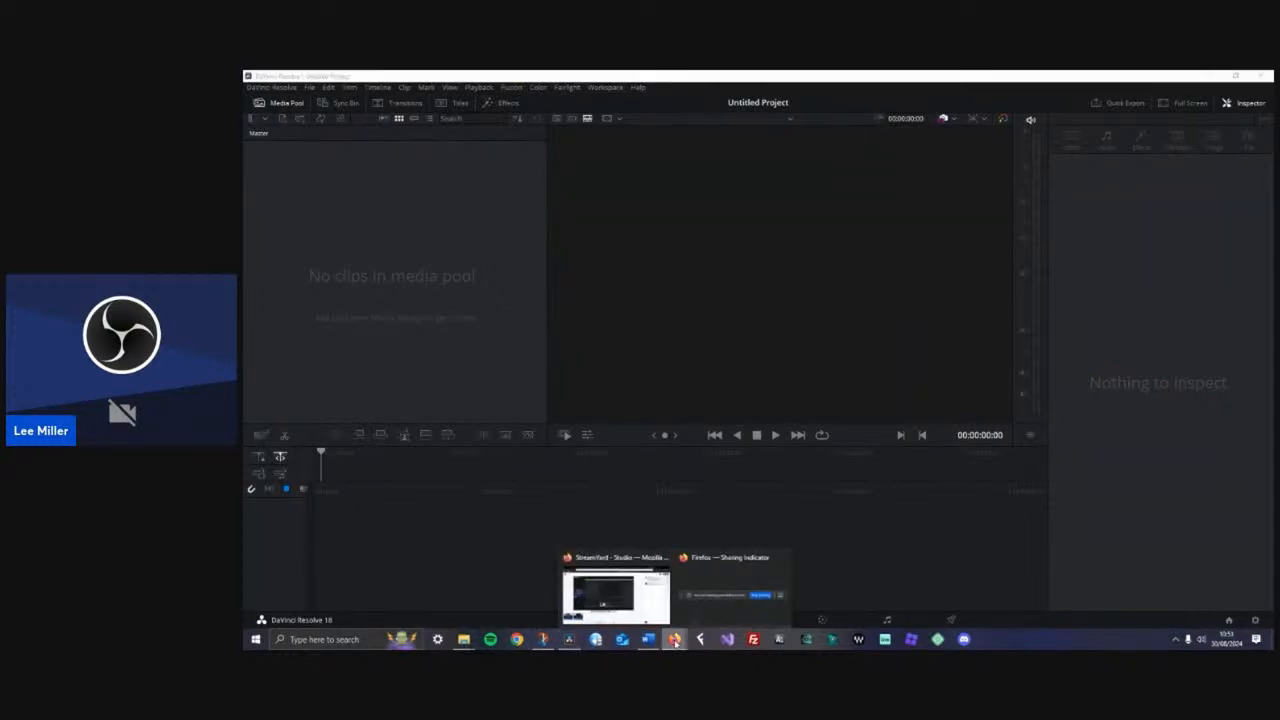
click(664, 613)
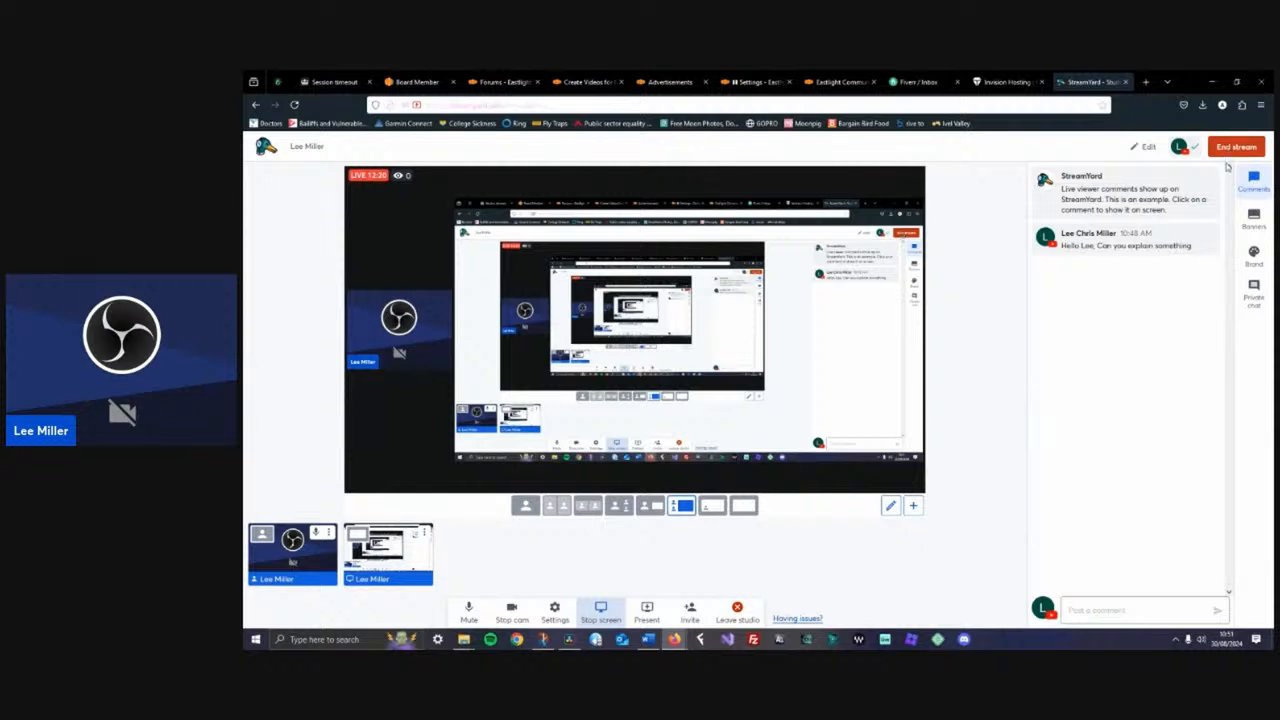
mouse_move(1211, 194)
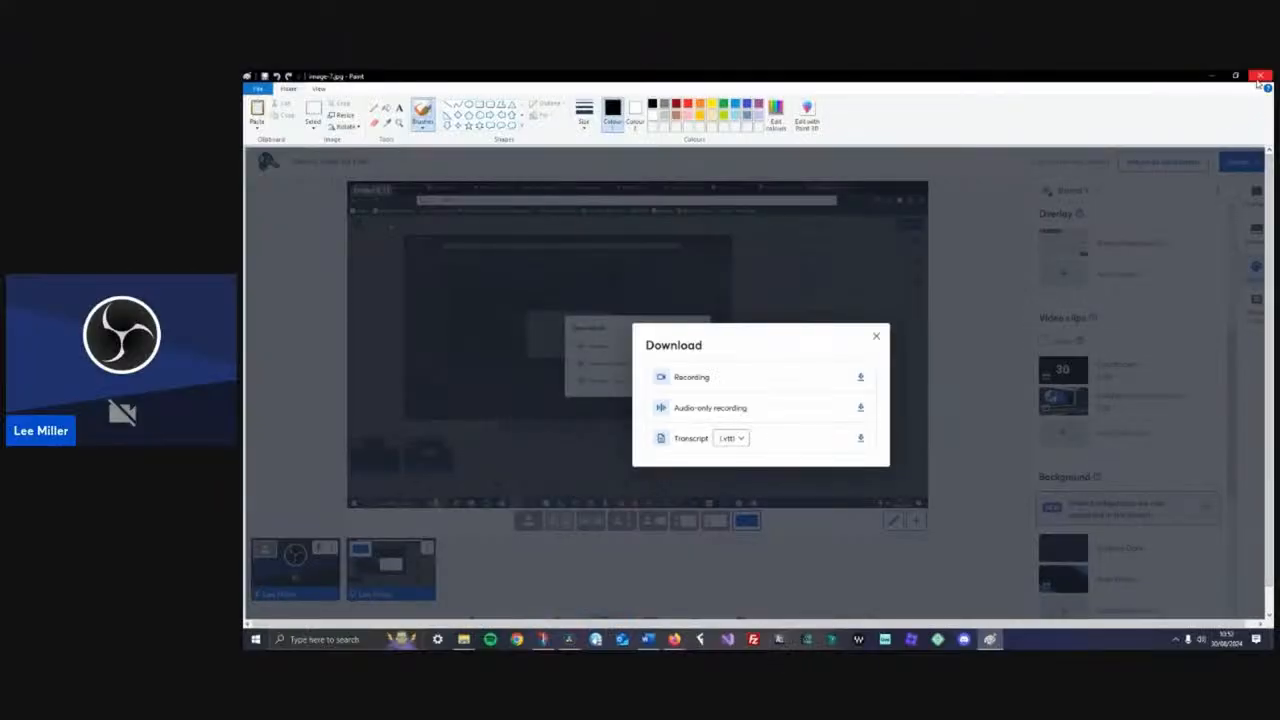
click(1257, 81)
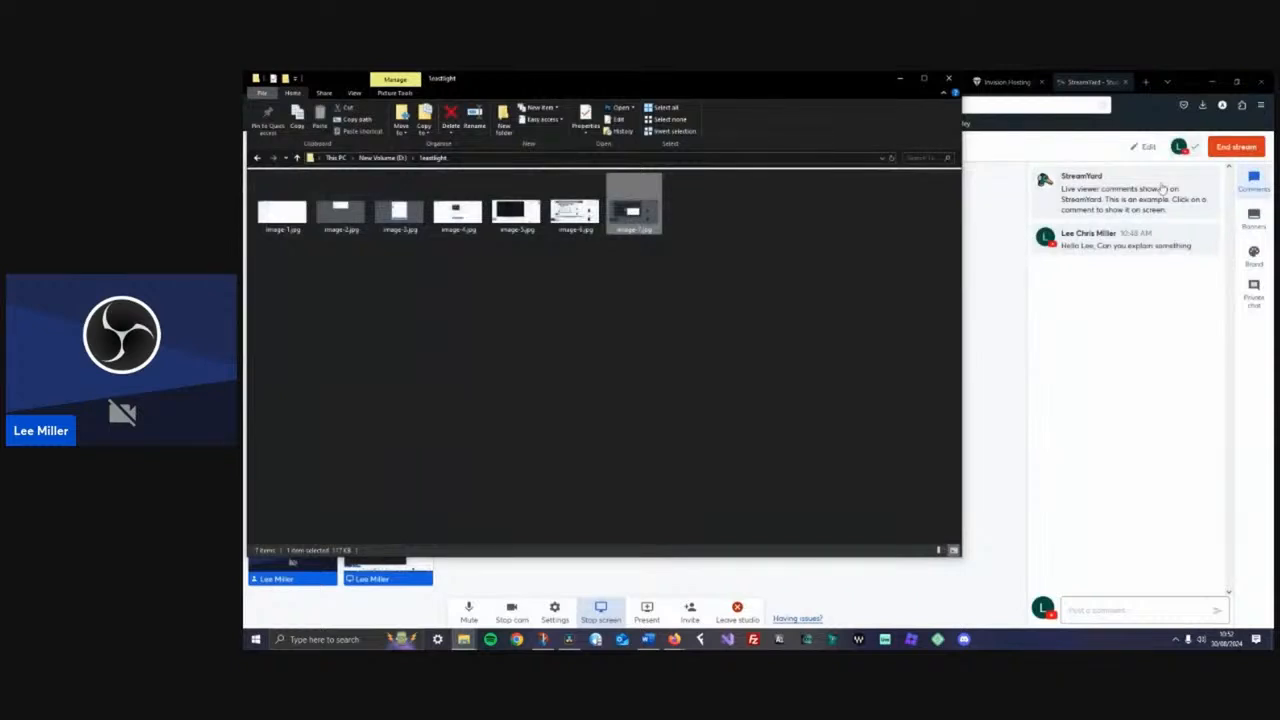
click(899, 79)
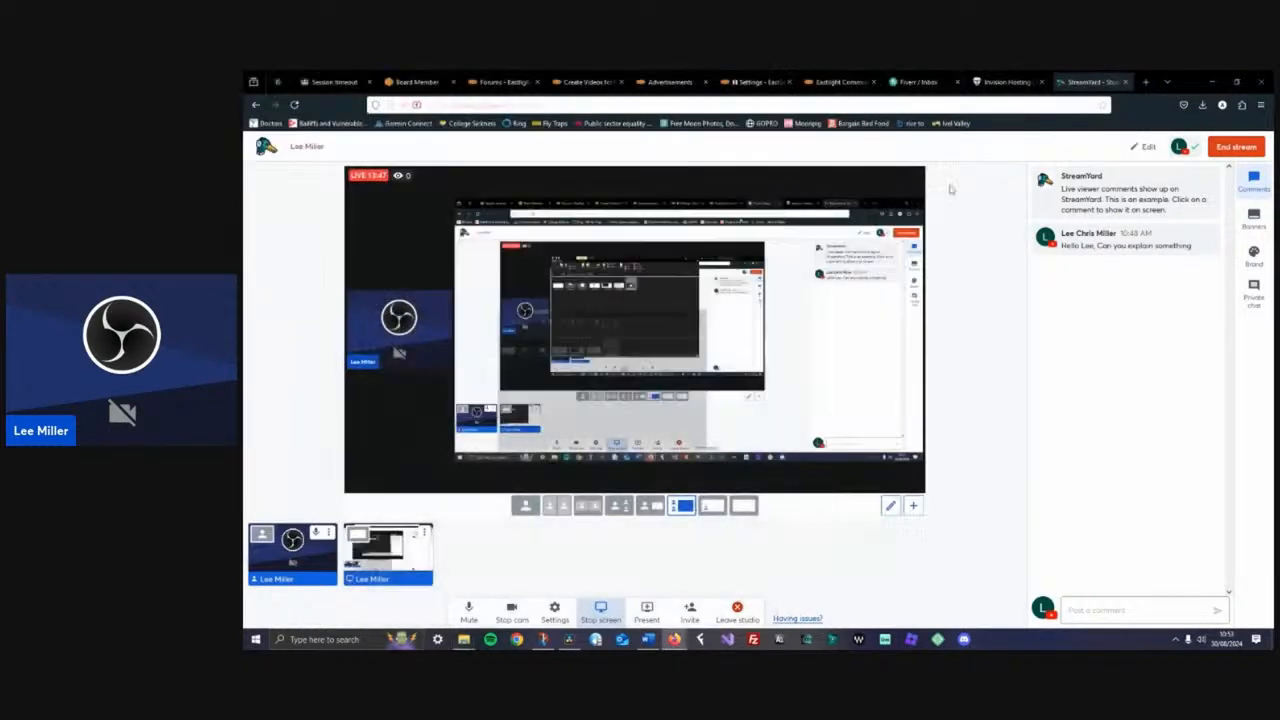
Bring the downloaded 'Record Video for Free.mp4' recording into the DaVinci Resolve project and open the Edit page
click(1203, 106)
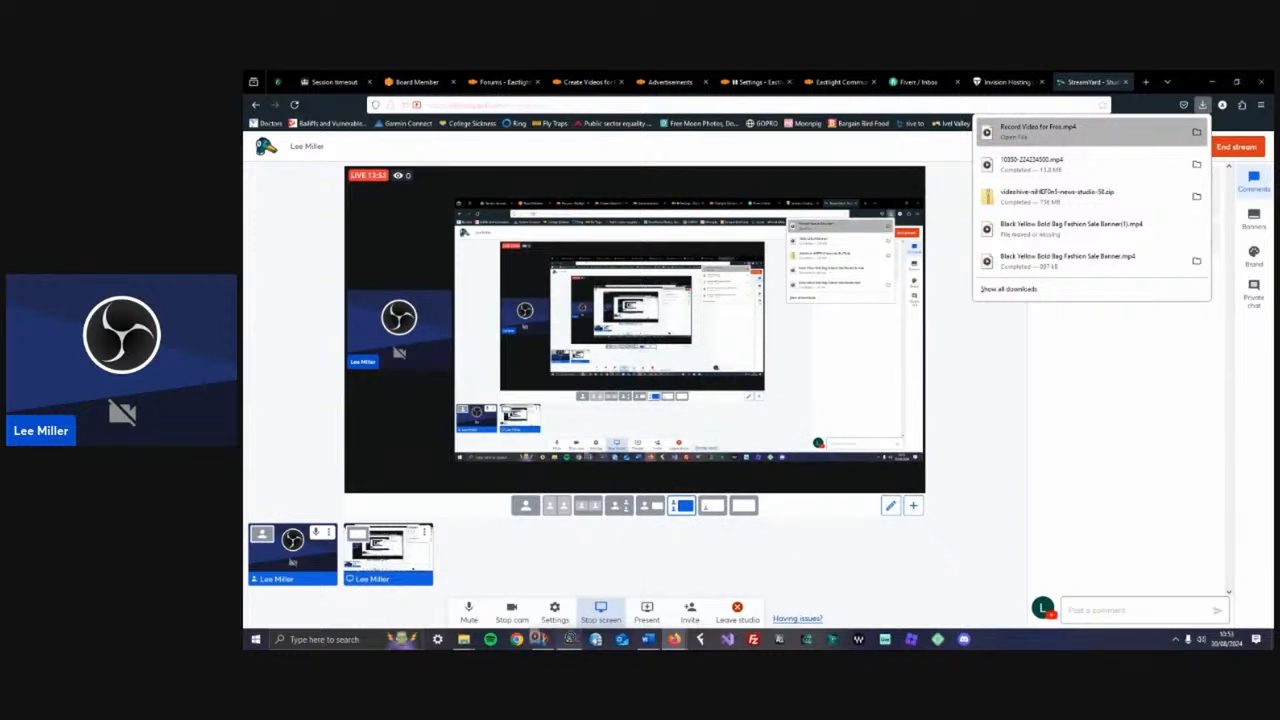
click(569, 639)
drag(596, 602, 710, 560)
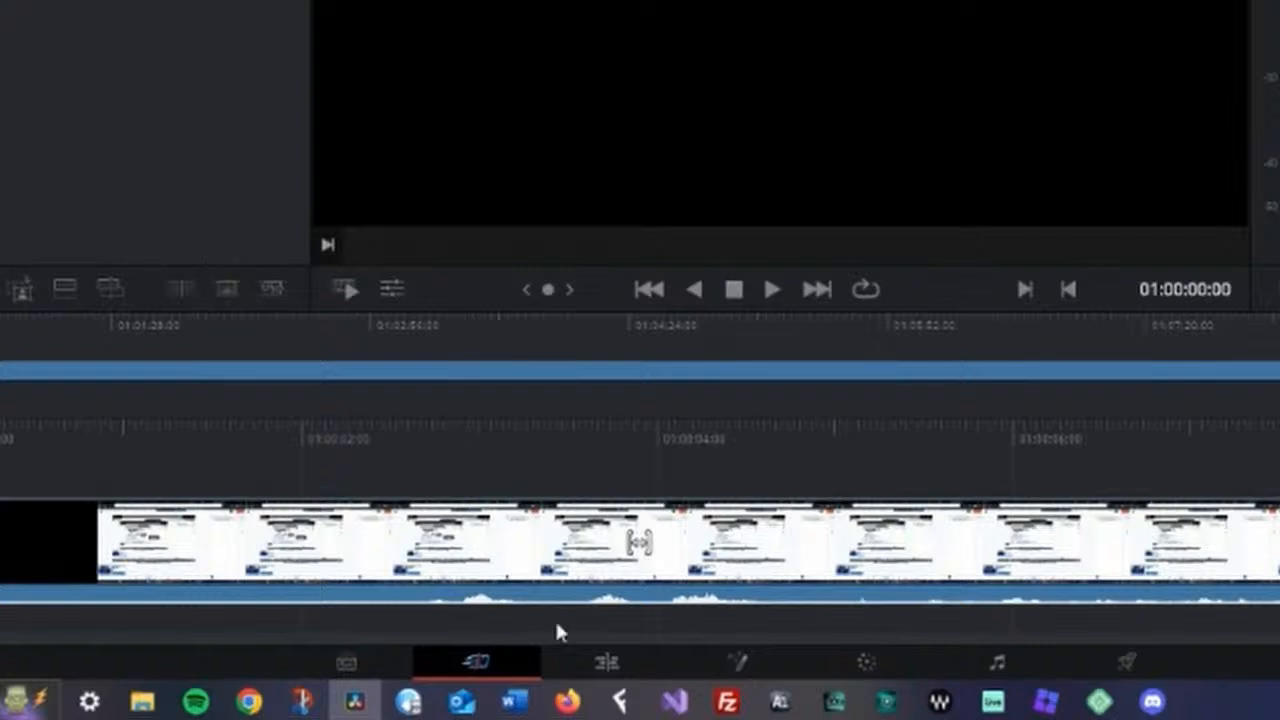
click(608, 664)
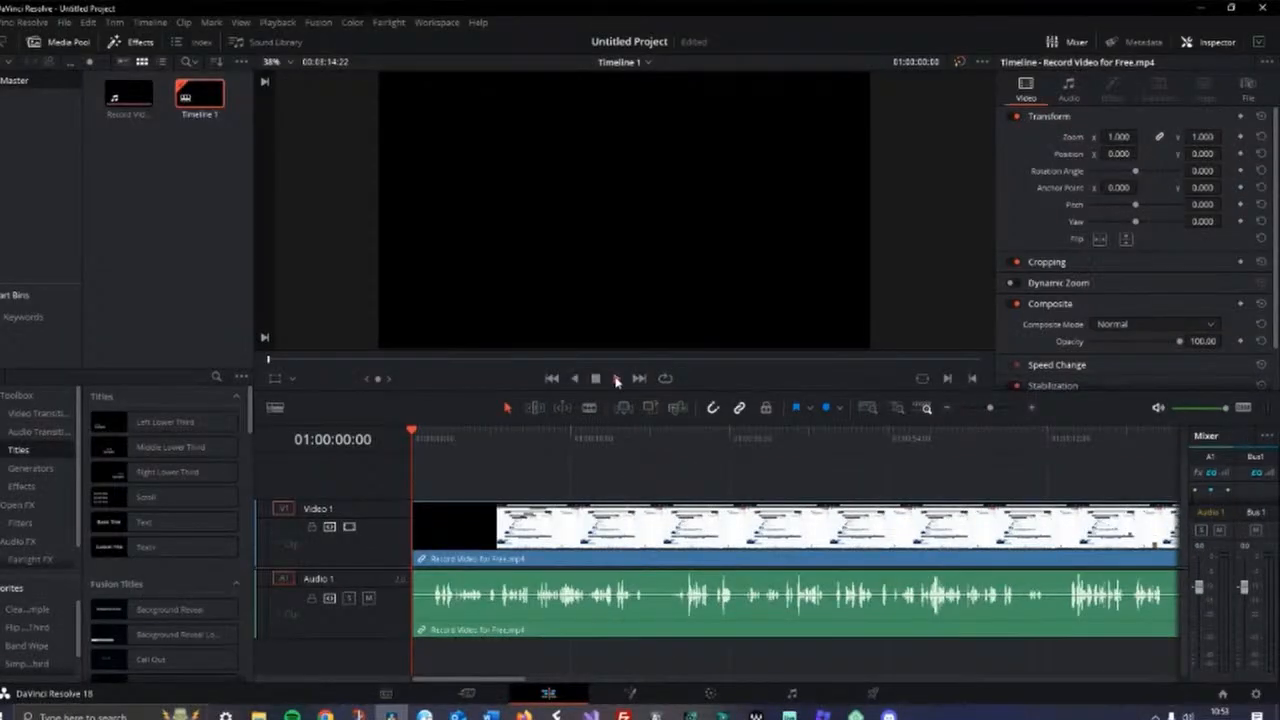
Play the recording on the timeline and check the StreamYard studio before returning to DaVinci Resolve
click(616, 378)
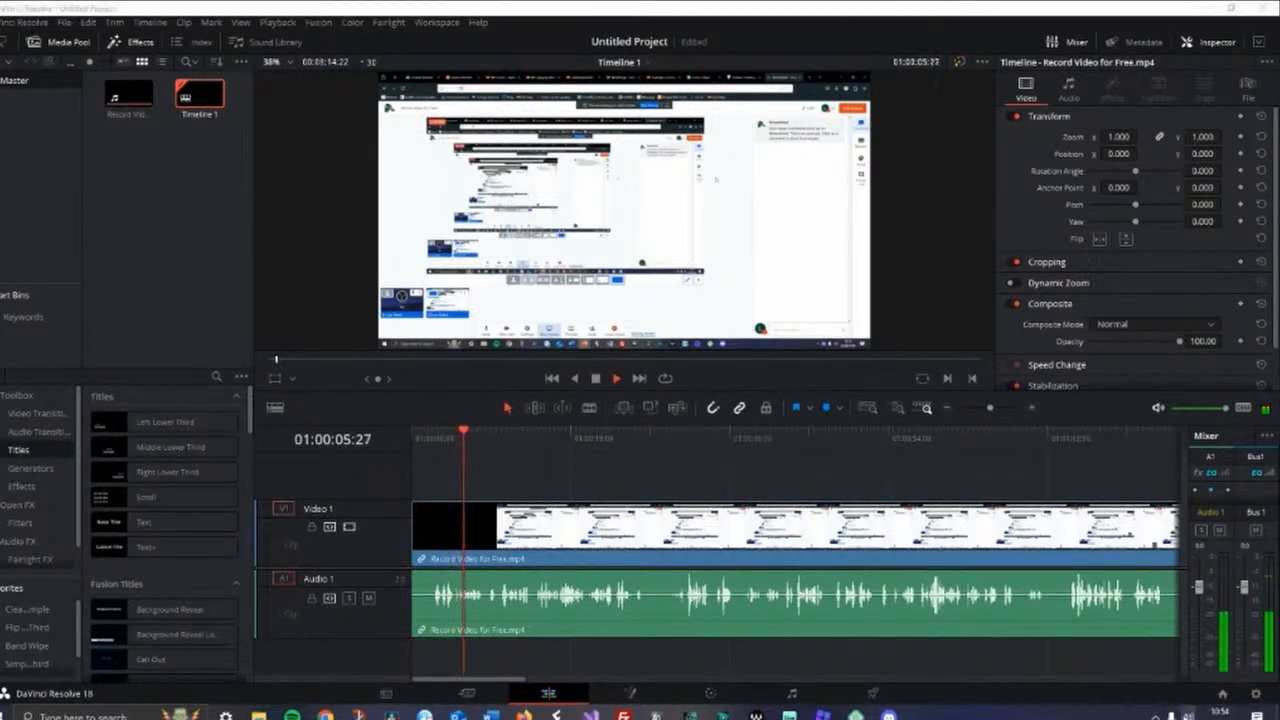
click(1188, 716)
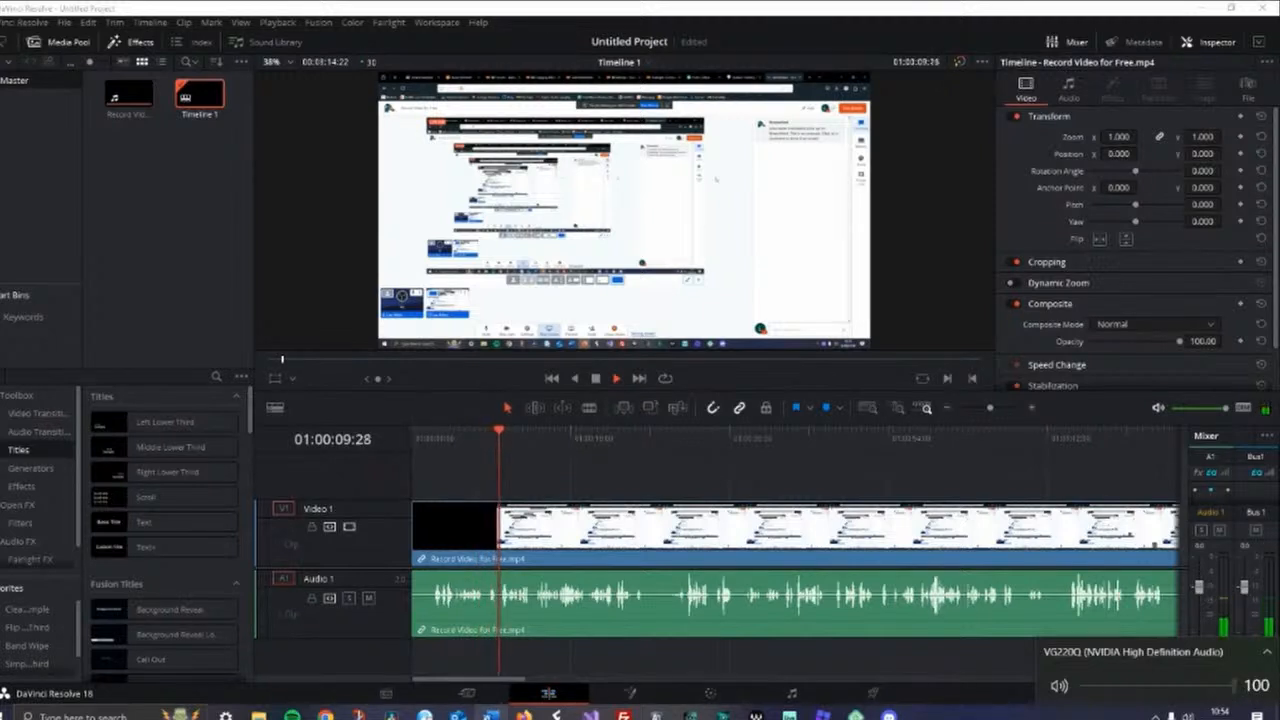
click(523, 714)
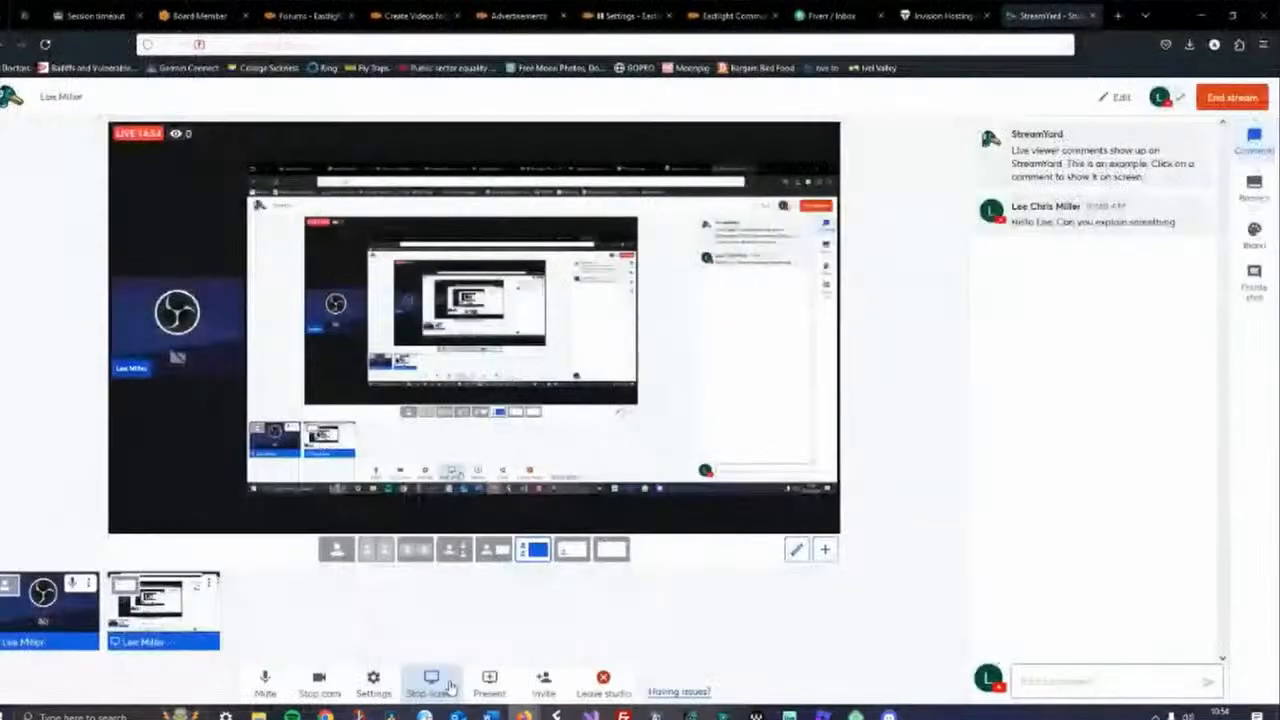
click(465, 672)
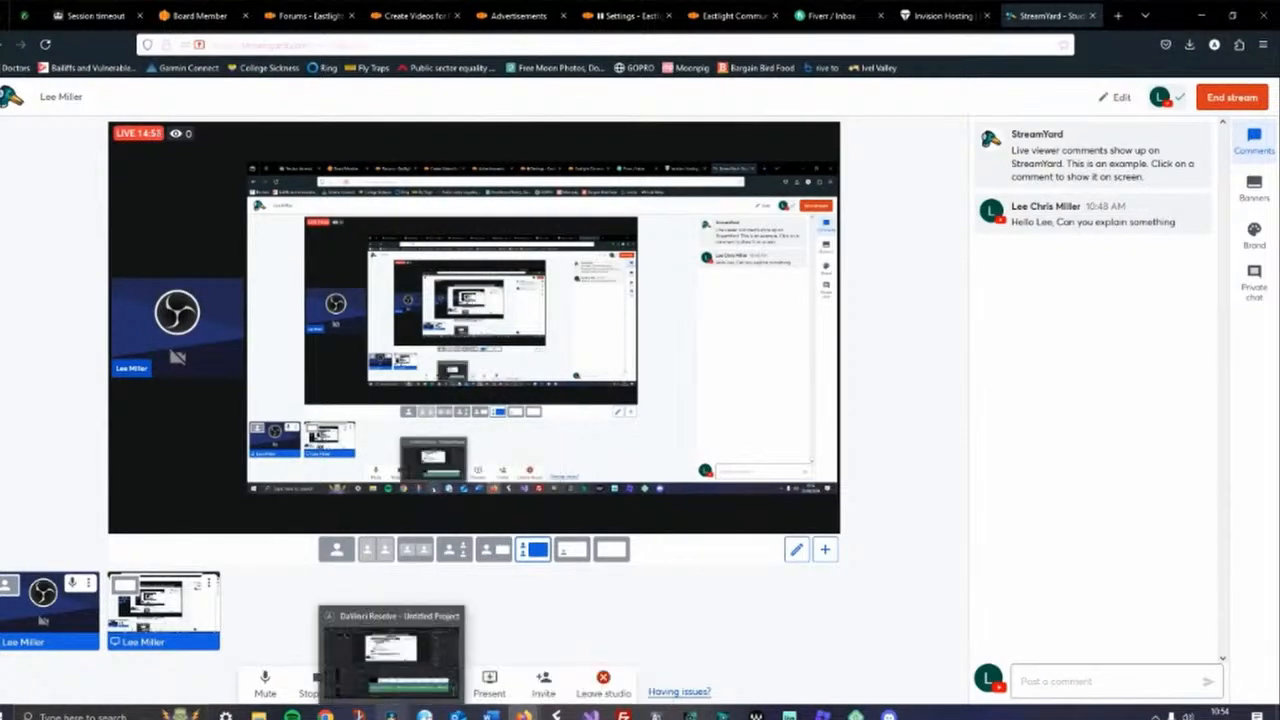
click(391, 714)
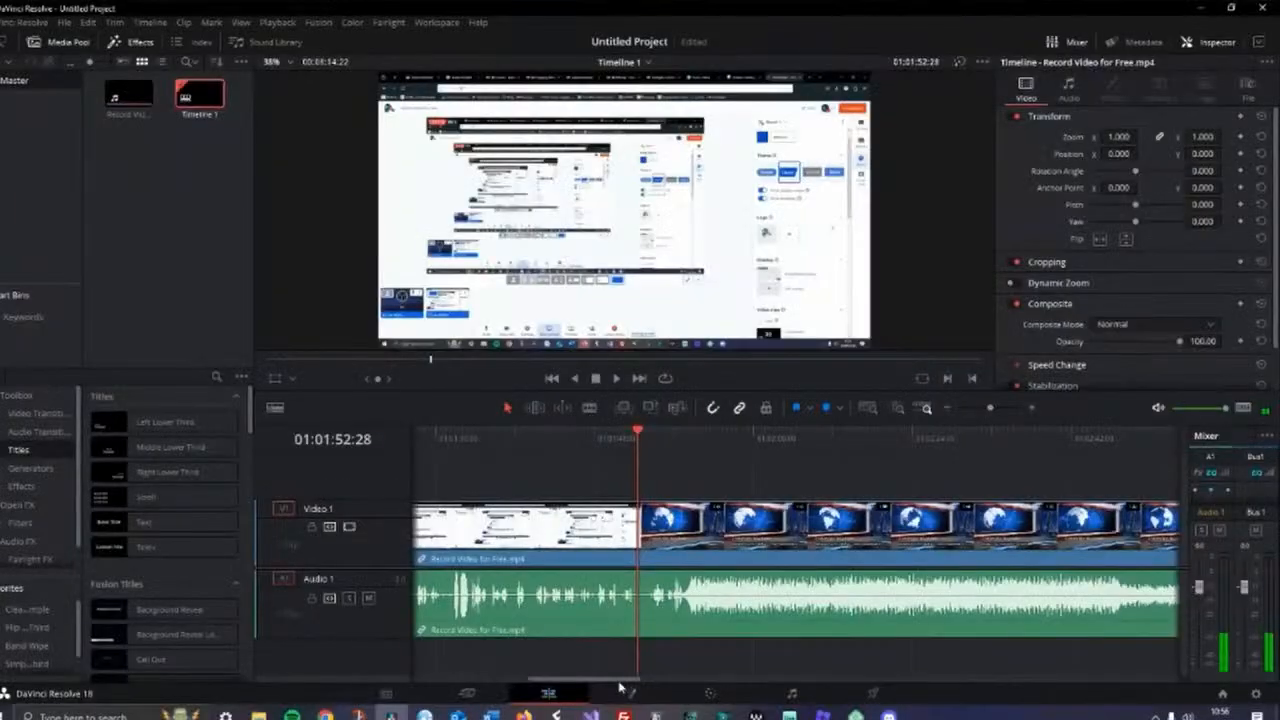
Move the playhead to about 01:01:31:21 and split the clip there with the Blade tool
drag(543, 691, 500, 693)
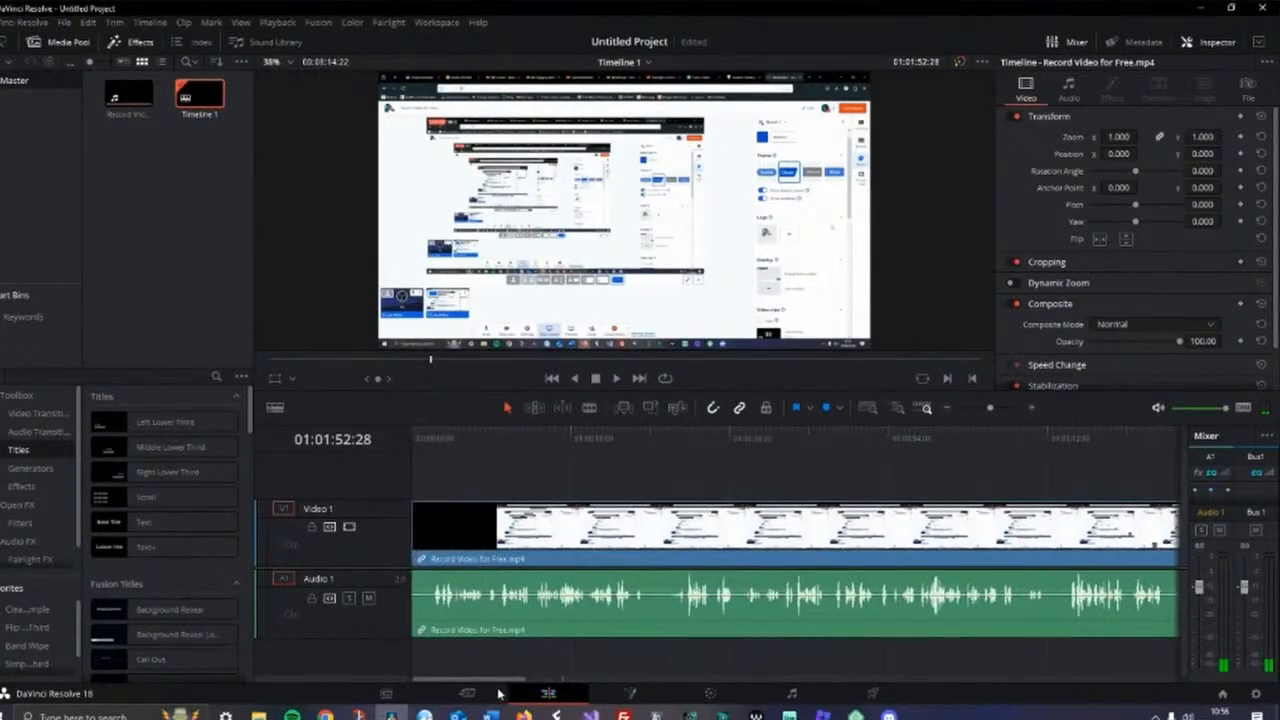
click(413, 442)
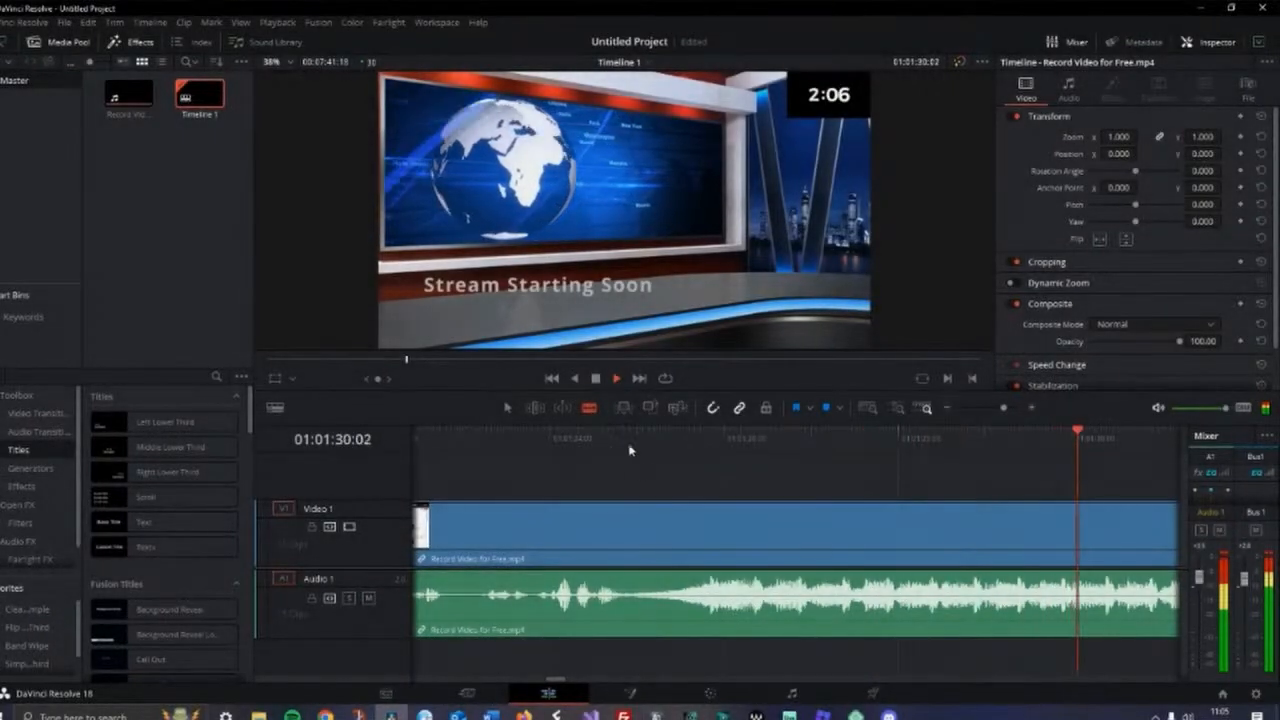
click(596, 379)
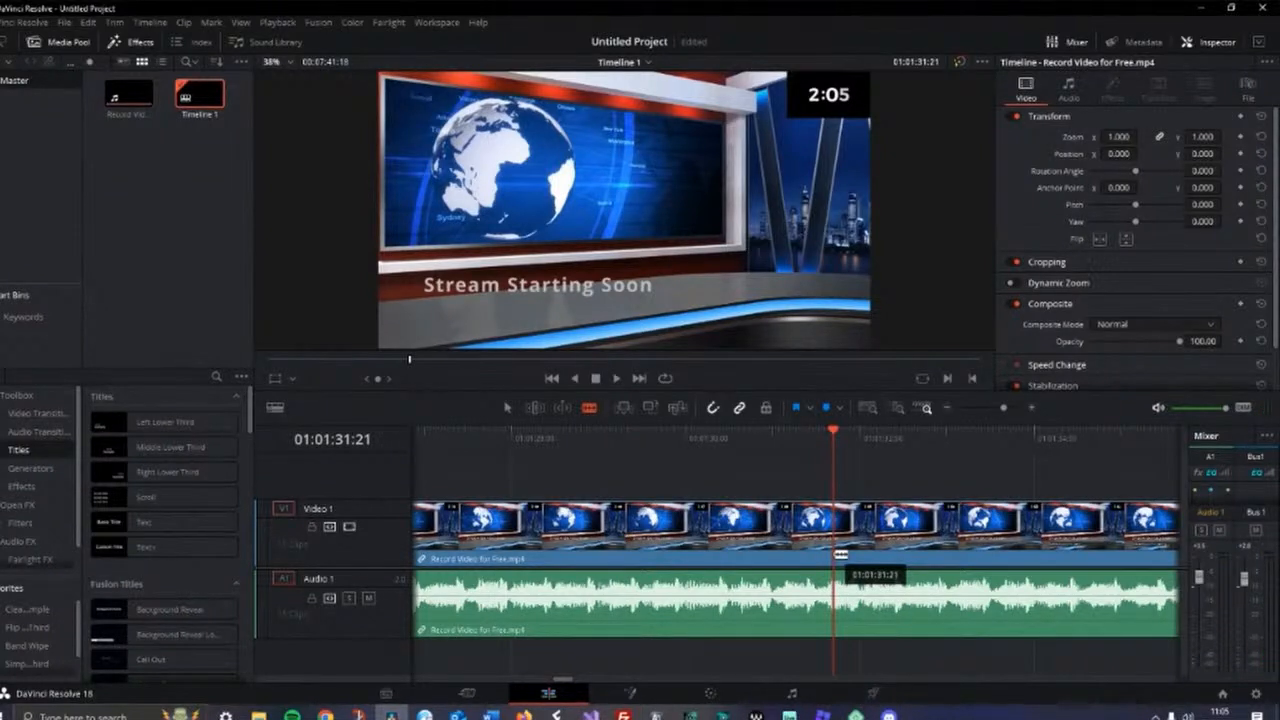
click(840, 554)
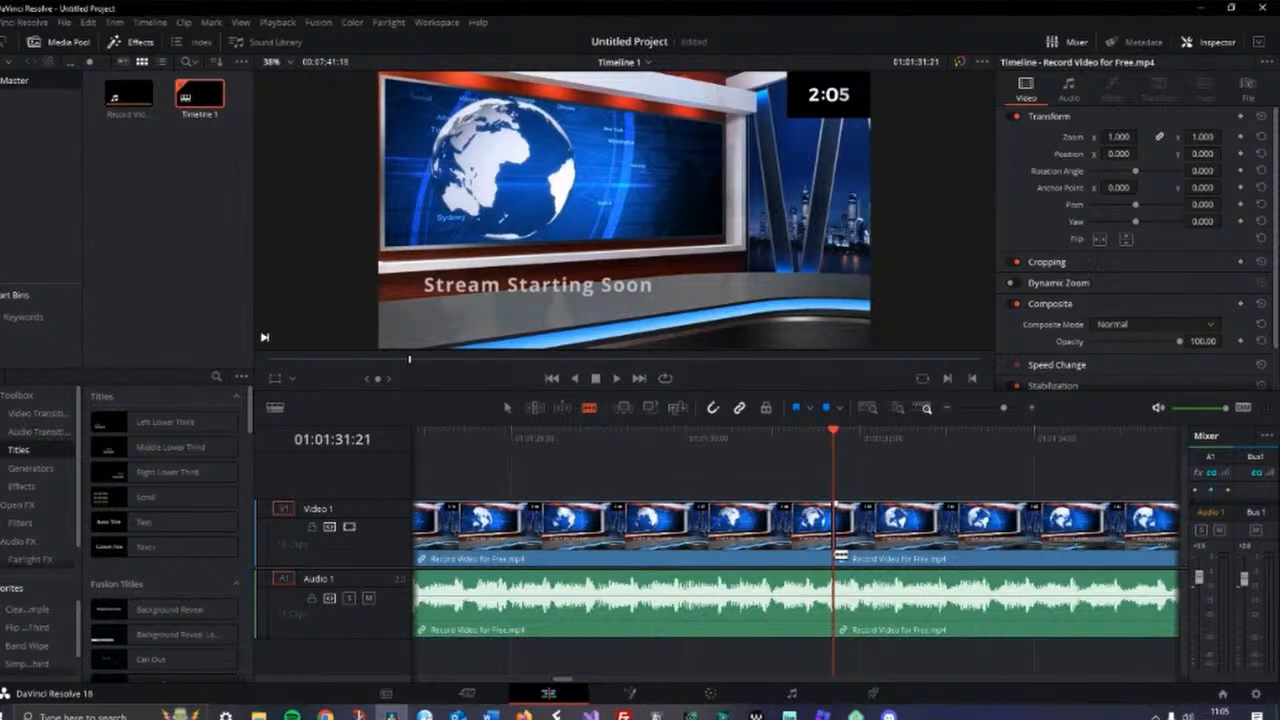
Split the clip again about 01:03:38, ripple-cut the segment between the two splits, and save the project
drag(1003, 408, 985, 418)
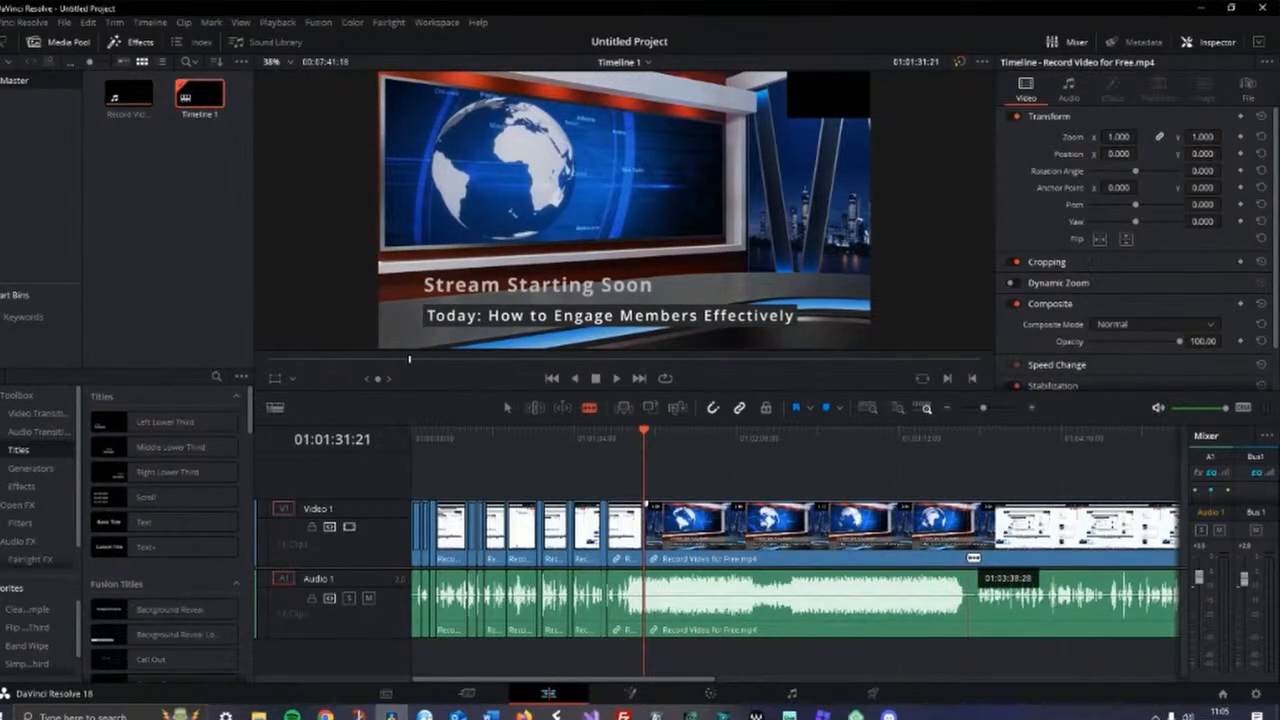
click(966, 558)
right_click(801, 601)
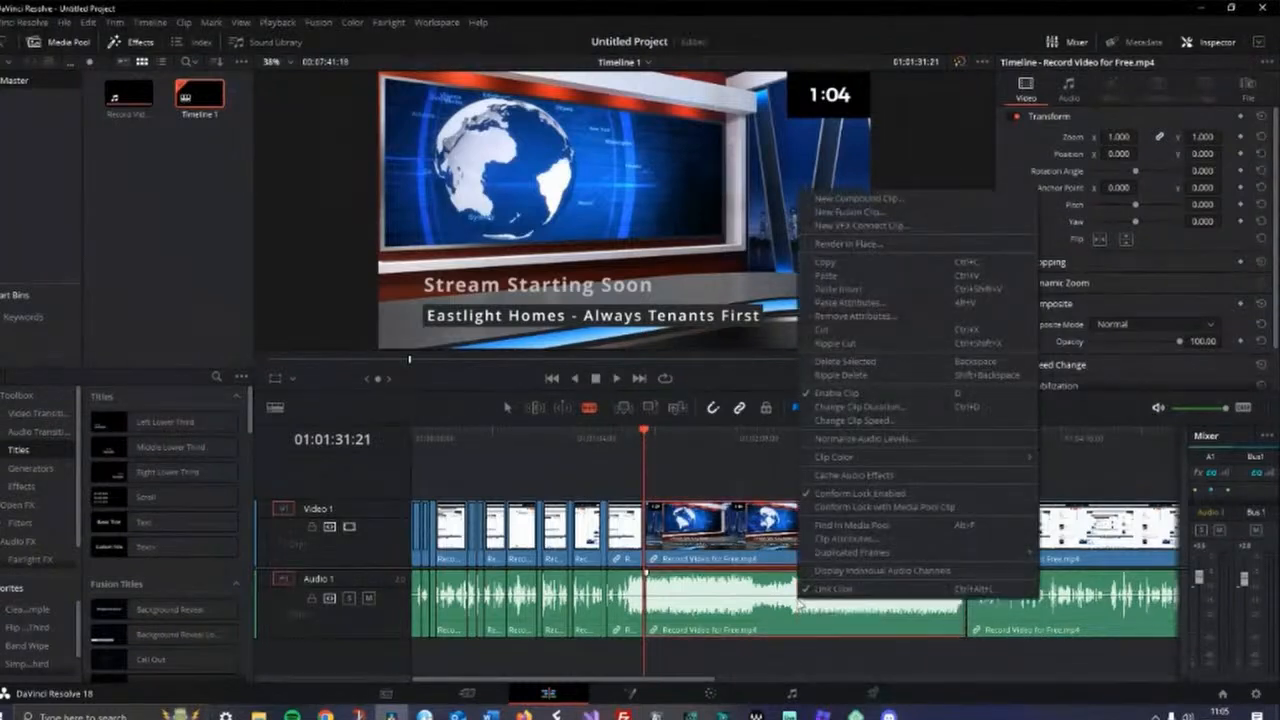
click(840, 344)
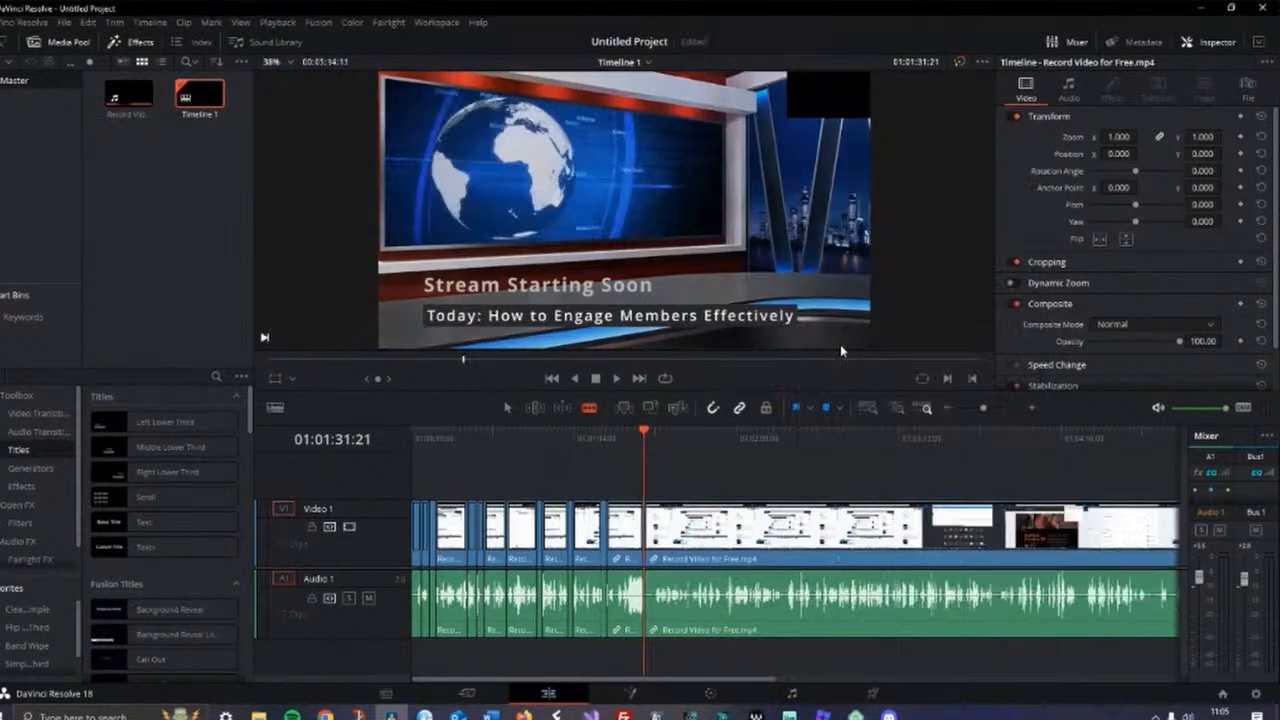
key(ctrl+s)
Zoom into the cut and add an audio fade-out at the end of the clip before it
drag(986, 410, 1002, 408)
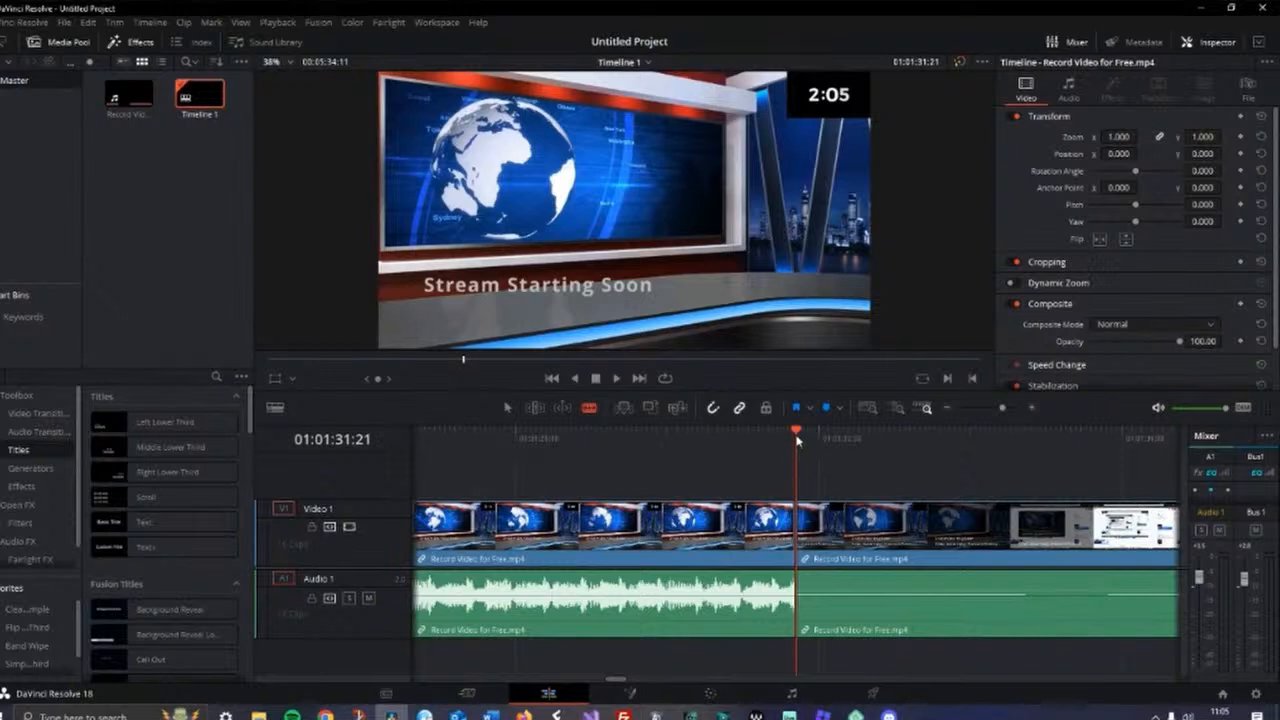
drag(800, 435, 826, 436)
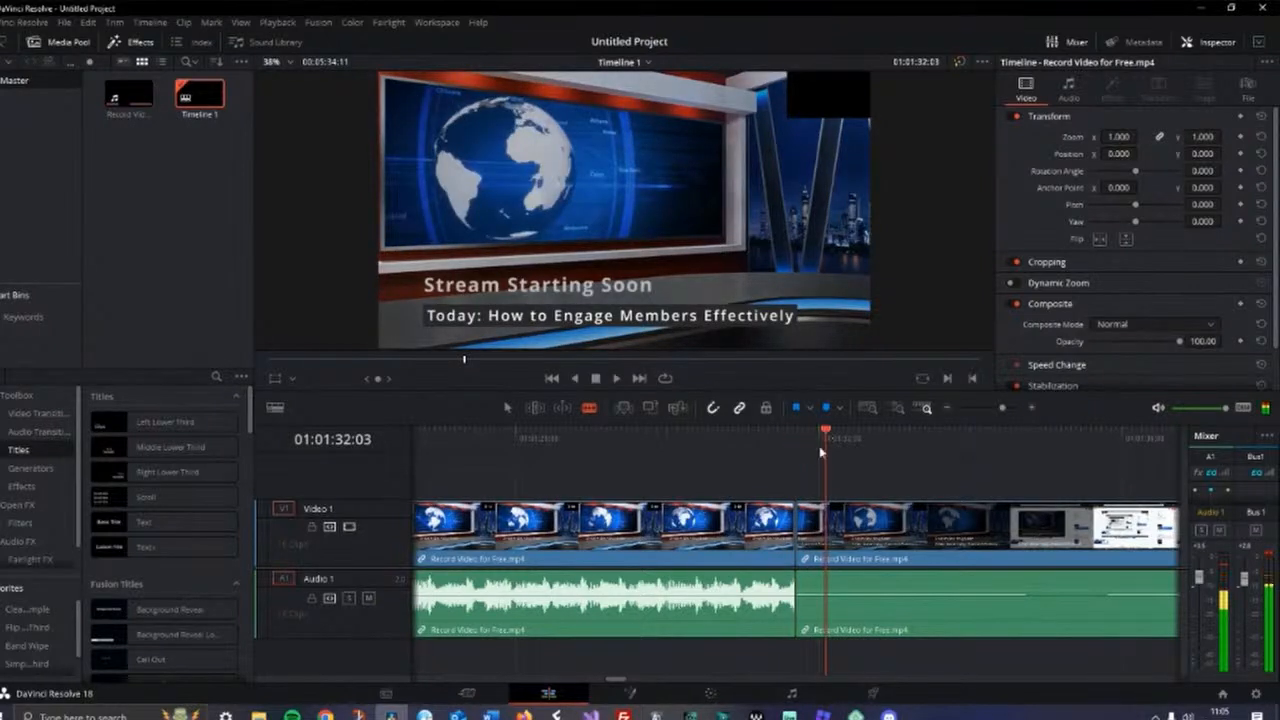
click(507, 407)
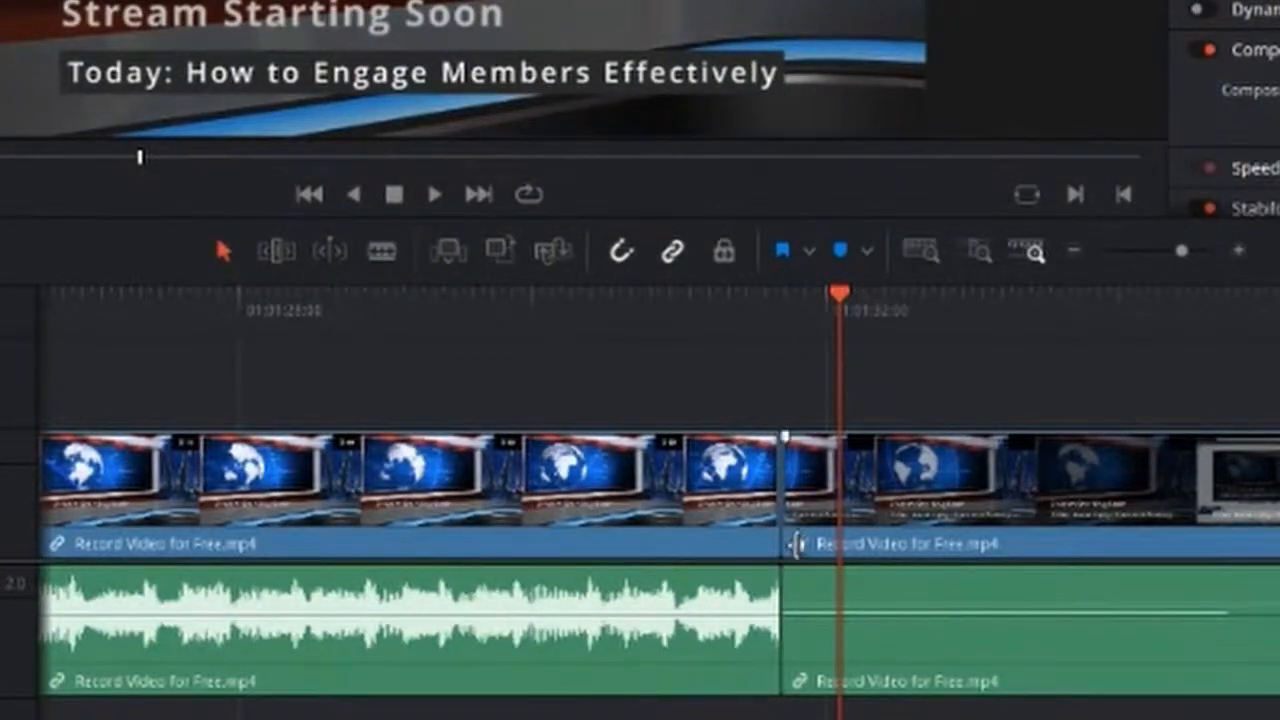
drag(777, 435, 444, 445)
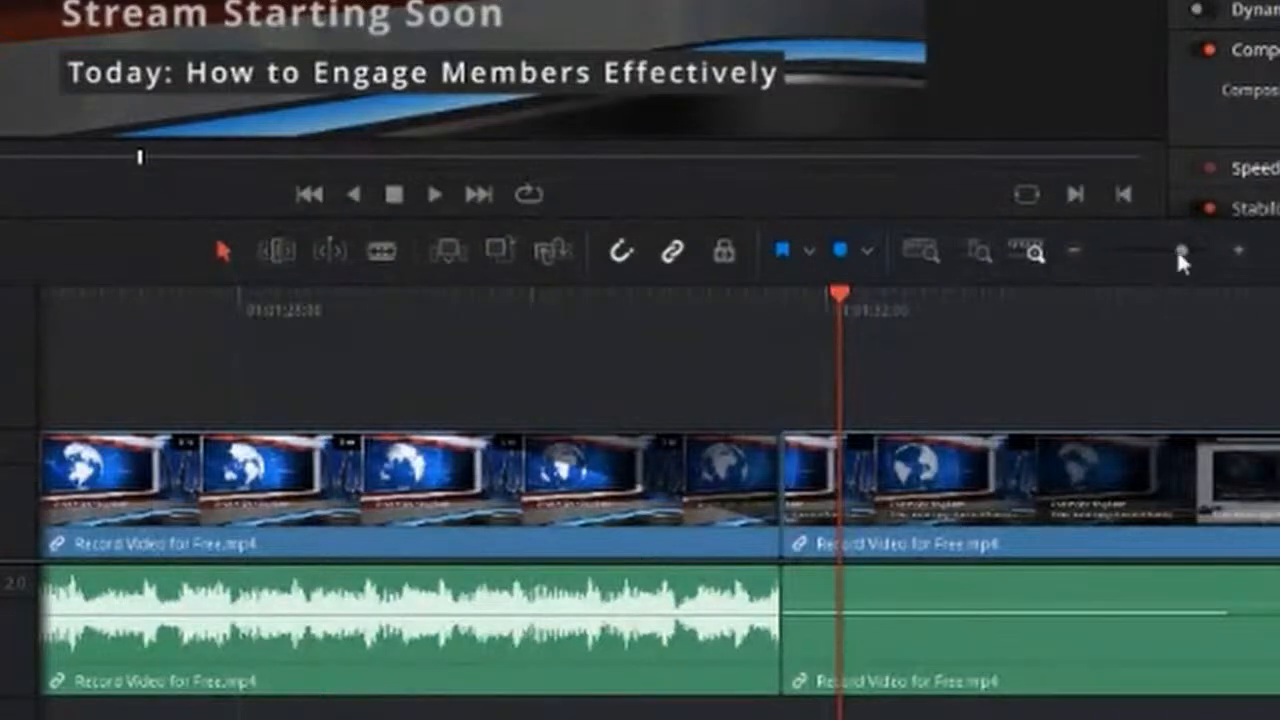
drag(1180, 256, 1174, 256)
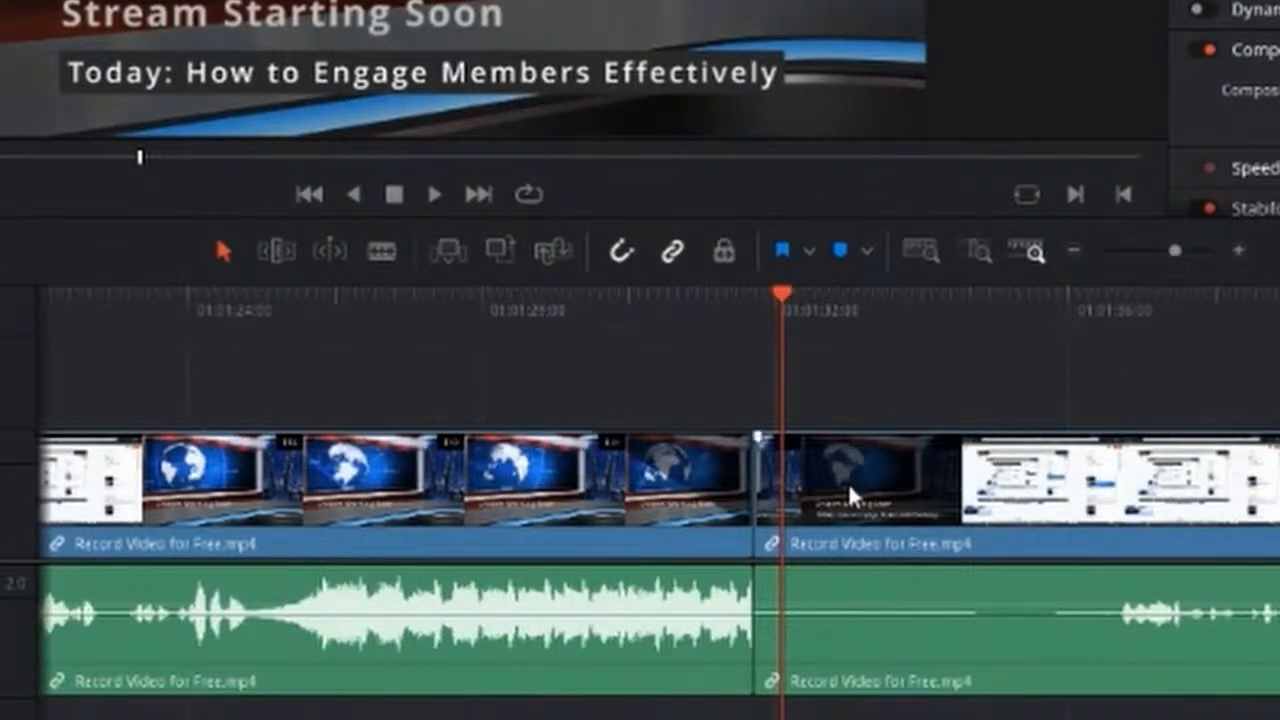
drag(748, 570, 584, 567)
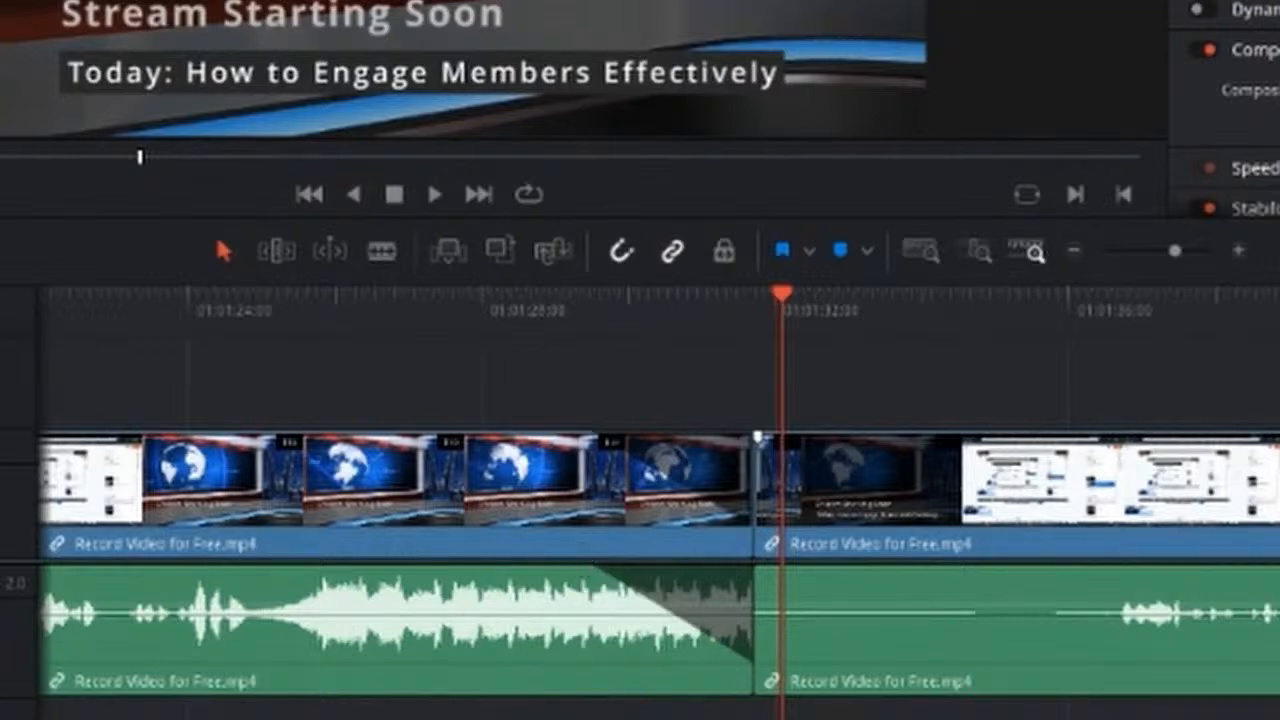
scroll(640, 500, left, 5)
drag(1175, 251, 1162, 249)
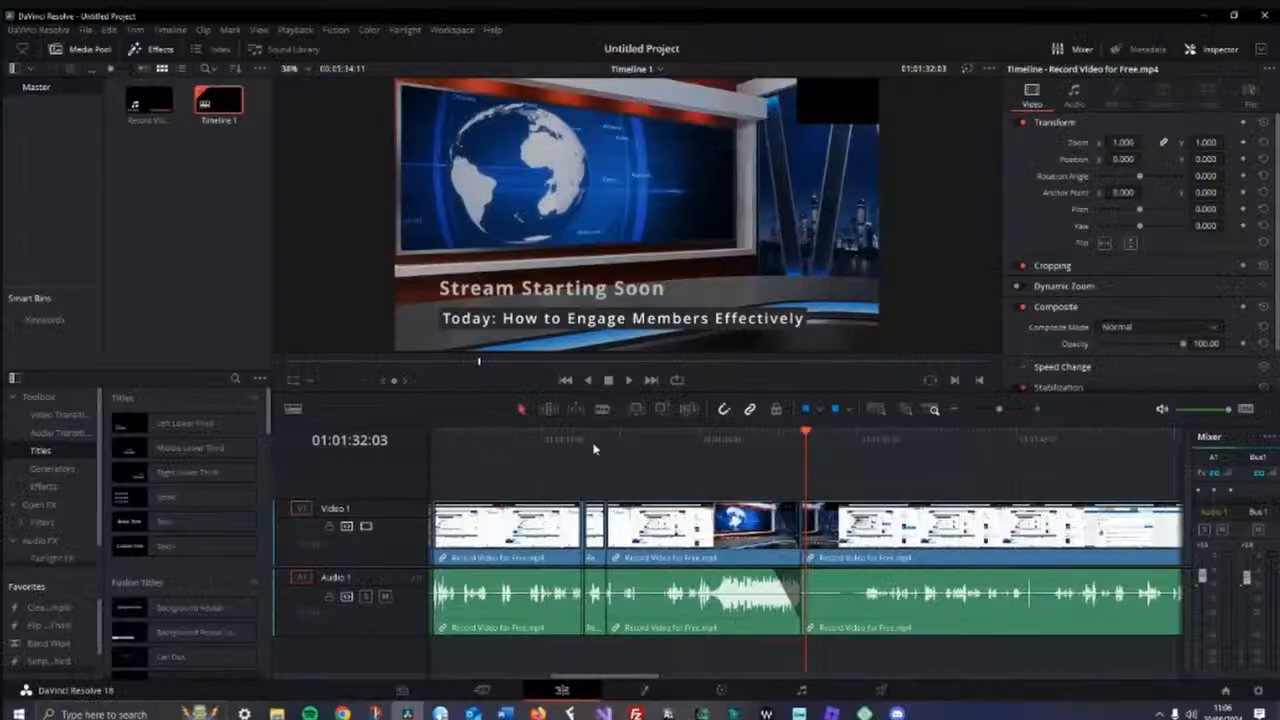
click(350, 296)
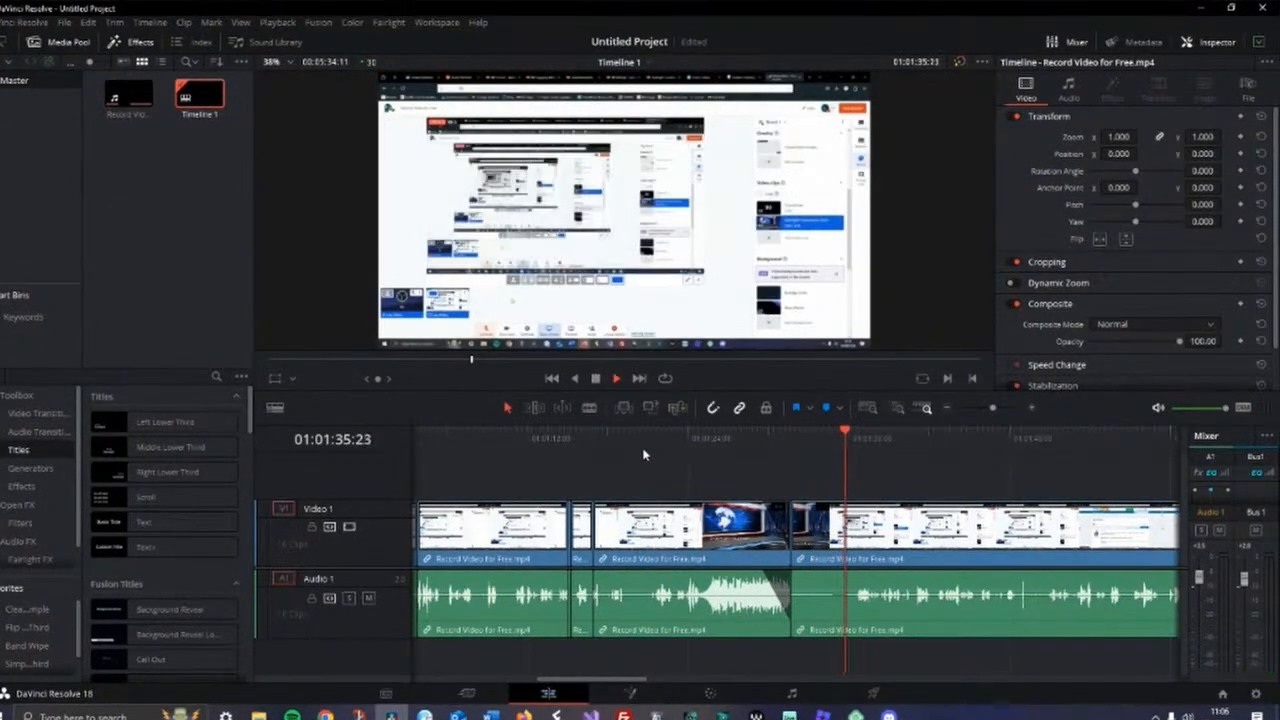
click(592, 409)
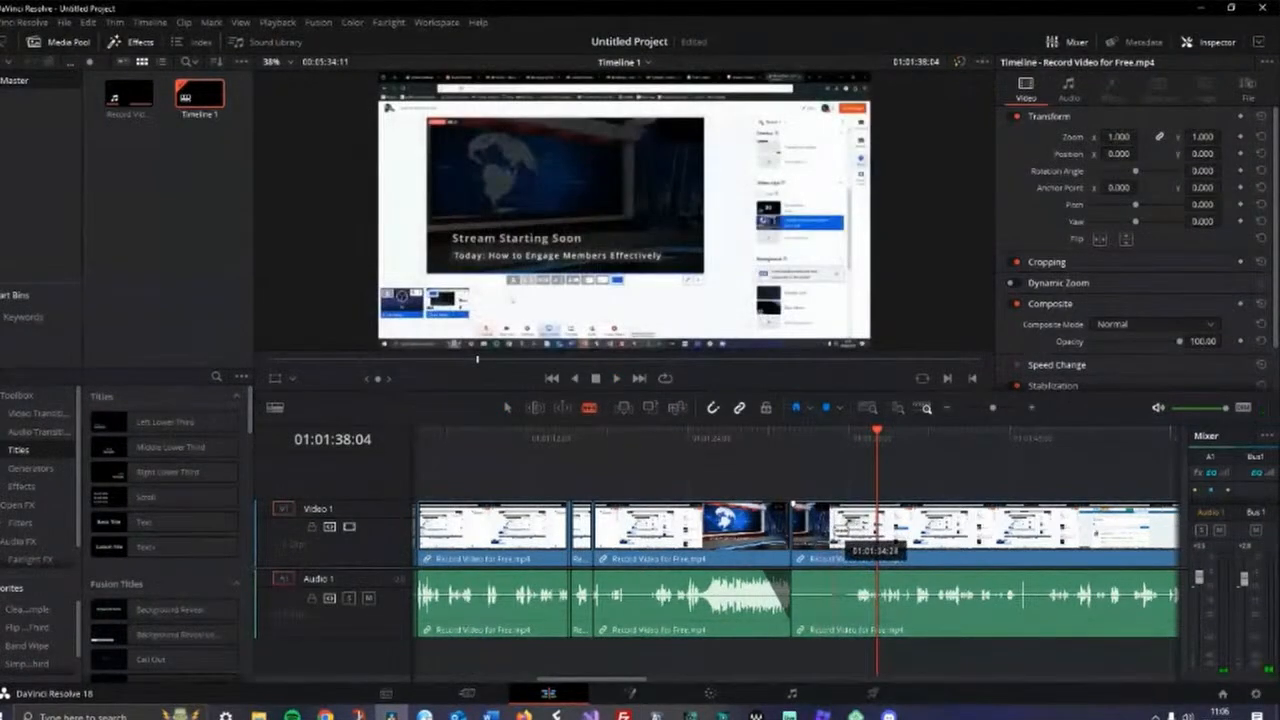
click(843, 530)
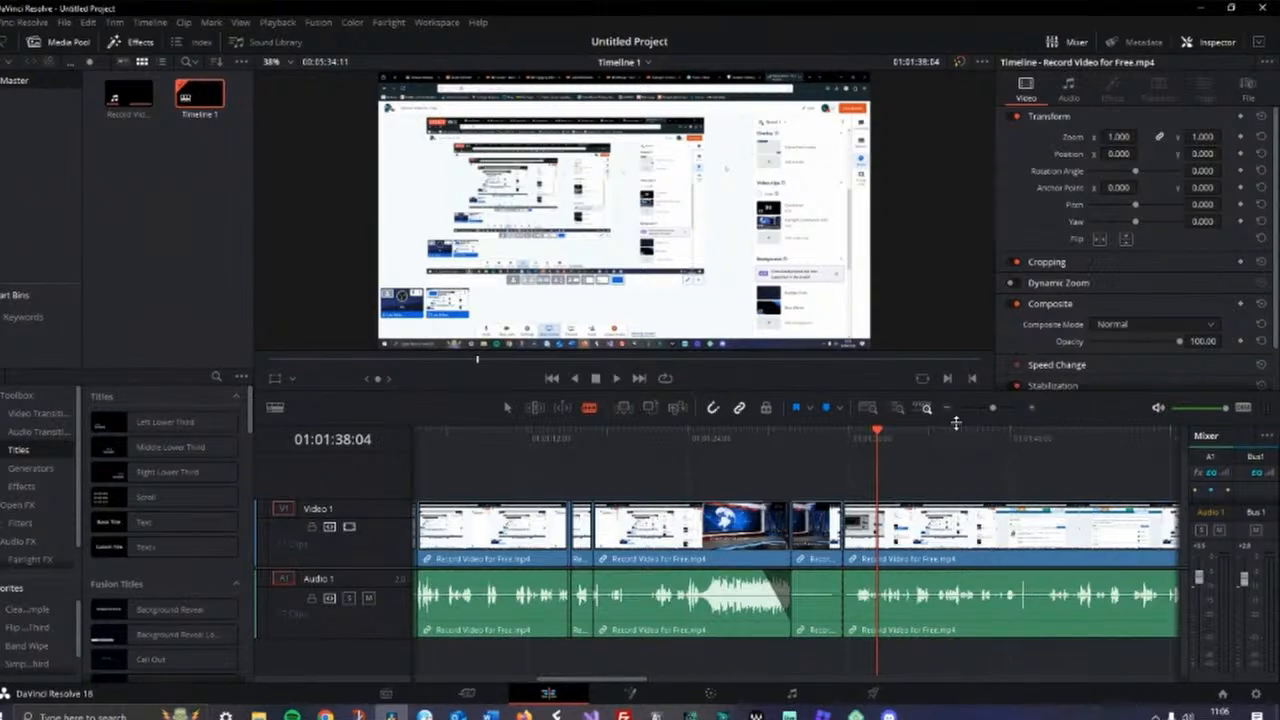
key(ctrl+z)
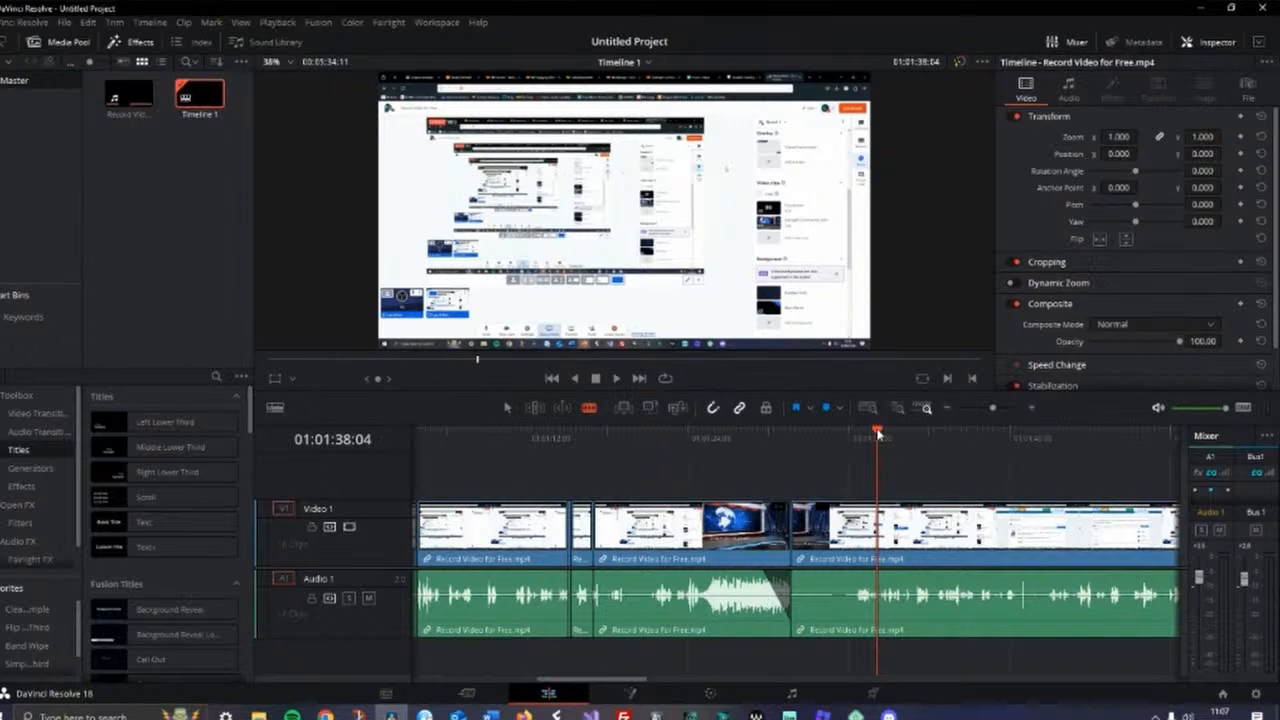
Split the clip at about 01:01:35:19 and ripple-cut the short segment before the split
drag(877, 432, 845, 456)
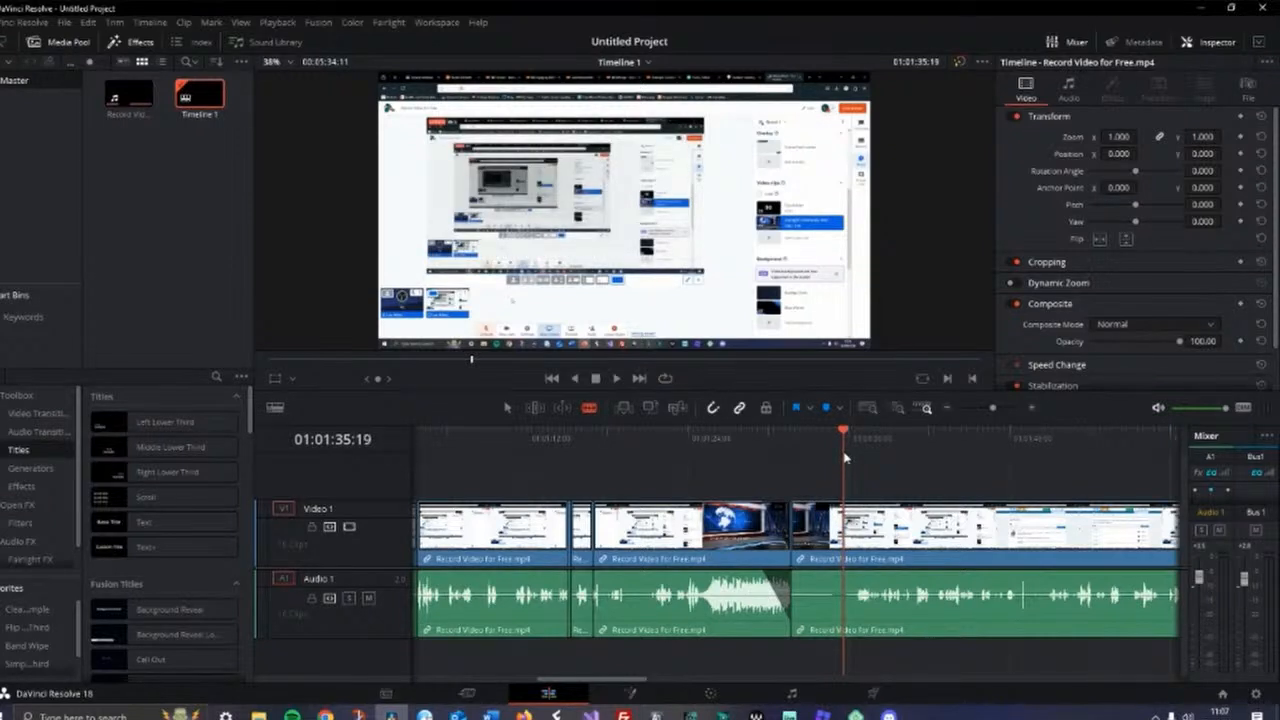
key(ctrl+b)
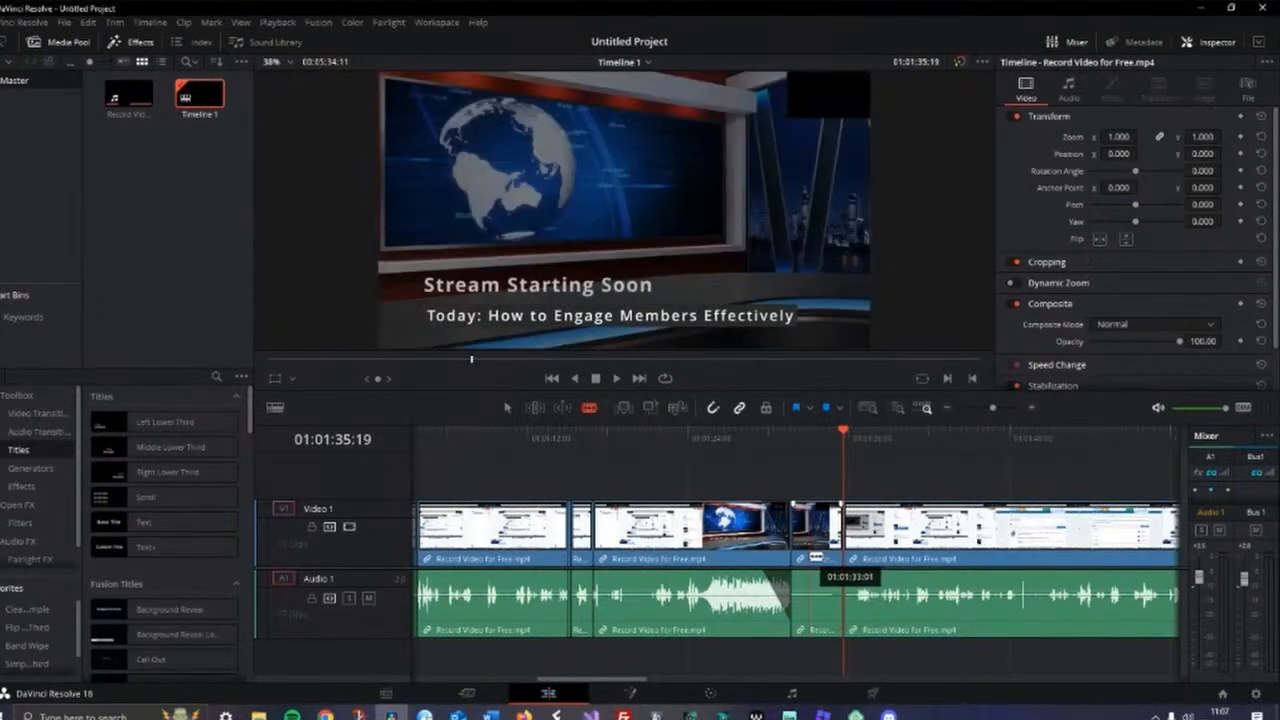
right_click(810, 560)
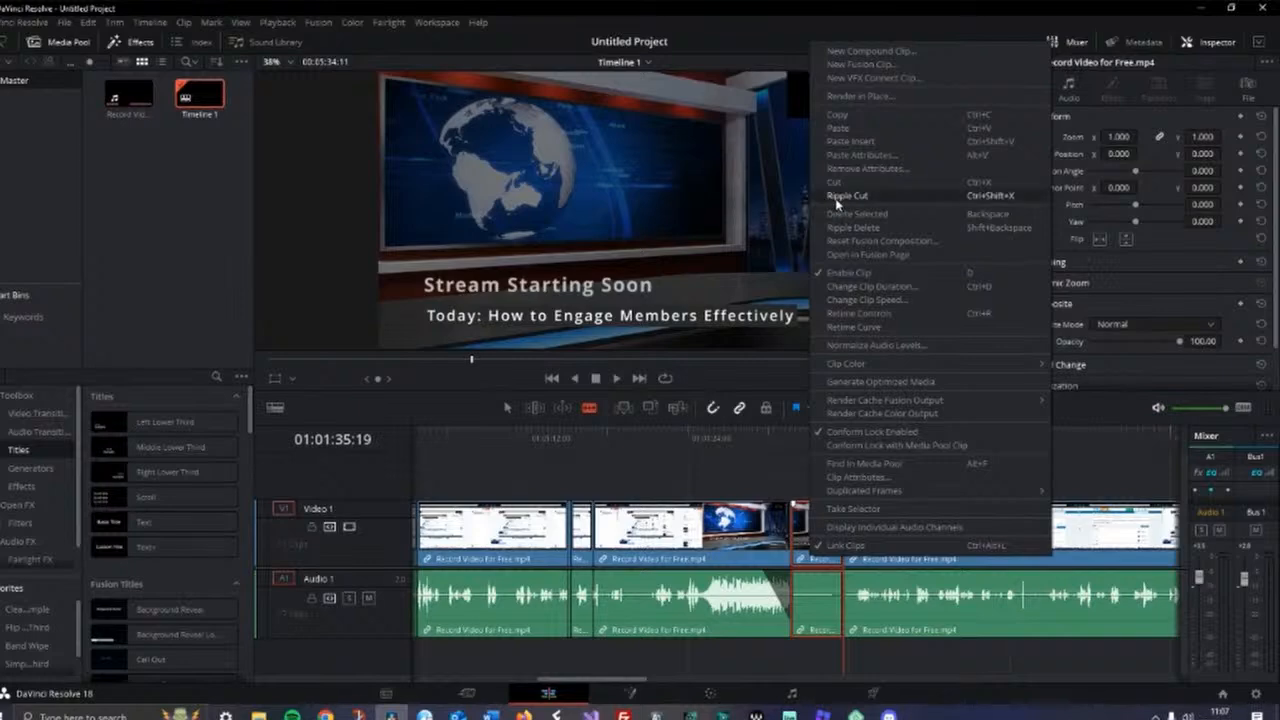
click(825, 198)
Add a short video fade-in at the start of the clip following the cut
drag(789, 432, 765, 432)
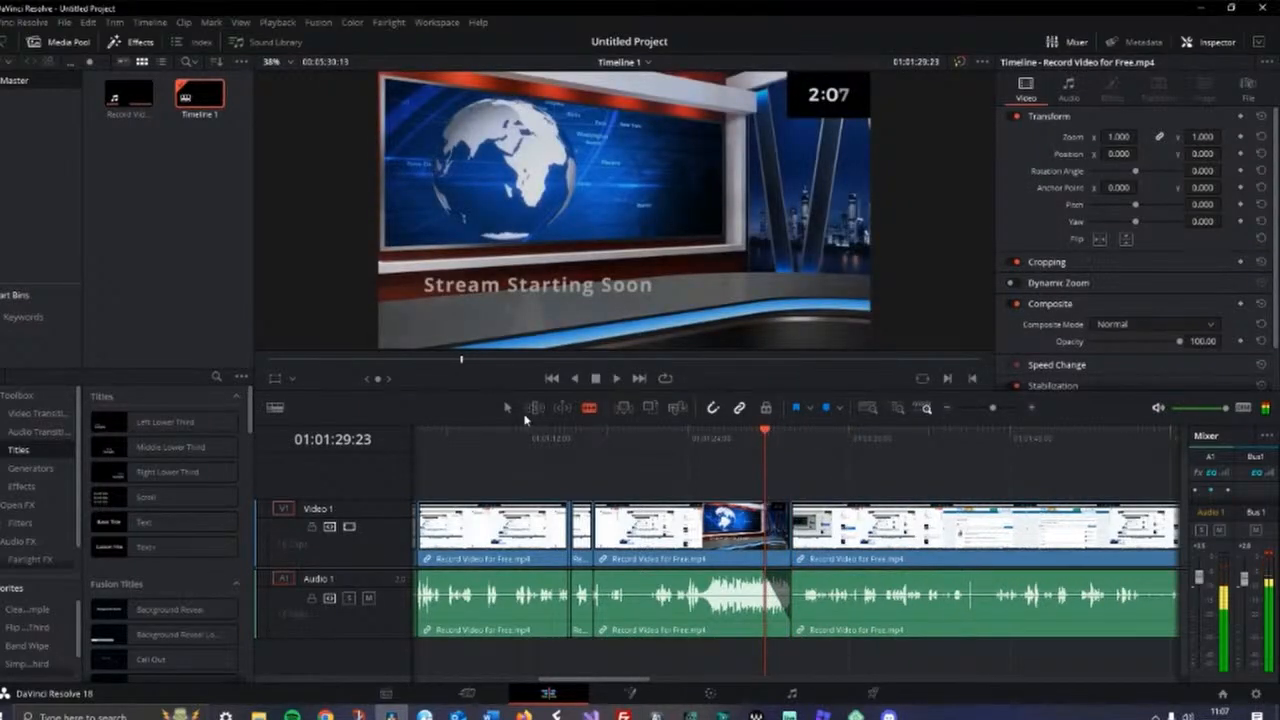
click(838, 540)
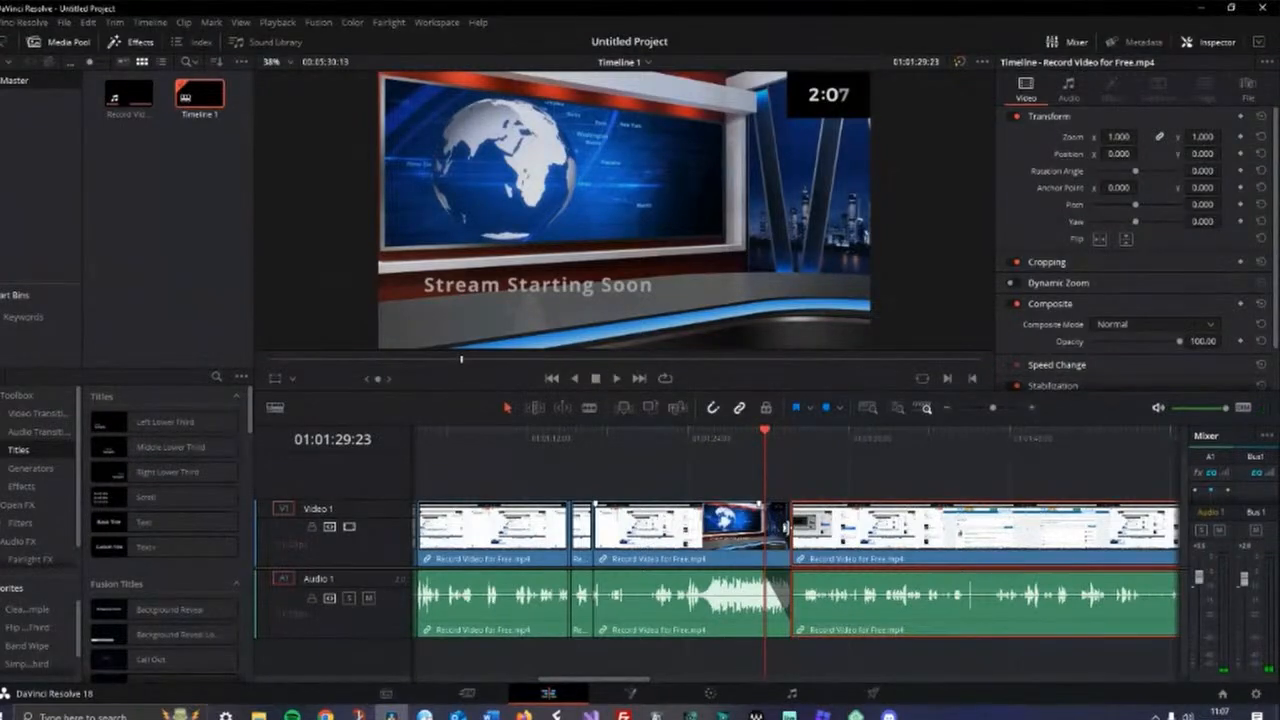
drag(793, 505, 822, 504)
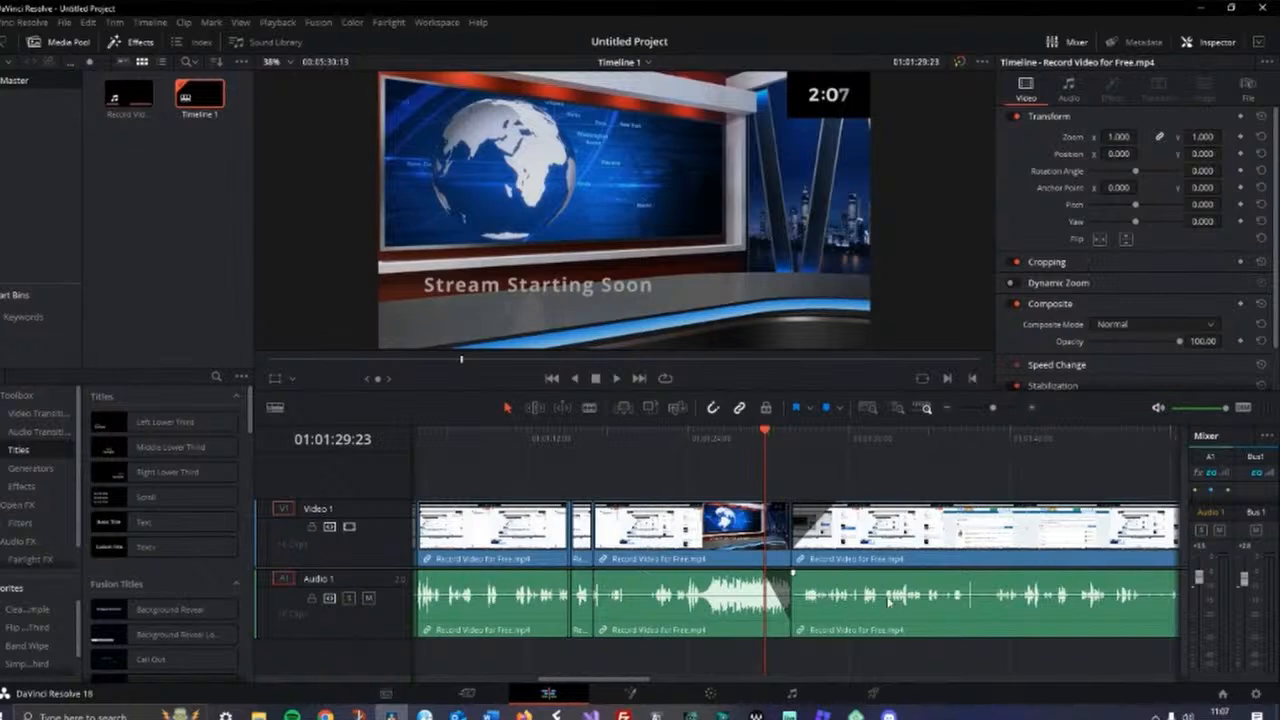
Play back the edited section around the cuts, zooming into the timeline to review the transitions
drag(767, 435, 644, 440)
click(617, 379)
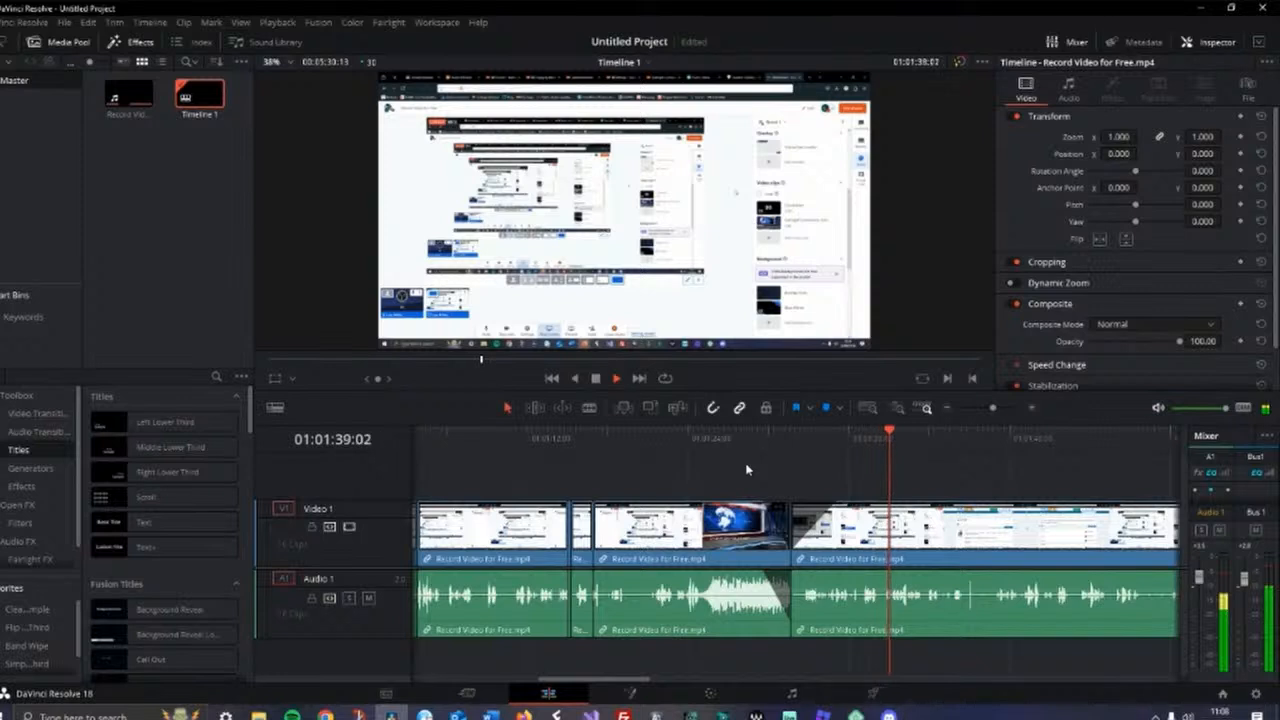
drag(992, 407, 994, 407)
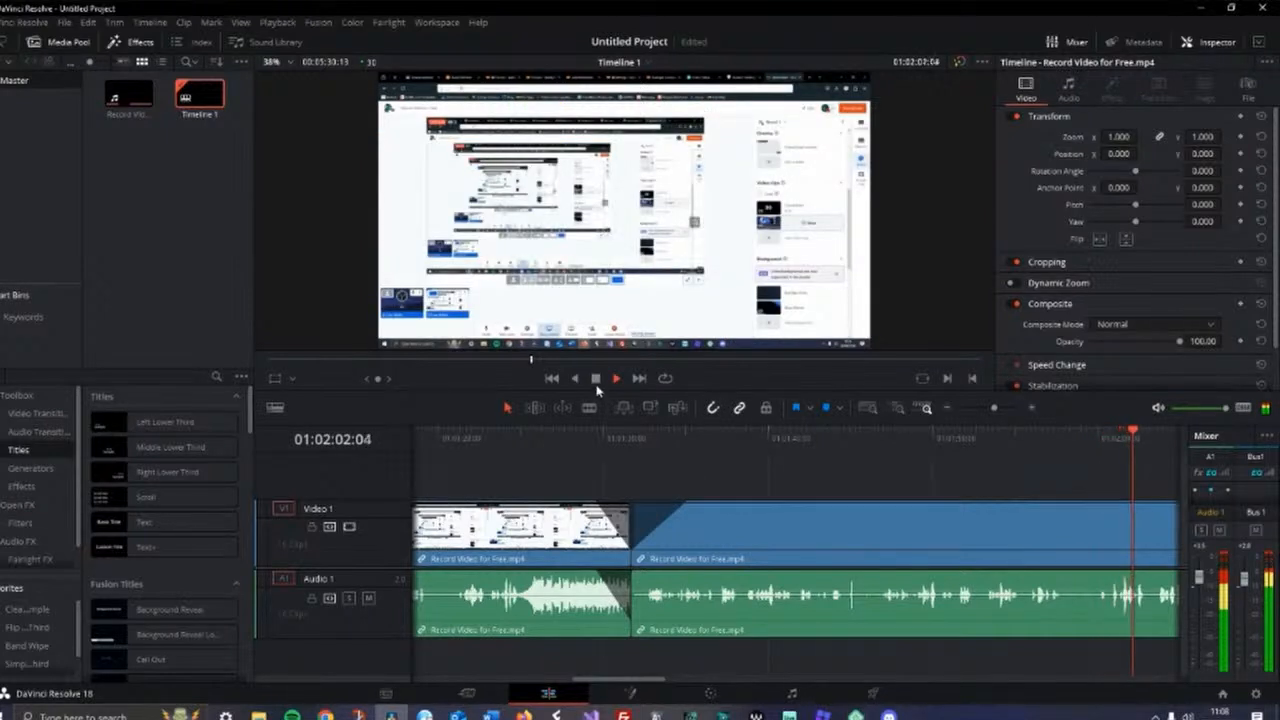
key(space)
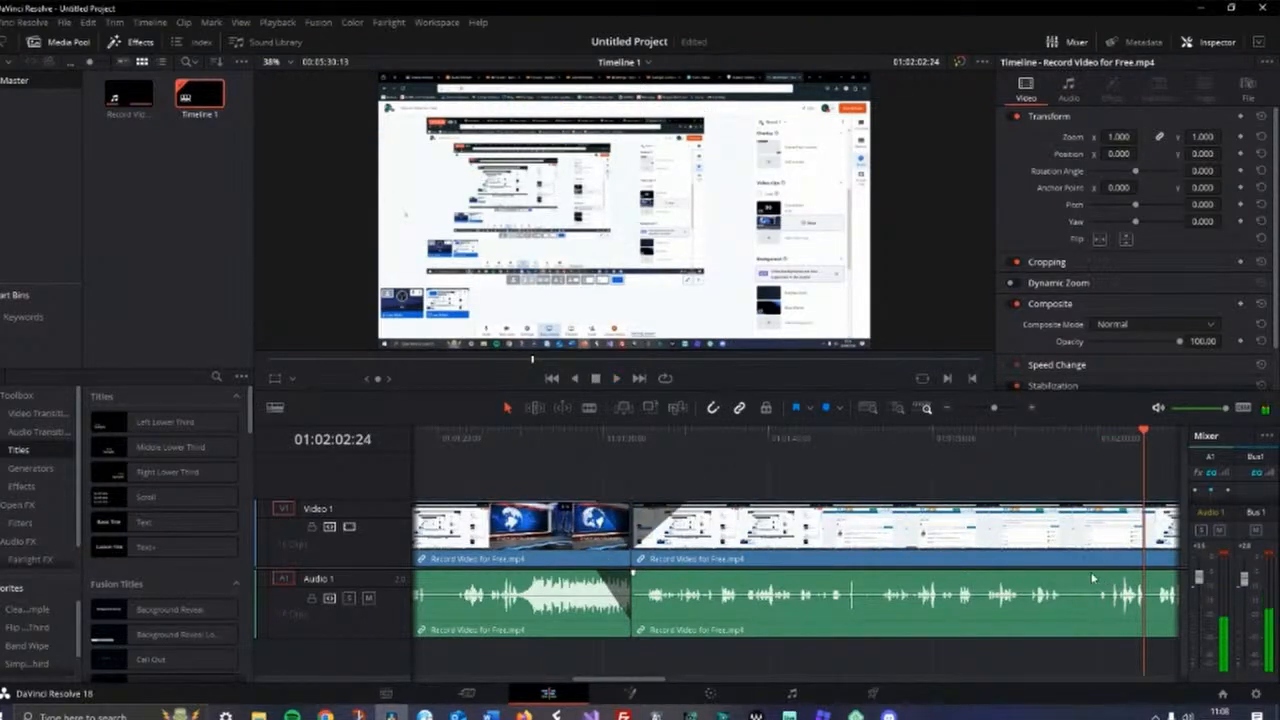
drag(1144, 436, 880, 508)
click(617, 379)
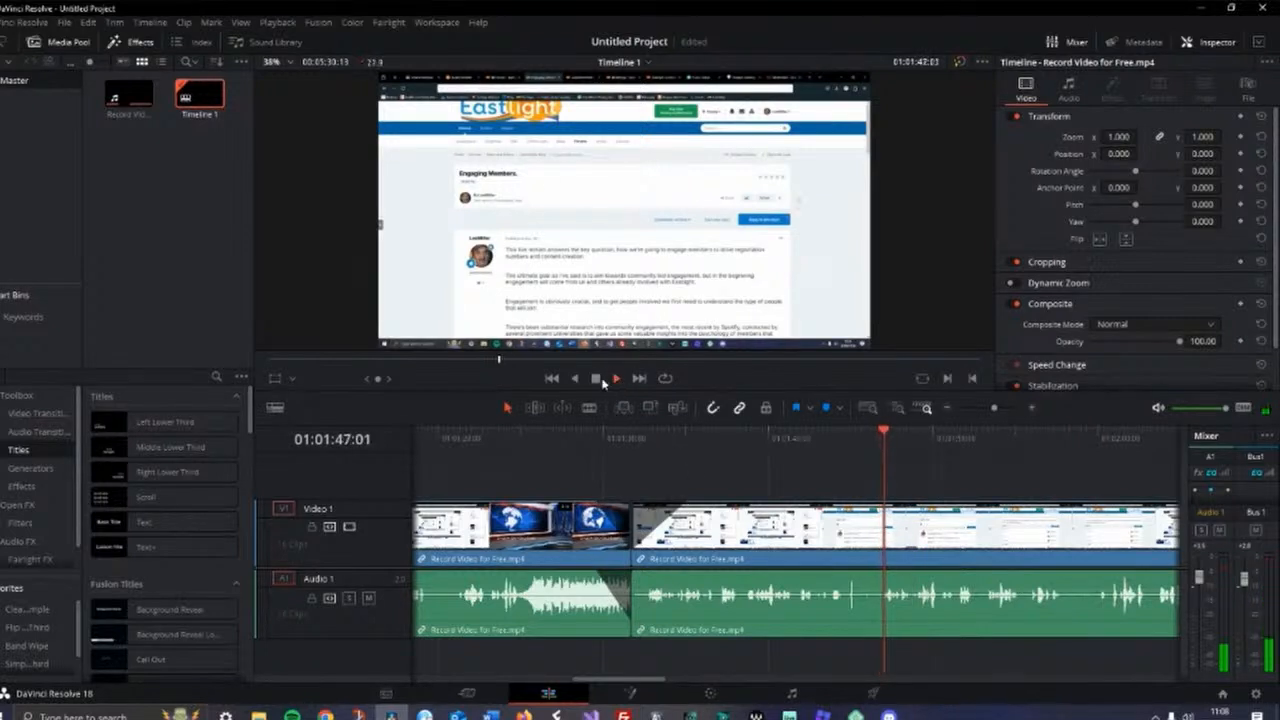
key(n)
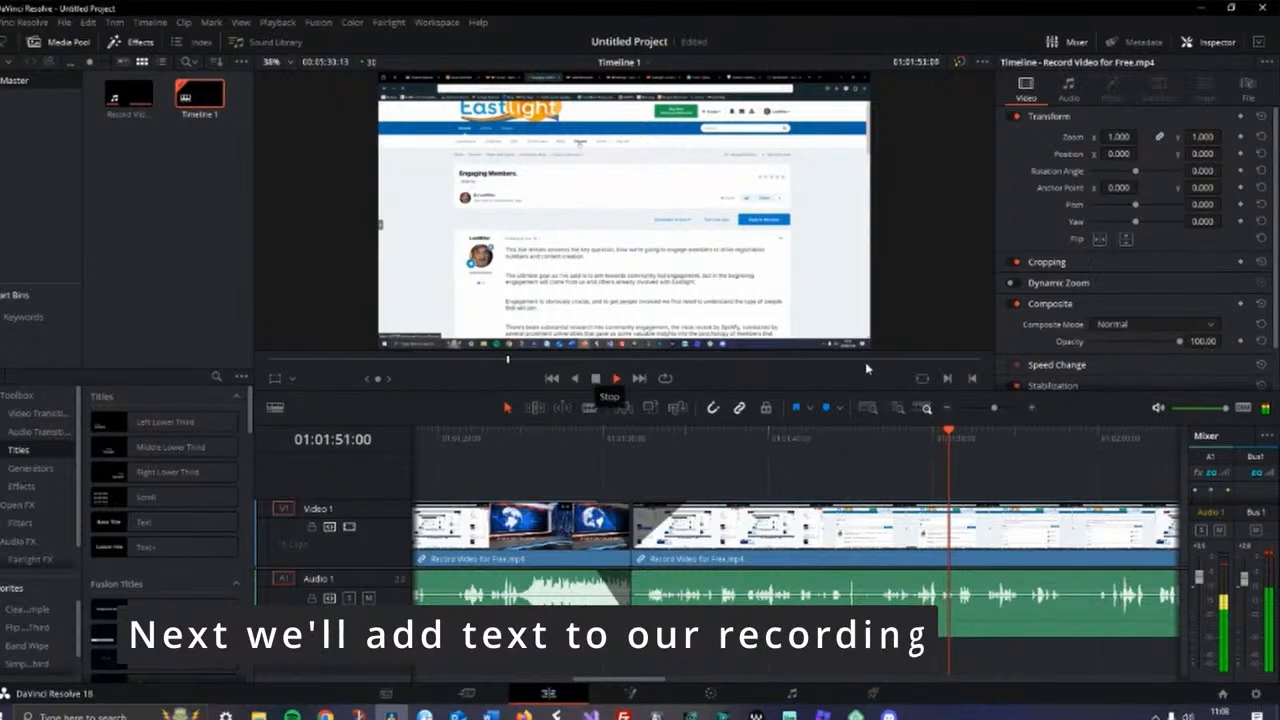
drag(993, 408, 998, 410)
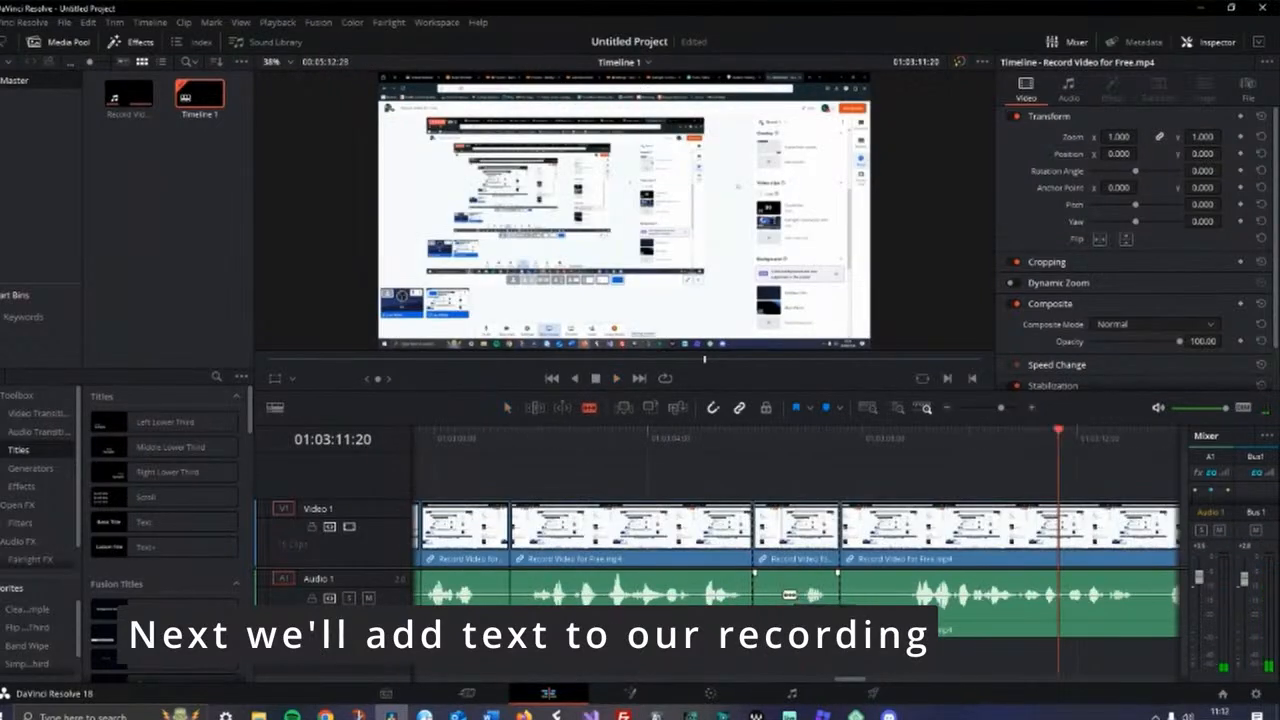
Ripple-cut two unwanted clip segments around 01:03:10 from the timeline
right_click(786, 594)
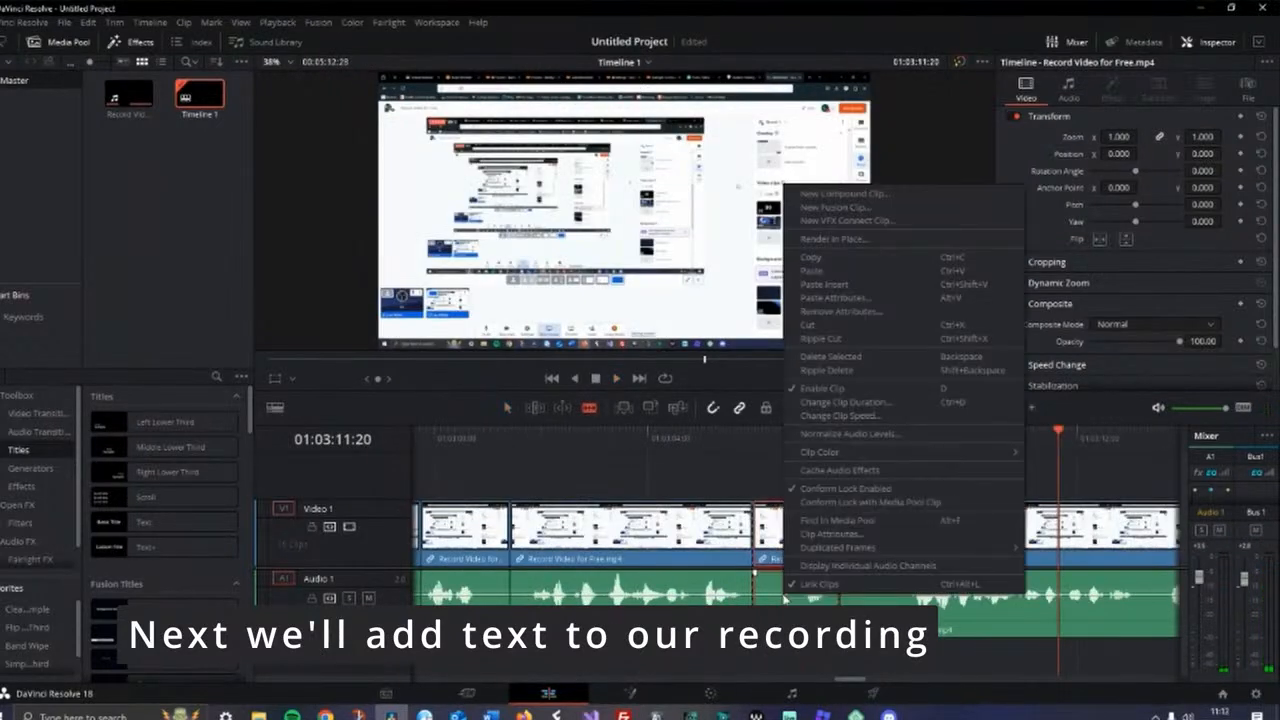
click(806, 340)
right_click(788, 598)
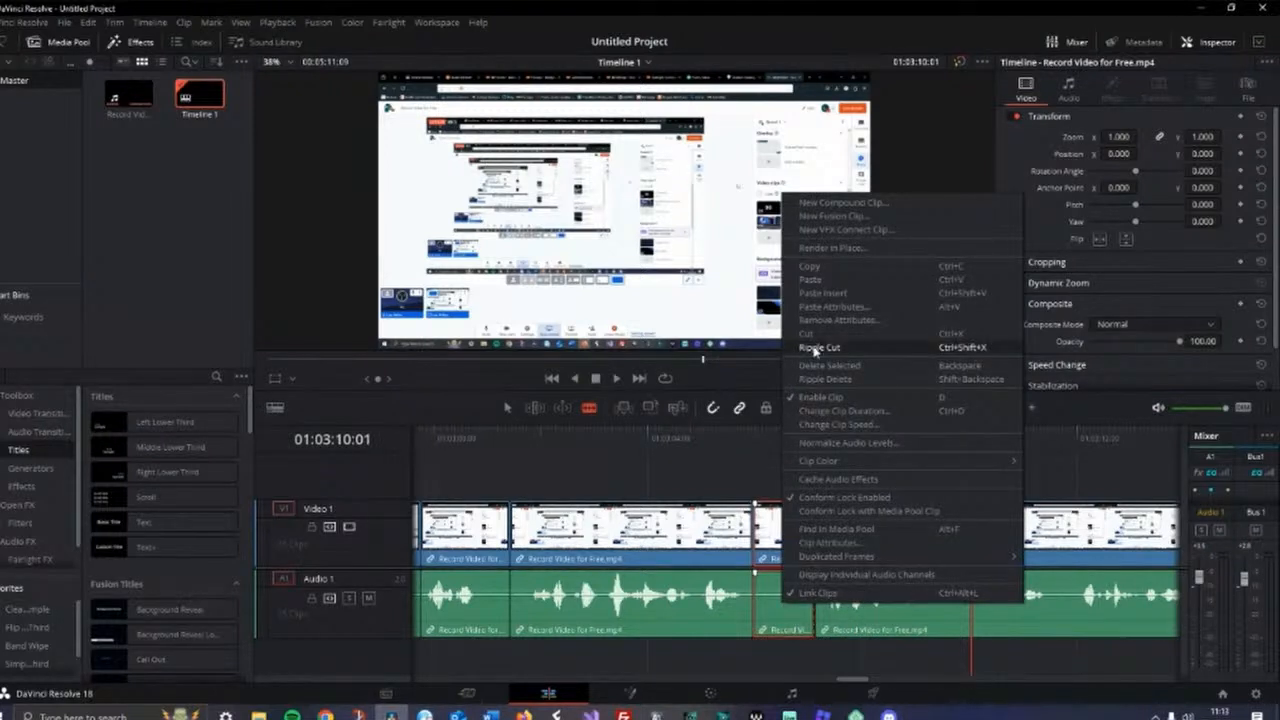
click(816, 348)
Add the Flip Over Lower Third fusion title above the video at about 01:03:05:29
drag(910, 436, 765, 460)
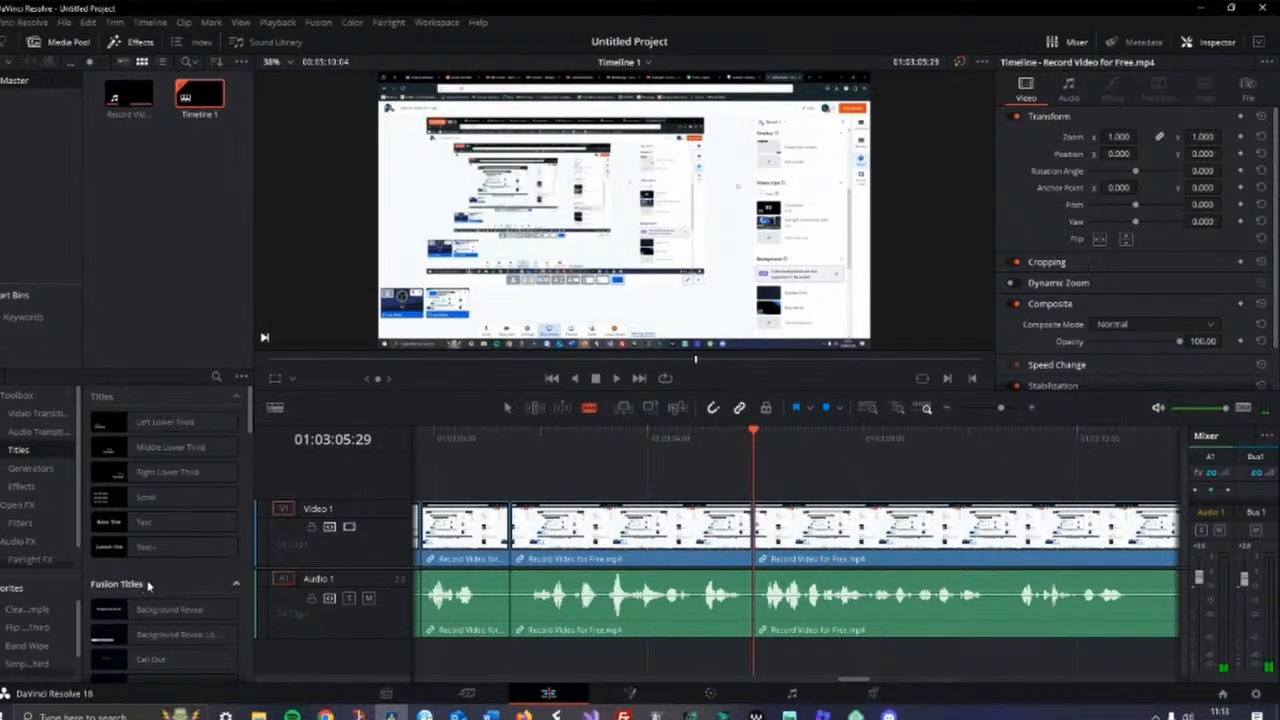
scroll(243, 612, down, 5)
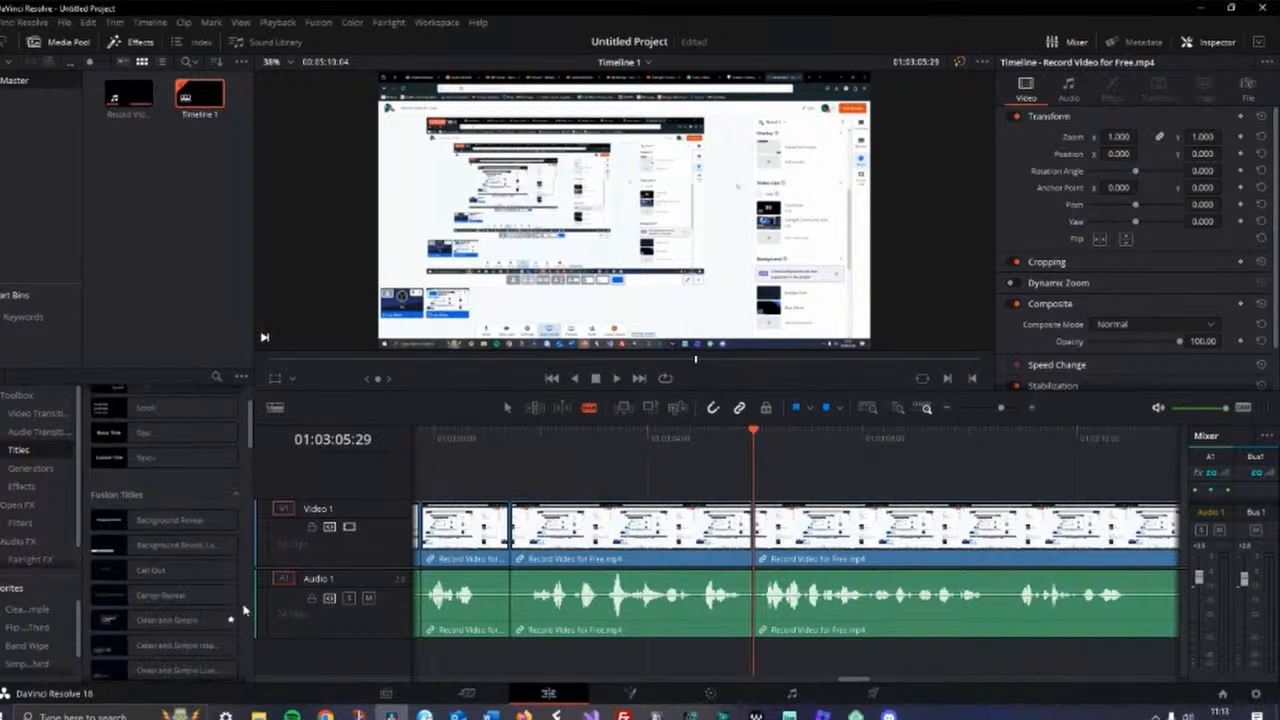
scroll(193, 539, up, 3)
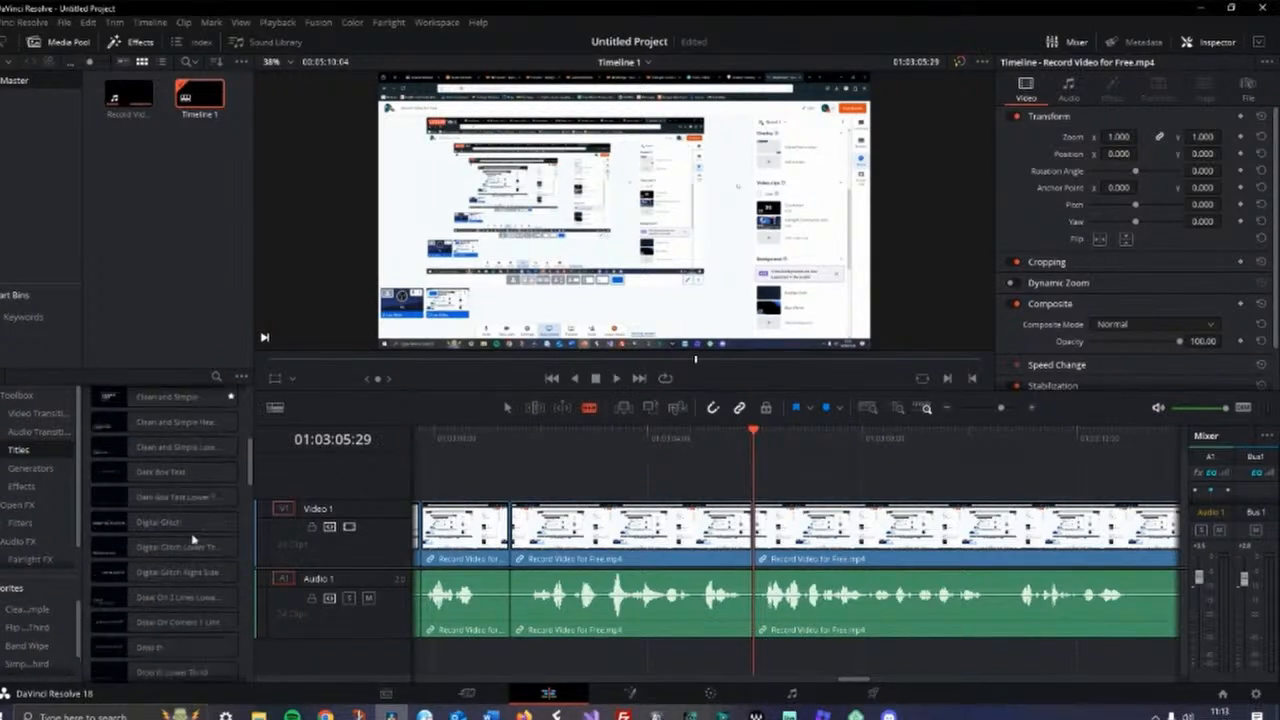
scroll(189, 545, down, 8)
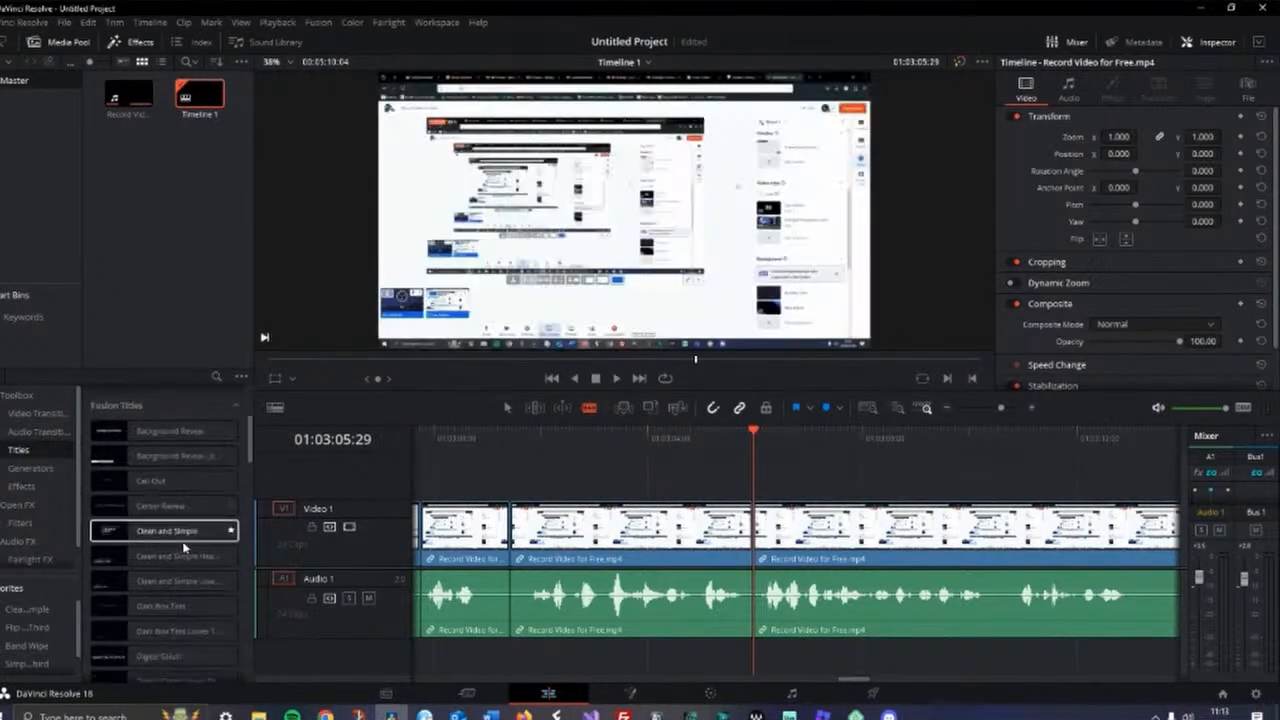
scroll(184, 547, down, 2)
scroll(184, 547, down, 5)
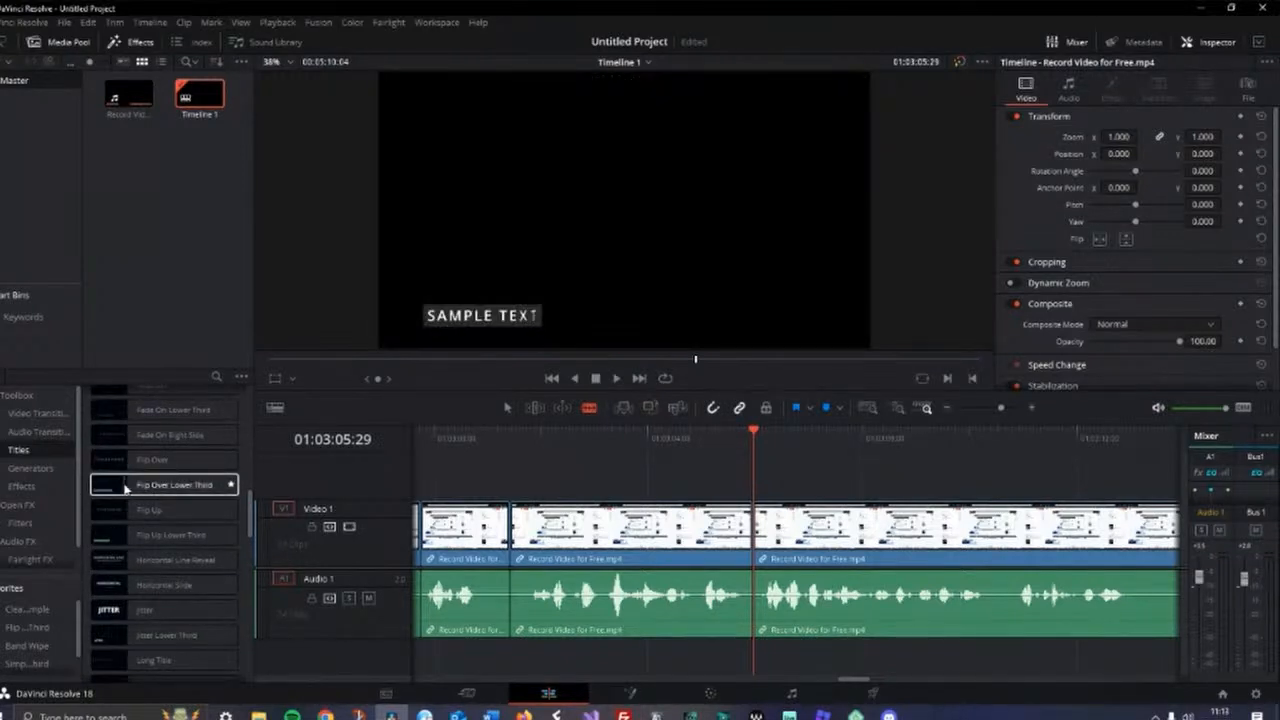
mouse_move(113, 489)
mouse_down()
mouse_move(238, 489)
mouse_move(113, 491)
mouse_up()
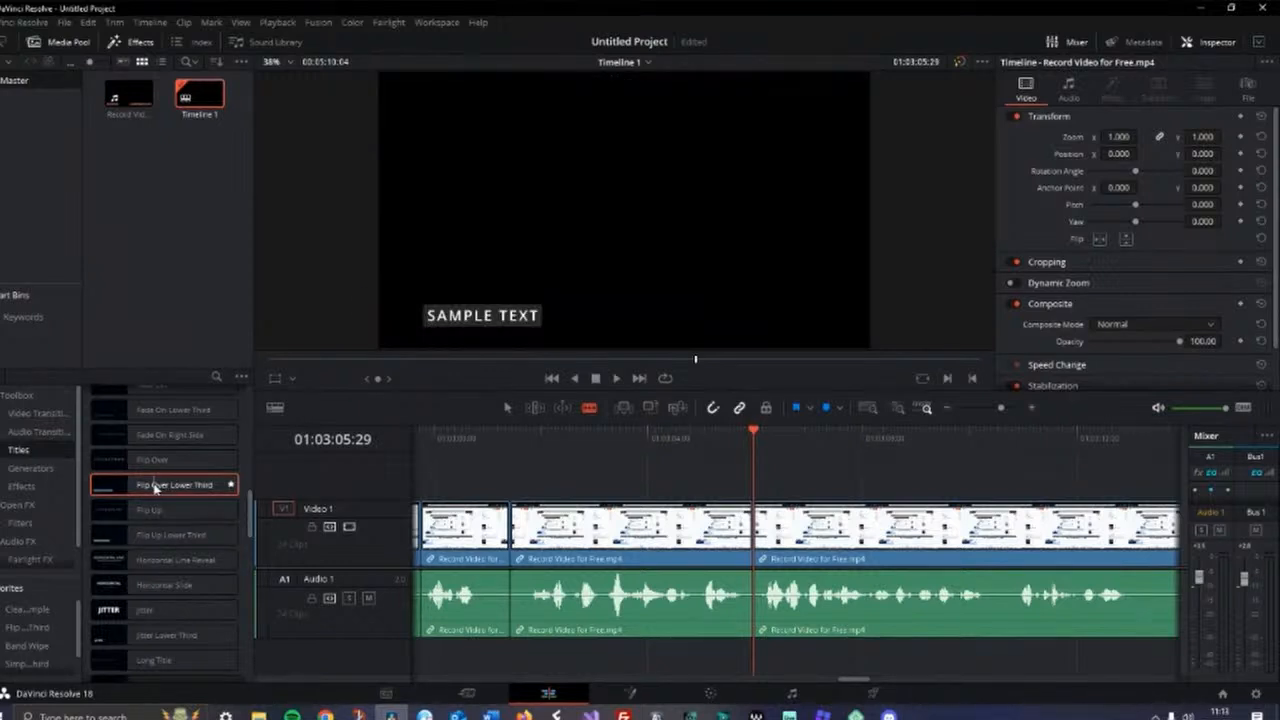
drag(155, 486, 742, 480)
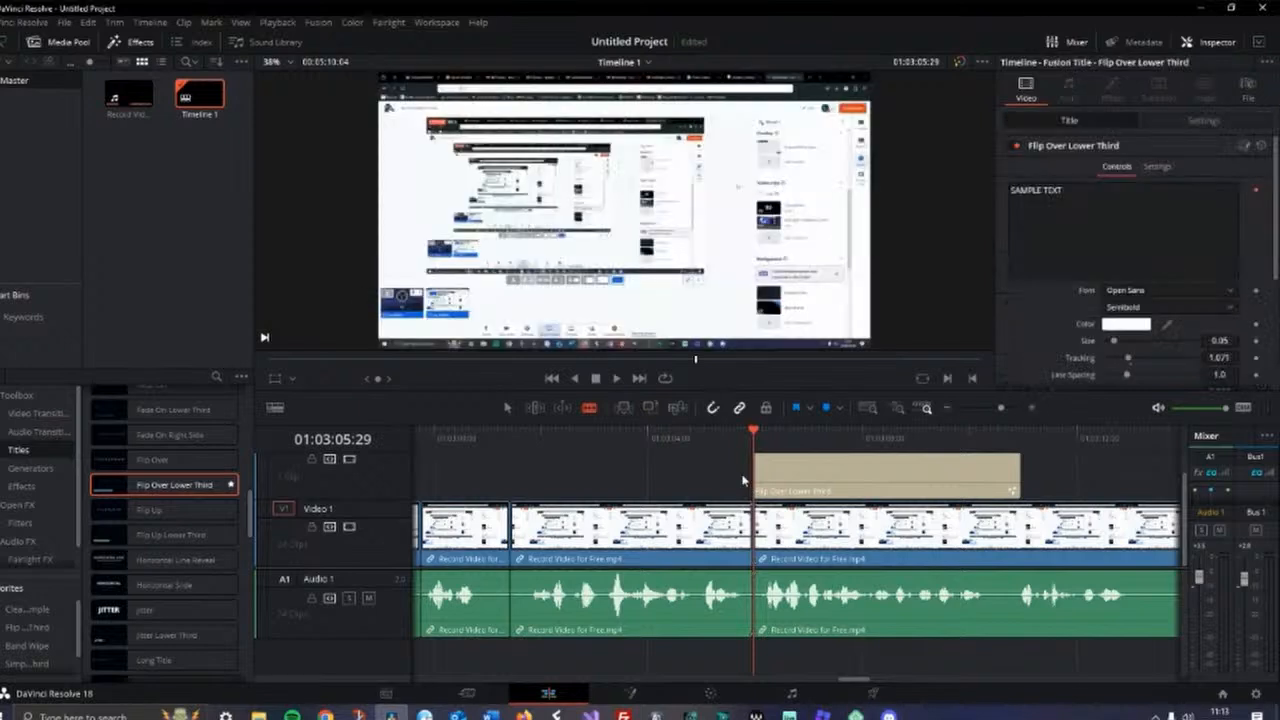
Play the section to preview the lower-third title over the recording
drag(754, 438, 749, 493)
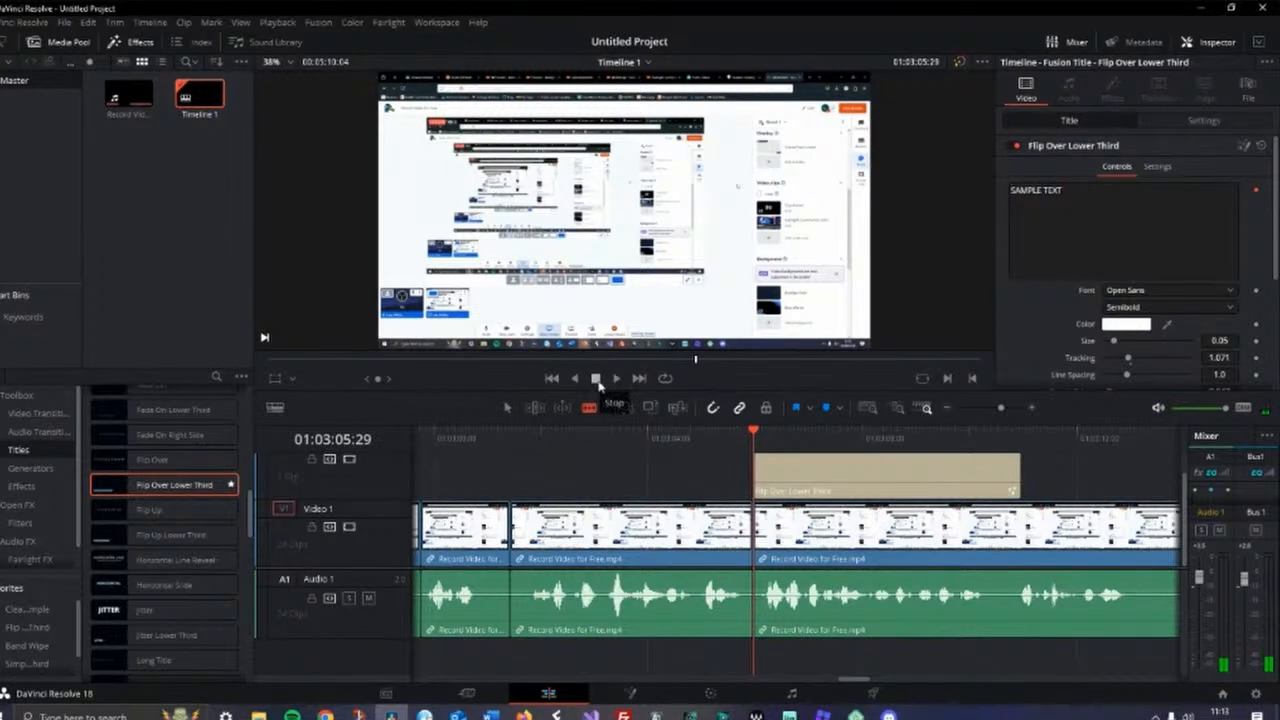
click(1064, 192)
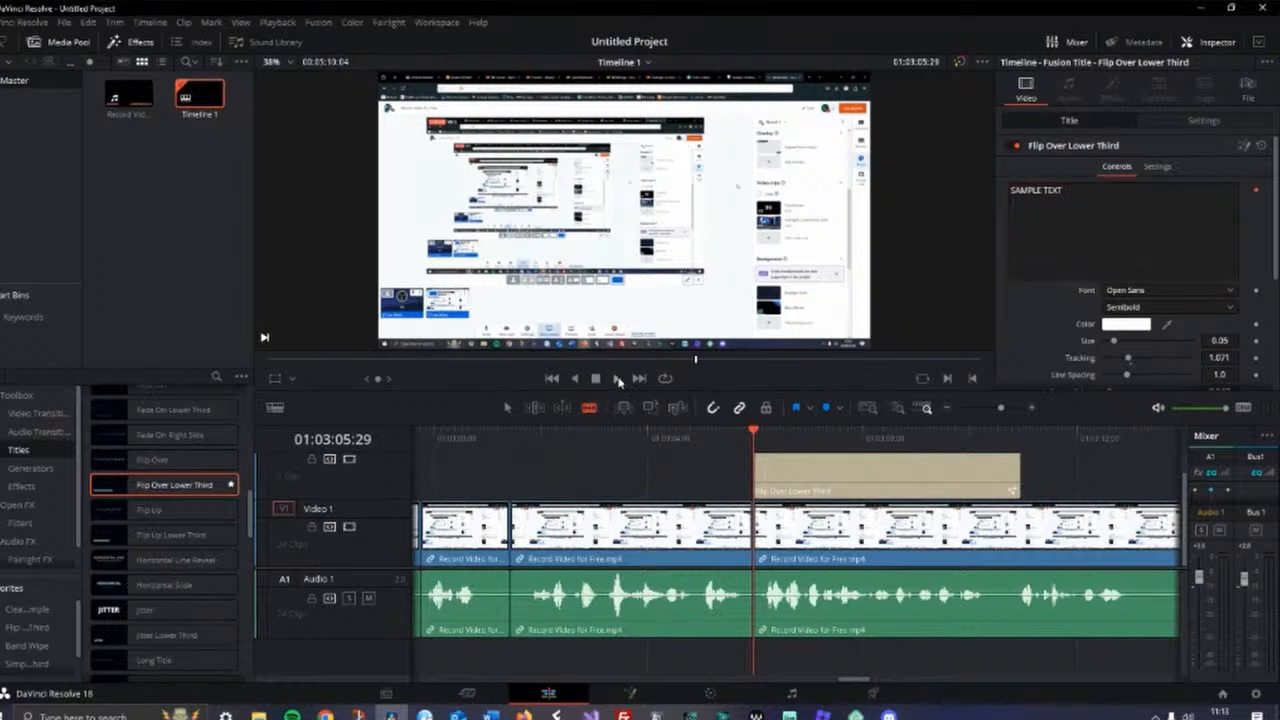
click(618, 379)
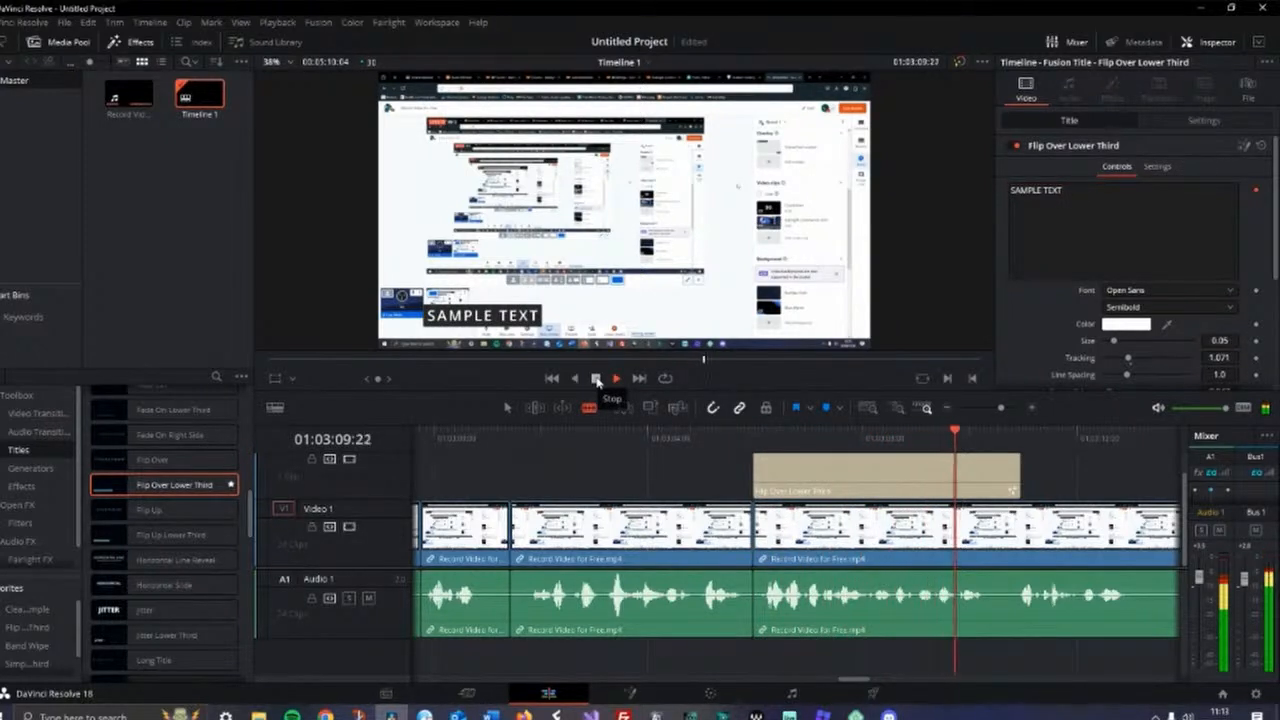
click(596, 380)
Replace the lower-third title text with "I showed this at the beginning of the video with images"
drag(1068, 190, 983, 194)
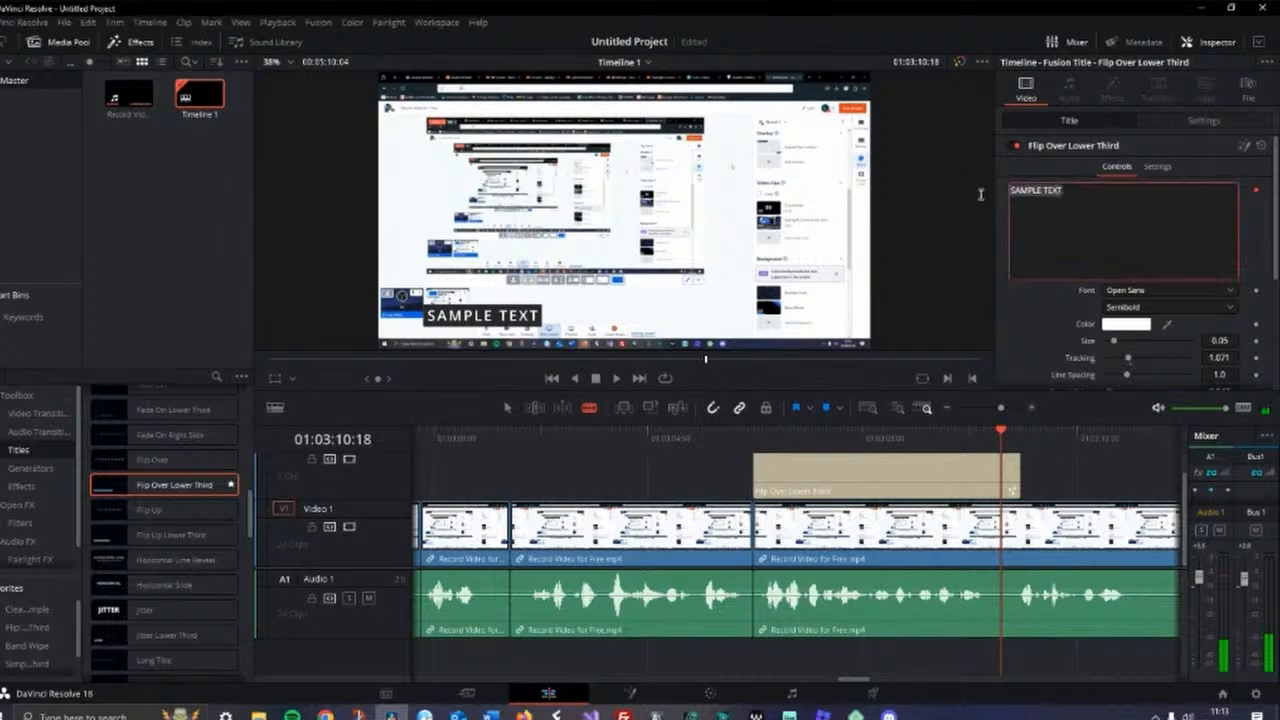
text(I sh)
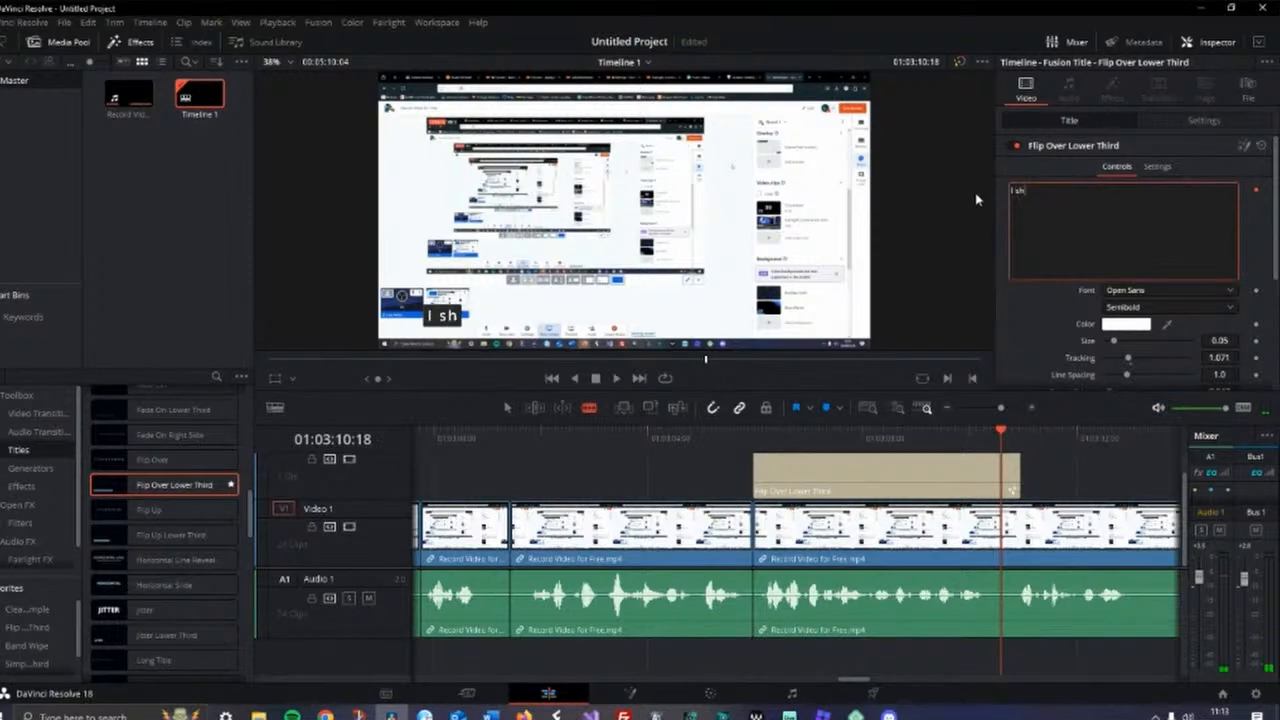
text(owed this)
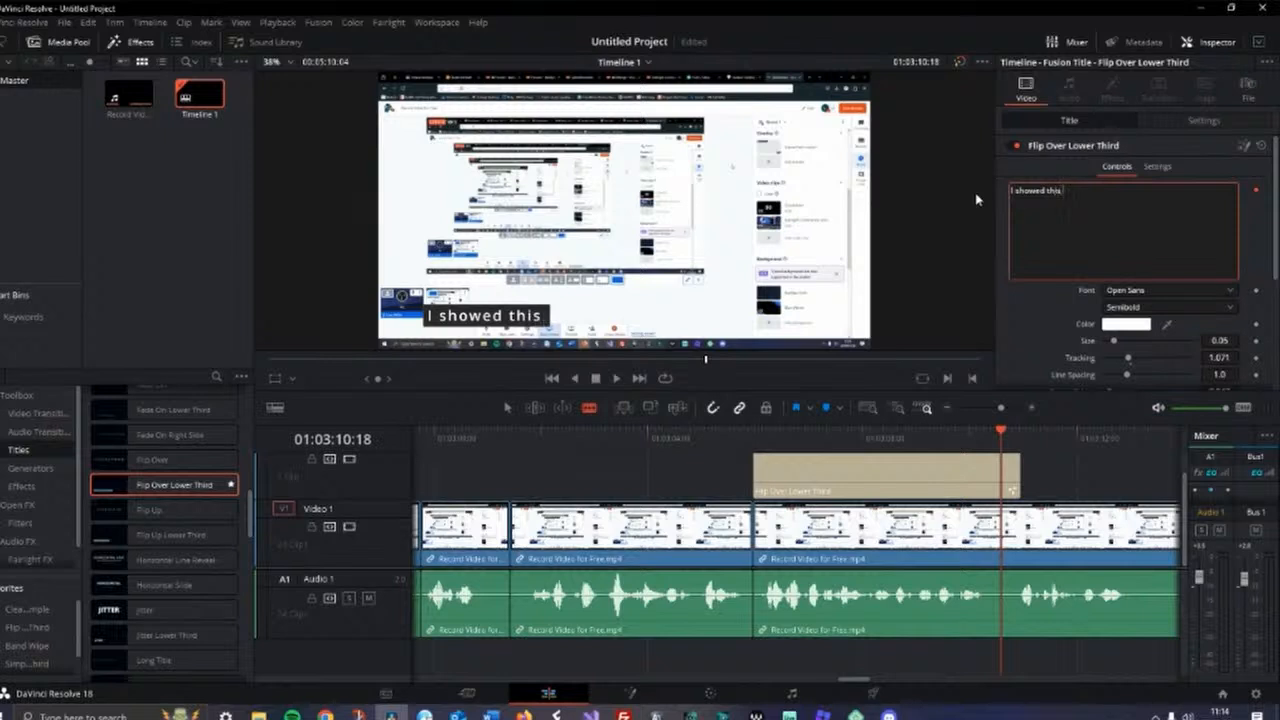
text( at the be)
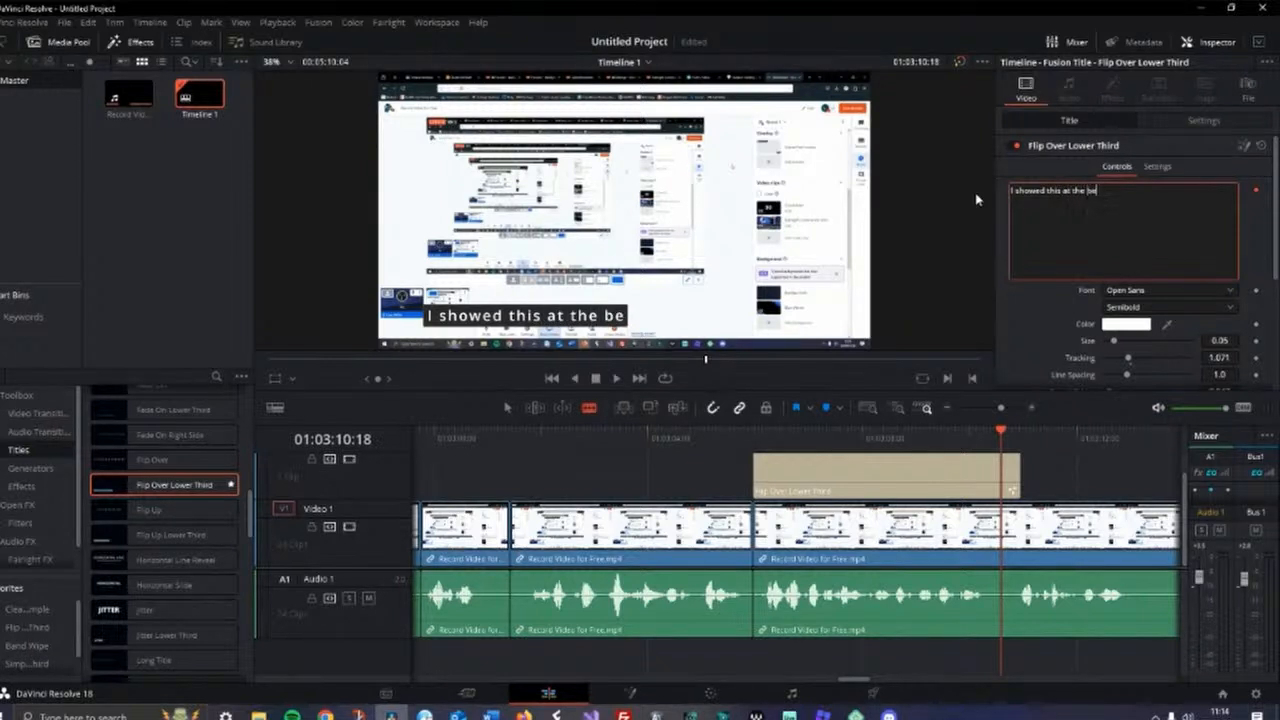
text(ginning)
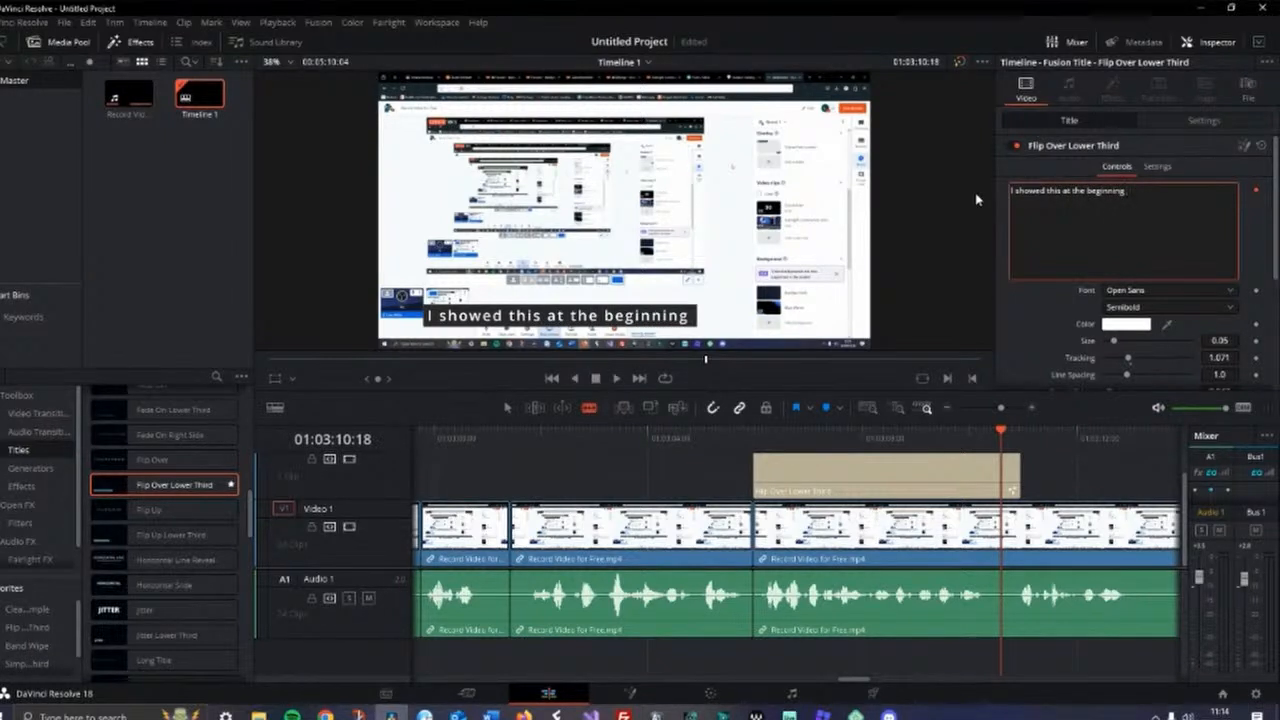
text( of the v)
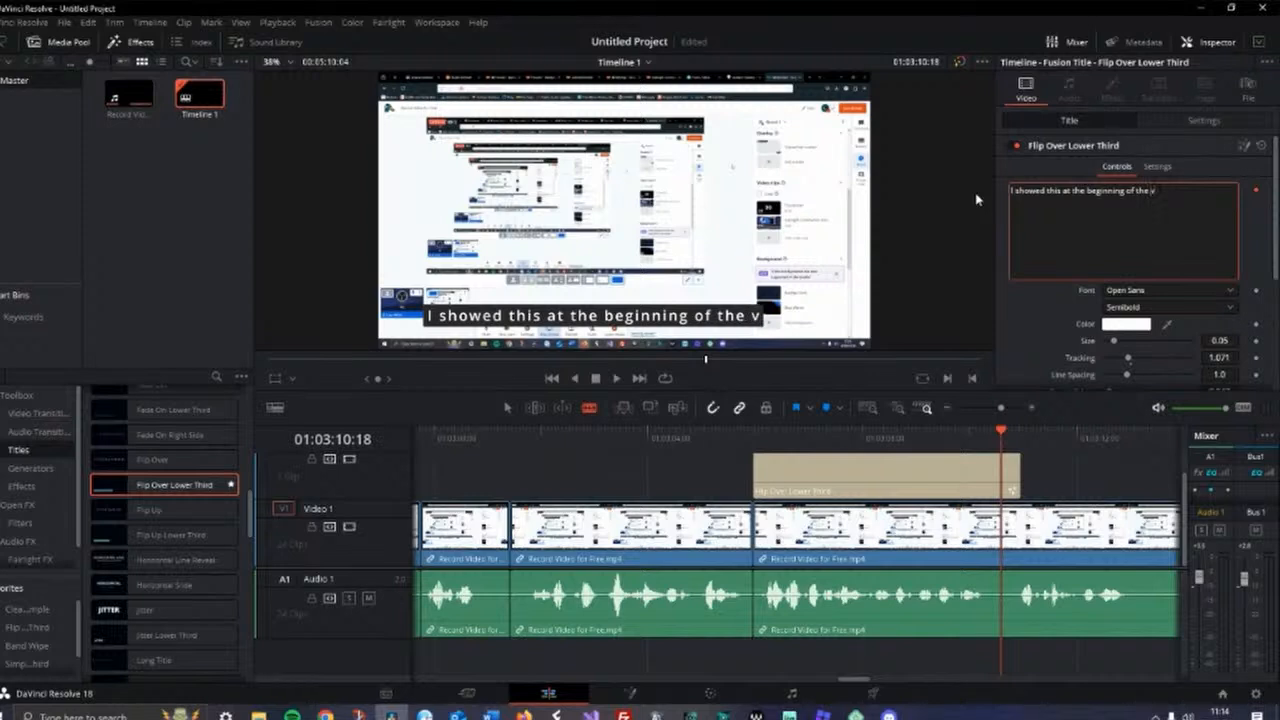
text(ideo wi)
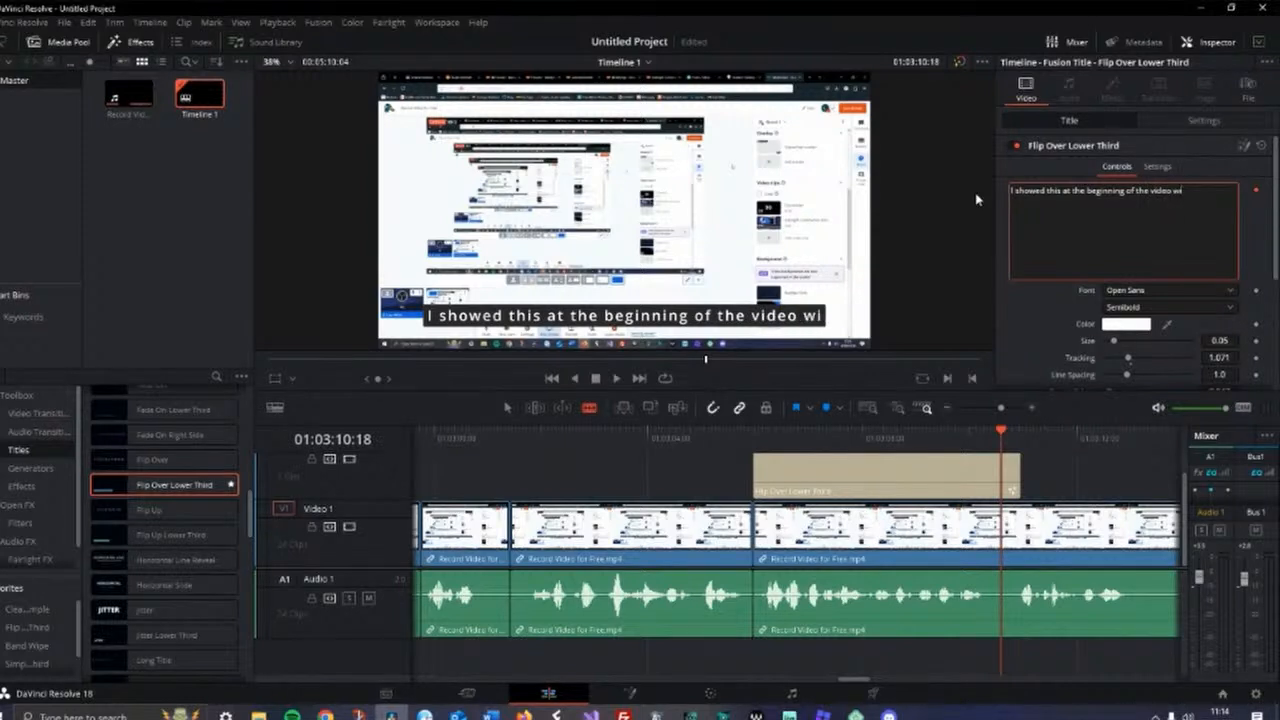
text(th images)
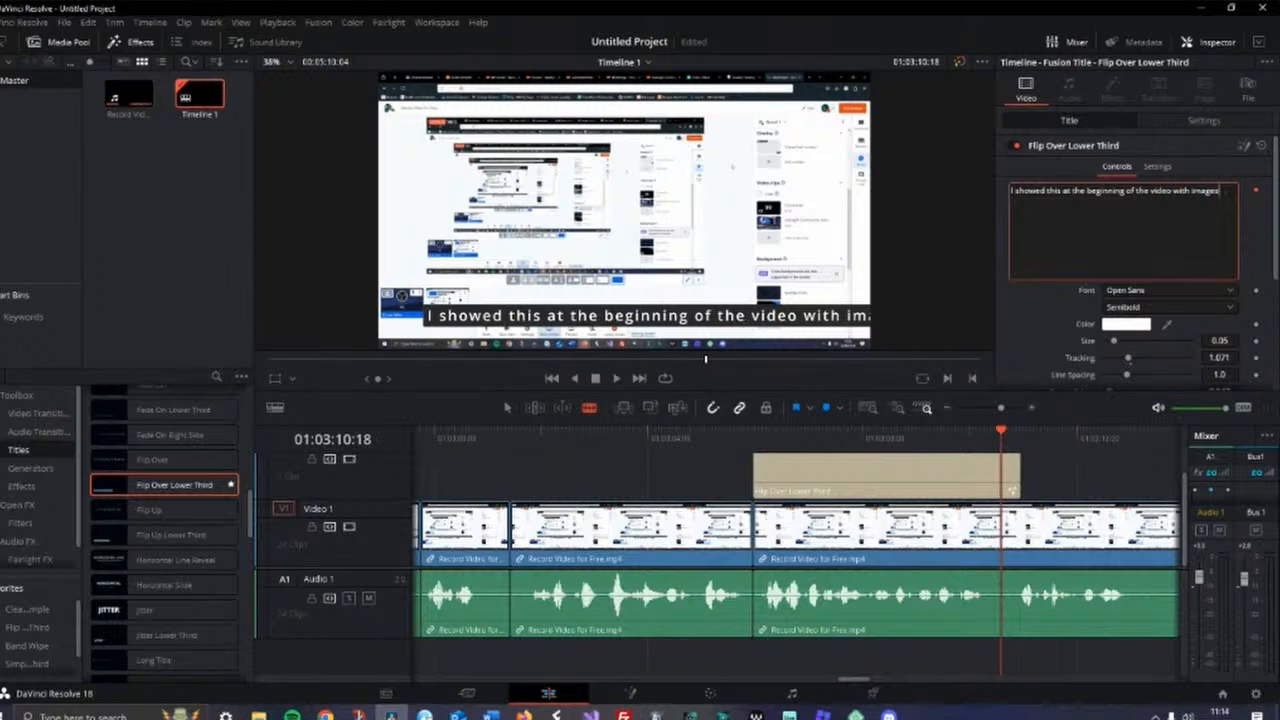
Reduce the title's text size to 0.0441
scroll(1130, 260, down, 3)
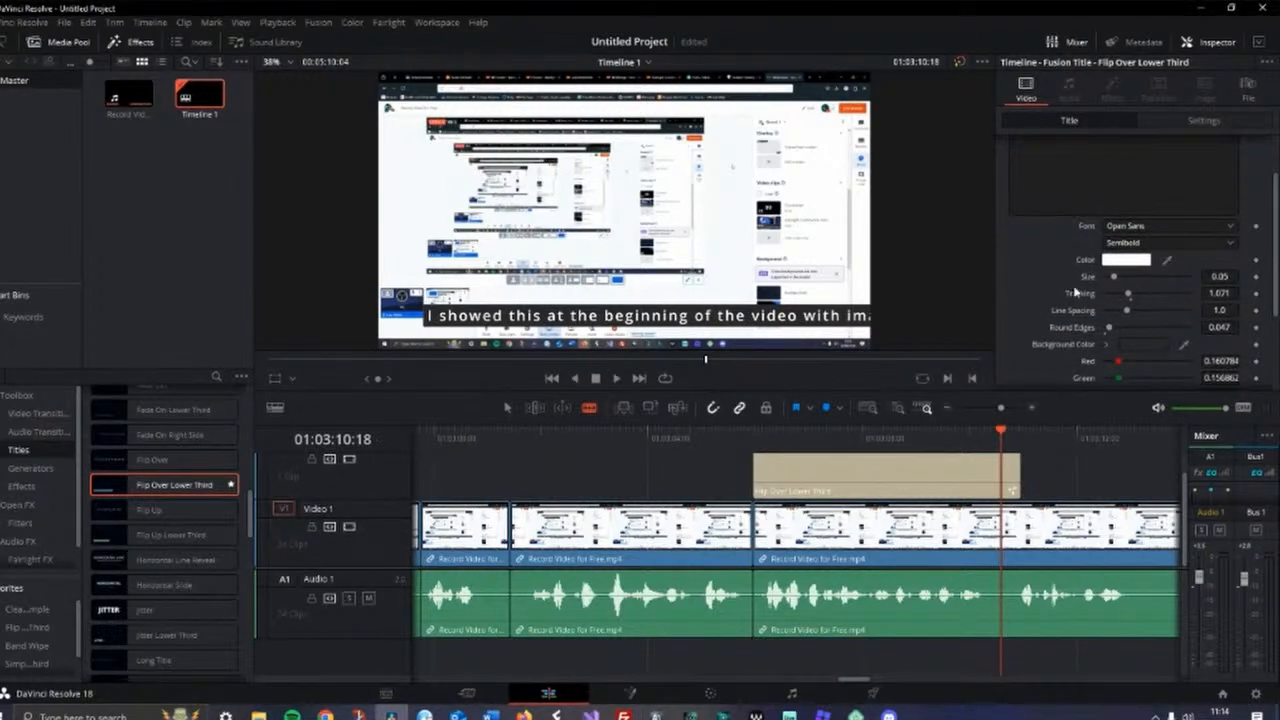
drag(1230, 277, 1229, 277)
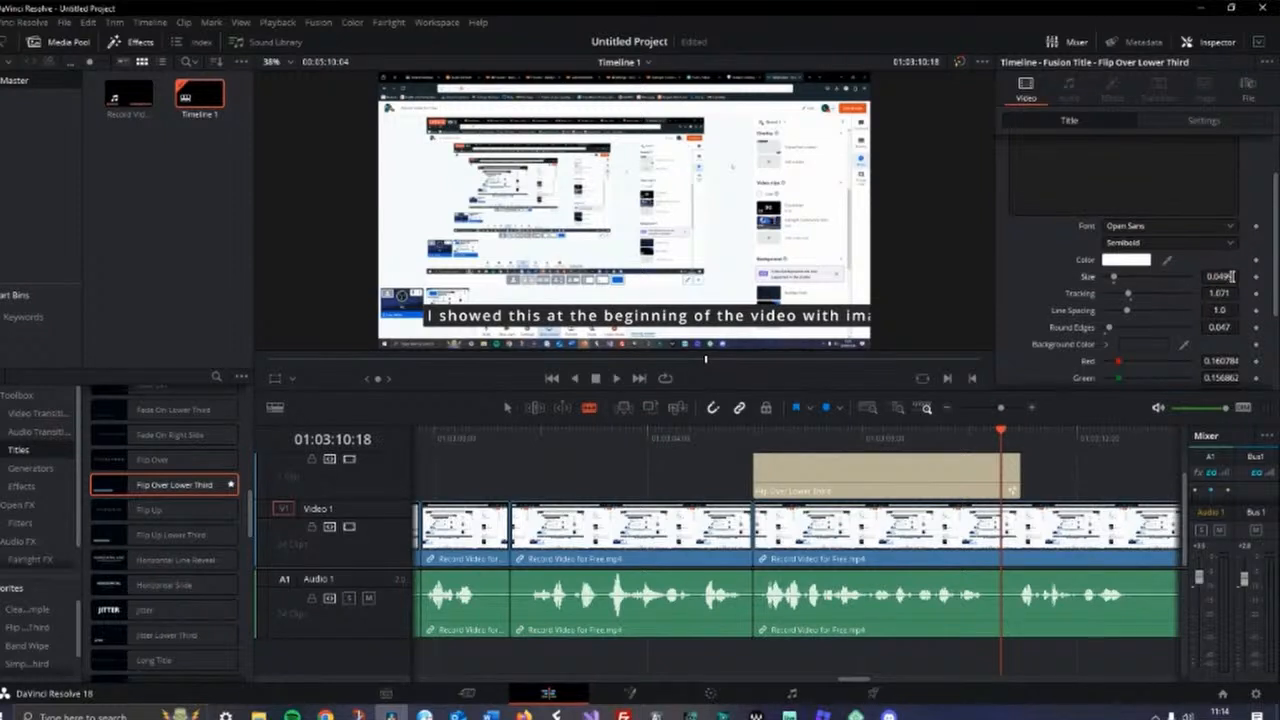
mouse_move(1230, 277)
mouse_down()
mouse_move(1214, 277)
mouse_move(1243, 277)
mouse_move(1220, 277)
mouse_up()
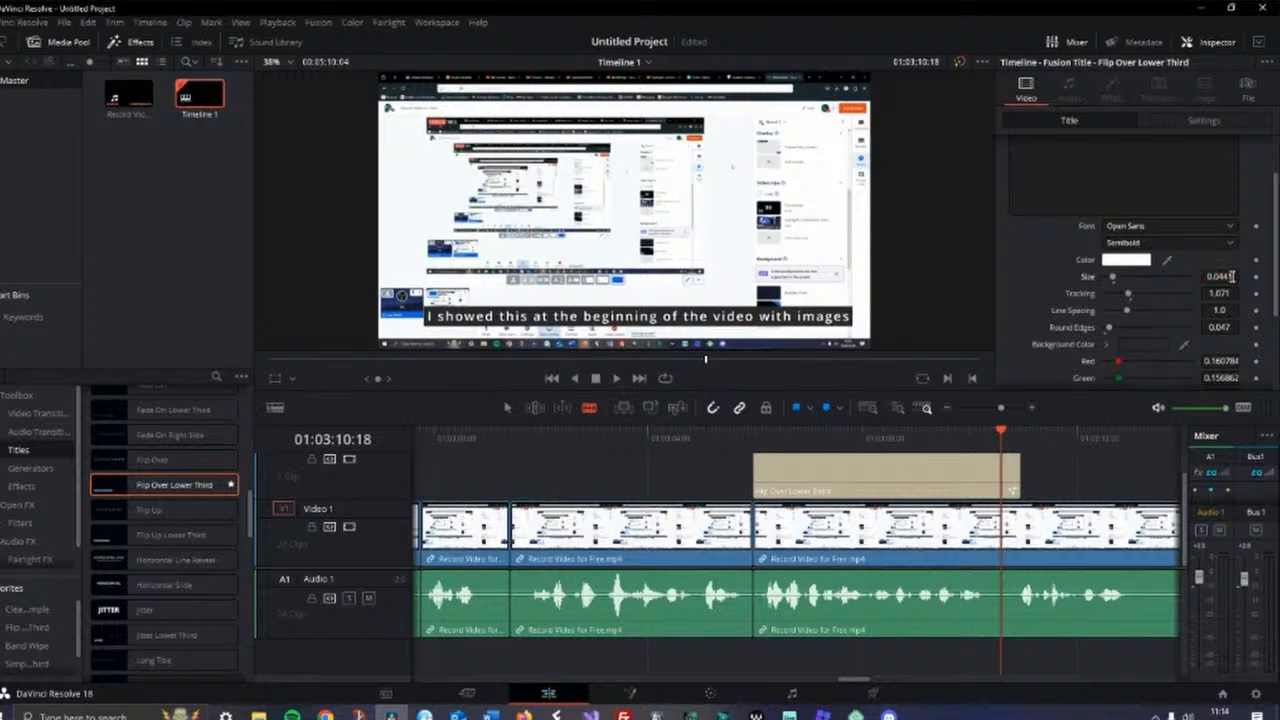
Review the title's font, style, background colour and animation settings
scroll(1175, 293, down, 4)
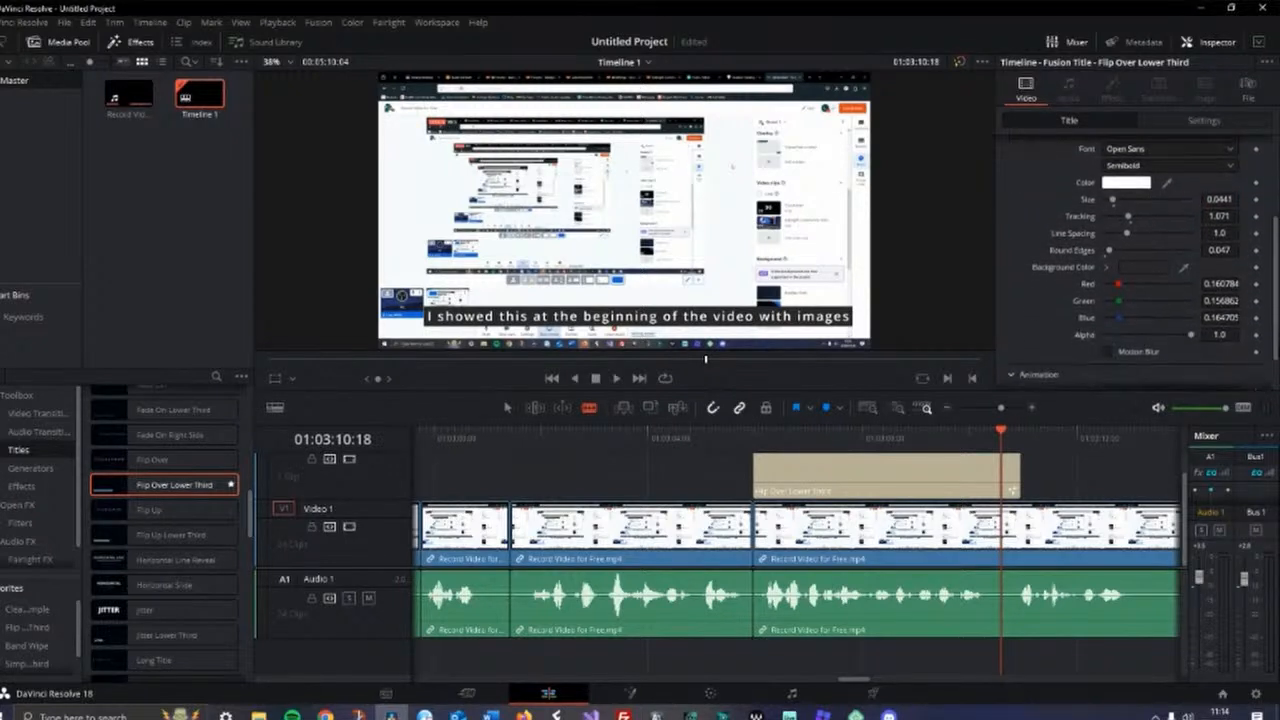
scroll(1140, 260, up, 6)
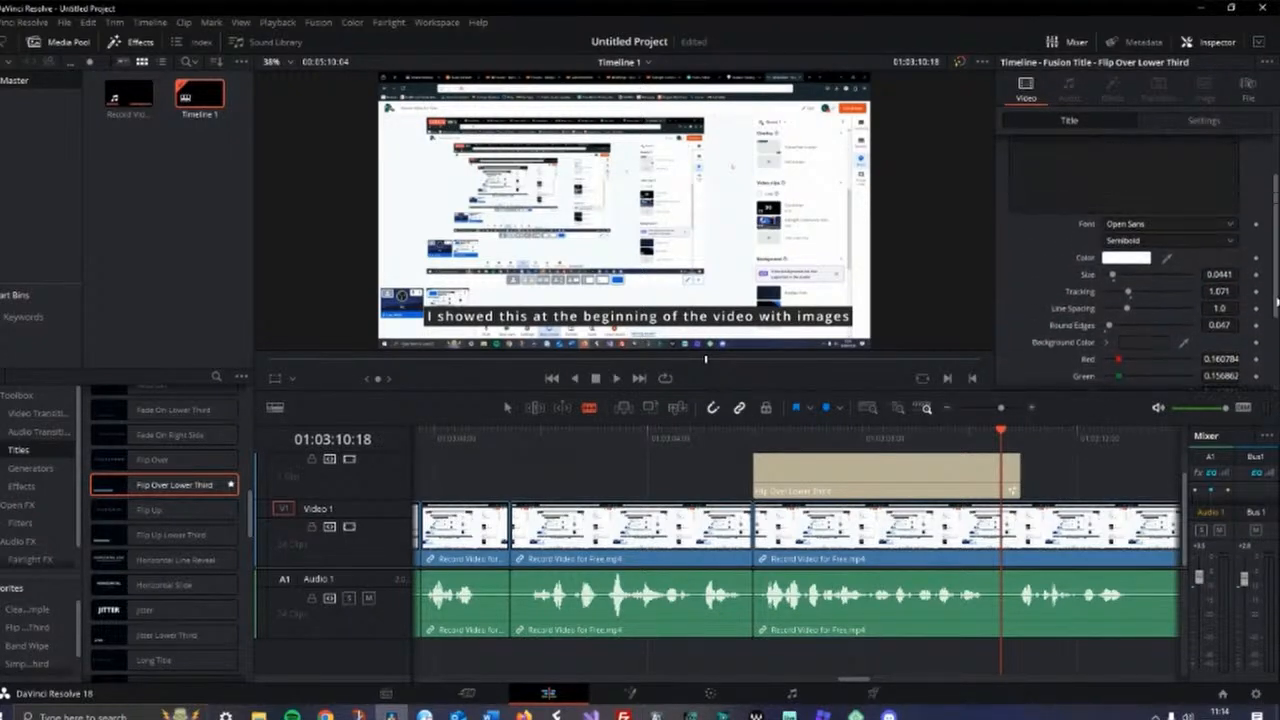
scroll(1140, 260, down, 4)
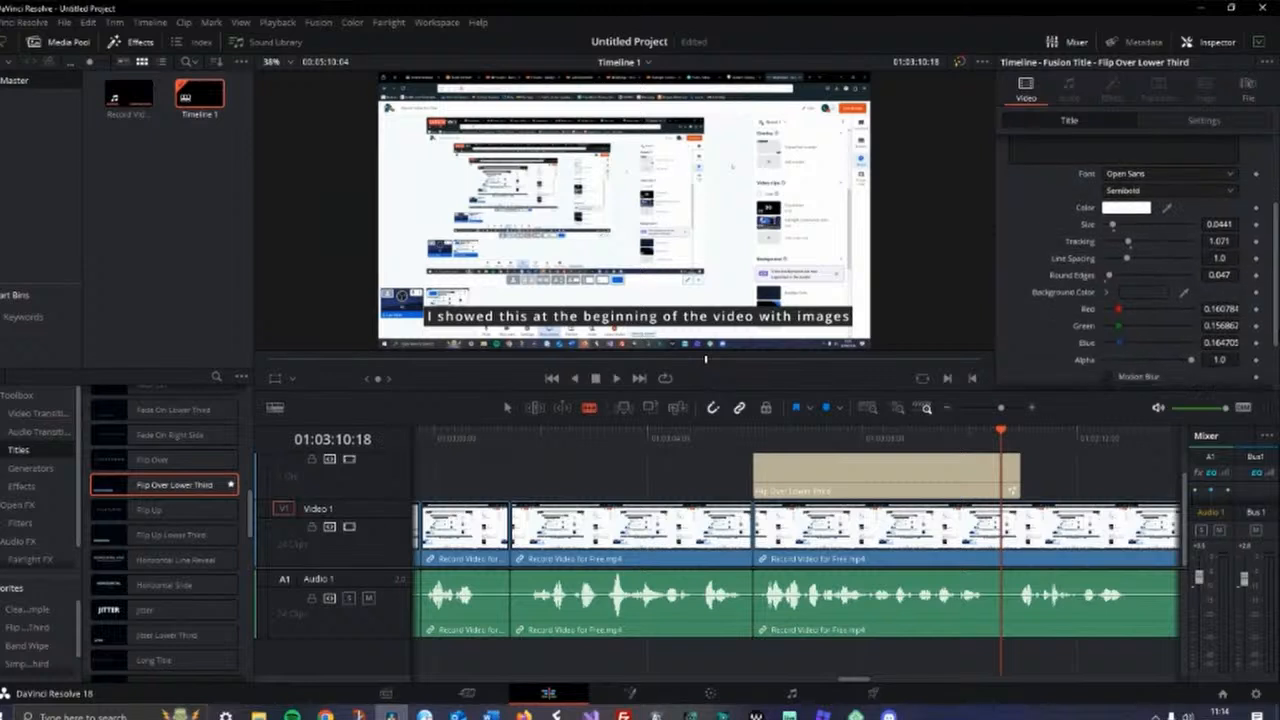
scroll(1140, 280, up, 1)
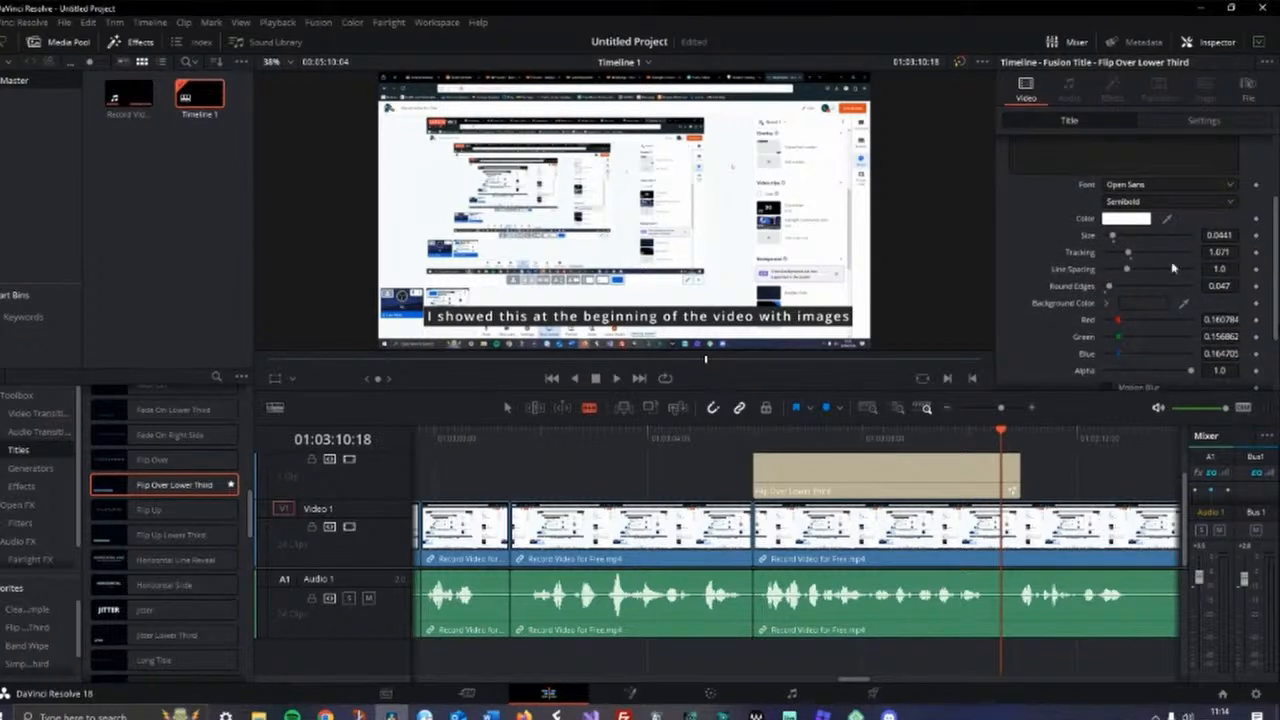
click(1142, 202)
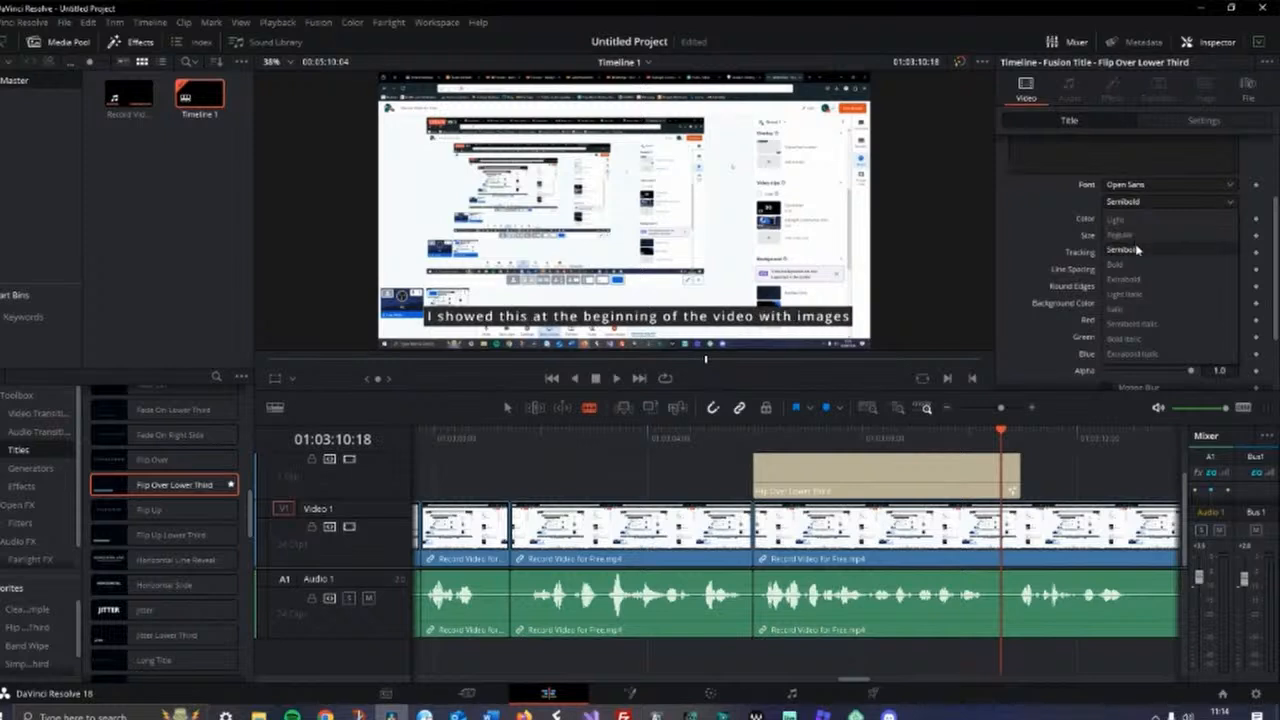
click(1137, 250)
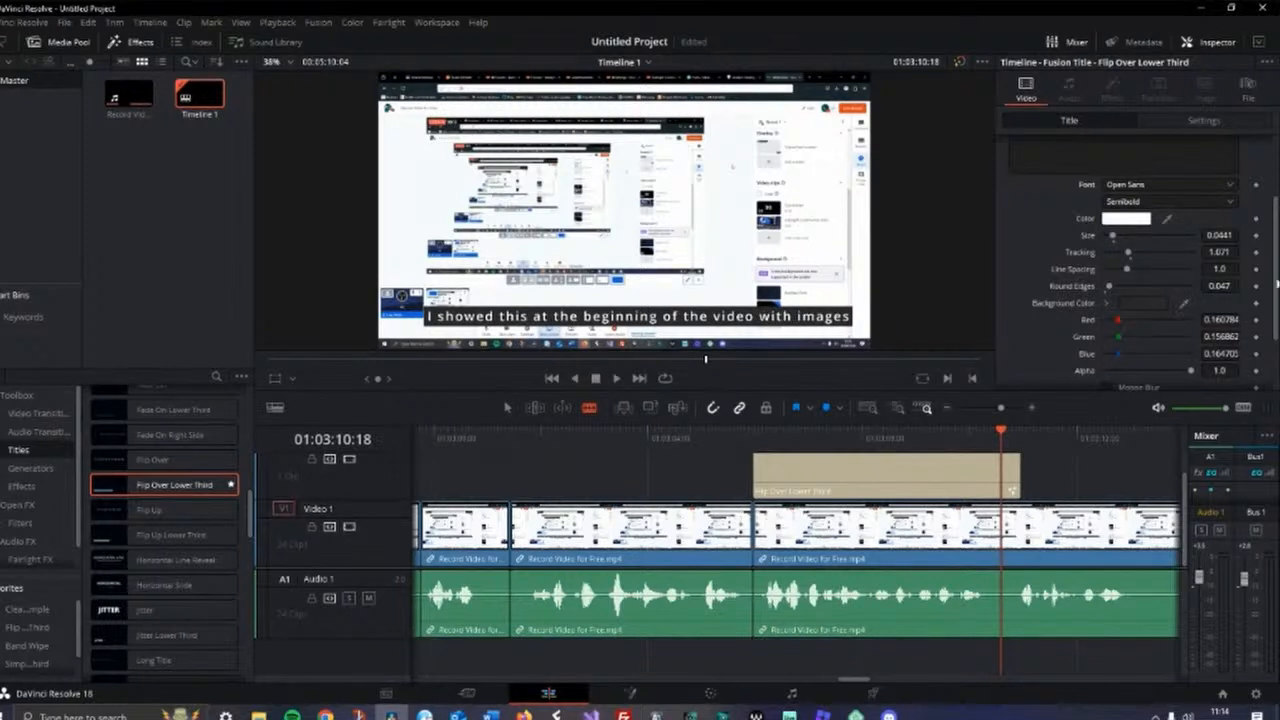
scroll(1273, 340, down, 3)
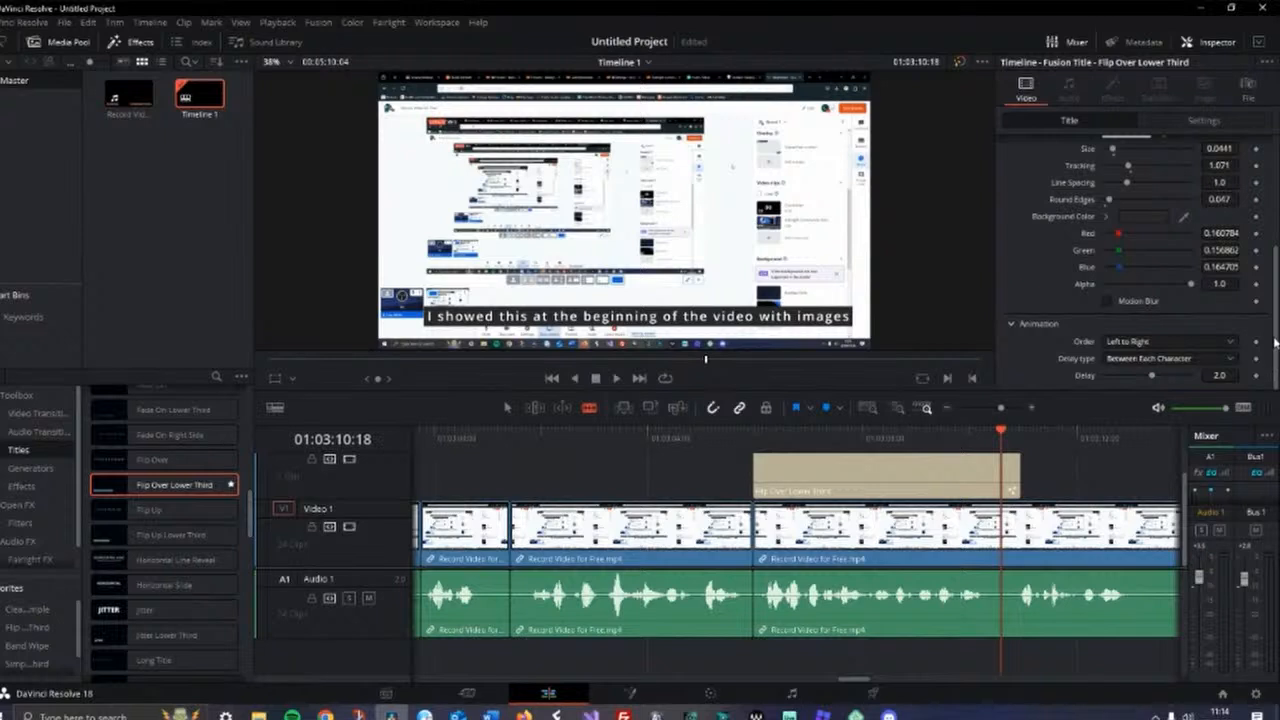
scroll(1274, 346, up, 5)
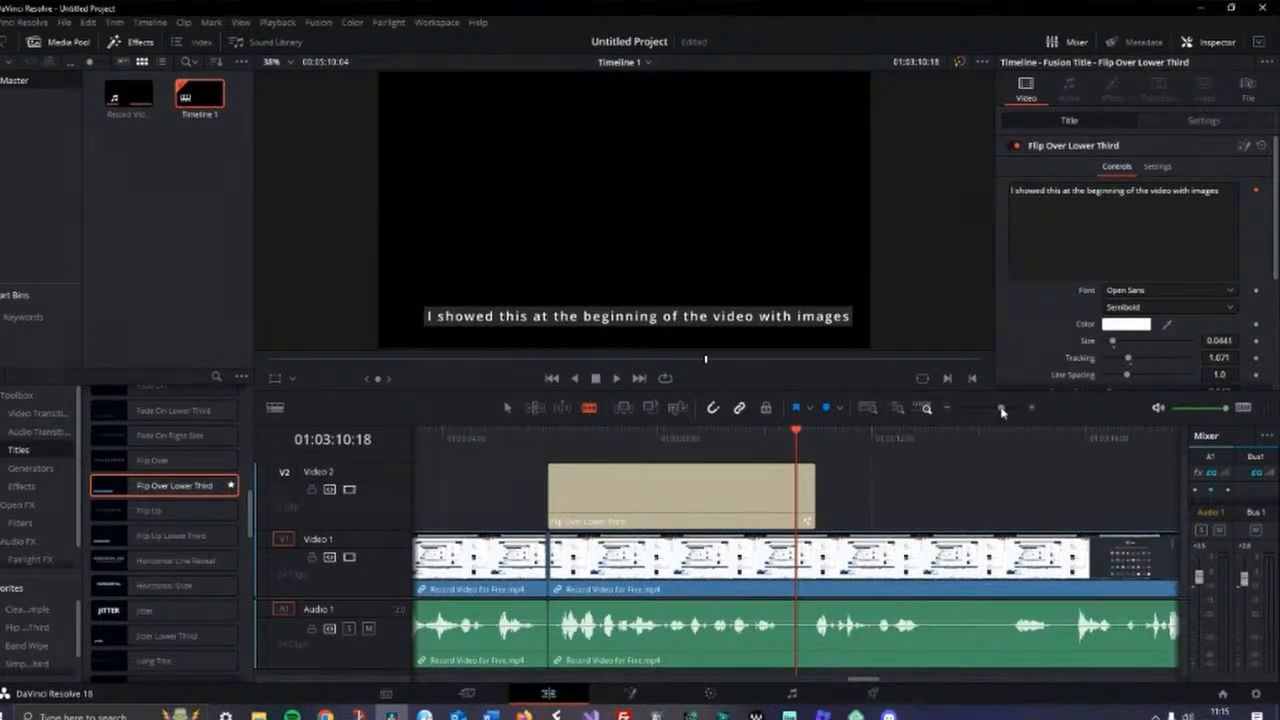
Scrub back through the timeline to review the earlier edited sections of the recording
drag(1001, 408, 995, 412)
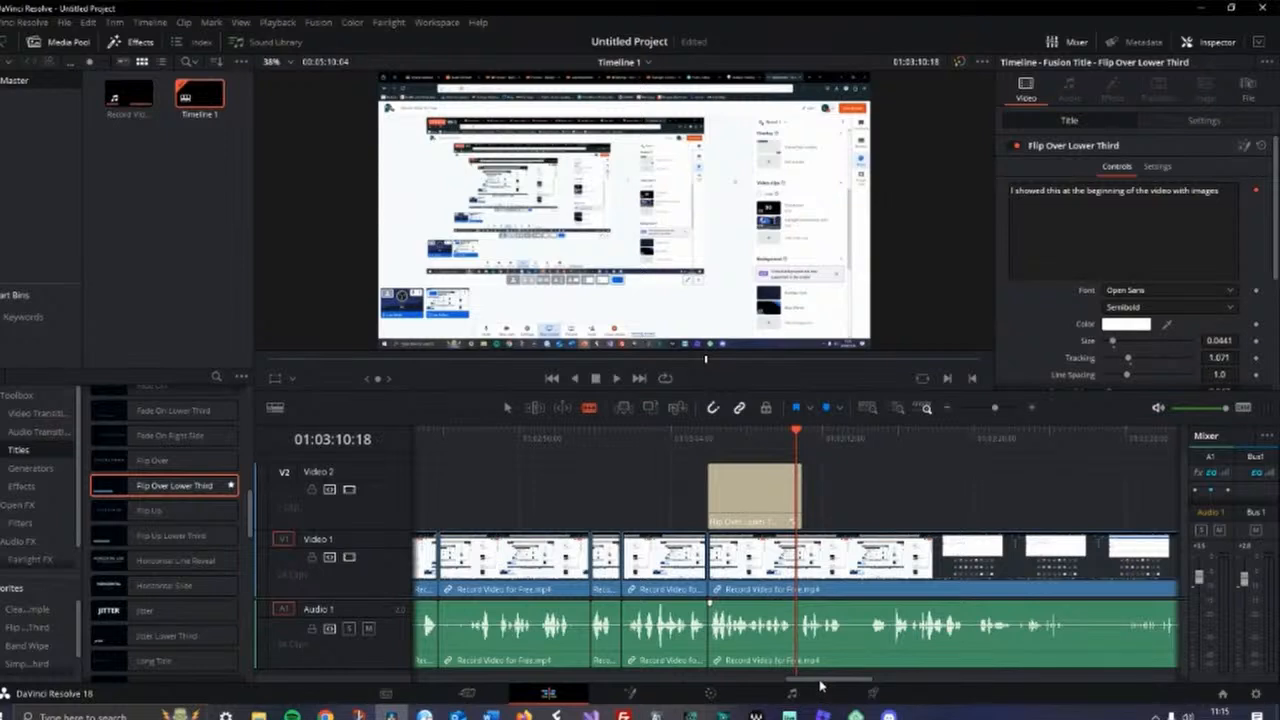
drag(820, 685, 595, 700)
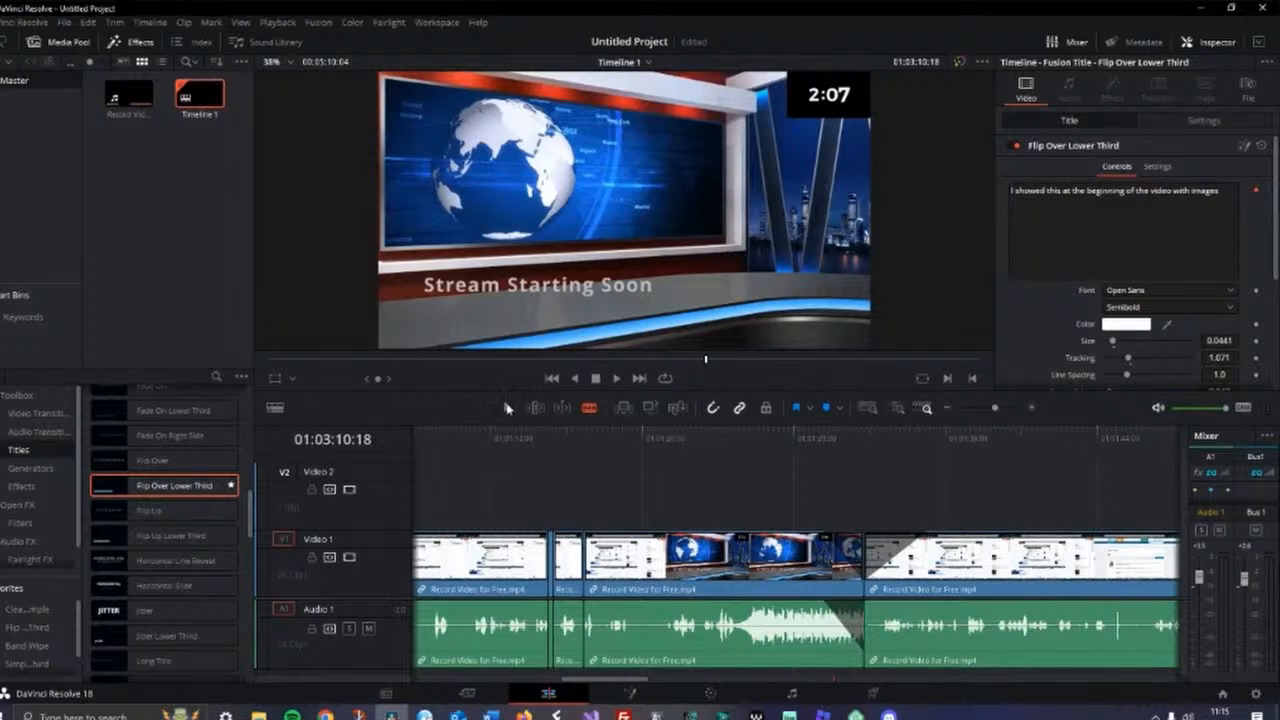
click(726, 572)
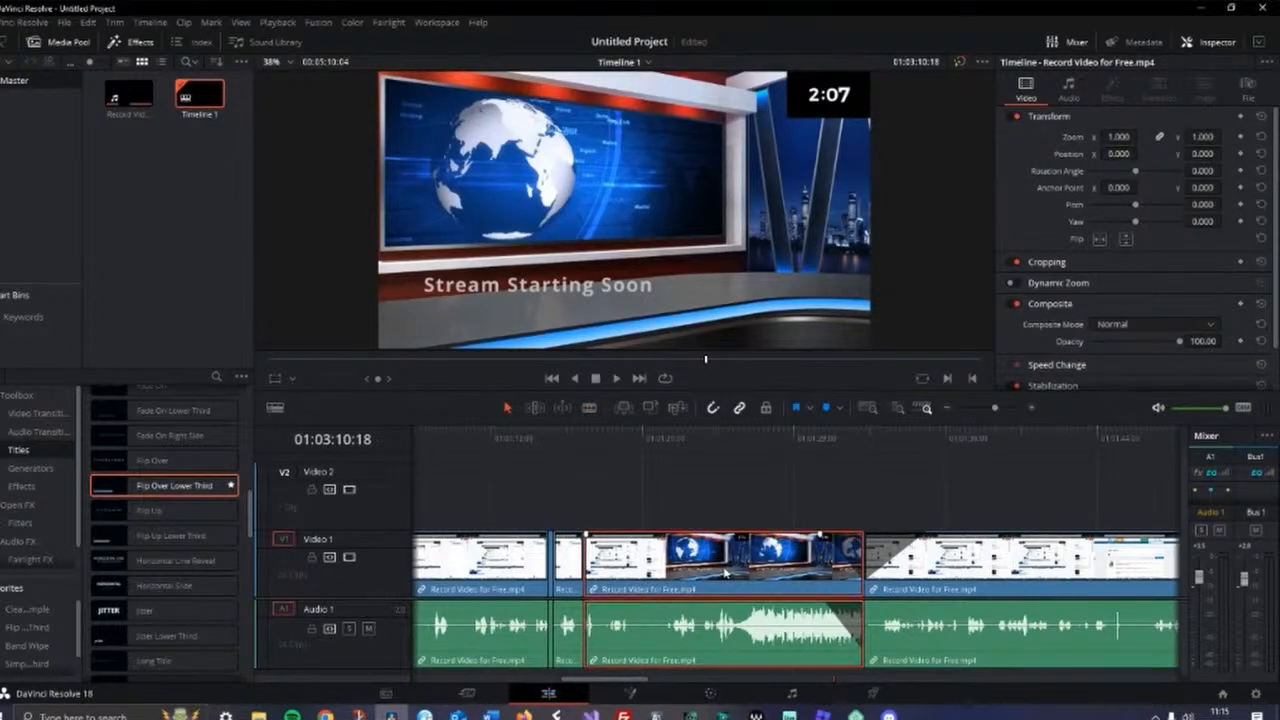
click(846, 443)
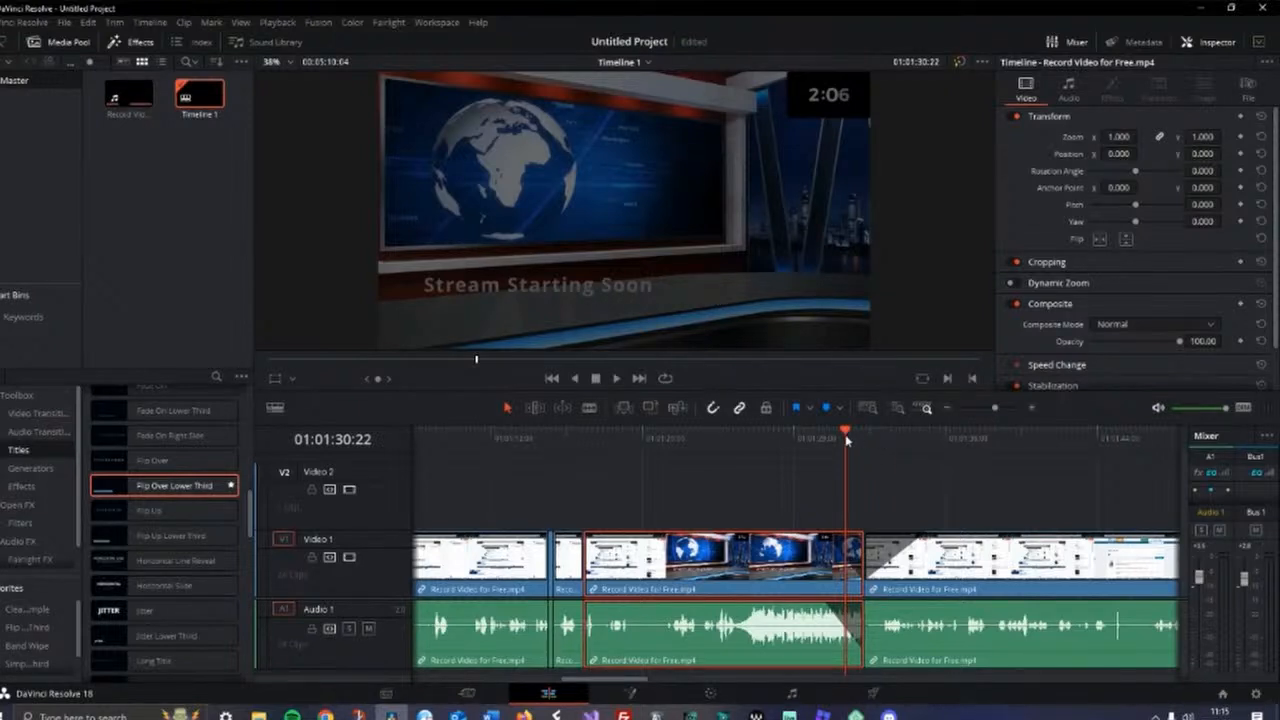
drag(846, 438, 1013, 497)
drag(996, 410, 984, 408)
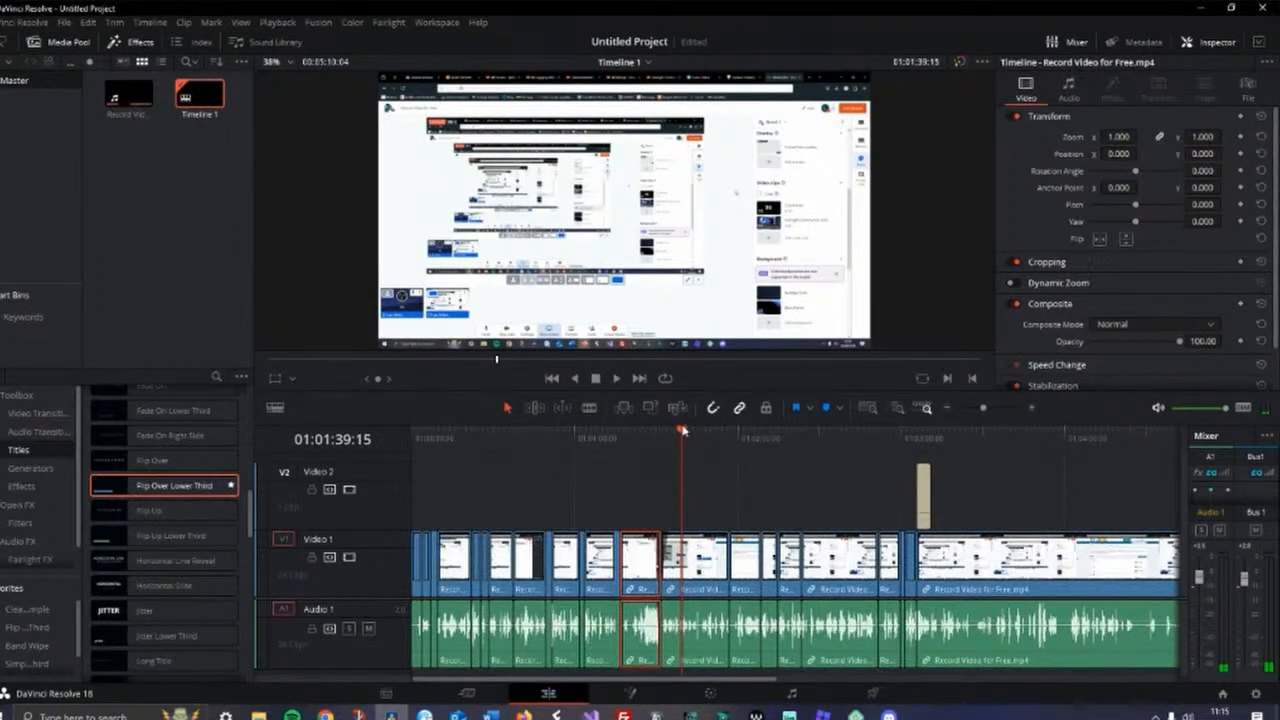
Add a fade-in to the start of the lower-third title and play the section to preview it
click(916, 447)
drag(986, 405, 1003, 413)
drag(797, 466, 843, 472)
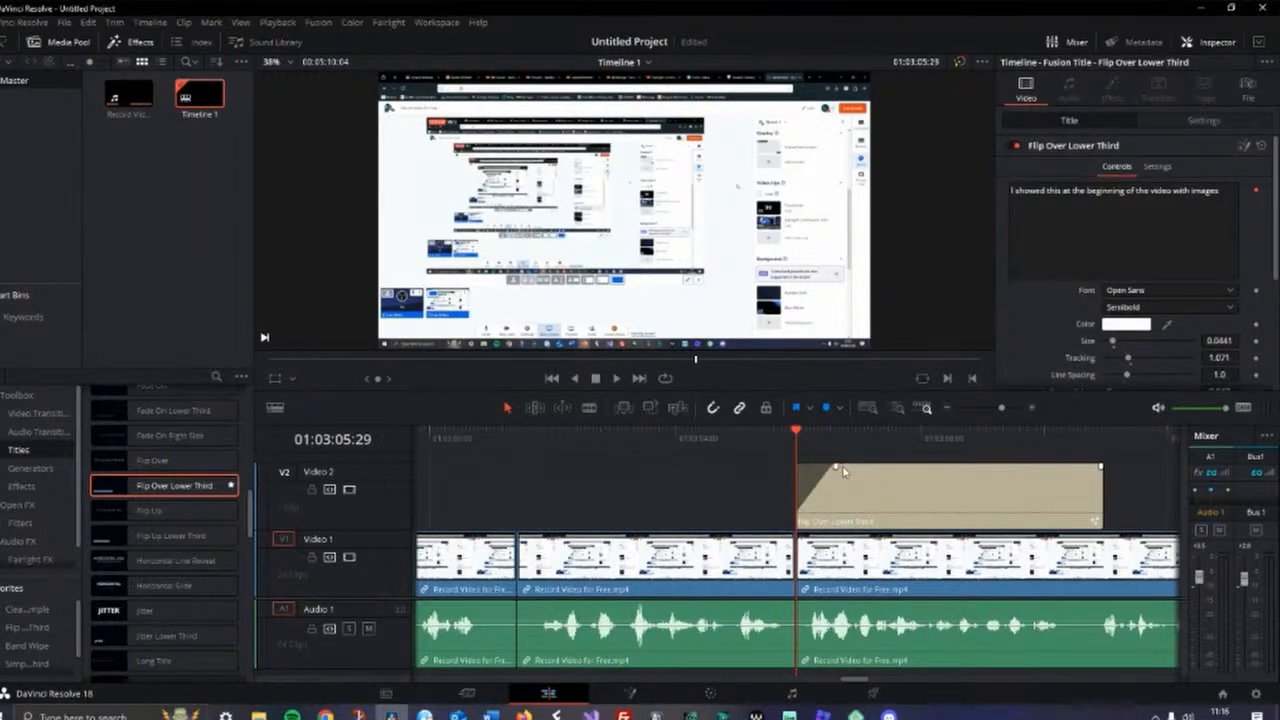
click(516, 434)
click(617, 379)
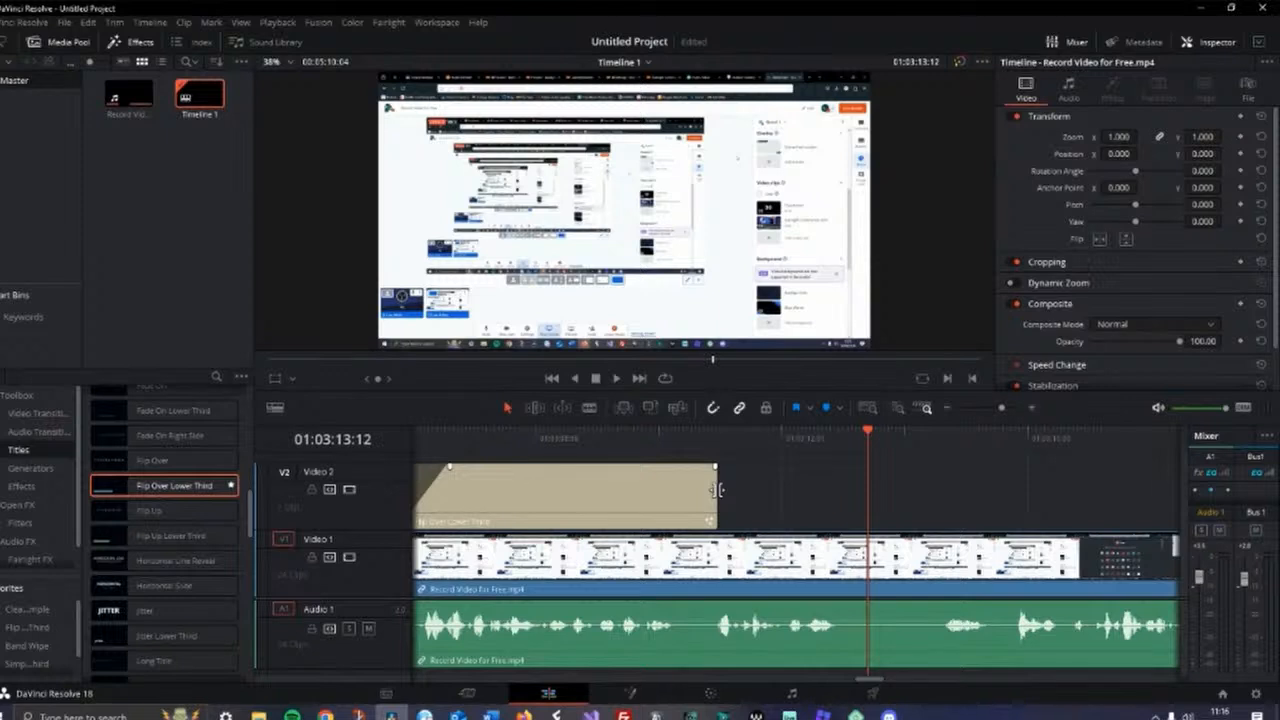
Shorten the lower-third title's end slightly and add a fade-out to it
drag(717, 489, 669, 508)
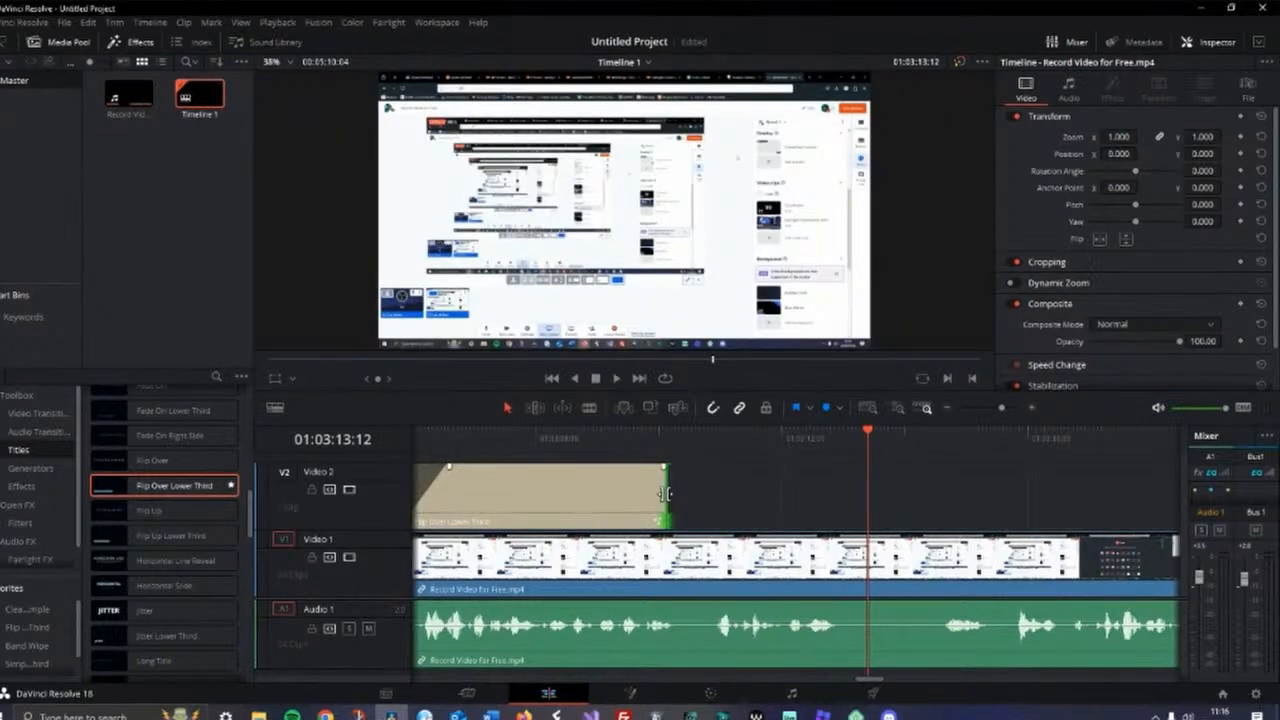
drag(665, 494, 765, 466)
drag(869, 437, 478, 437)
drag(1004, 411, 999, 413)
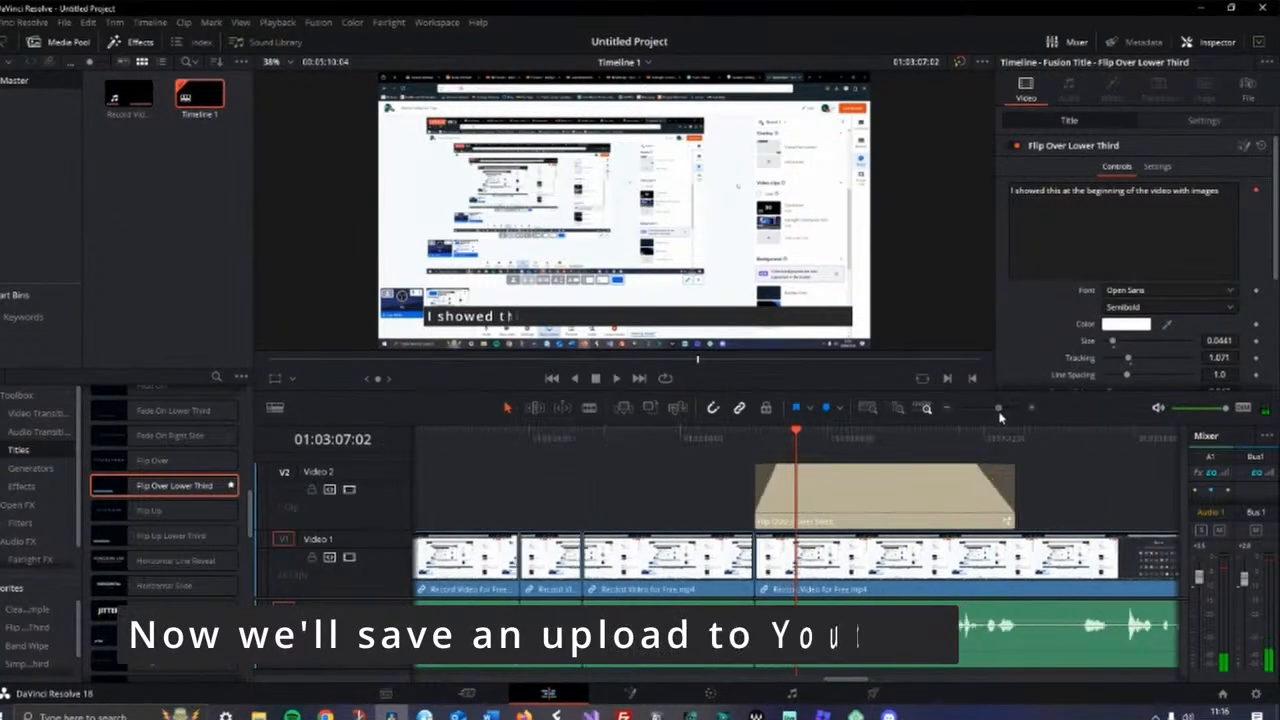
Play the section around the title to preview its fades
click(678, 439)
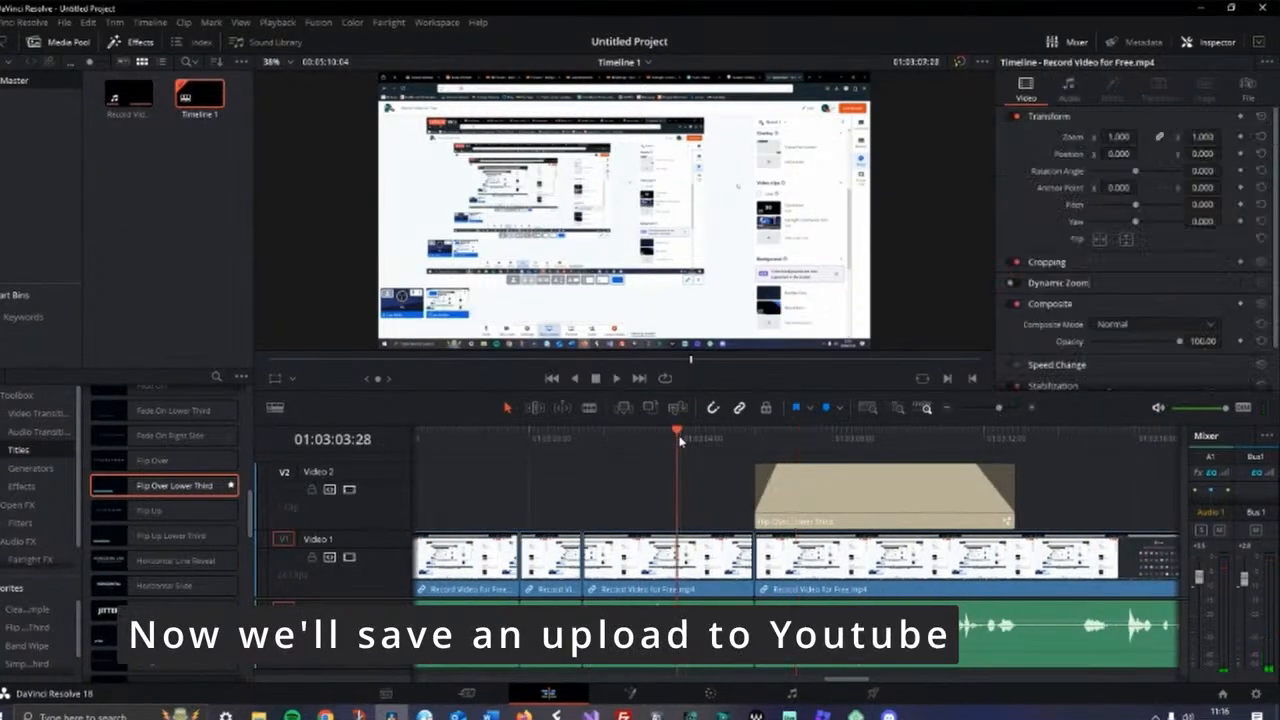
click(617, 379)
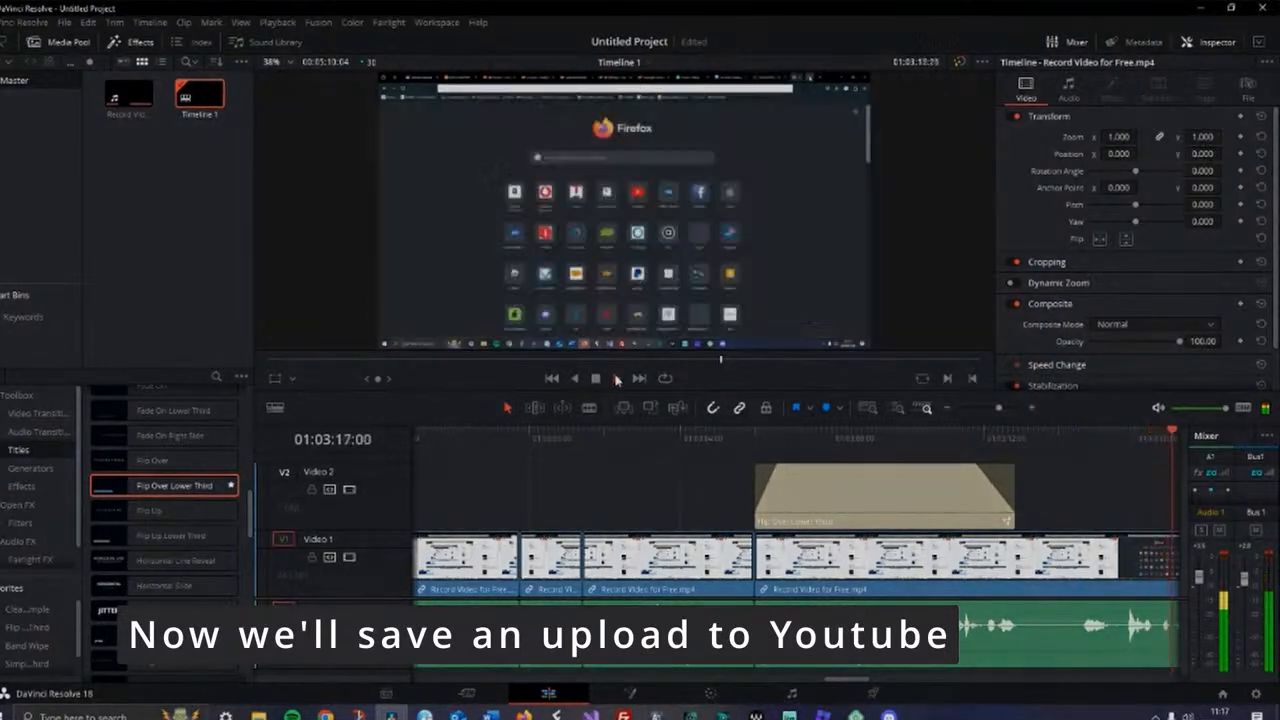
click(596, 379)
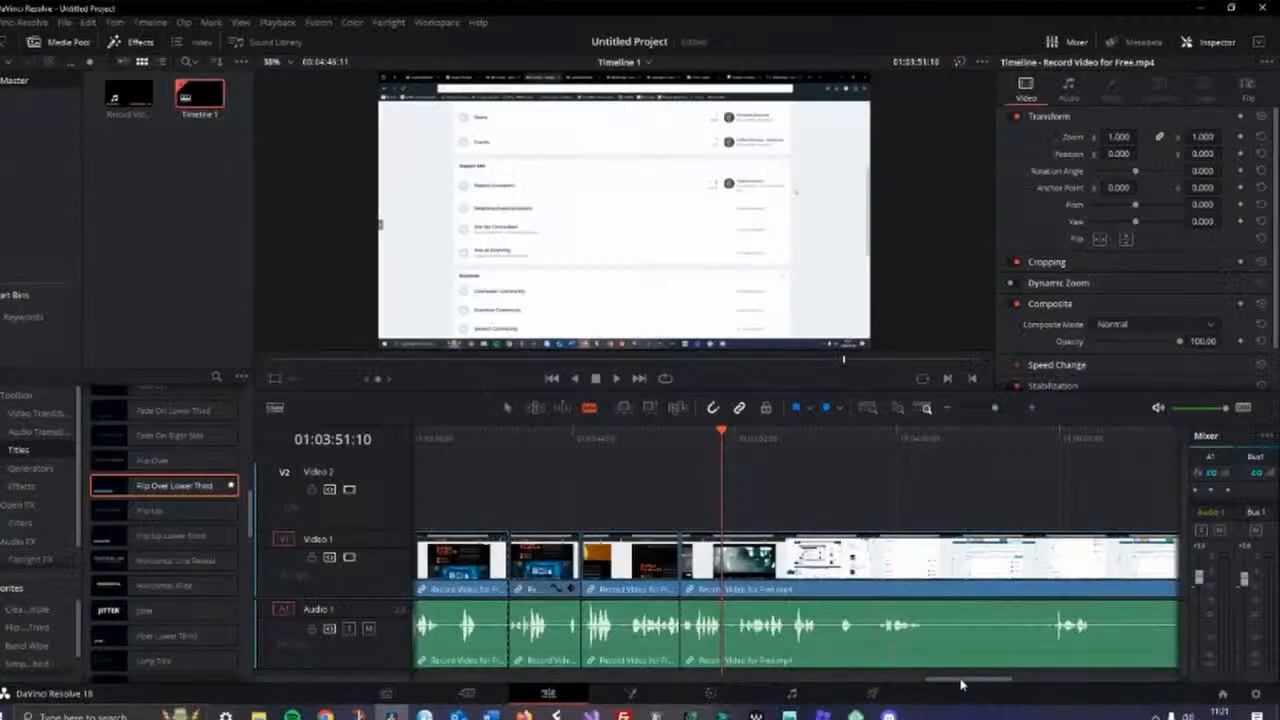
Delete the final clip segment at the end of the recording from the timeline
mouse_move(960, 680)
mouse_down()
mouse_move(905, 680)
mouse_move(953, 680)
mouse_up()
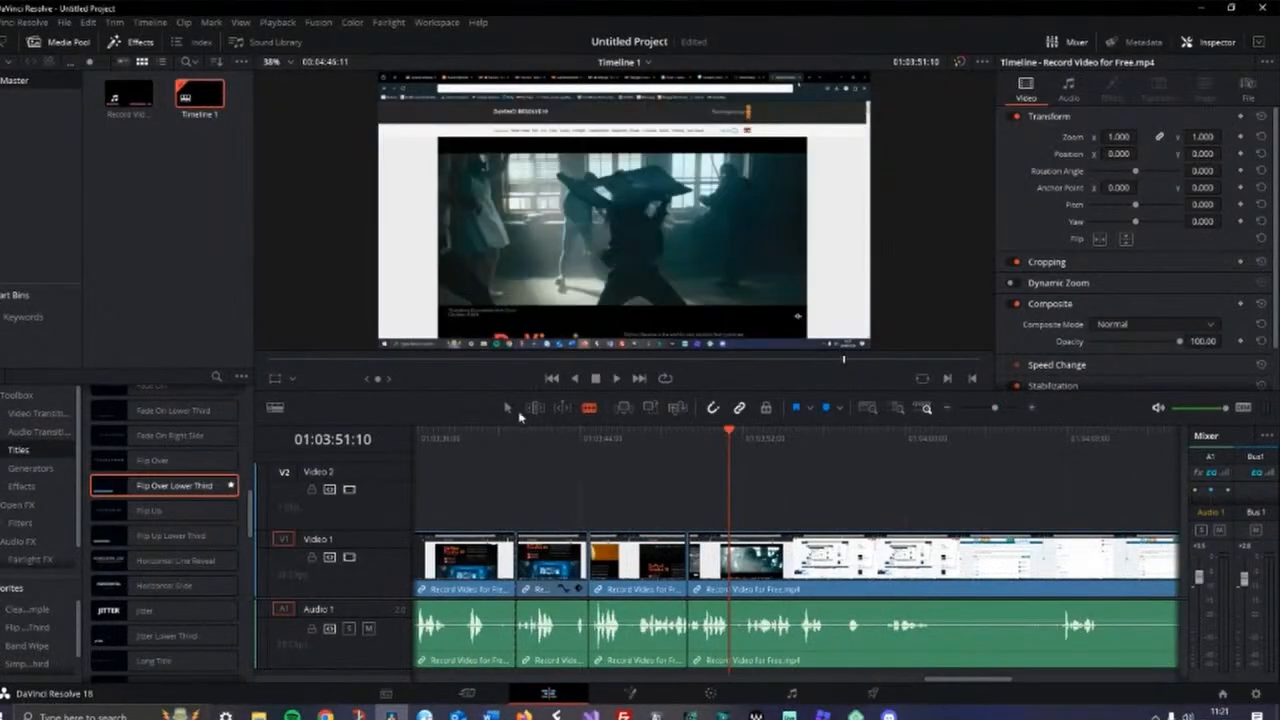
right_click(840, 580)
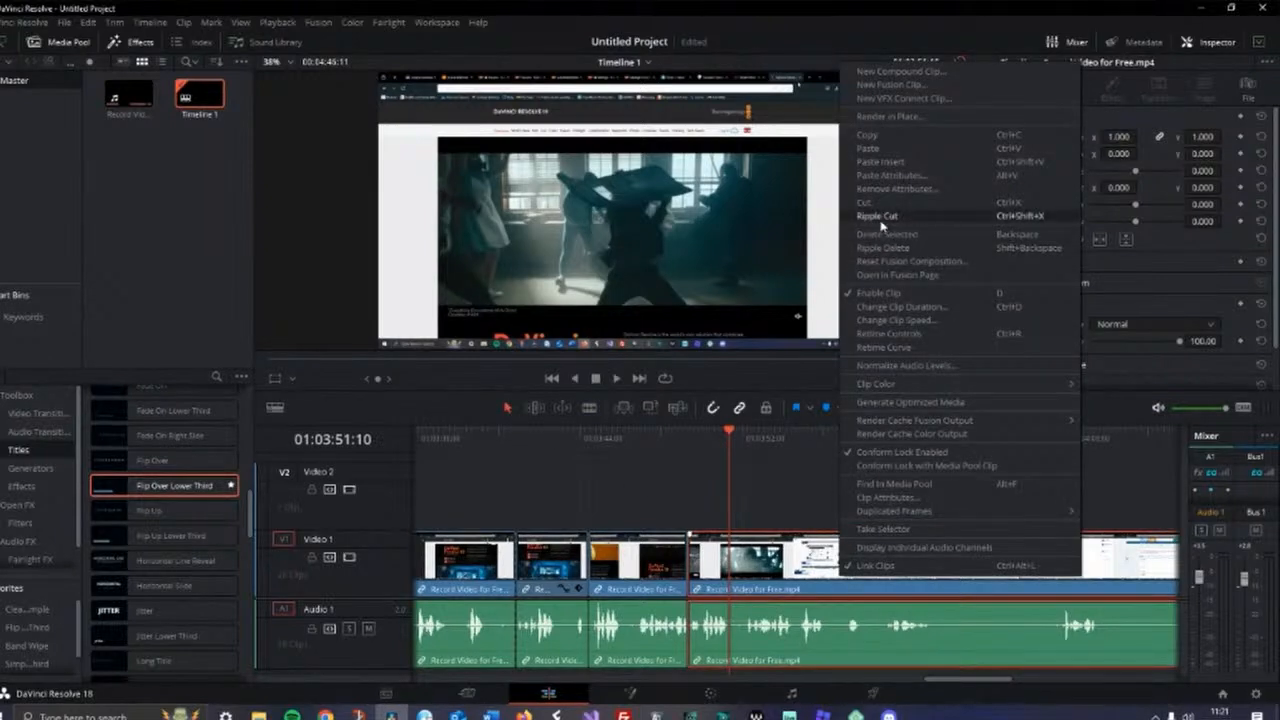
click(880, 234)
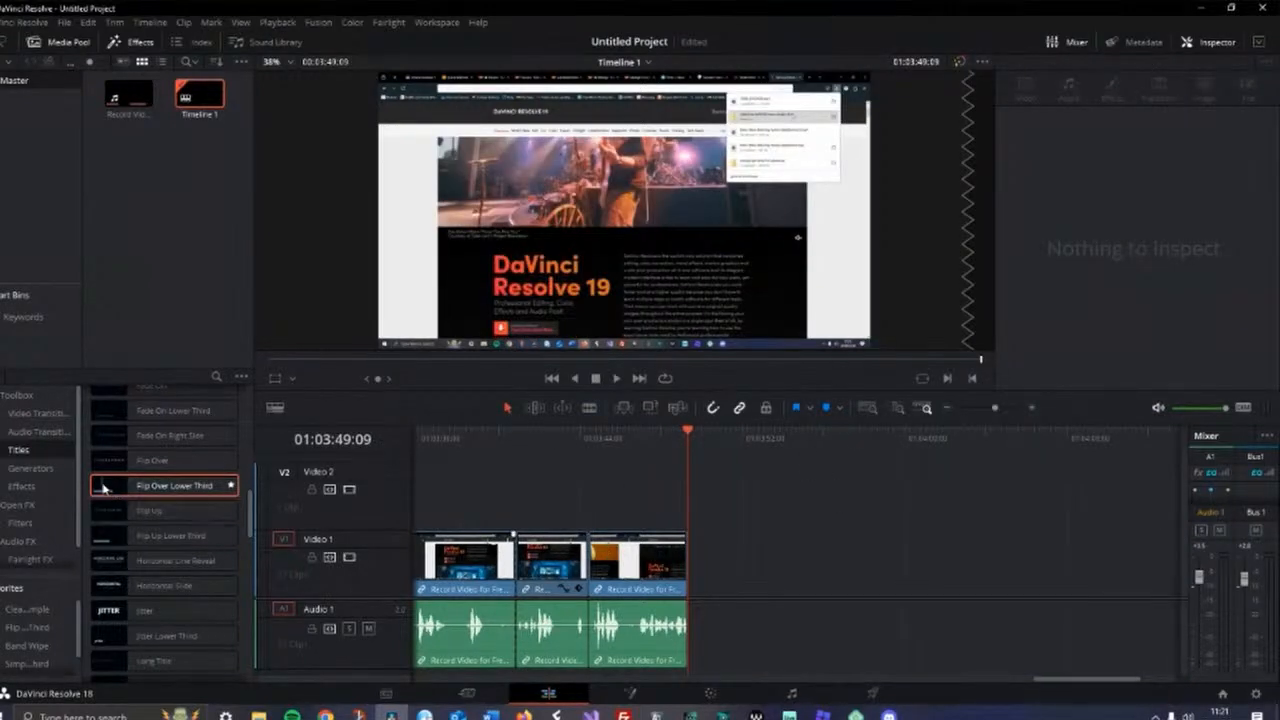
Add another Flip Over Lower Third title above the last clip at about 01:03:44
drag(136, 495, 600, 505)
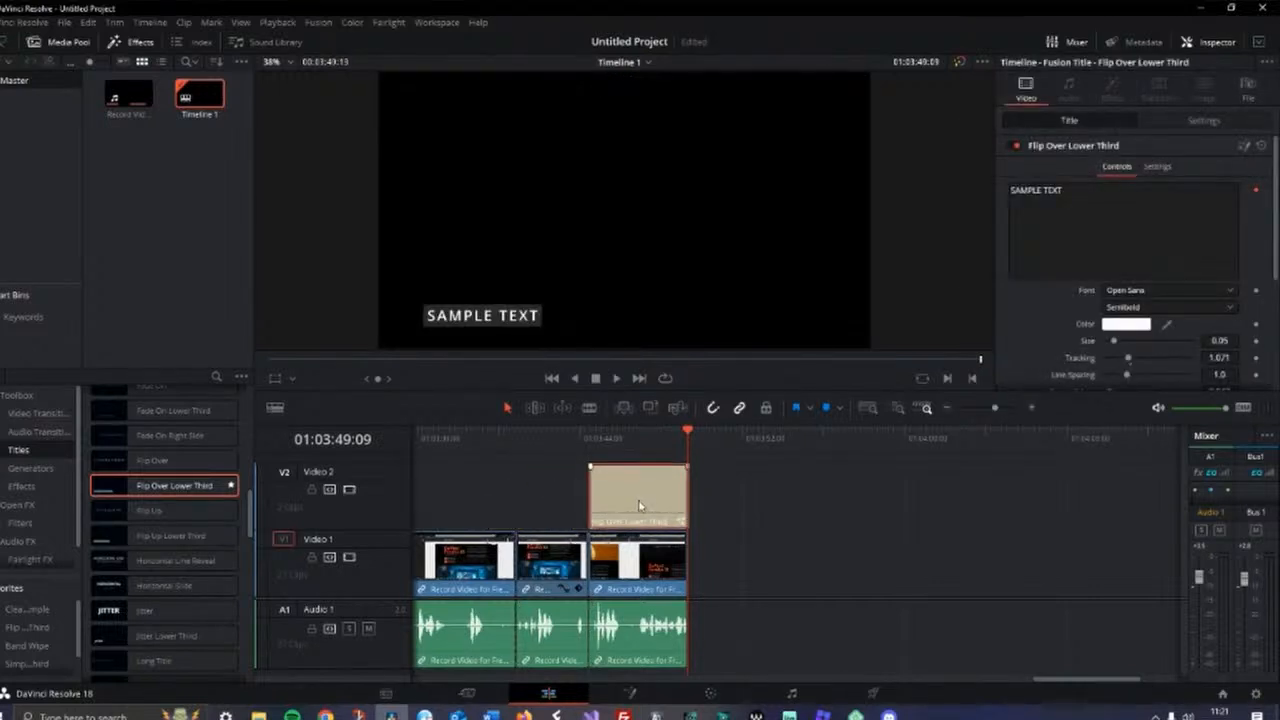
Replace the new lower-third title's sample text with "Thanks for watching!"
click(1071, 190)
drag(1088, 197, 990, 190)
text(Th)
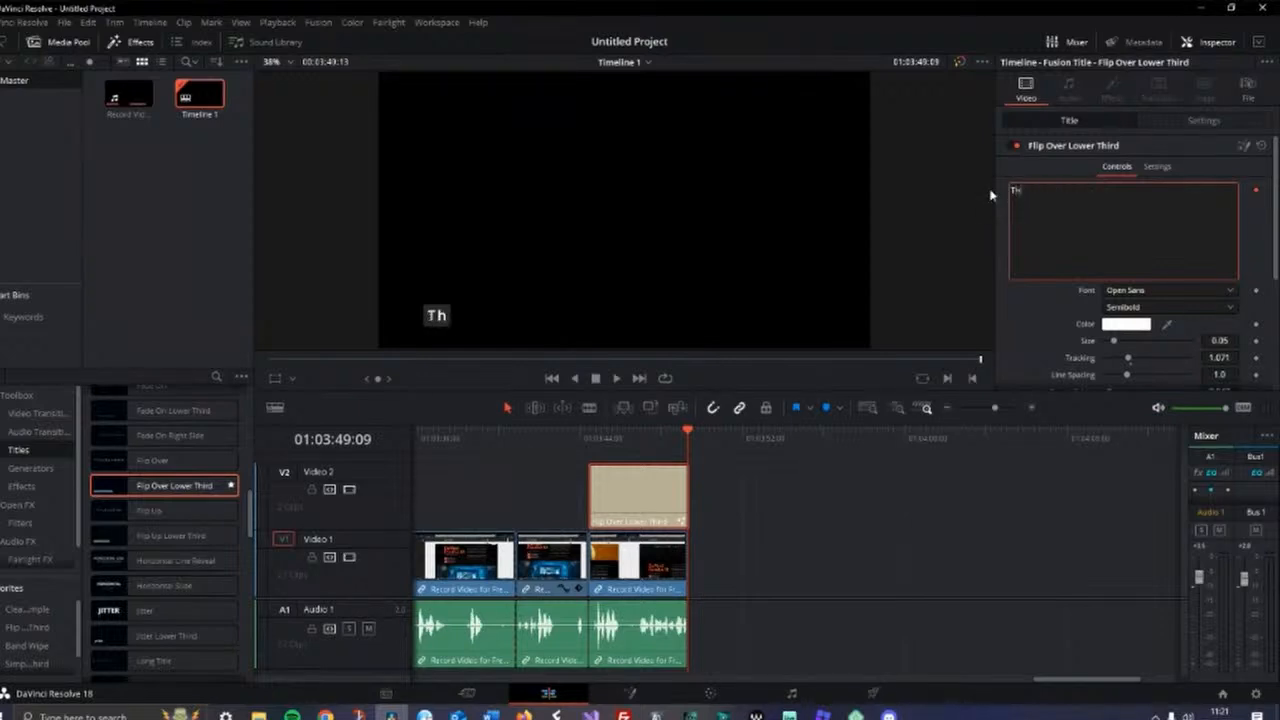
text(anks for w)
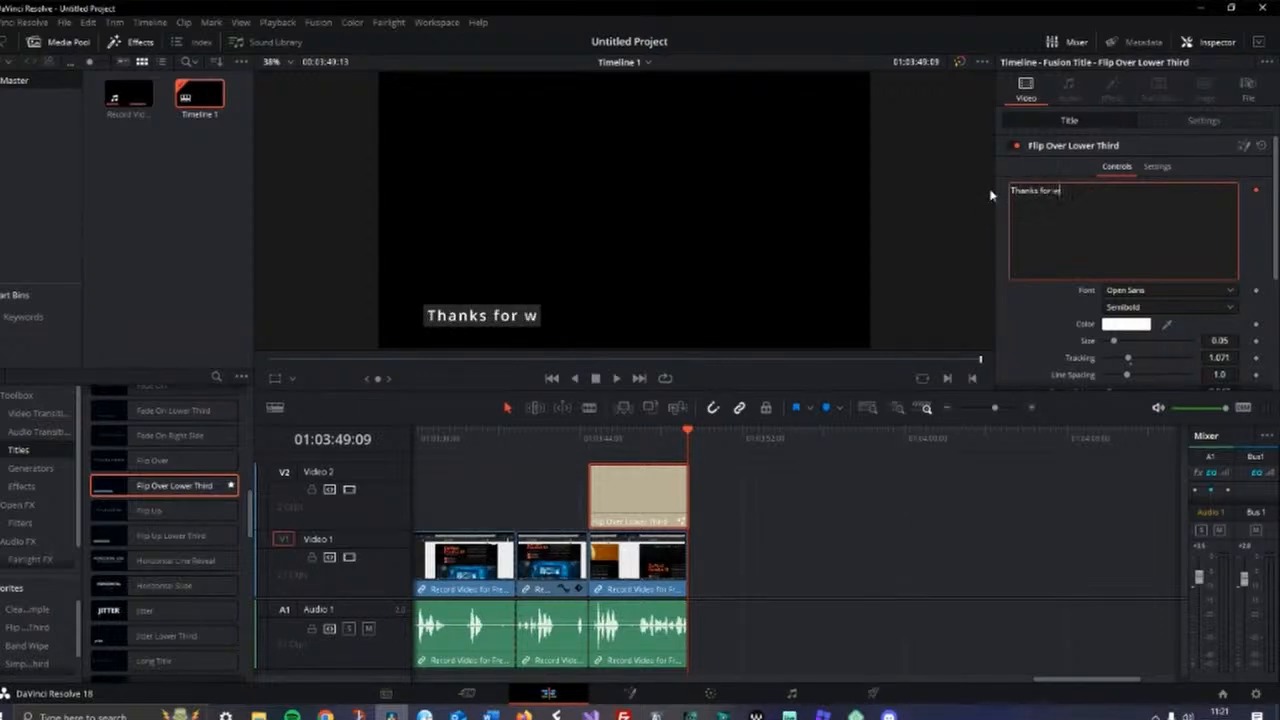
text(atching!)
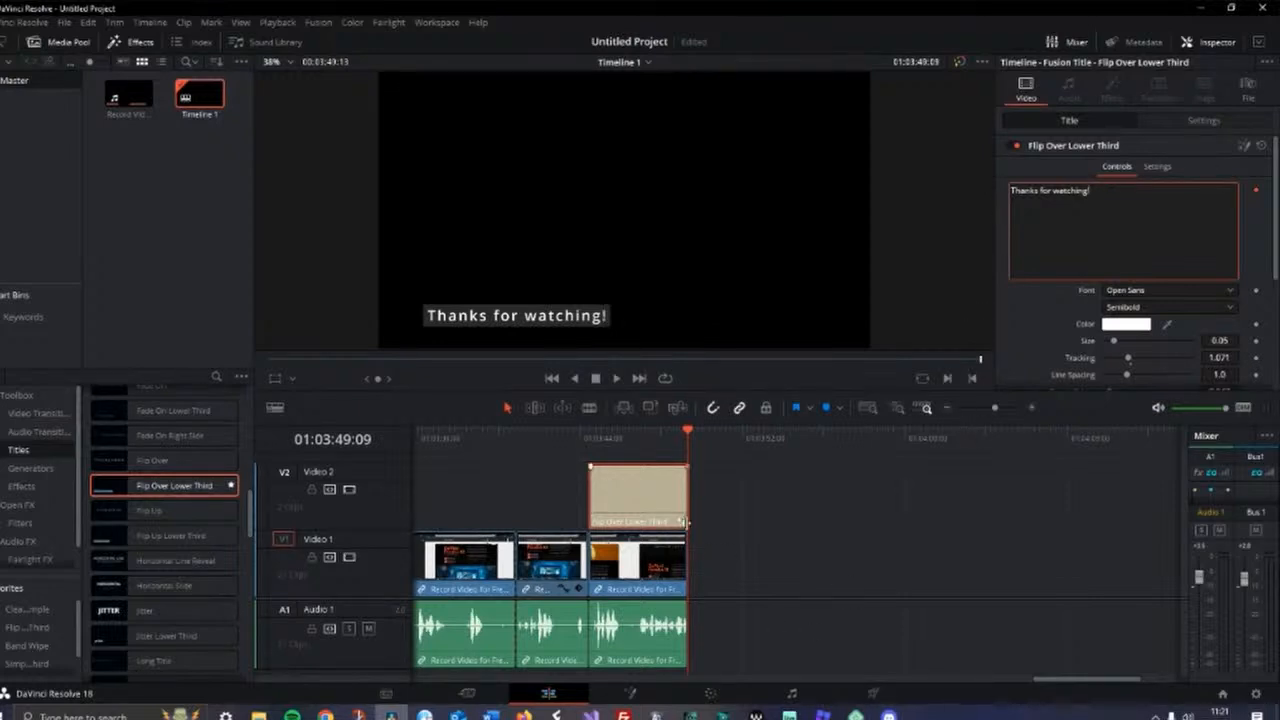
Add fade-outs to the end of the closing title and the last video clip
click(686, 474)
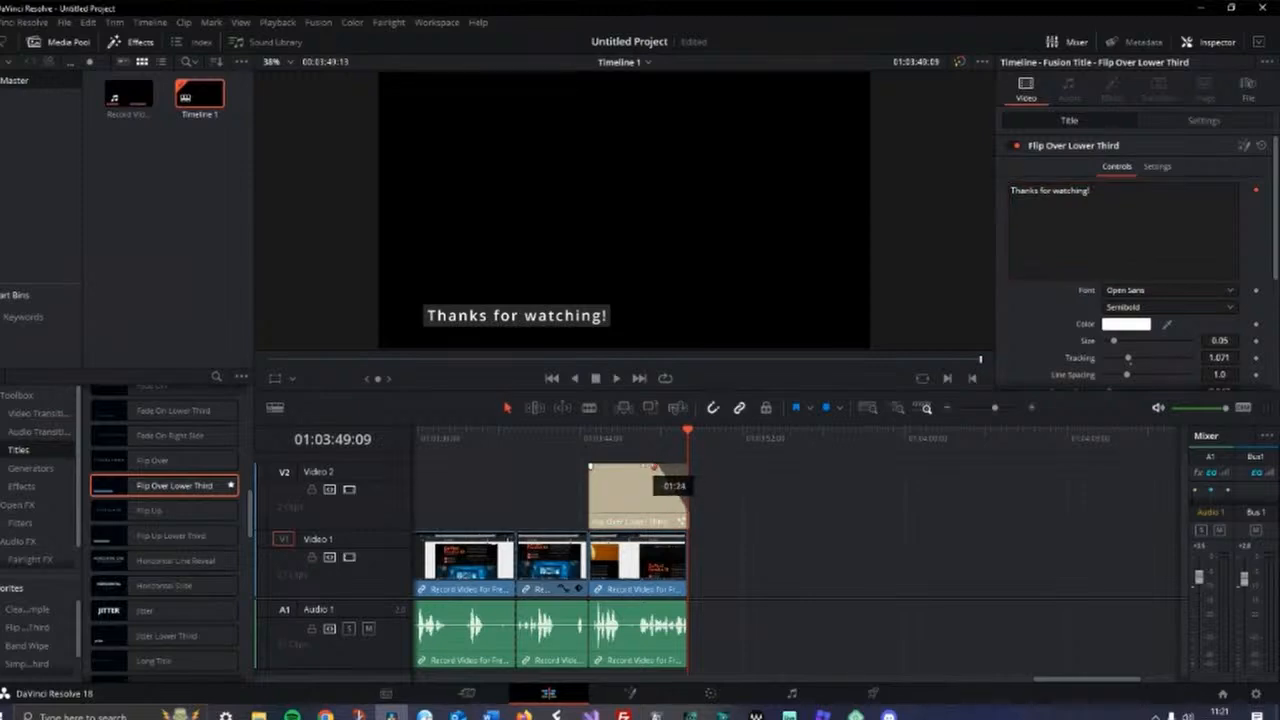
drag(657, 467, 642, 467)
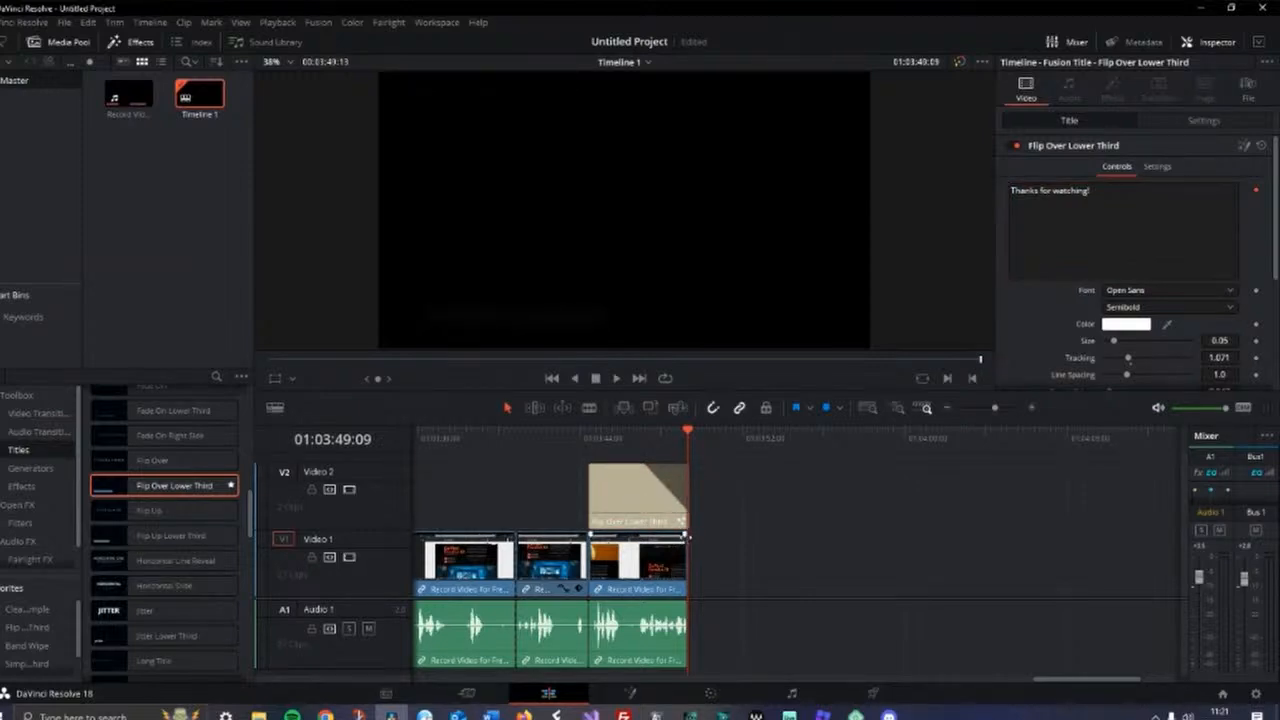
drag(687, 536, 640, 536)
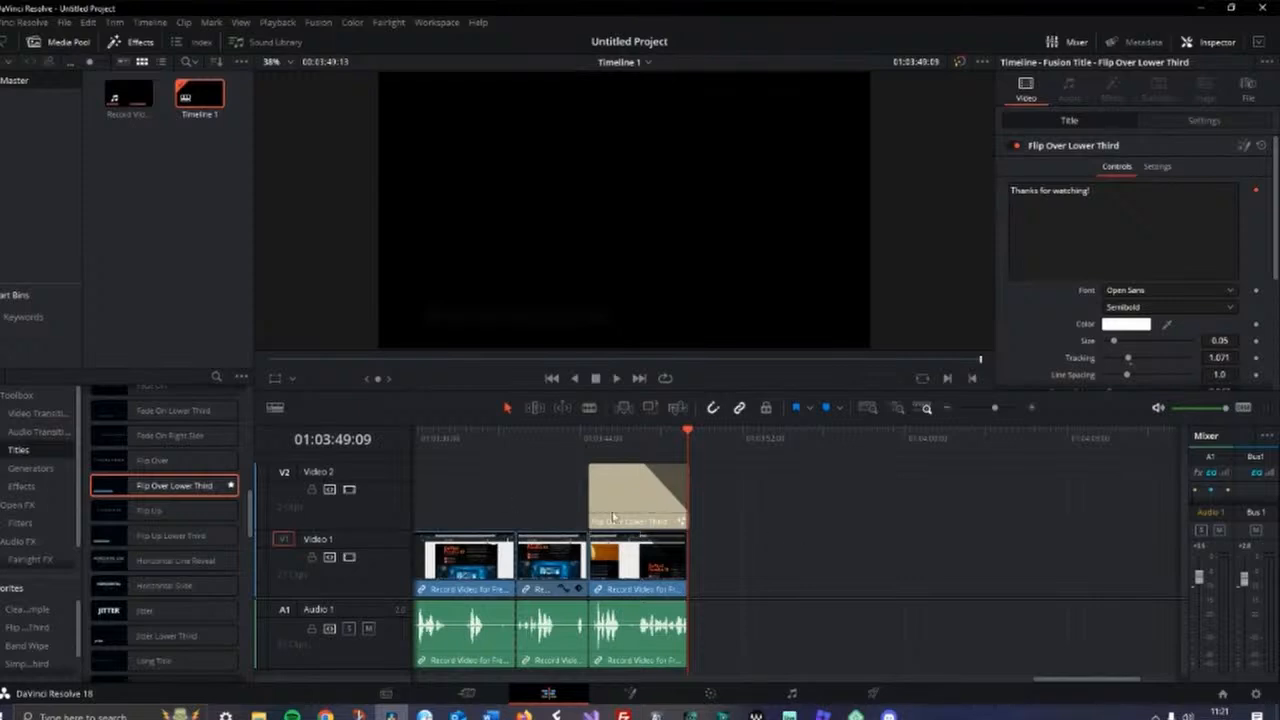
Review the Brand panel settings in the StreamYard studio, then return to the editing timeline
drag(1086, 686, 1016, 686)
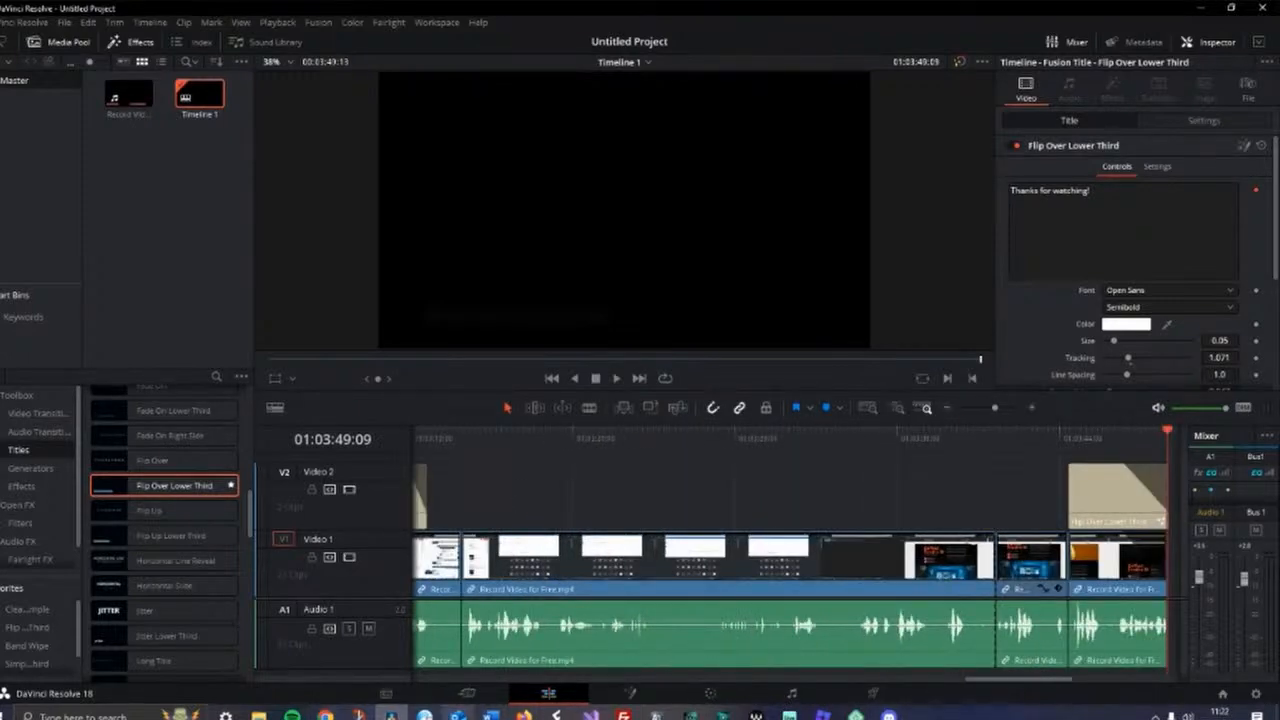
mouse_move(524, 714)
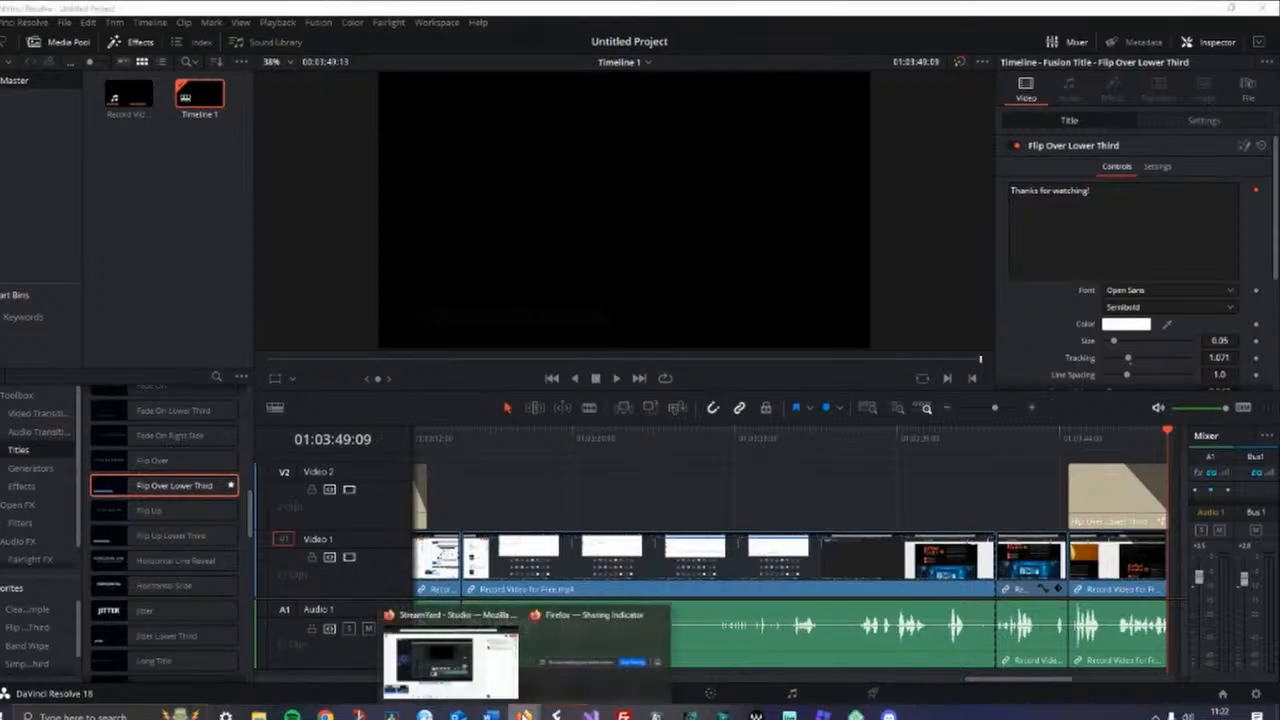
click(462, 660)
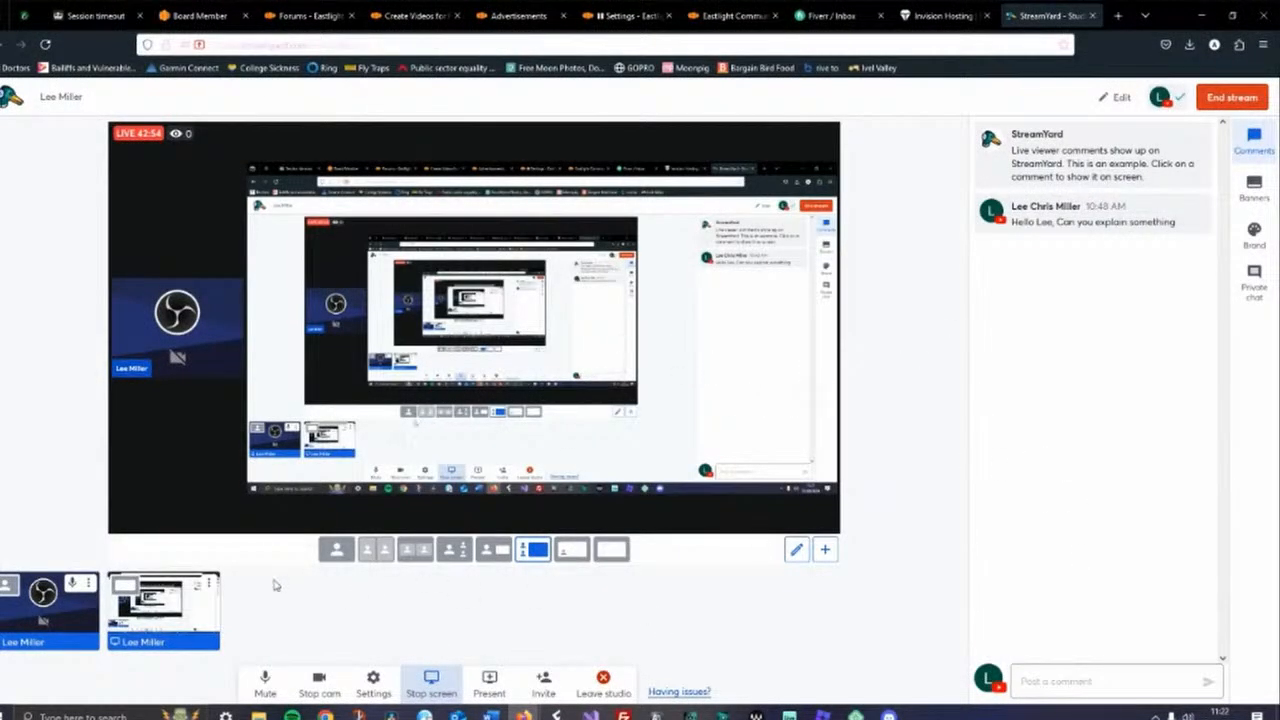
click(1254, 233)
scroll(1192, 451, down, 5)
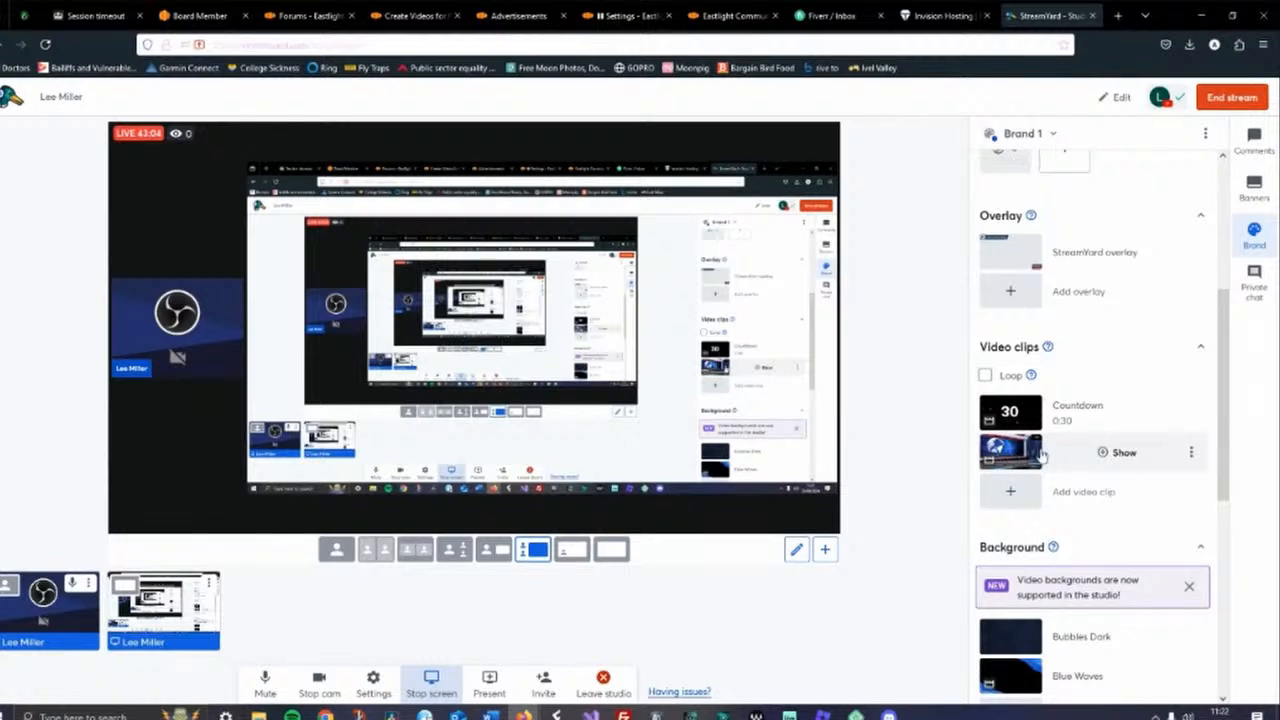
drag(1213, 374, 1216, 177)
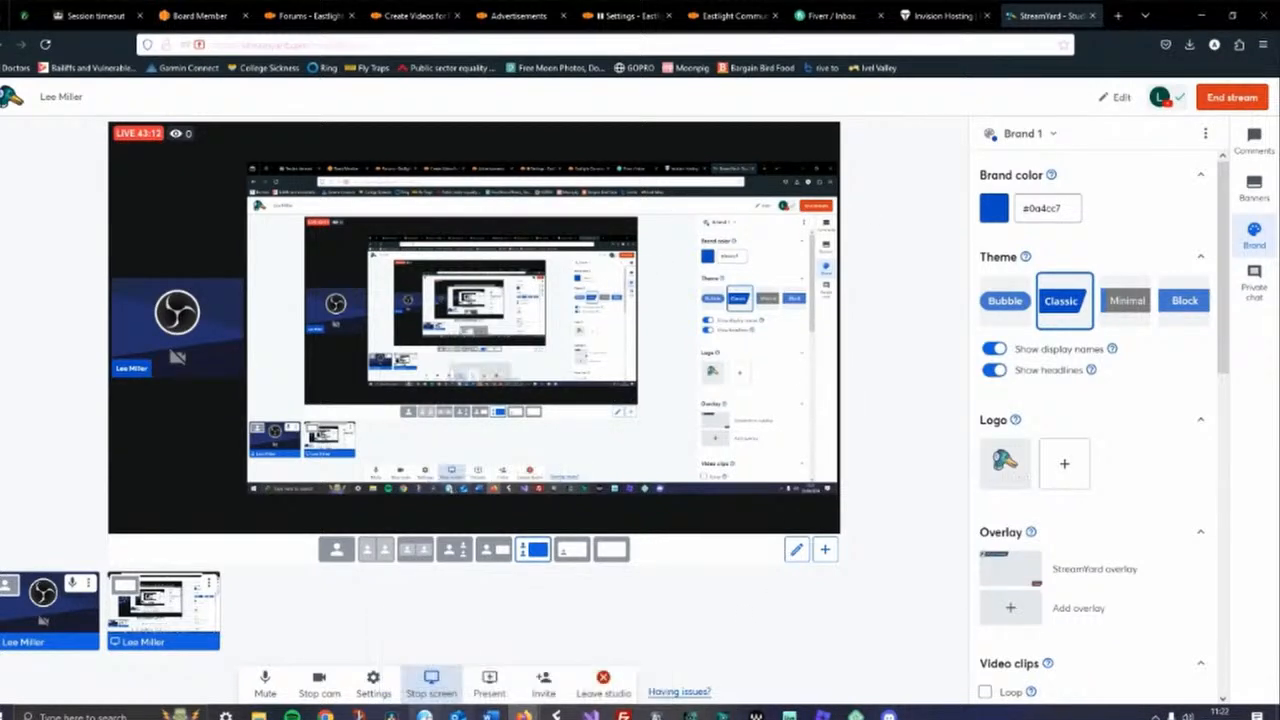
click(391, 716)
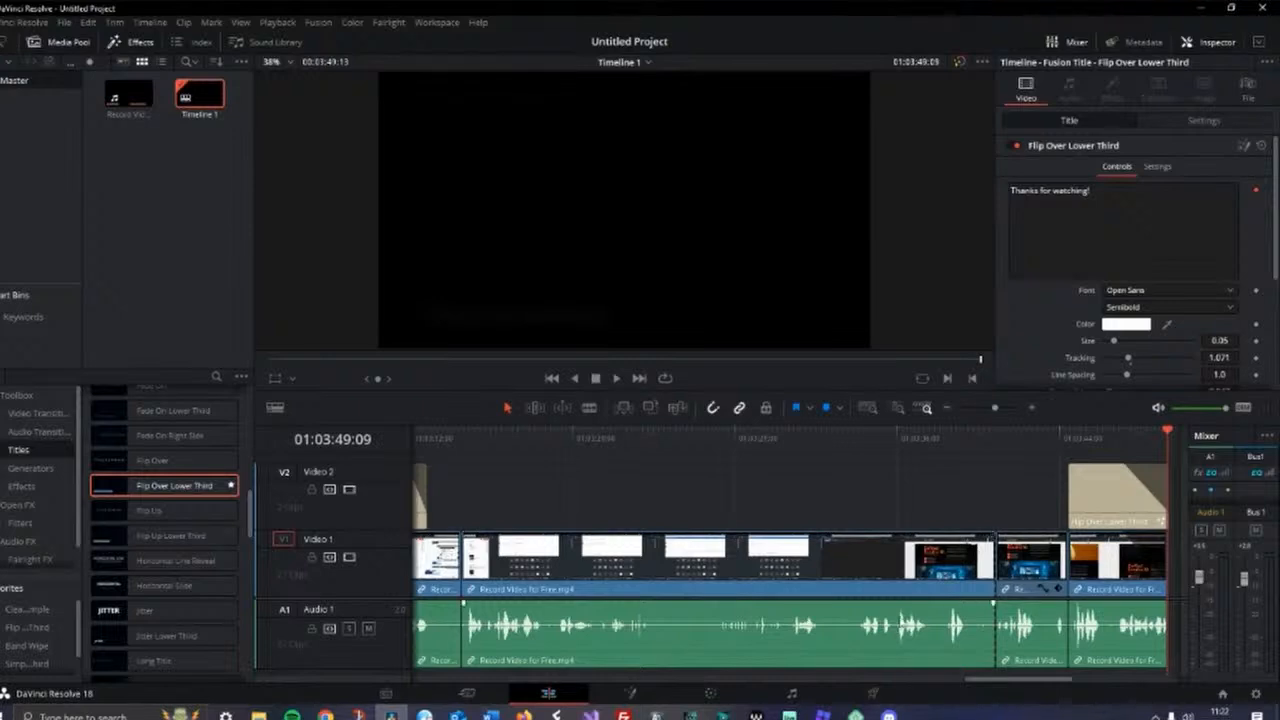
drag(1002, 682, 457, 689)
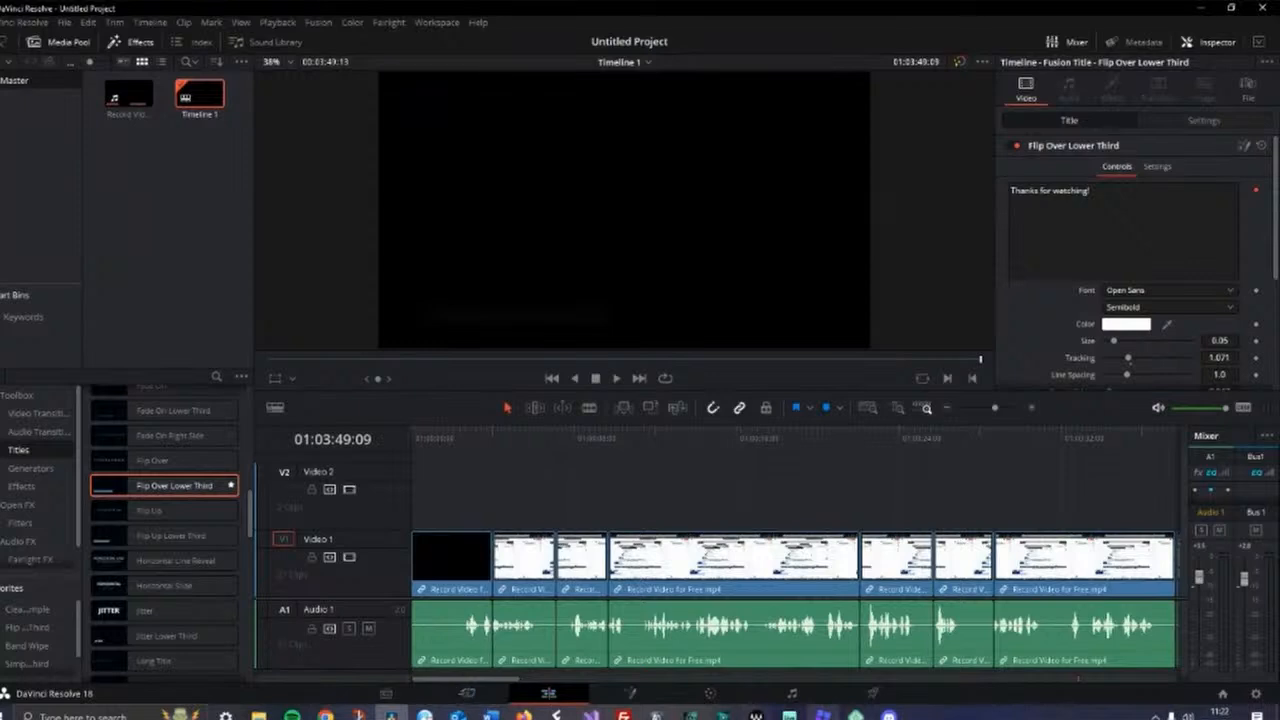
Choose the YouTube 1080p render preset on the Deliver page and set the file name to Create Videos for Free
click(872, 693)
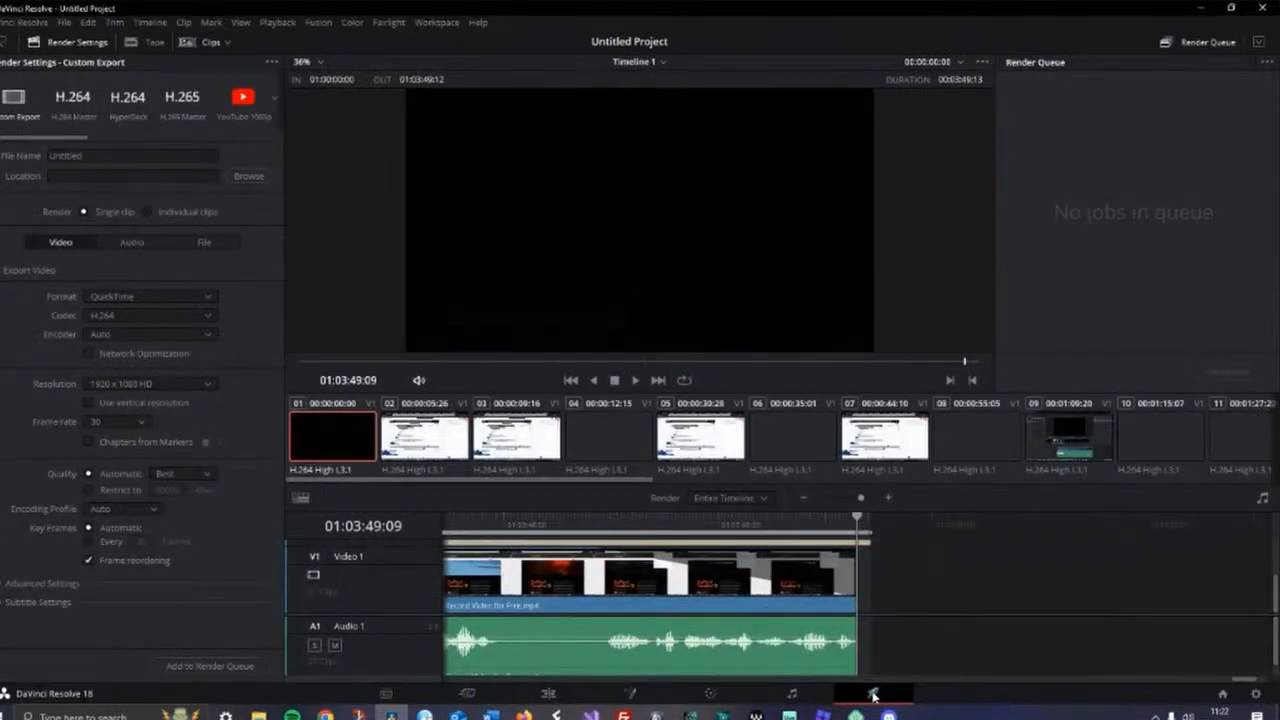
mouse_move(62, 139)
mouse_down()
mouse_move(102, 137)
mouse_move(50, 136)
mouse_up()
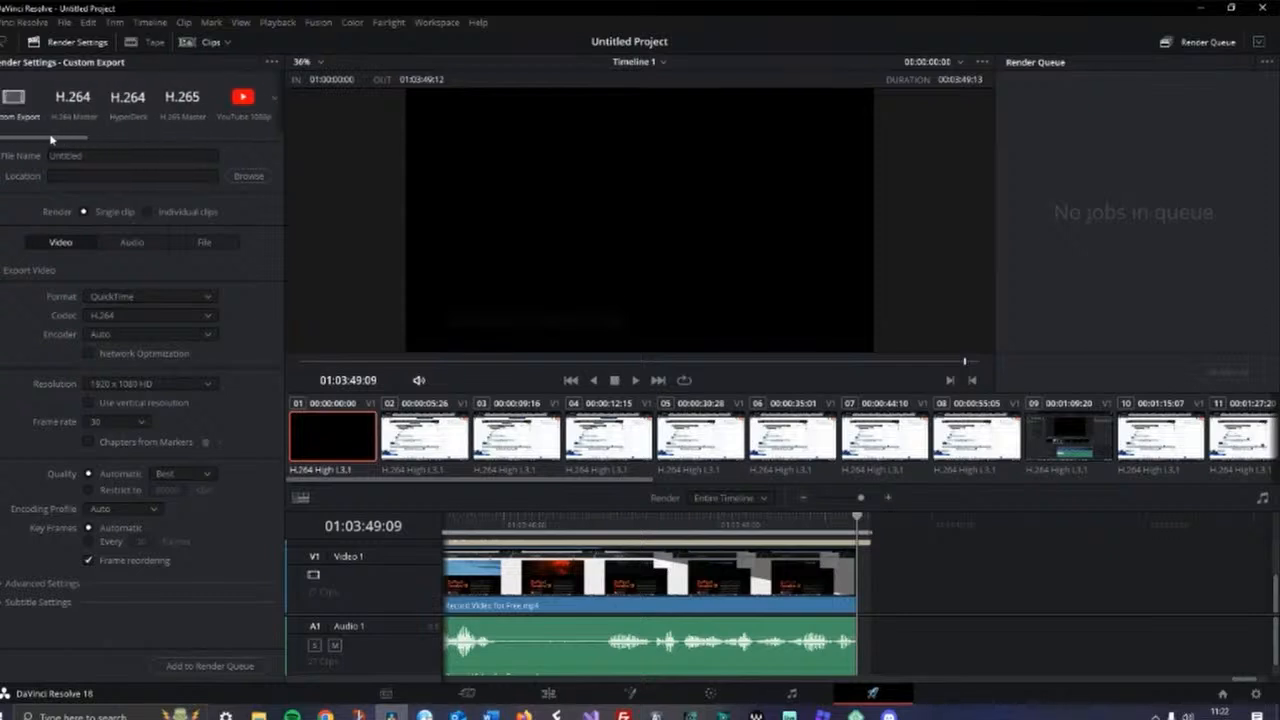
click(242, 99)
drag(94, 157, 44, 156)
text(Create Videos for Free)
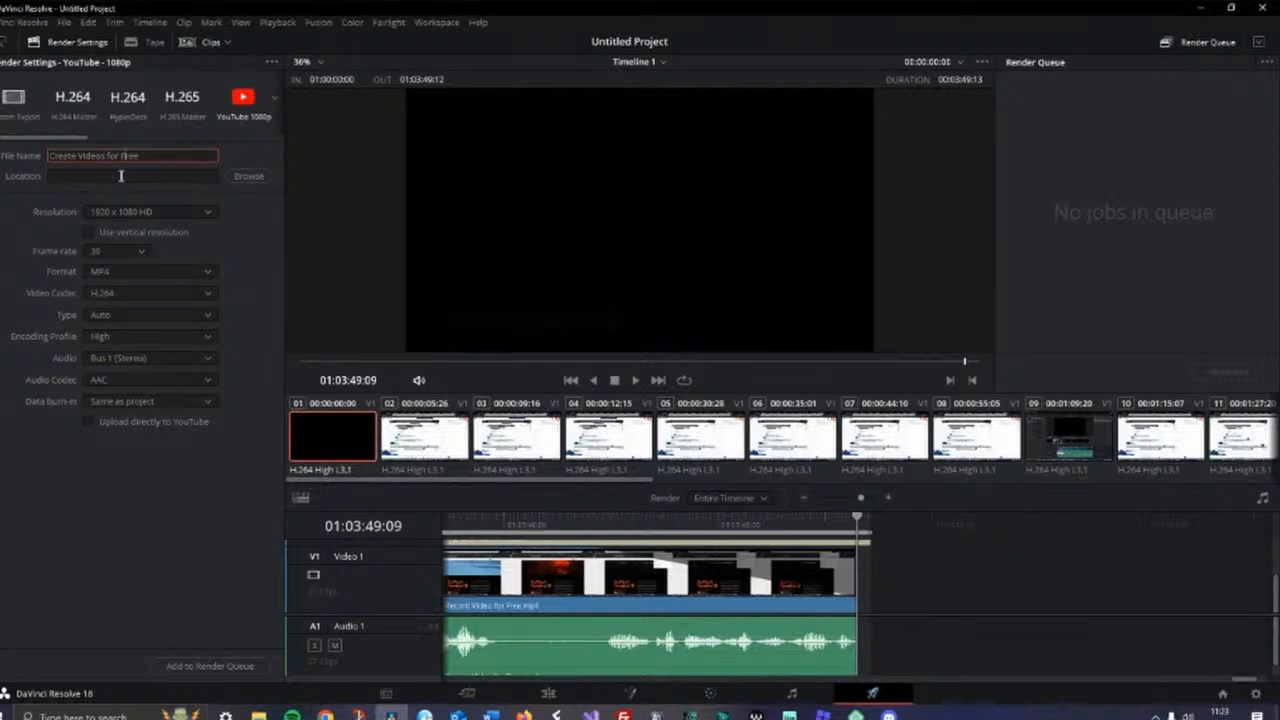
Set the render location to the eastlight folder on New Volume (D:)
click(245, 197)
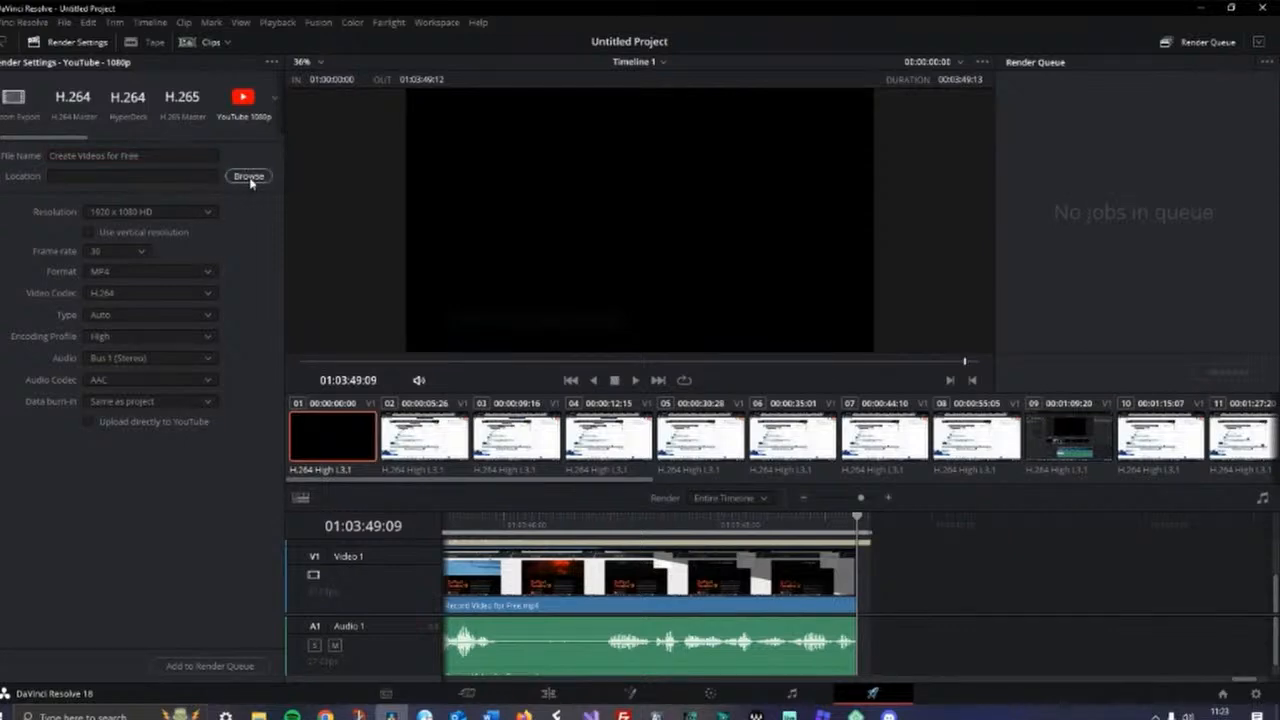
click(249, 177)
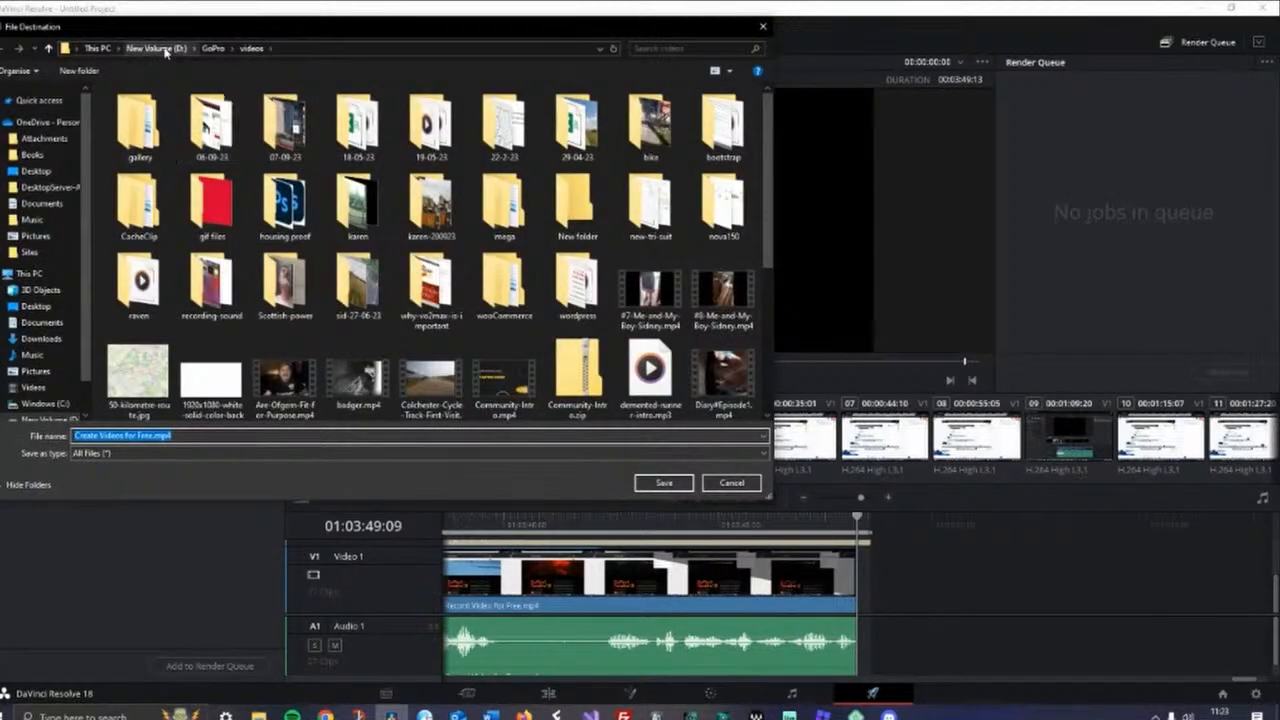
click(165, 52)
double_click(219, 134)
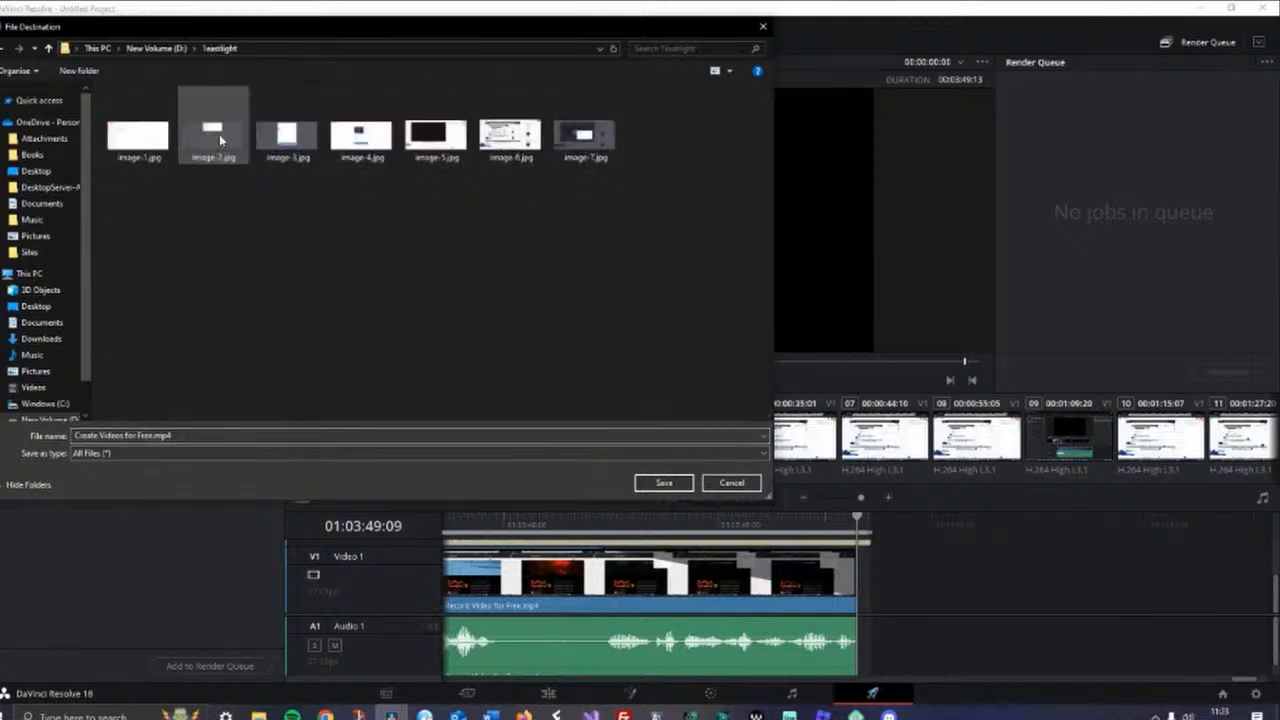
click(664, 484)
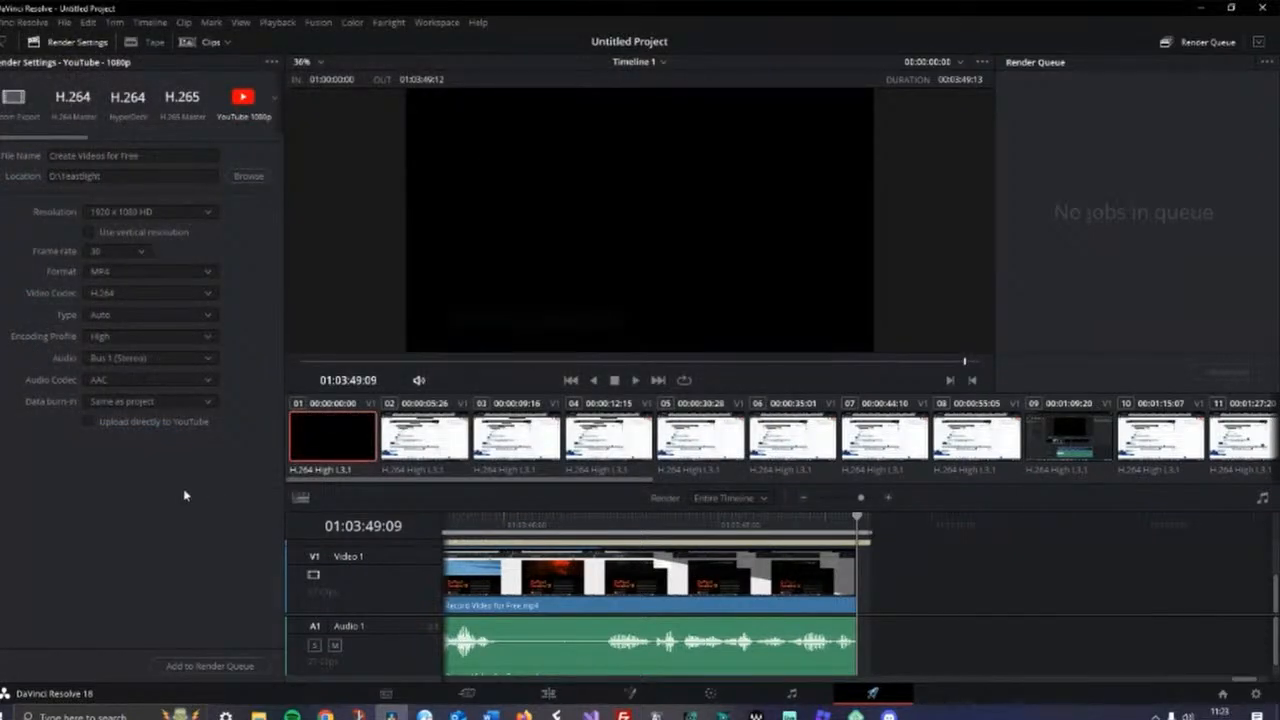
Add the timeline to the render queue and render all jobs
click(88, 423)
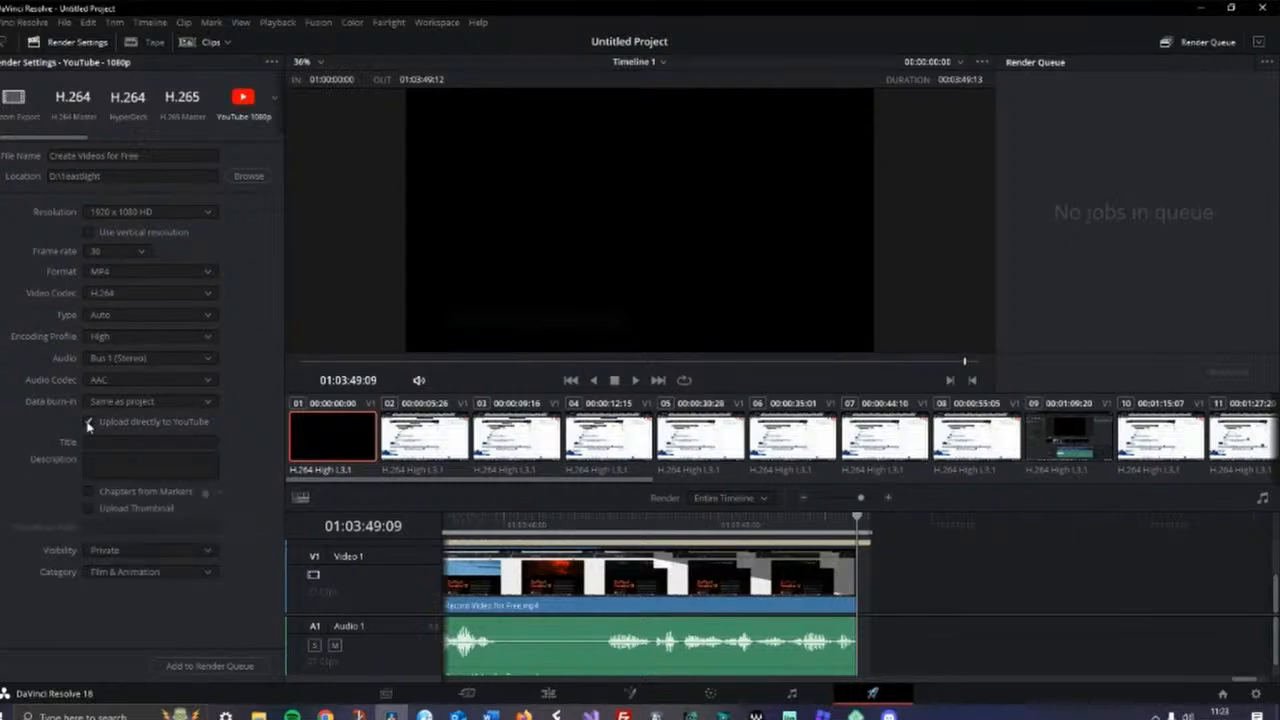
click(88, 423)
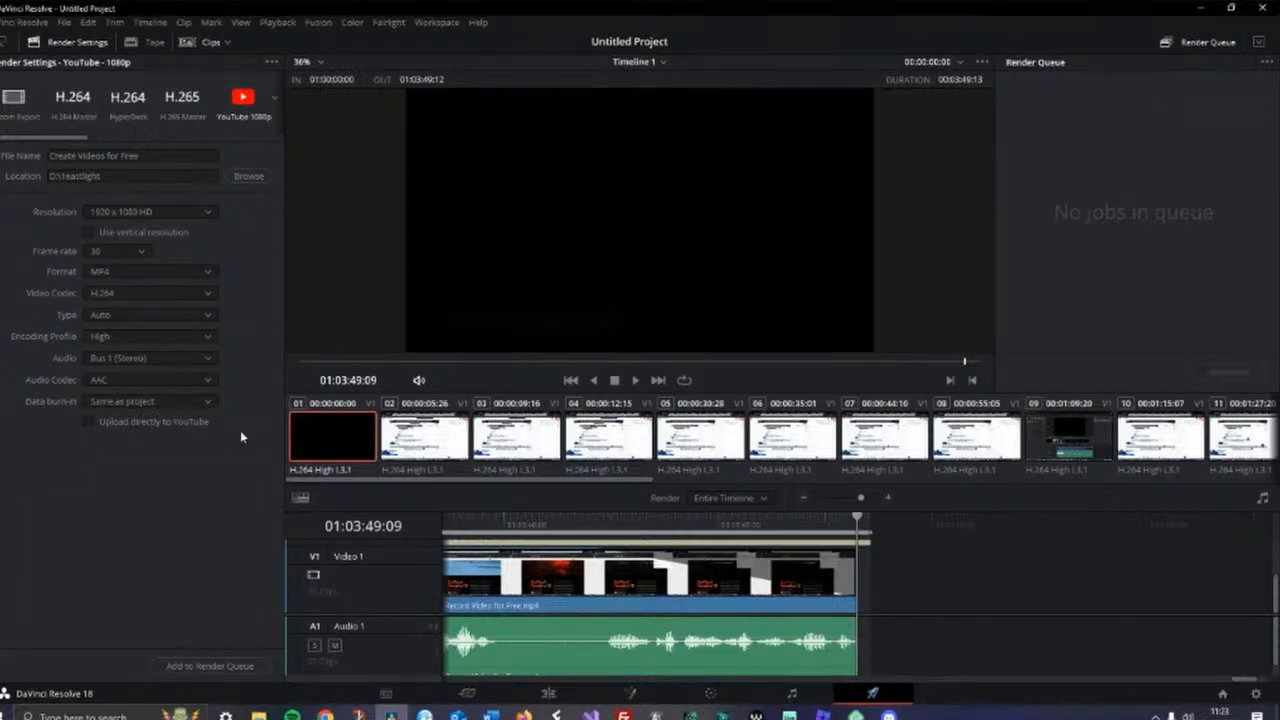
click(198, 666)
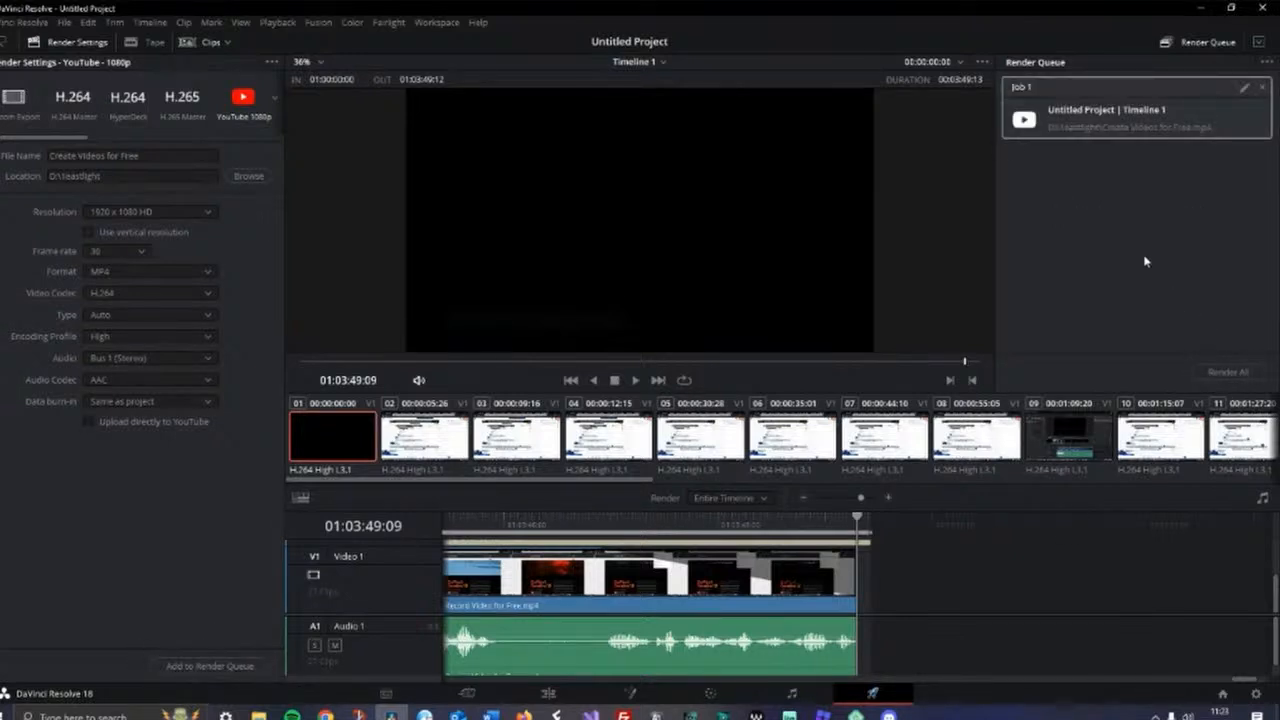
click(1228, 373)
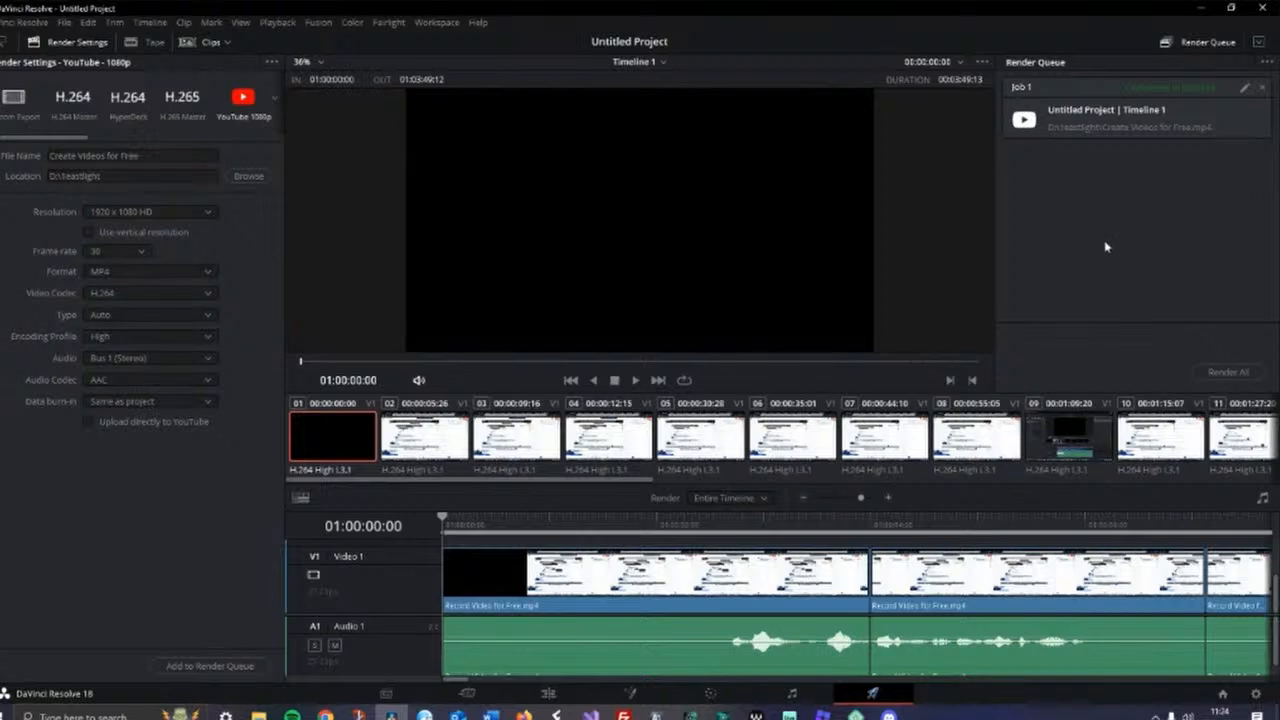
Switch to the forum post in the browser and open its Canva link
click(524, 714)
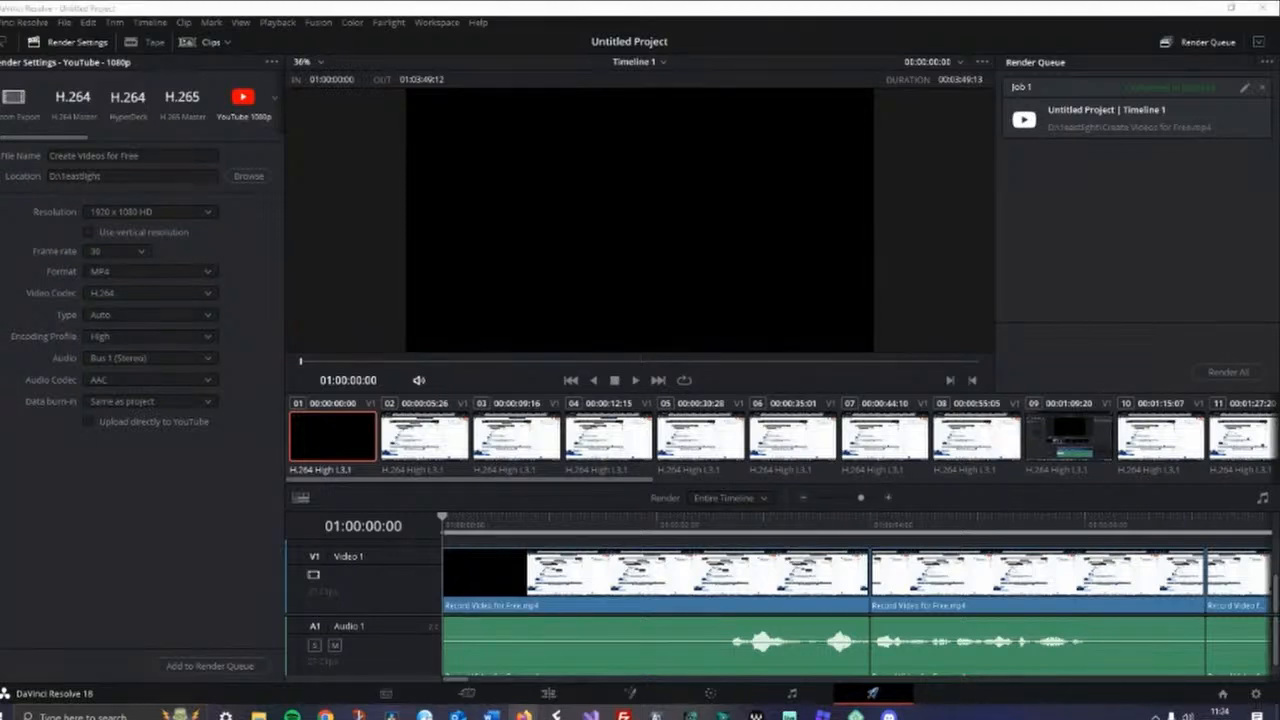
click(459, 654)
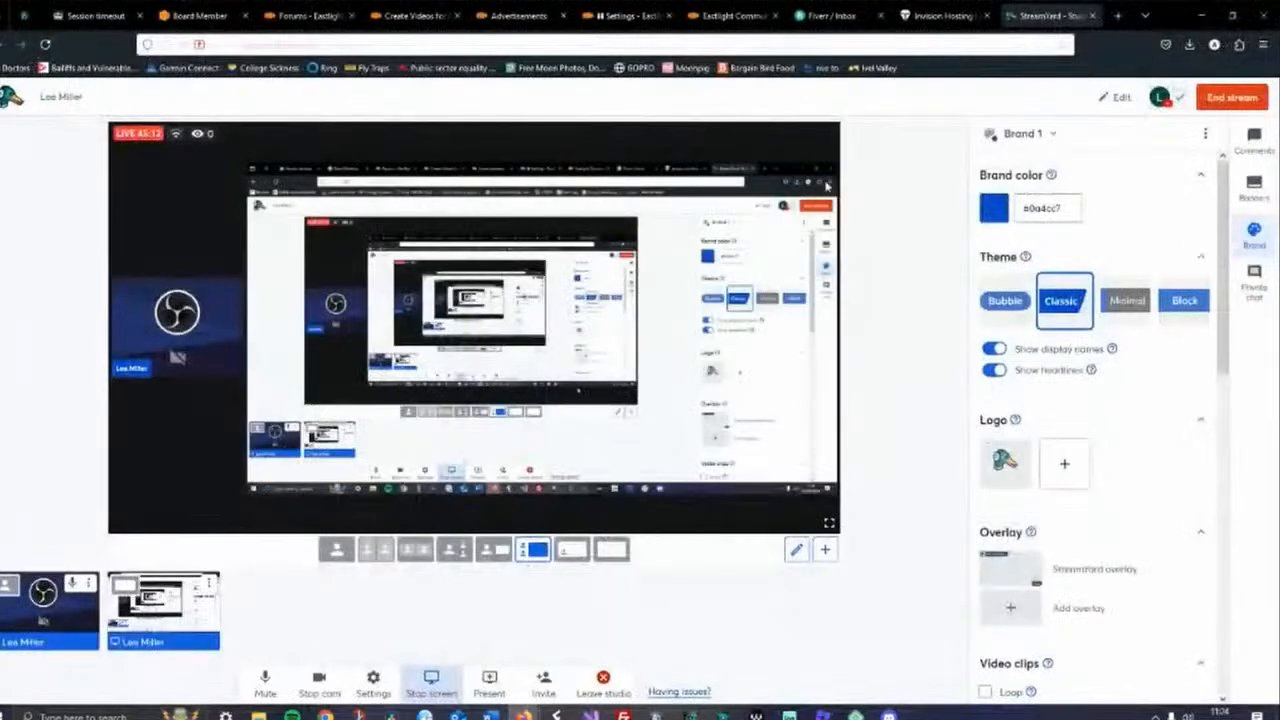
click(418, 16)
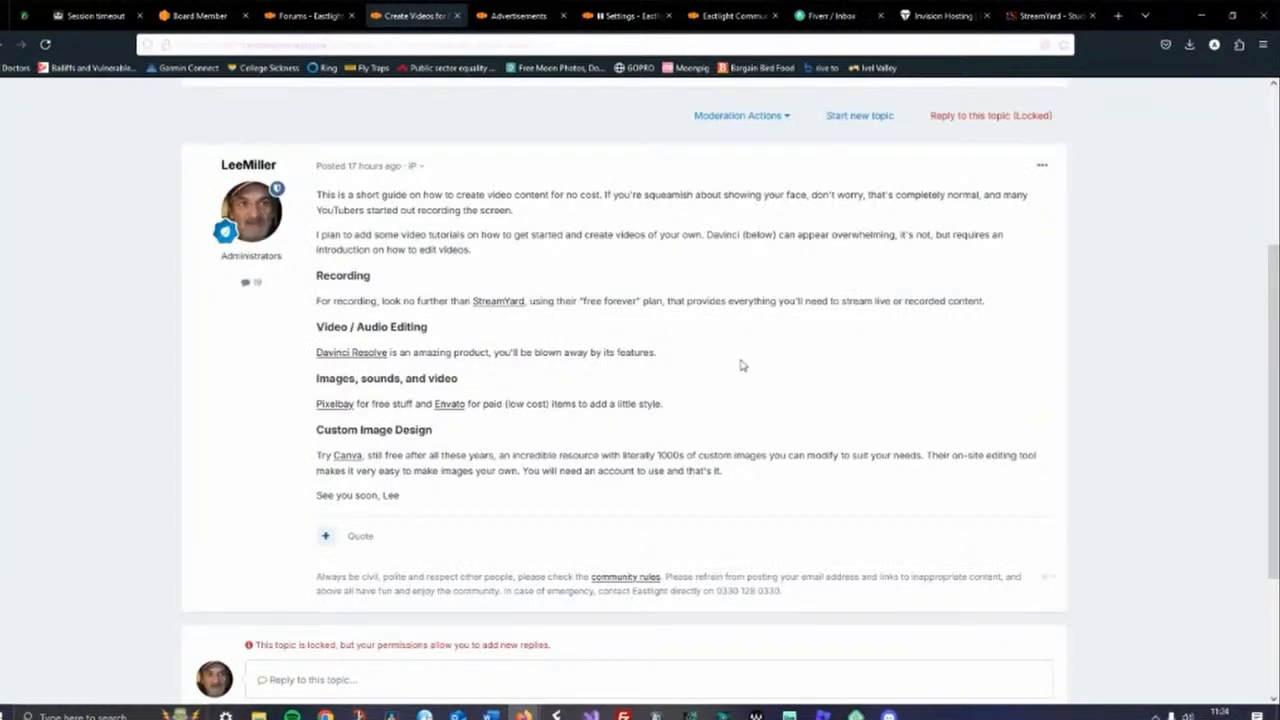
click(346, 457)
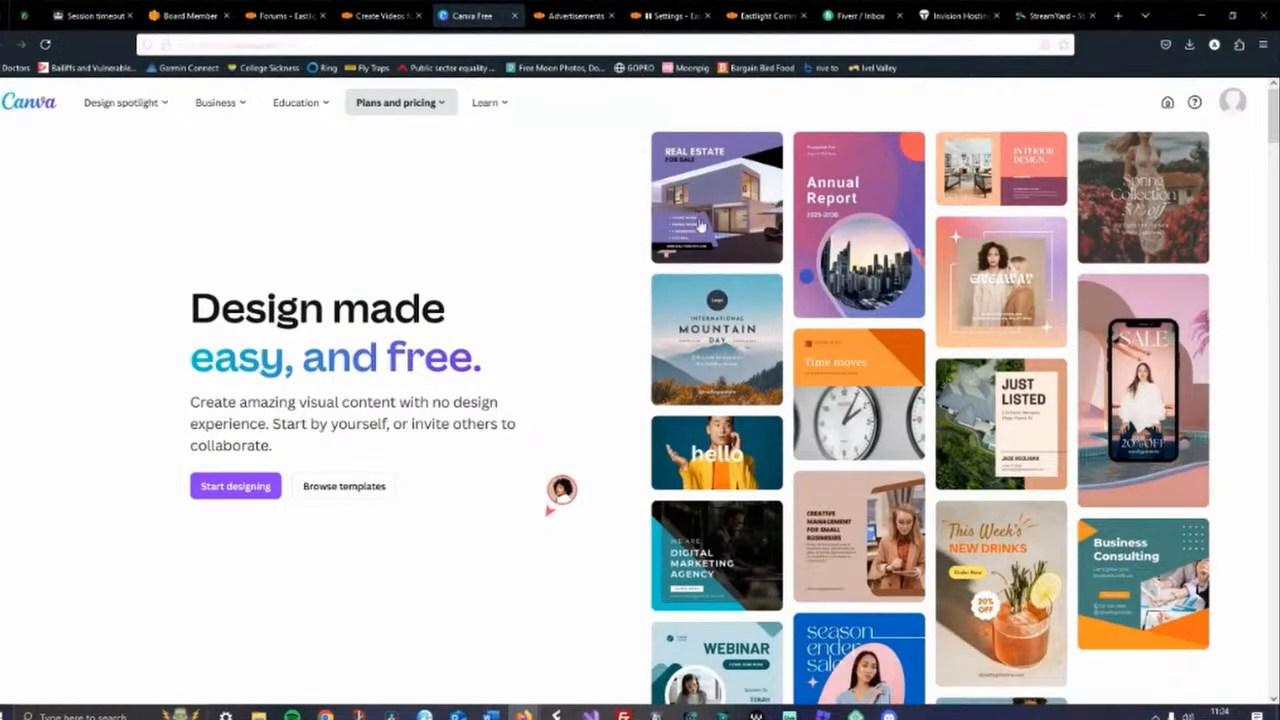
Open the Canva Templates page from the account area
click(1232, 104)
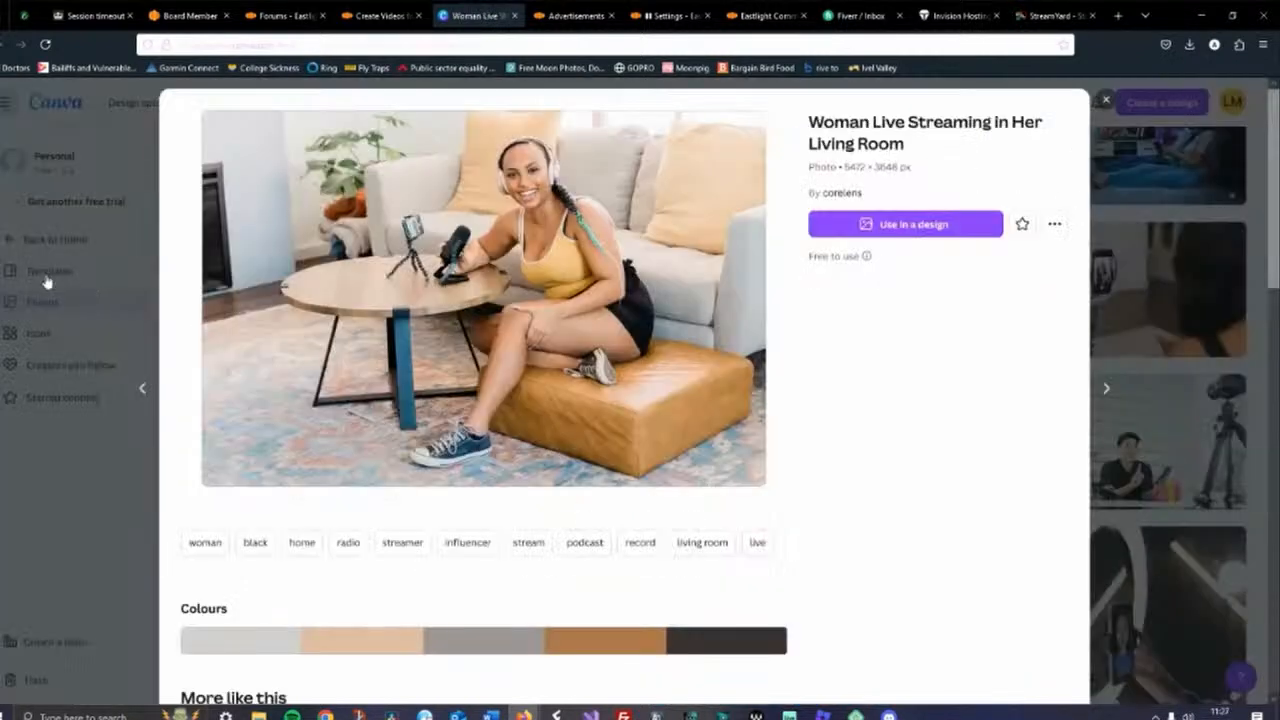
click(45, 282)
click(44, 277)
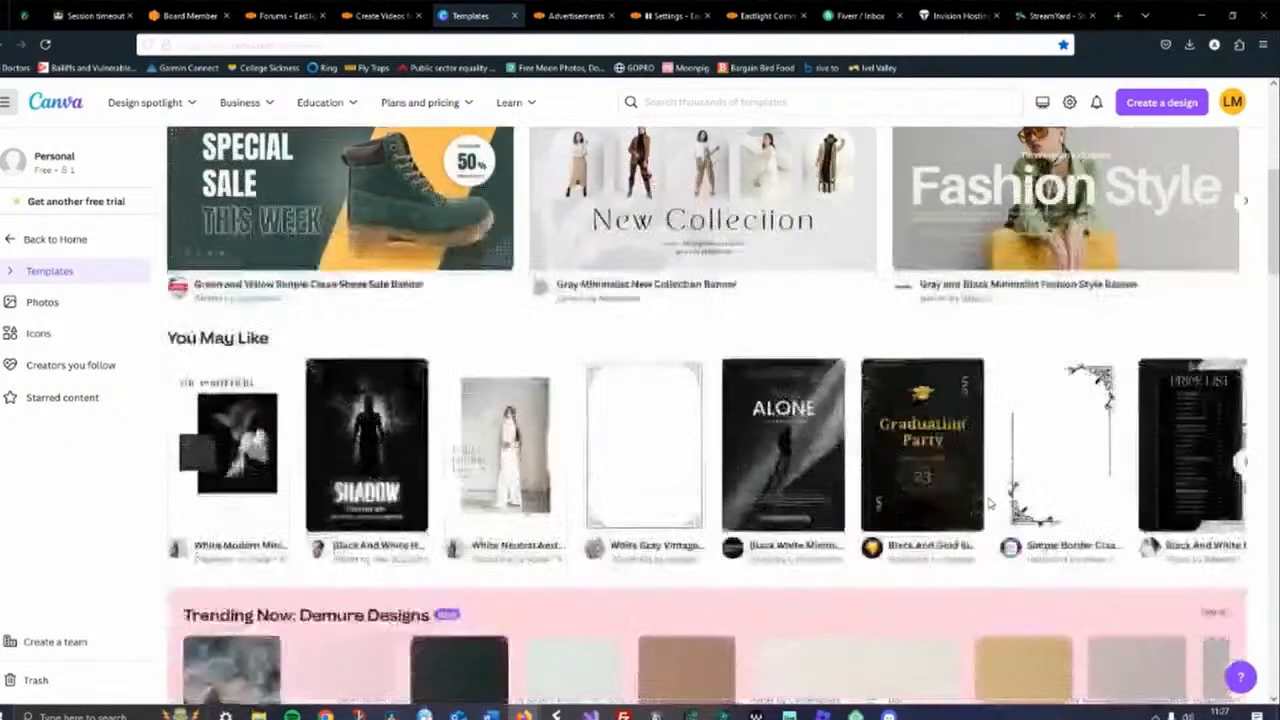
Scroll to Presentations and customise the White and Blue Professional Modern Technology Pitch Deck template
scroll(990, 510, down, 3)
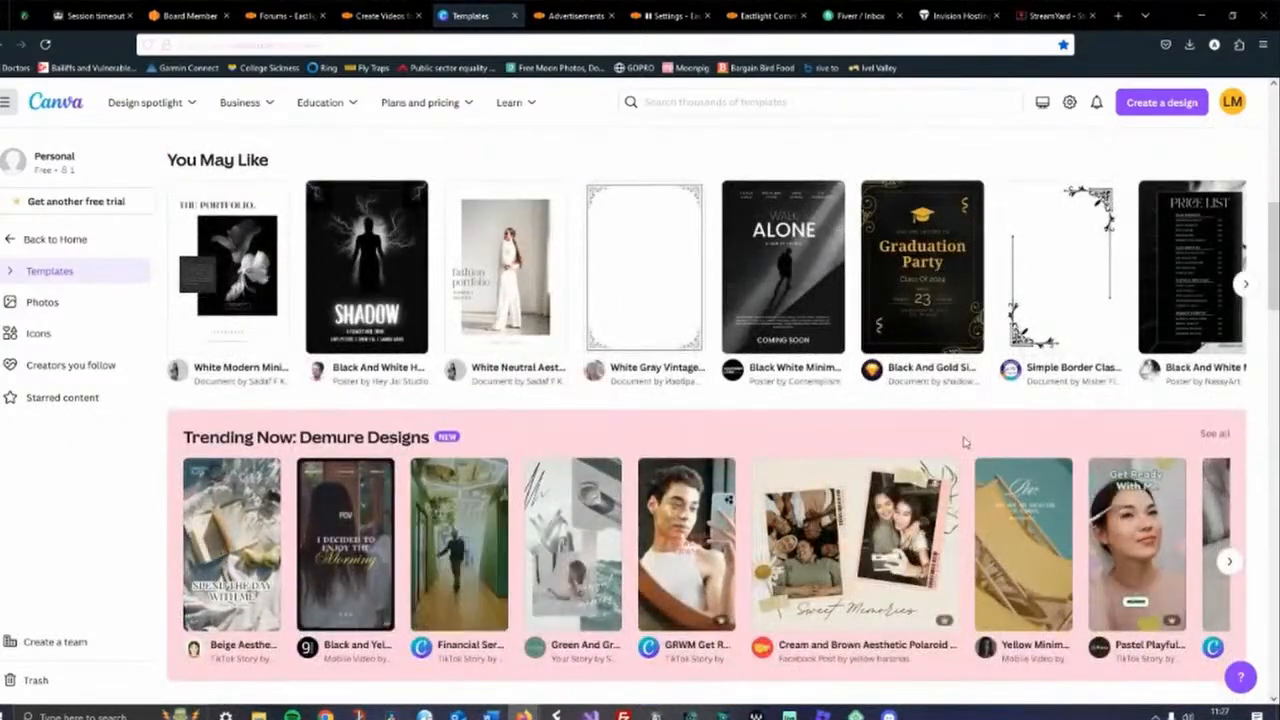
scroll(965, 447, down, 3)
scroll(965, 447, down, 4)
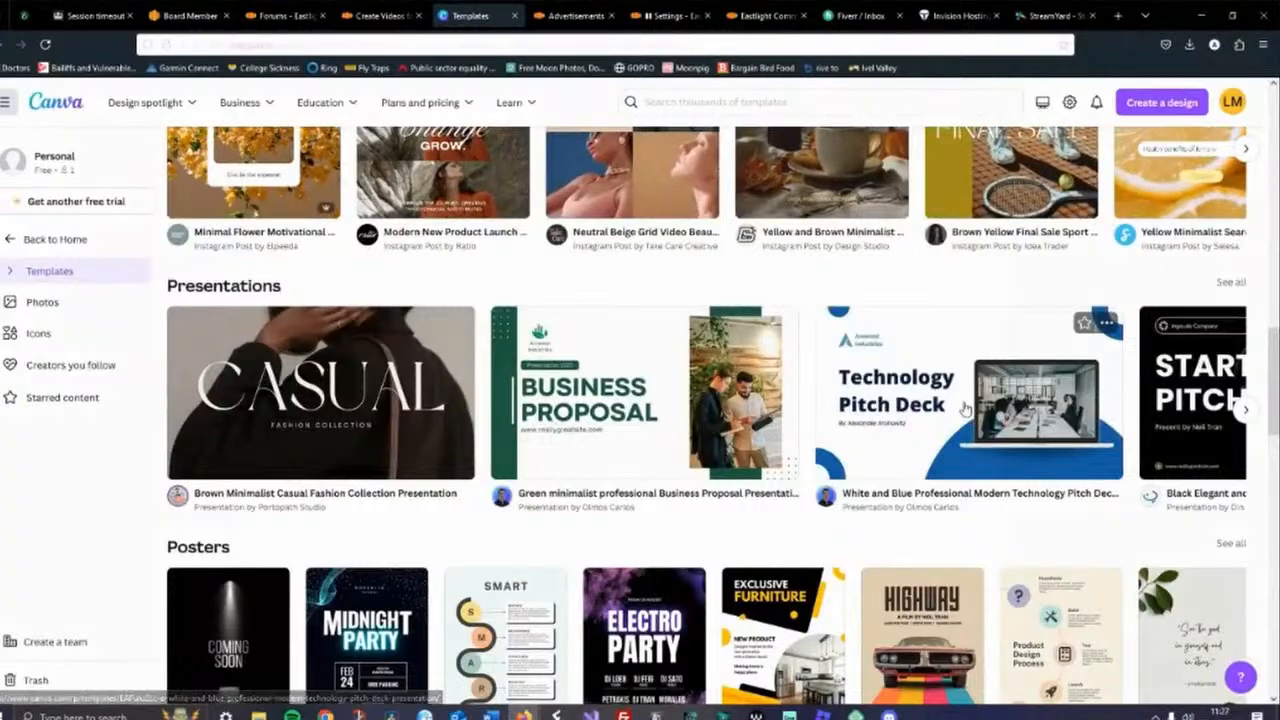
click(965, 447)
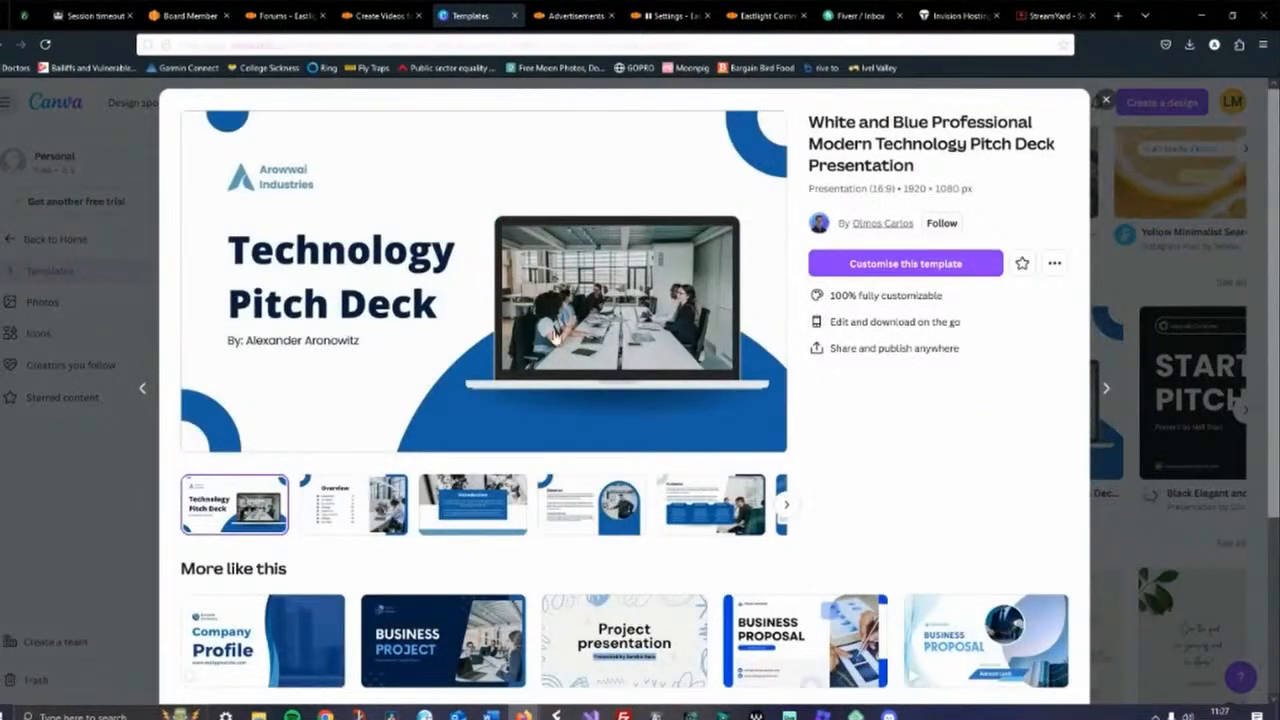
click(881, 265)
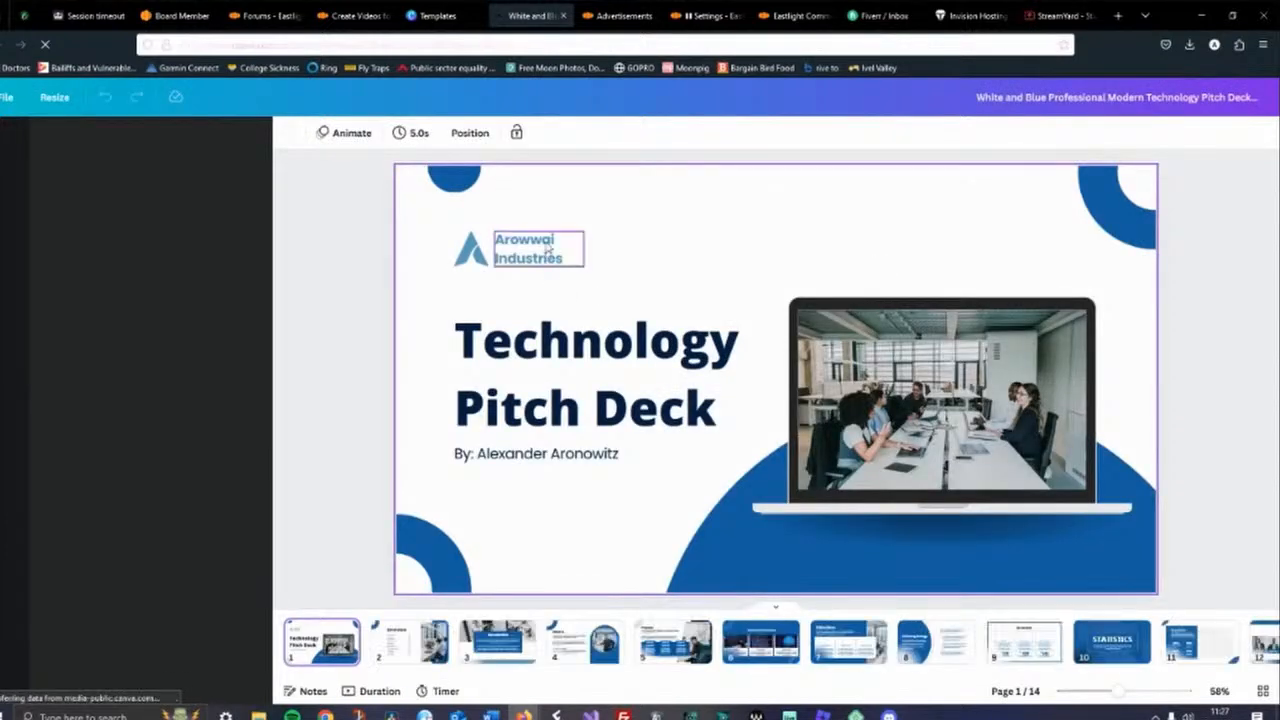
Replace the logo text Arowwai Industries with Eastlight Homes
click(547, 248)
double_click(561, 258)
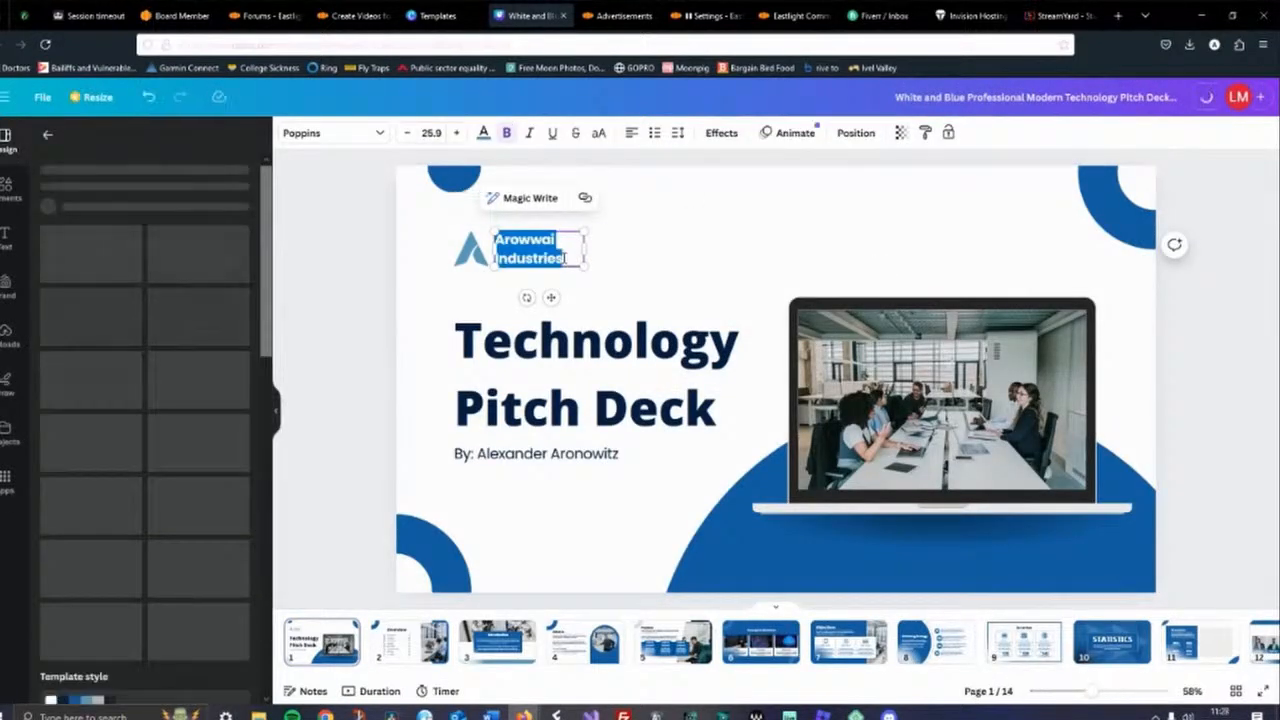
text(Eas)
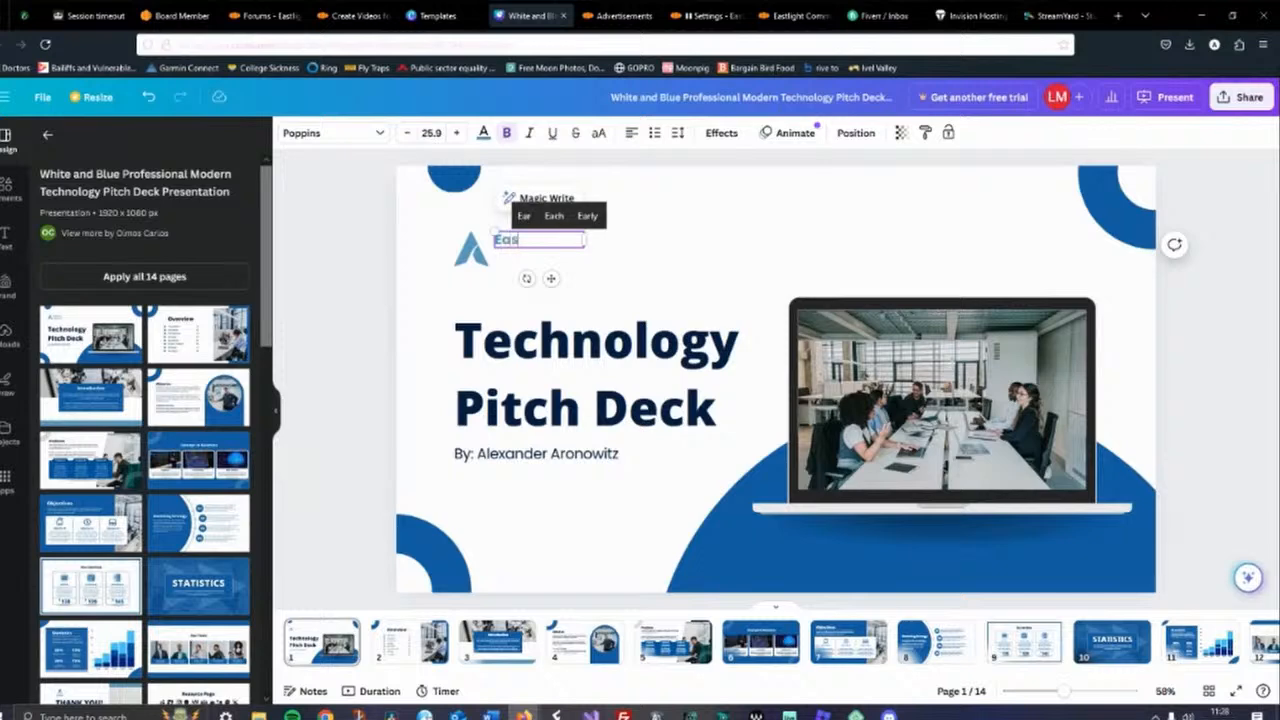
text(tlight)
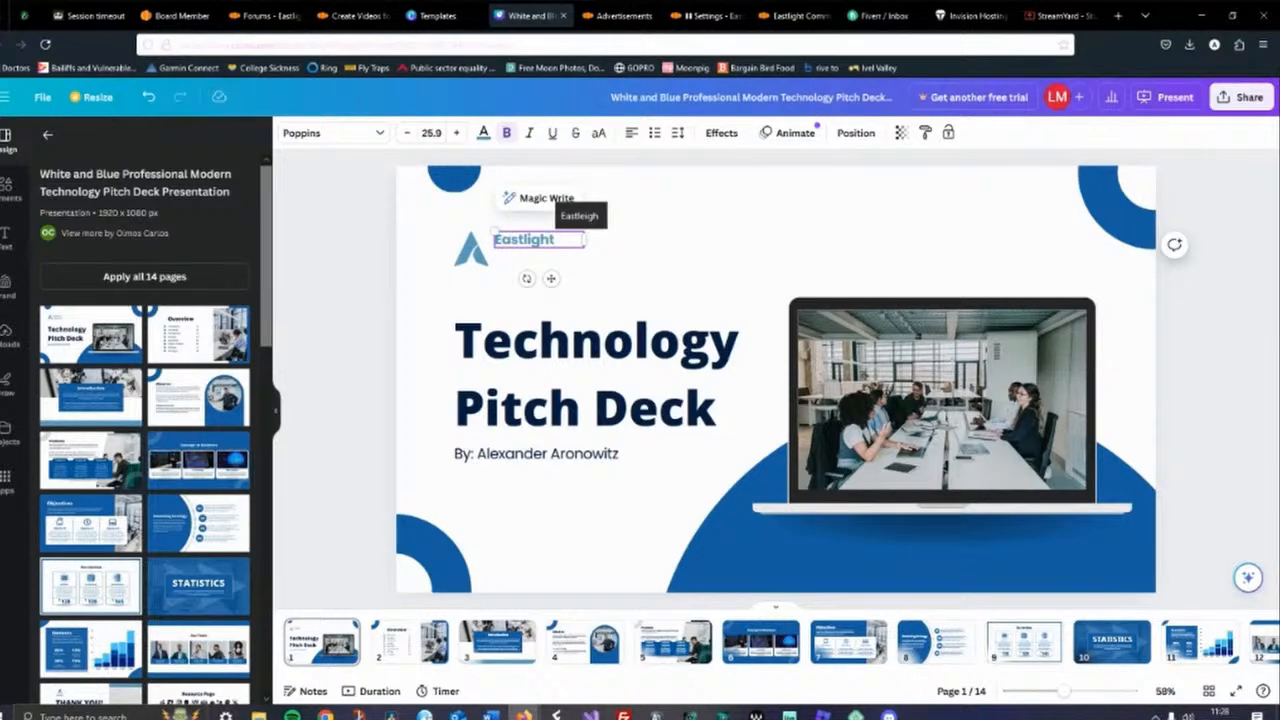
key(Return)
text(Homes)
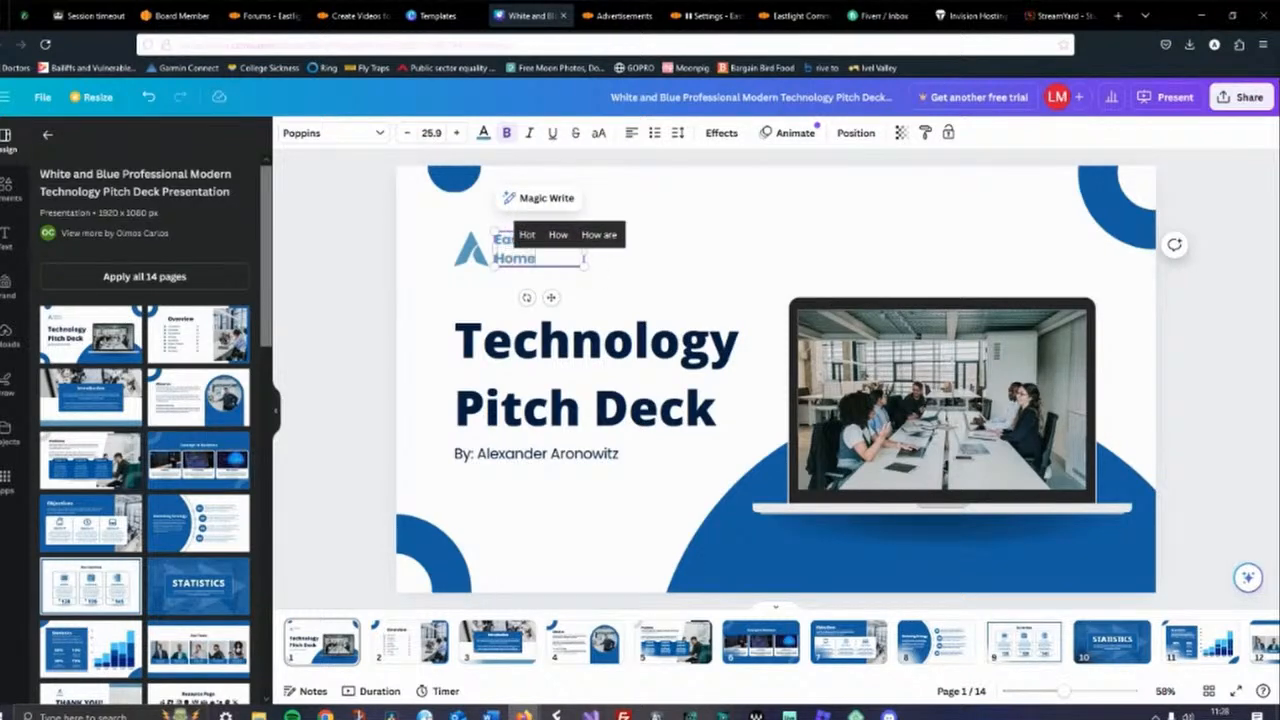
click(654, 266)
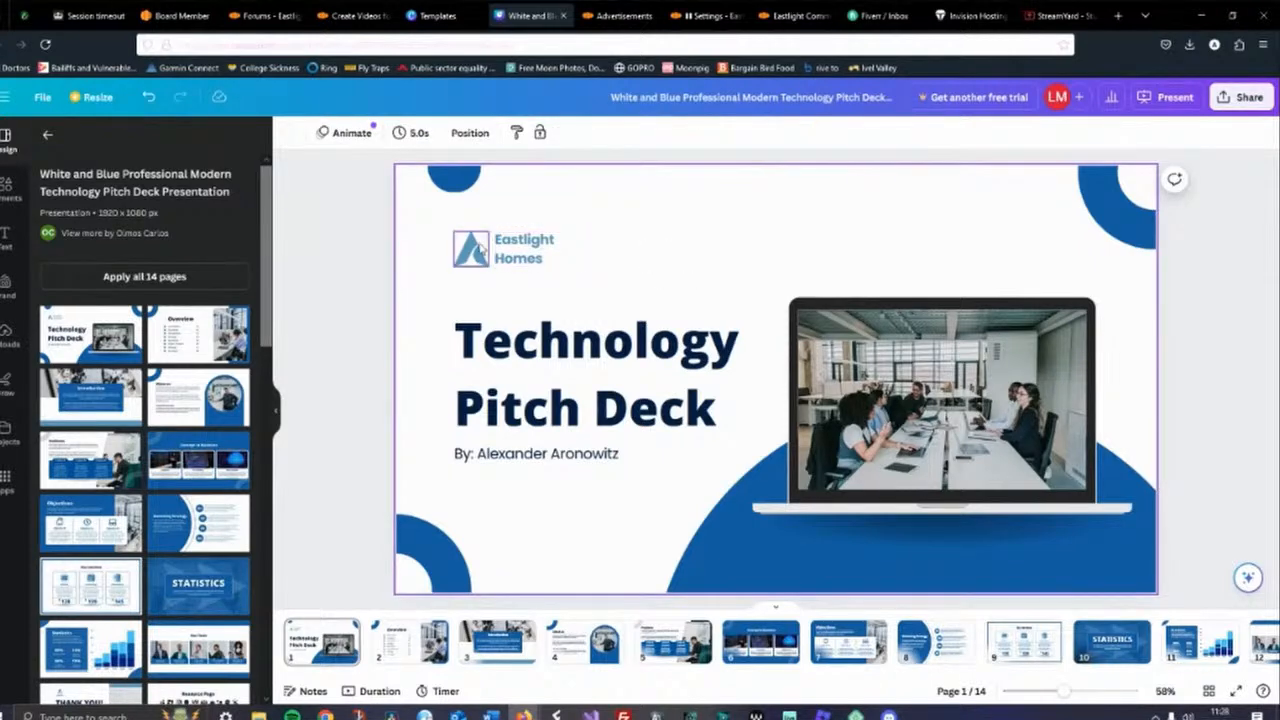
Replace the slide title text with Create Videos
click(588, 350)
click(588, 350)
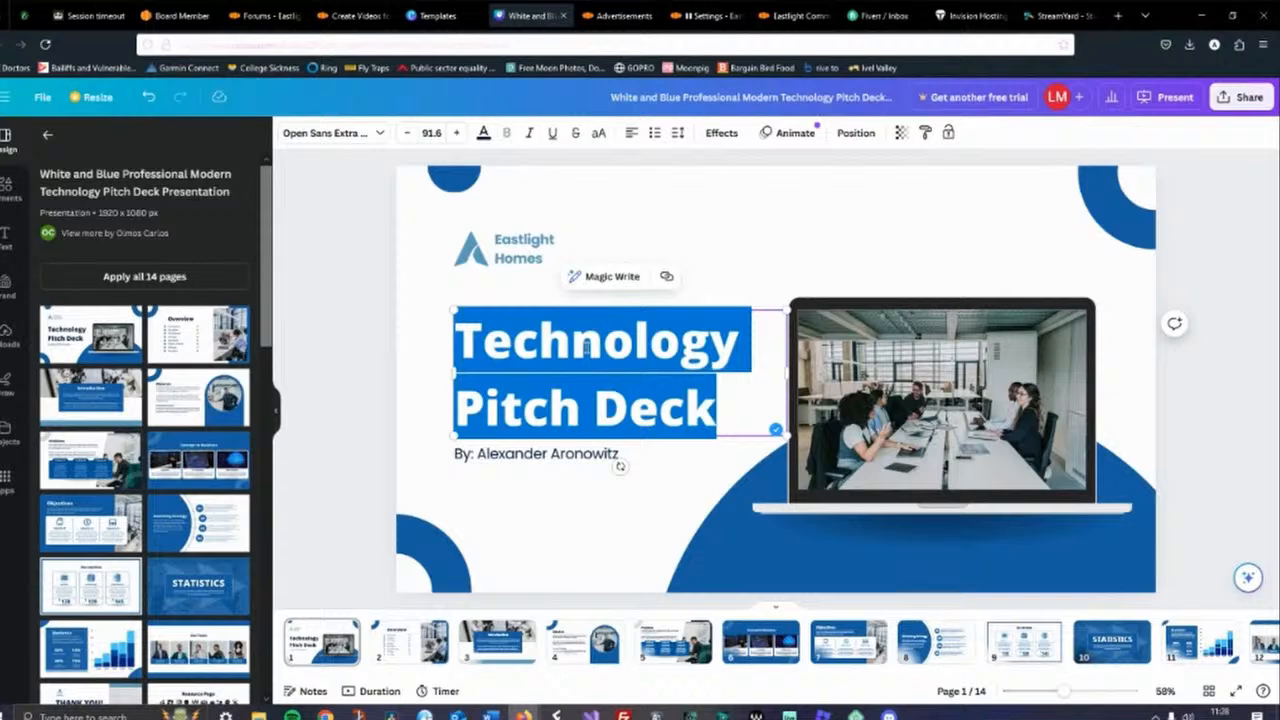
click(588, 350)
drag(714, 404, 460, 336)
key(BackSpace)
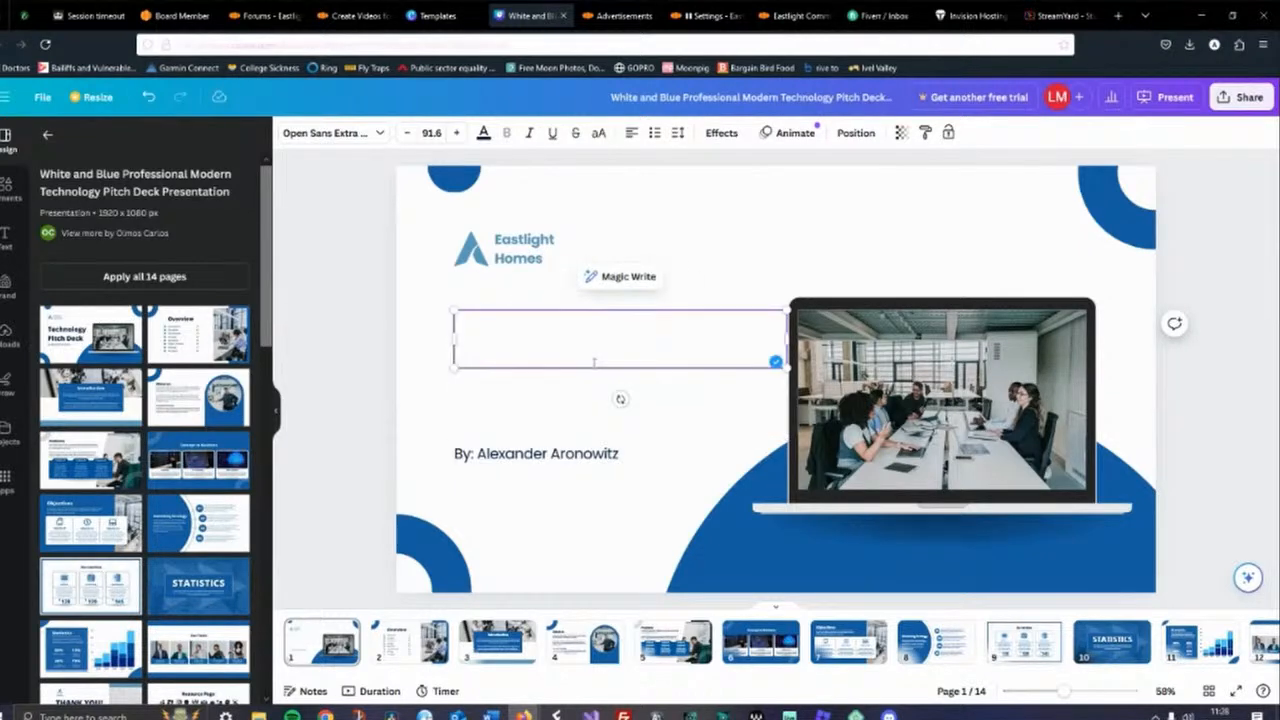
text(Cr)
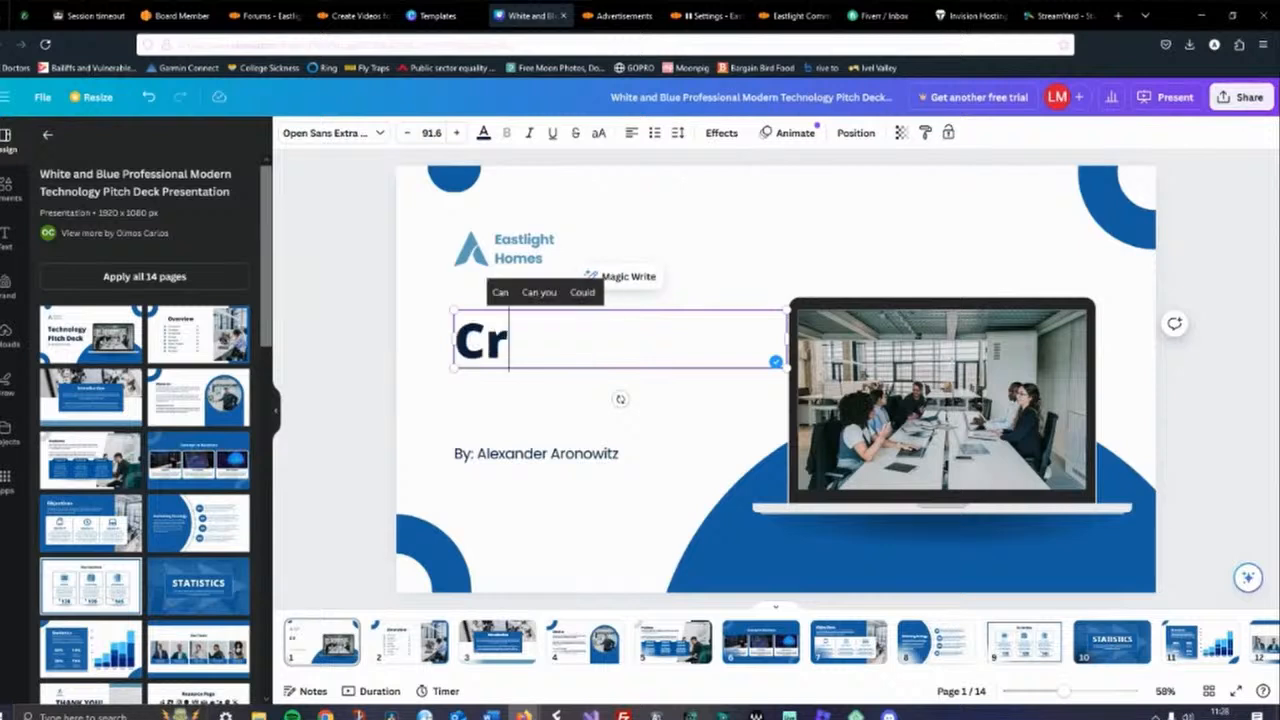
text(eate Videos)
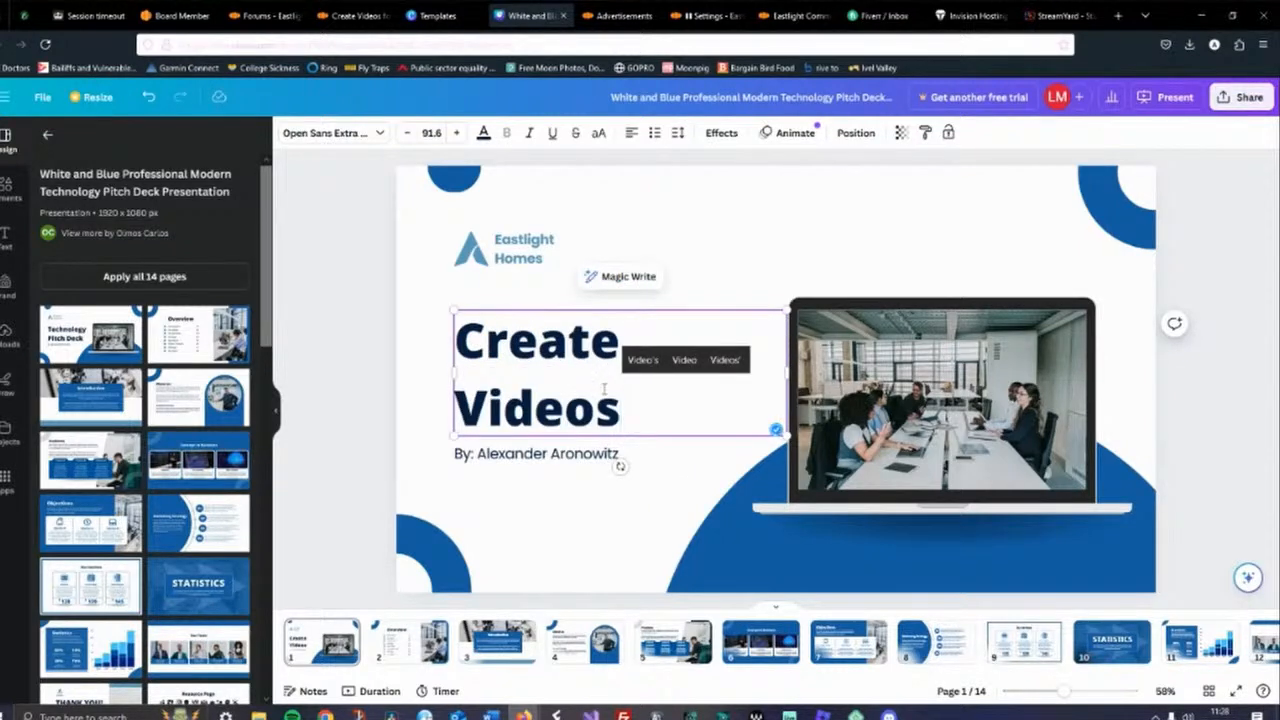
Reduce the title font size to 83.6 and extend the title to Create Videos for Free!!
click(406, 133)
click(406, 133)
click(406, 137)
click(406, 137)
click(406, 137)
click(406, 137)
click(406, 137)
click(406, 137)
text(for)
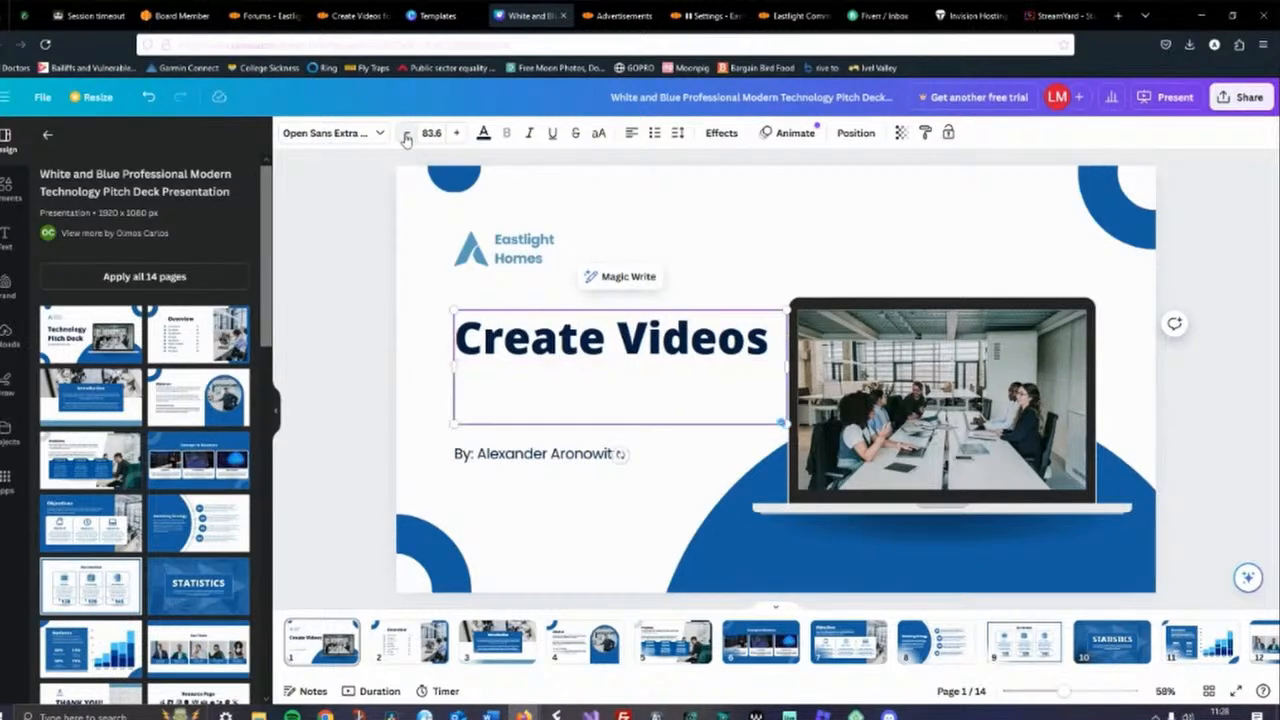
text( Free)
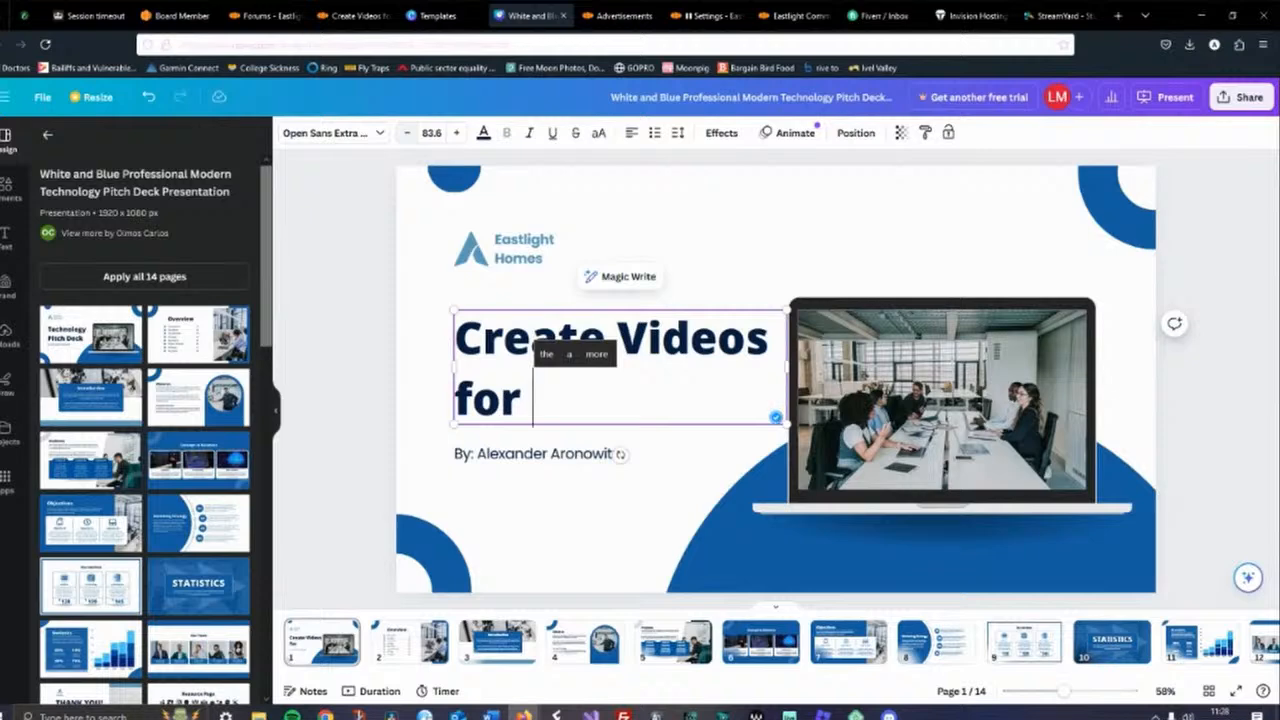
text(!!)
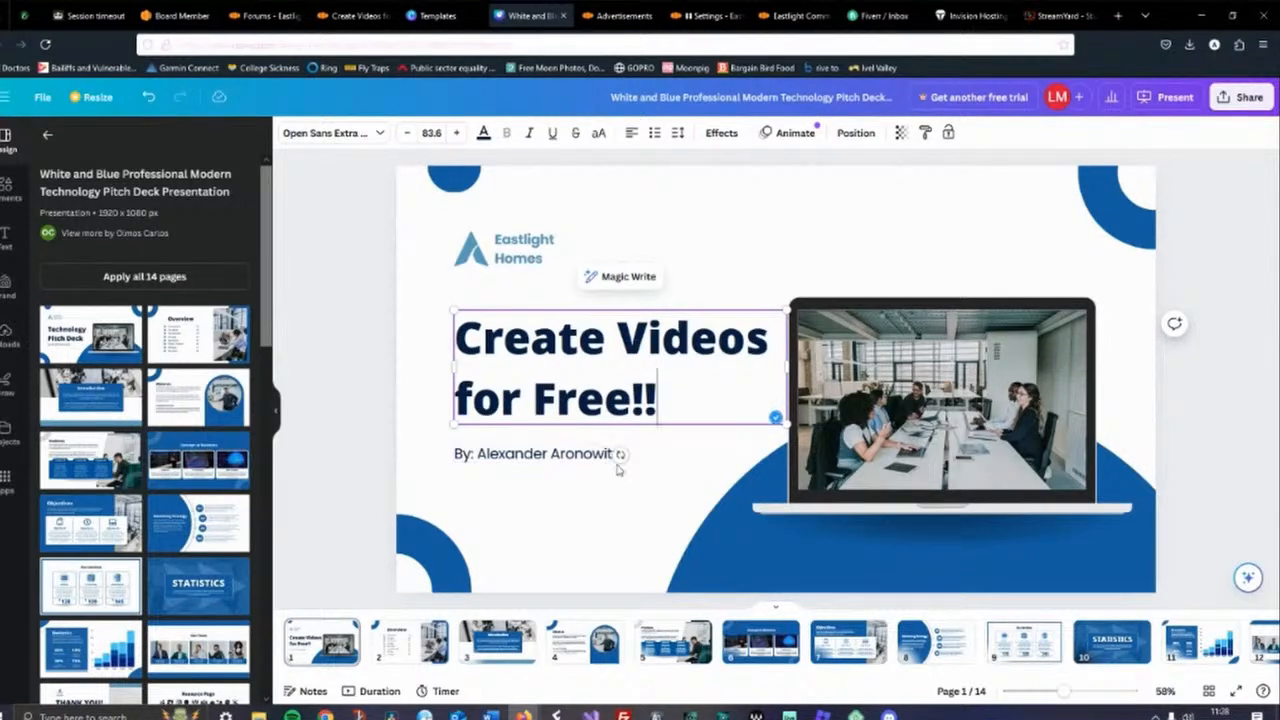
Replace the author name in the By: line with the presenter's own name
click(601, 456)
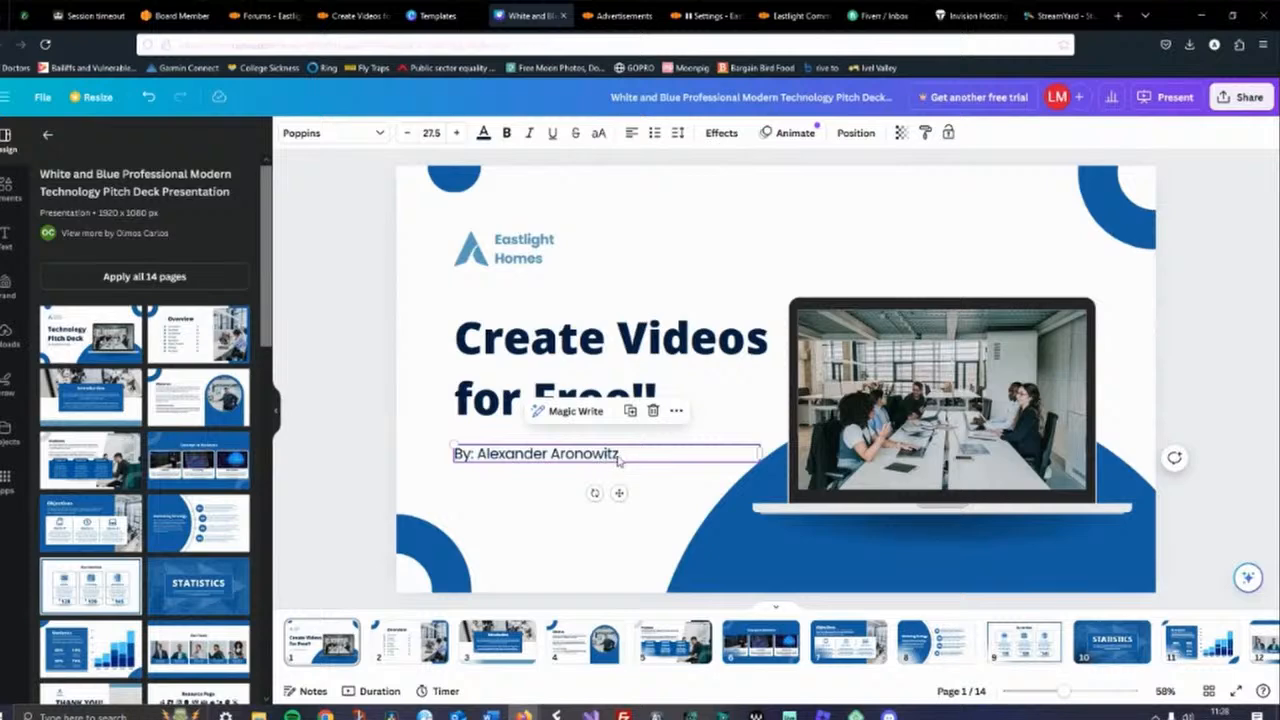
click(621, 455)
click(621, 455)
key(BackSpace)
key(BackSpace)
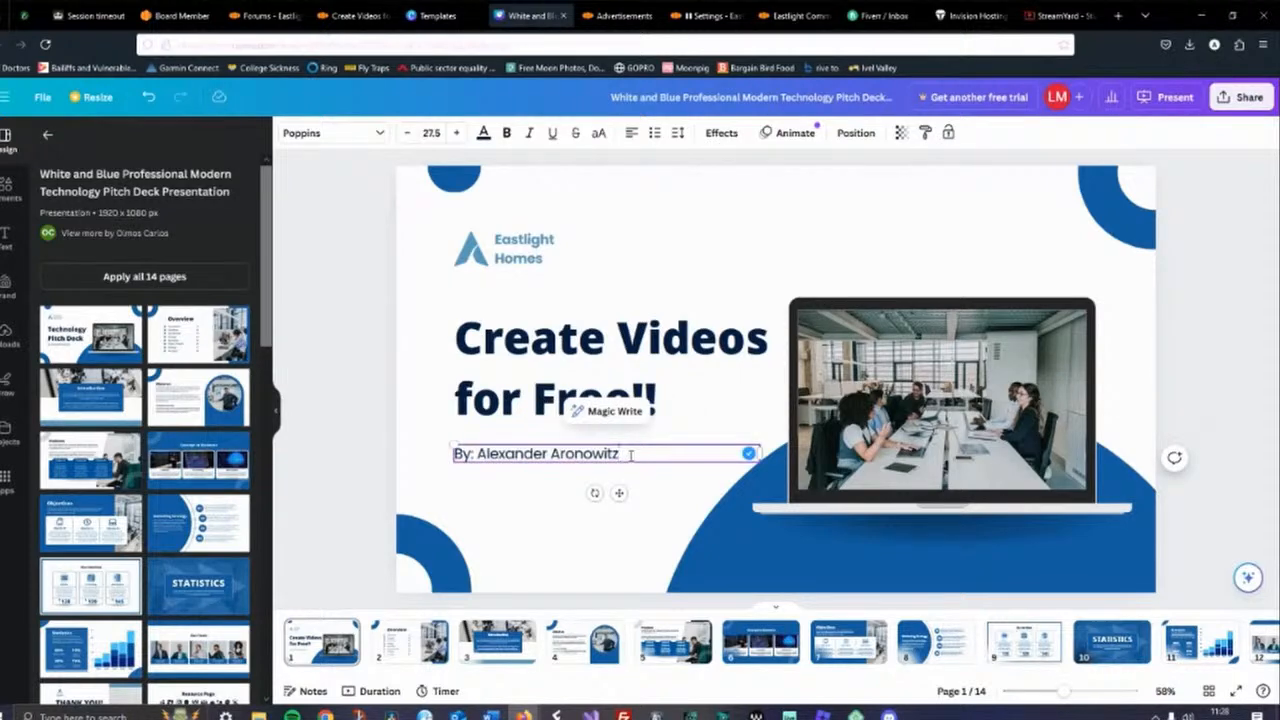
key(BackSpace)
key(BackSpace)
key(BackSpace)
key(BackSpace)
key(BackSpace)
key(BackSpace)
key(BackSpace)
key(BackSpace)
key(BackSpace)
key(BackSpace)
key(BackSpace)
key(BackSpace)
key(BackSpace)
key(BackSpace)
key(BackSpace)
key(BackSpace)
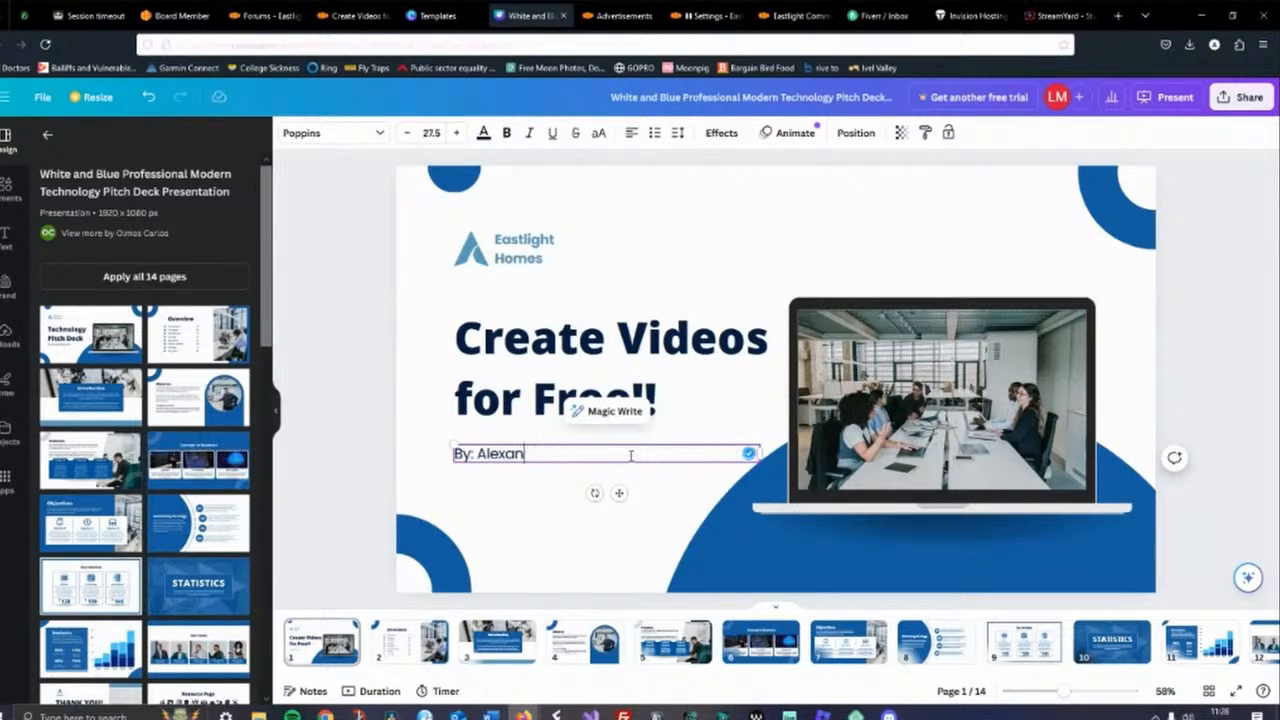
key(BackSpace)
text(Lee Miller)
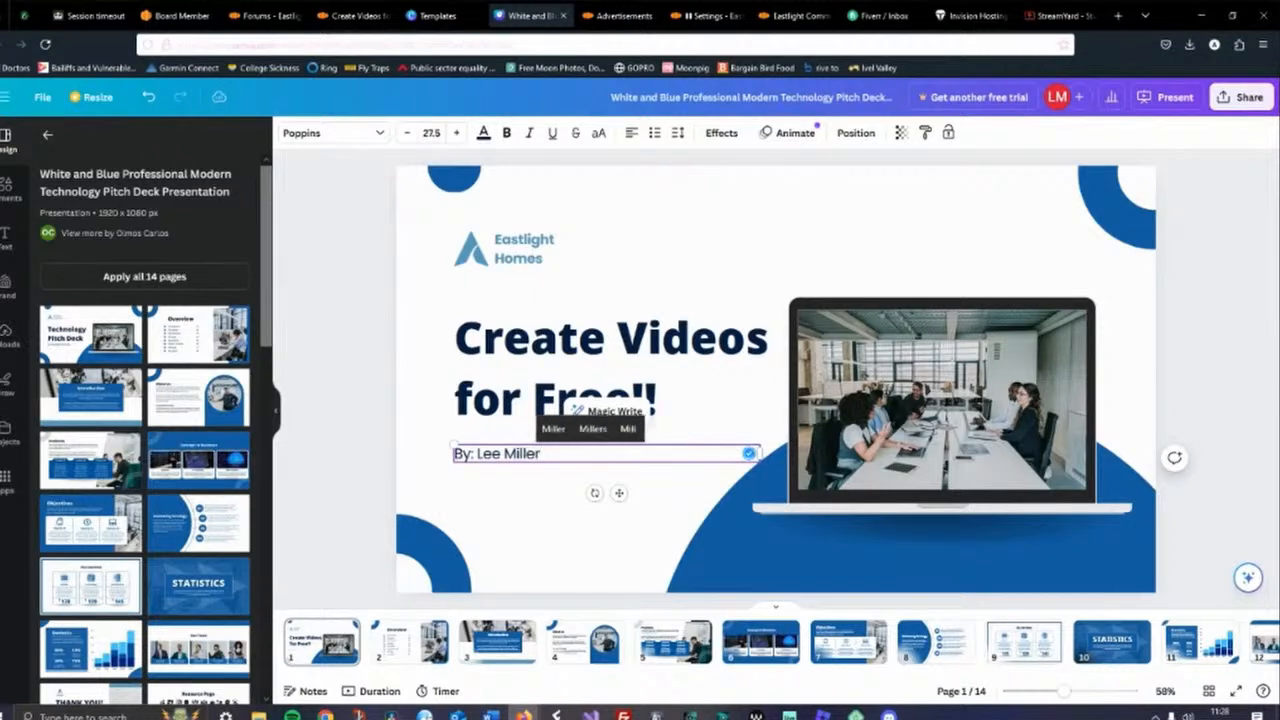
click(1175, 374)
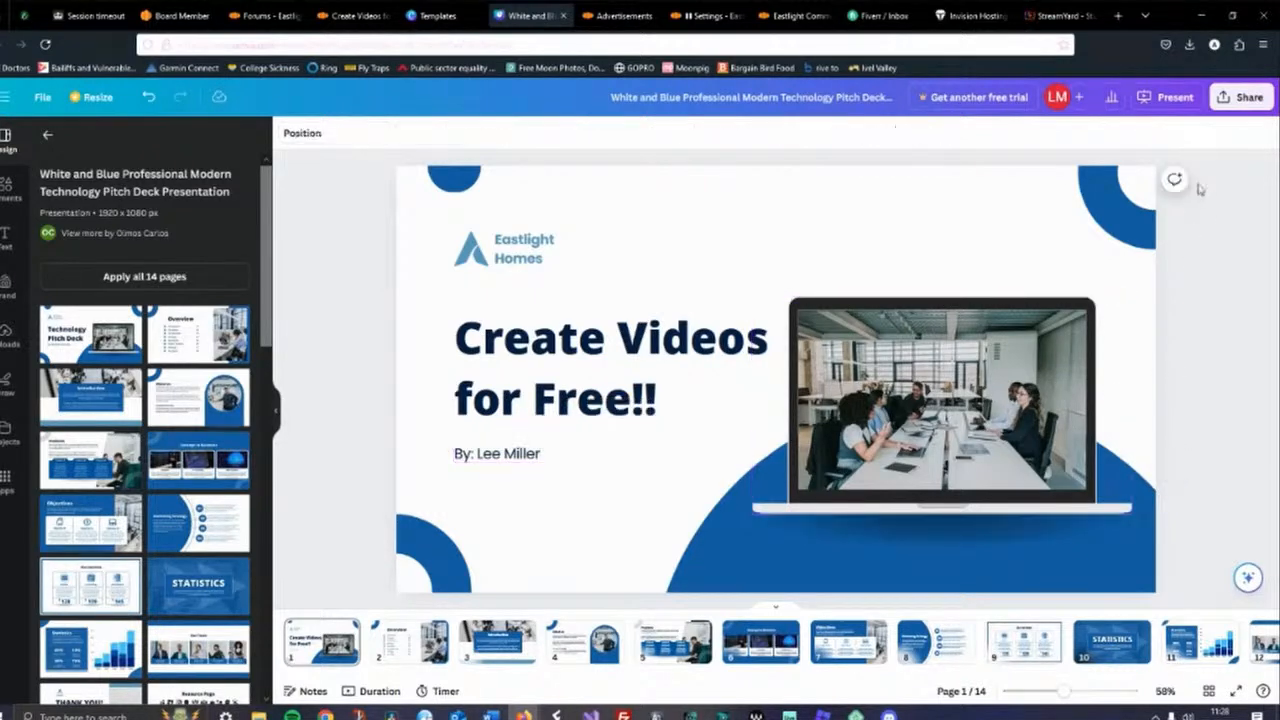
Open the design's download options and set the file type to JPG
click(1242, 97)
click(1059, 458)
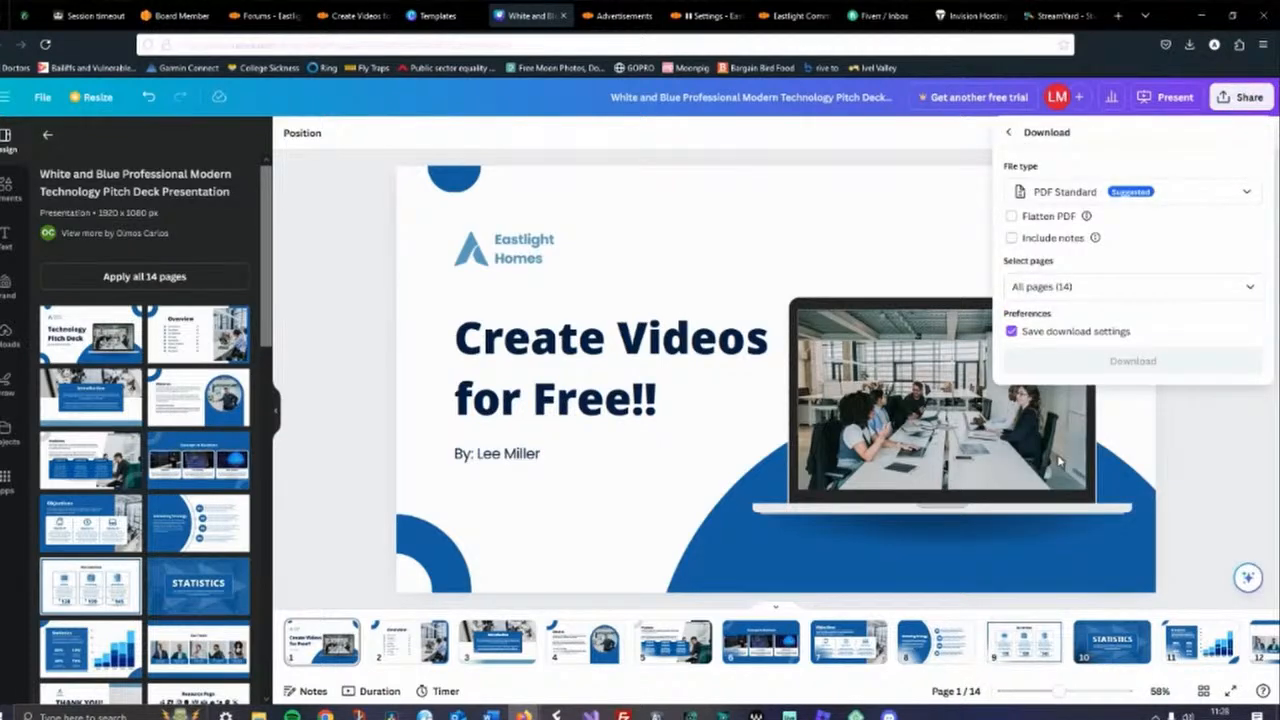
click(1091, 196)
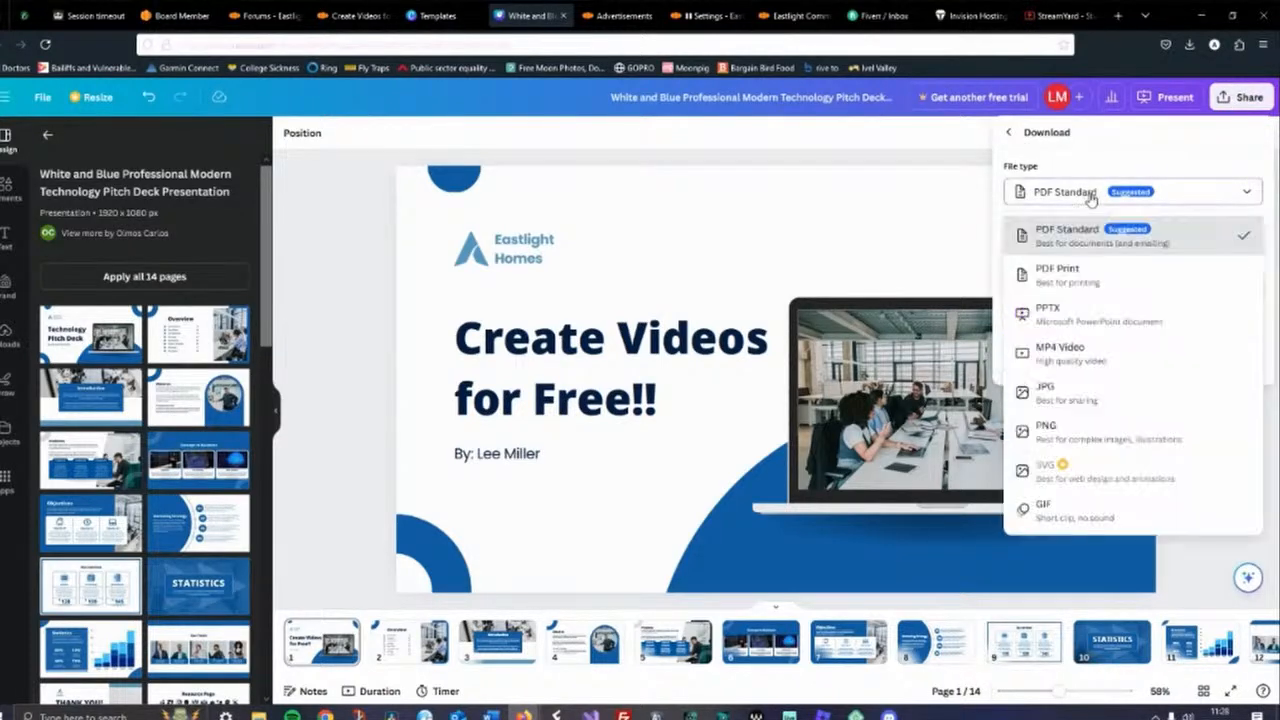
click(1094, 396)
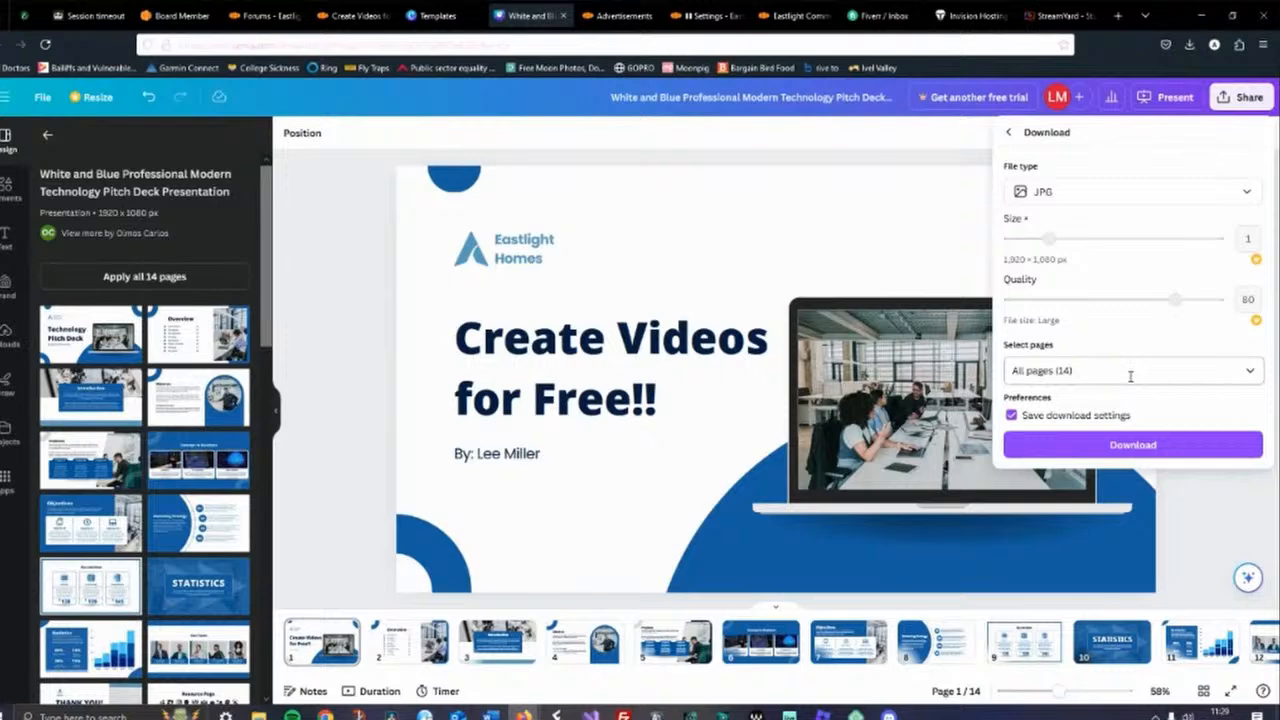
Limit the download to page 1 only and download the slide as a JPG
click(1249, 370)
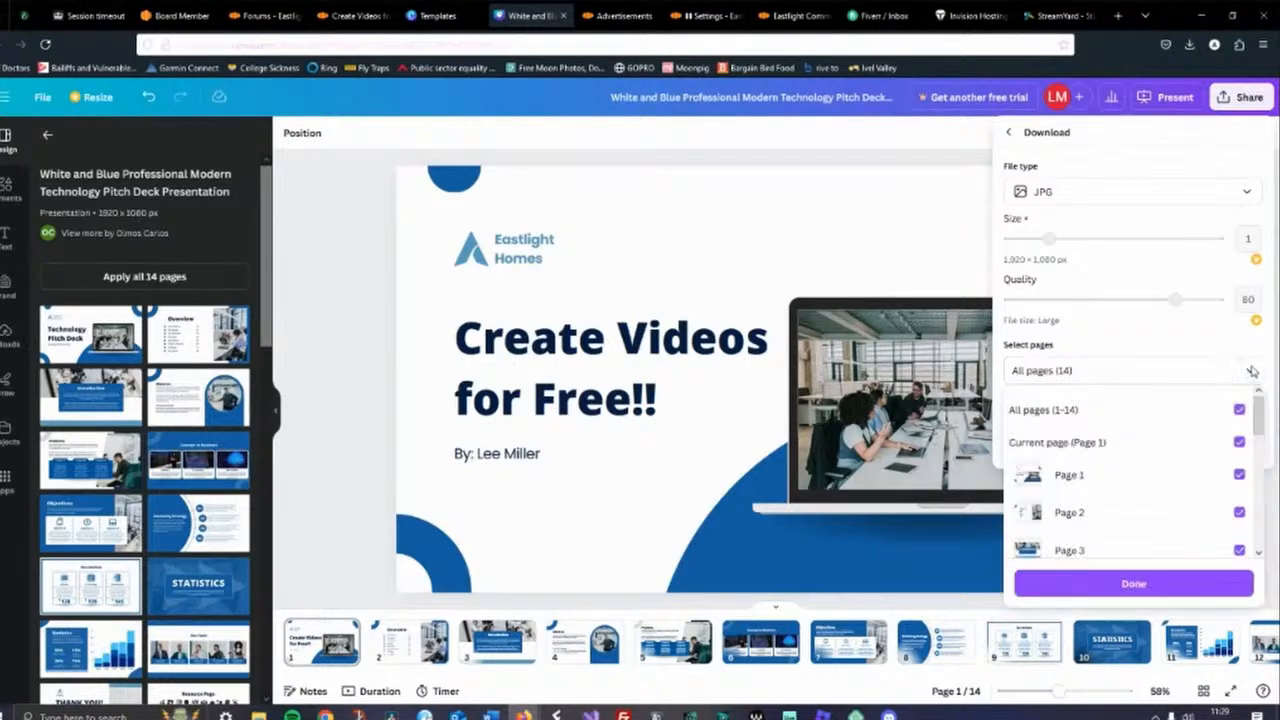
click(1098, 479)
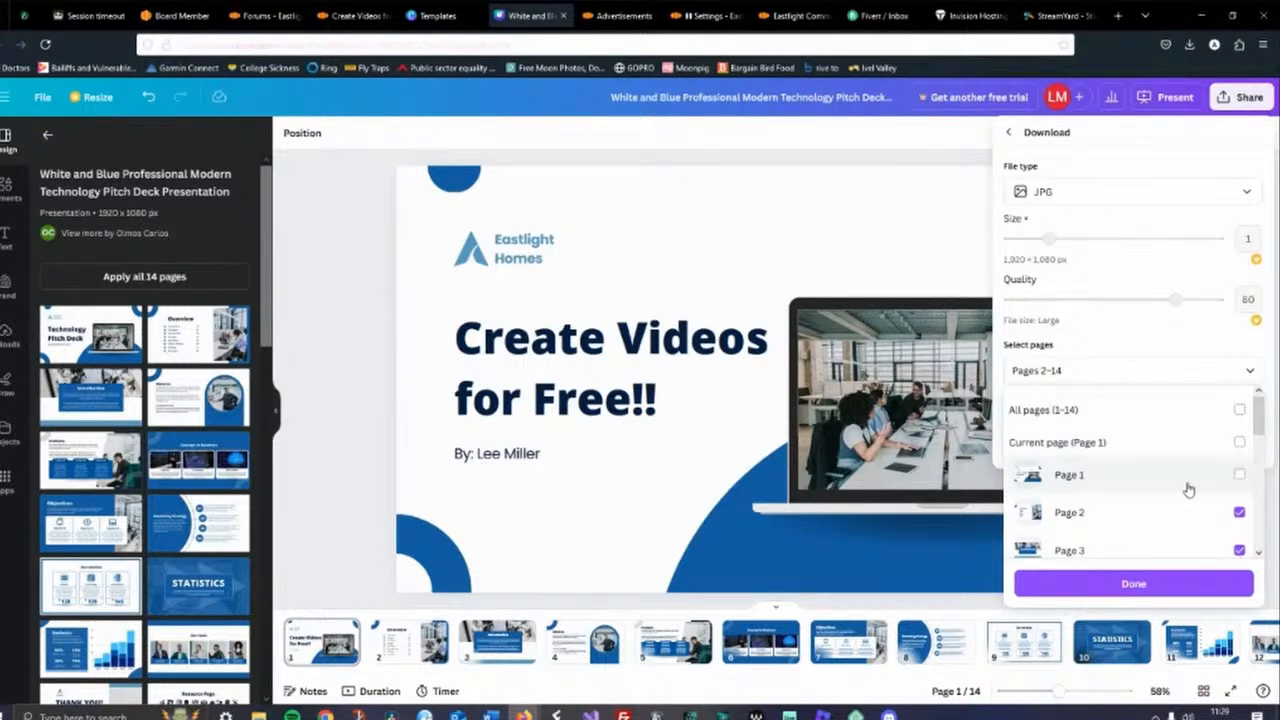
scroll(1180, 430, down, 1)
scroll(1180, 431, up, 2)
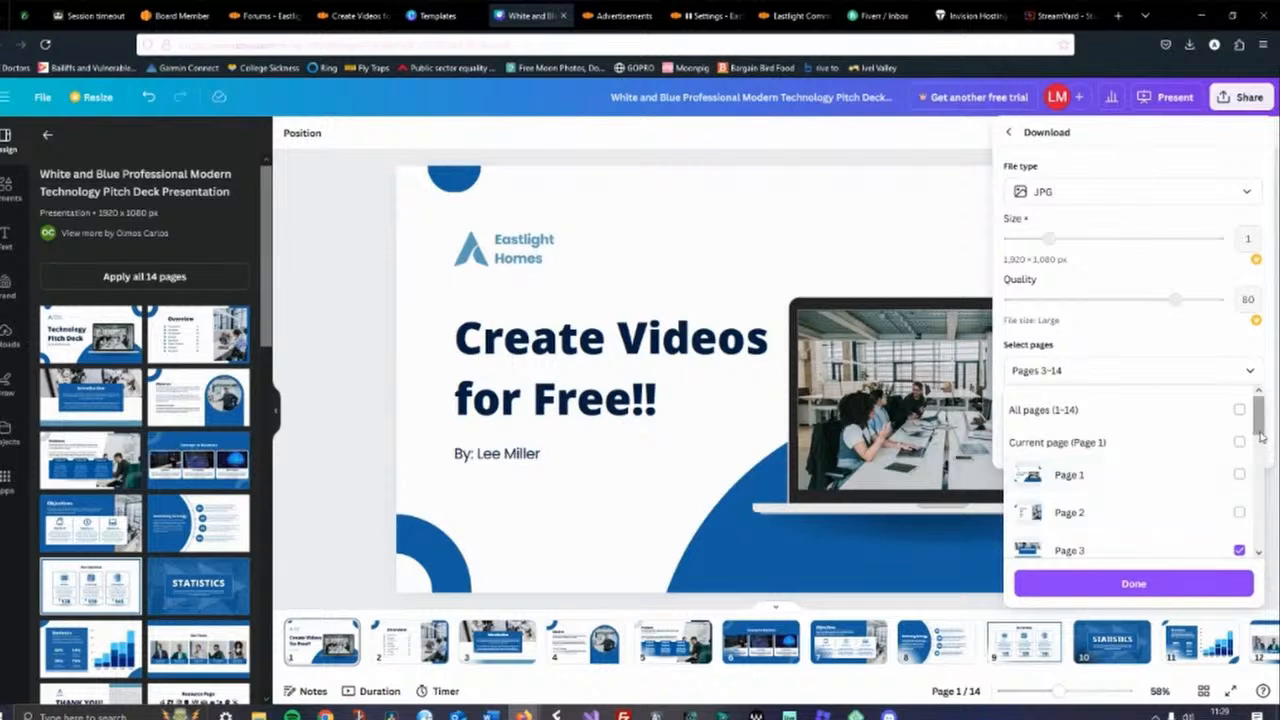
scroll(1245, 485, down, 2)
click(1240, 465)
click(1240, 502)
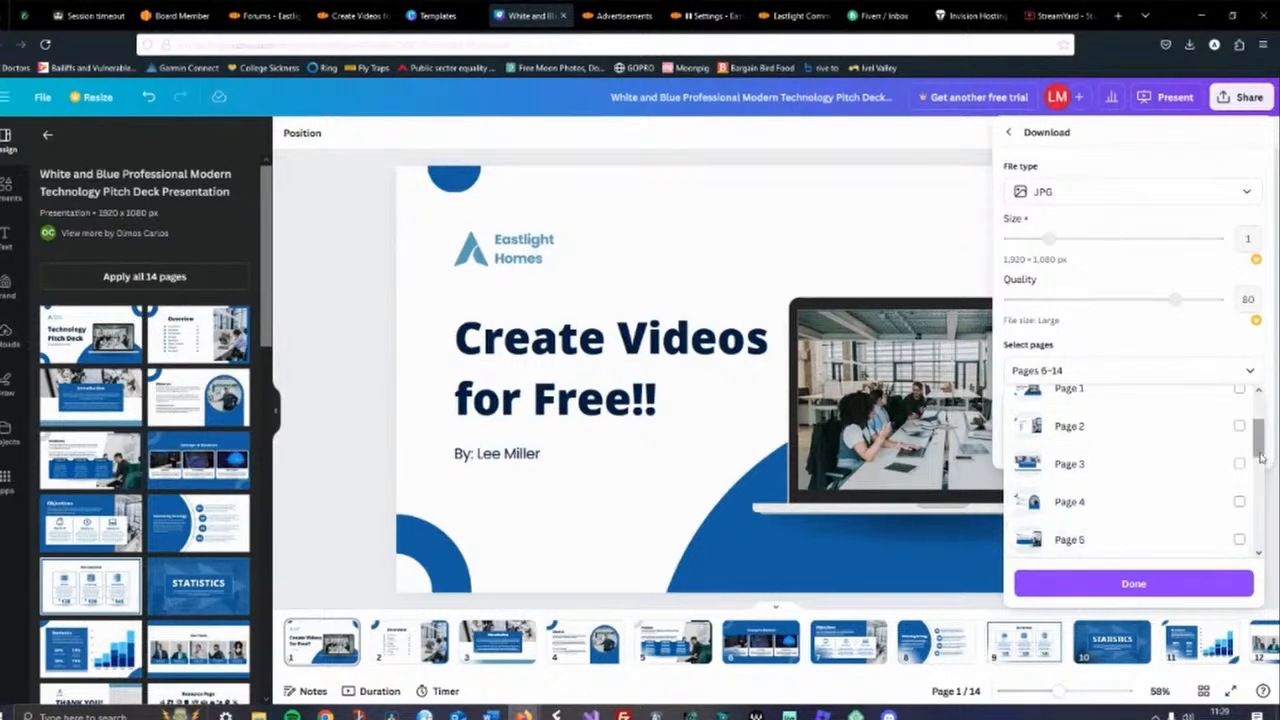
scroll(1262, 432, up, 2)
click(1240, 410)
click(1240, 410)
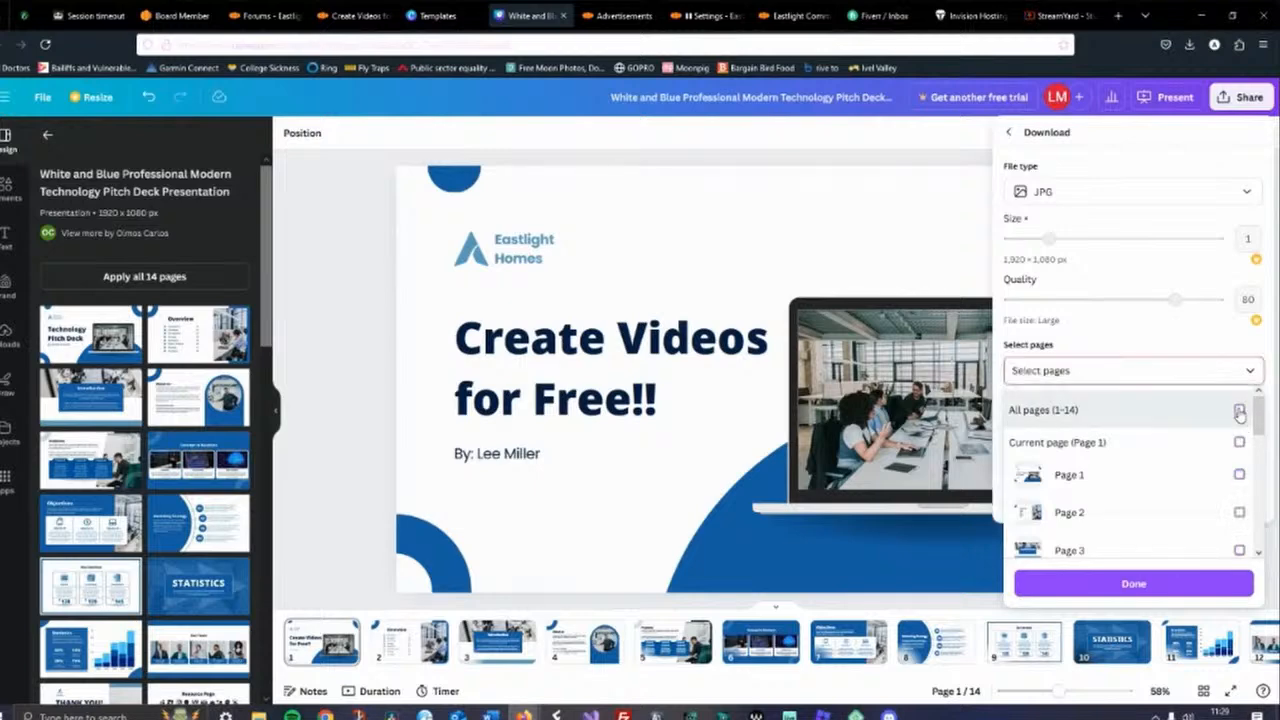
click(1240, 476)
mouse_move(1260, 425)
mouse_down()
mouse_move(1260, 525)
mouse_move(1260, 420)
mouse_up()
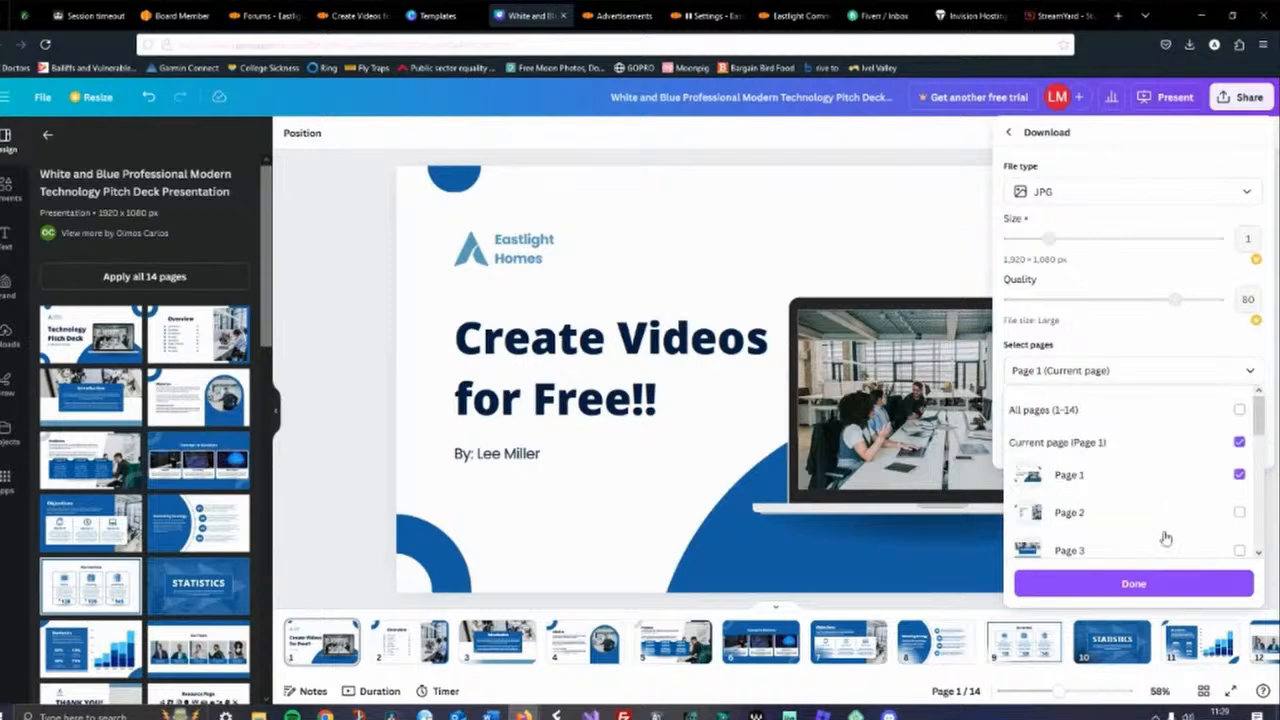
click(1146, 585)
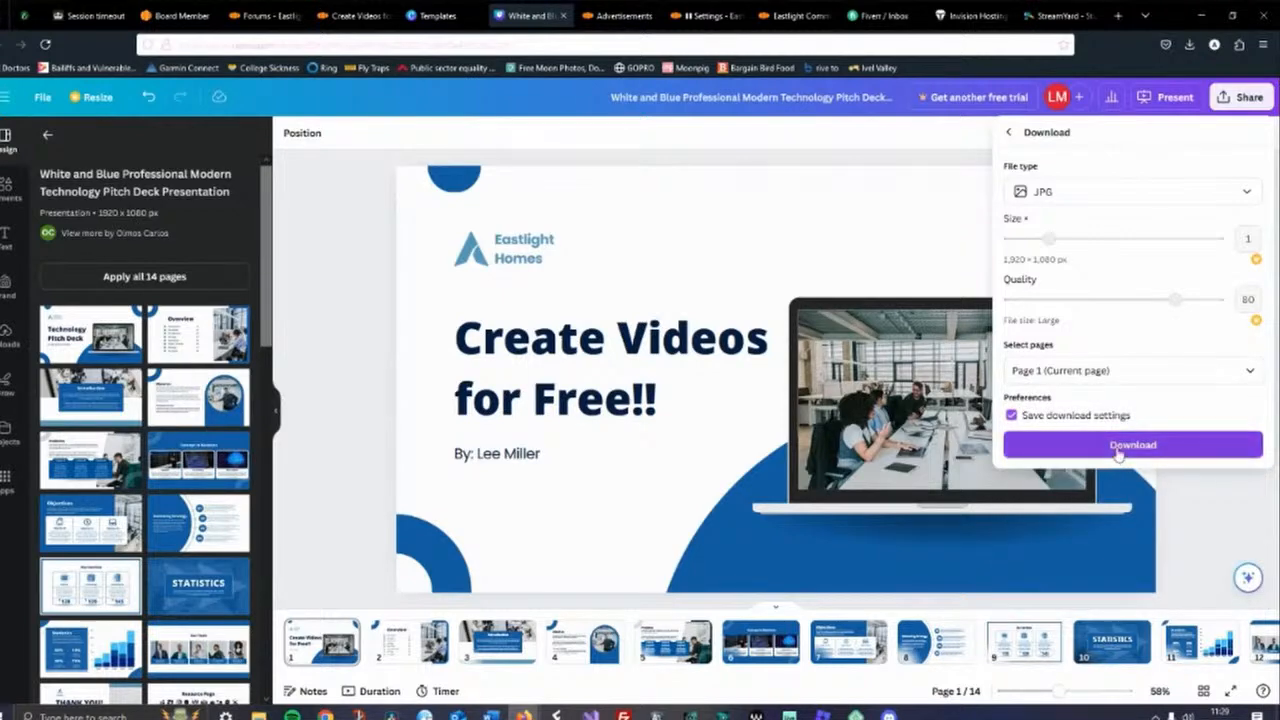
click(1118, 448)
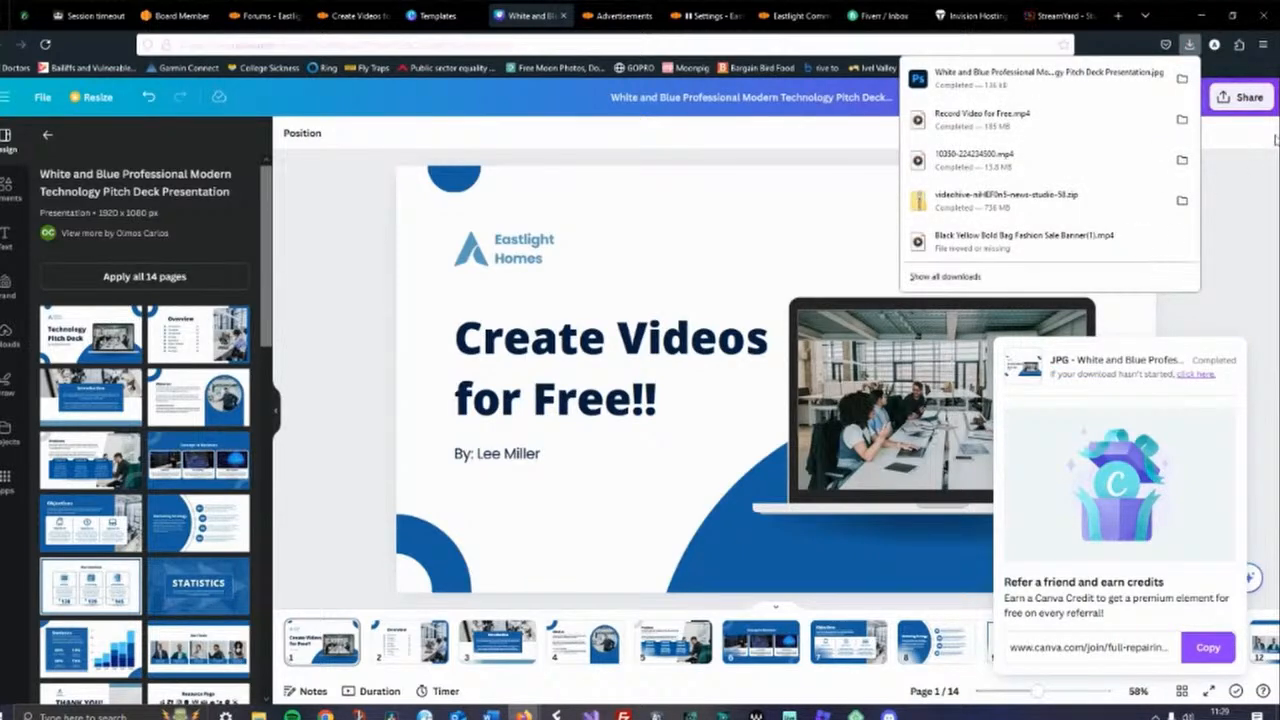
Open the downloaded JPG's folder, rename the file background-screenshot.jpg, and close the folder window
click(1182, 78)
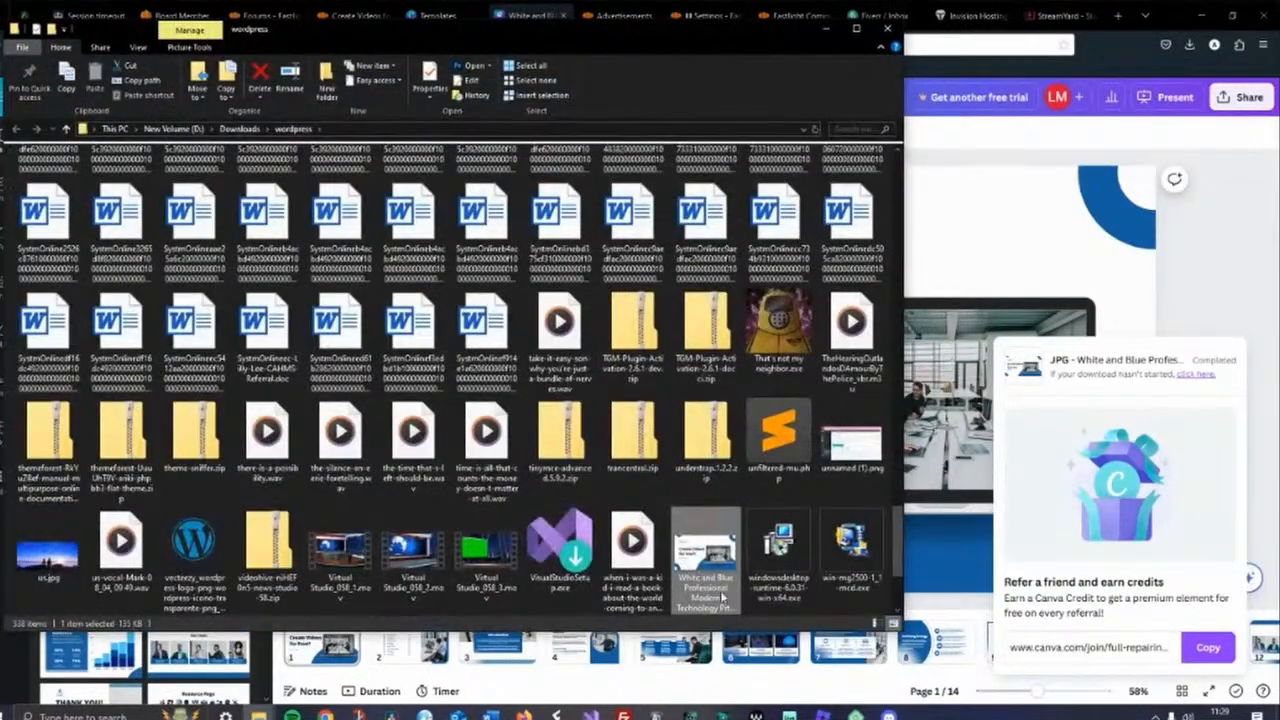
click(713, 594)
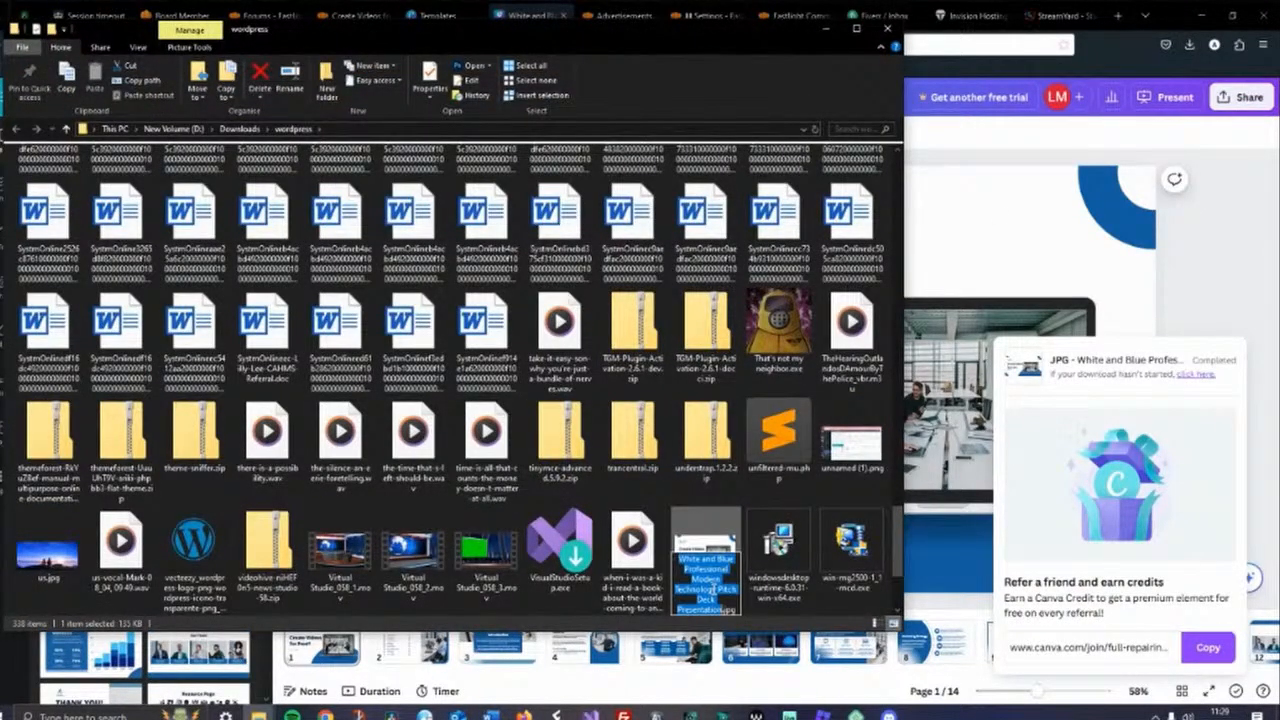
text(background)
key(Return)
text(-)
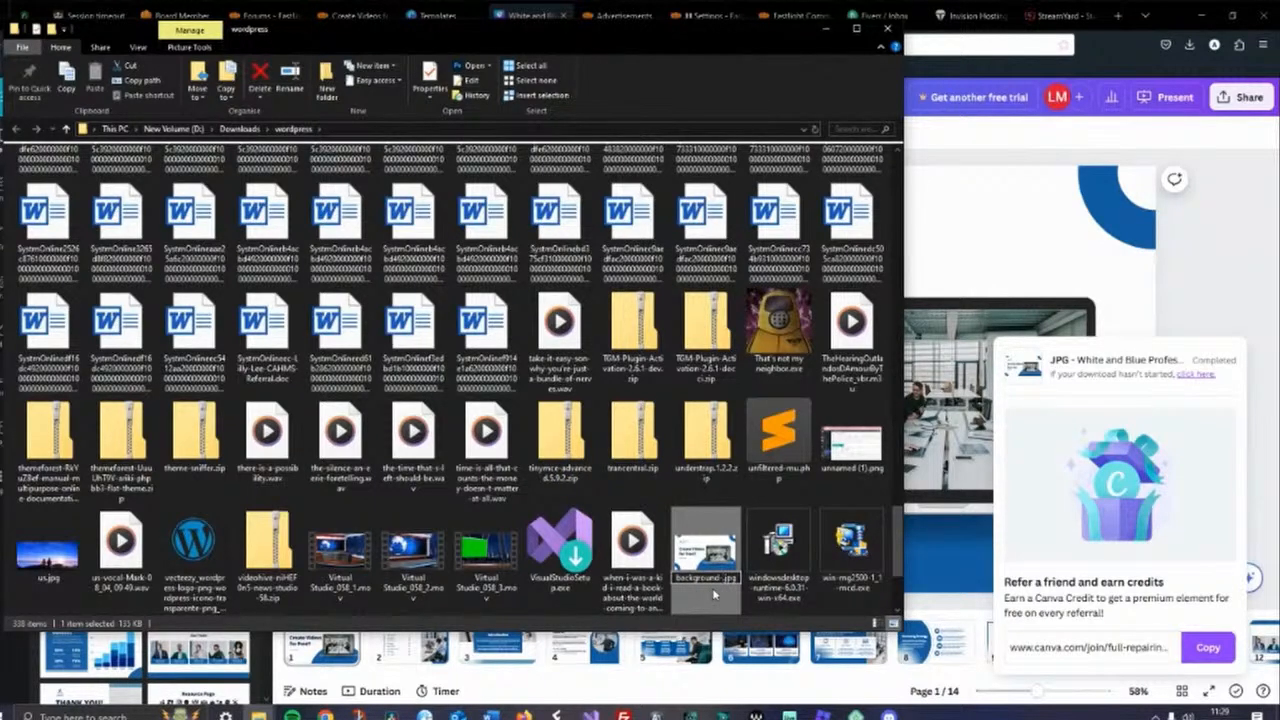
text(st)
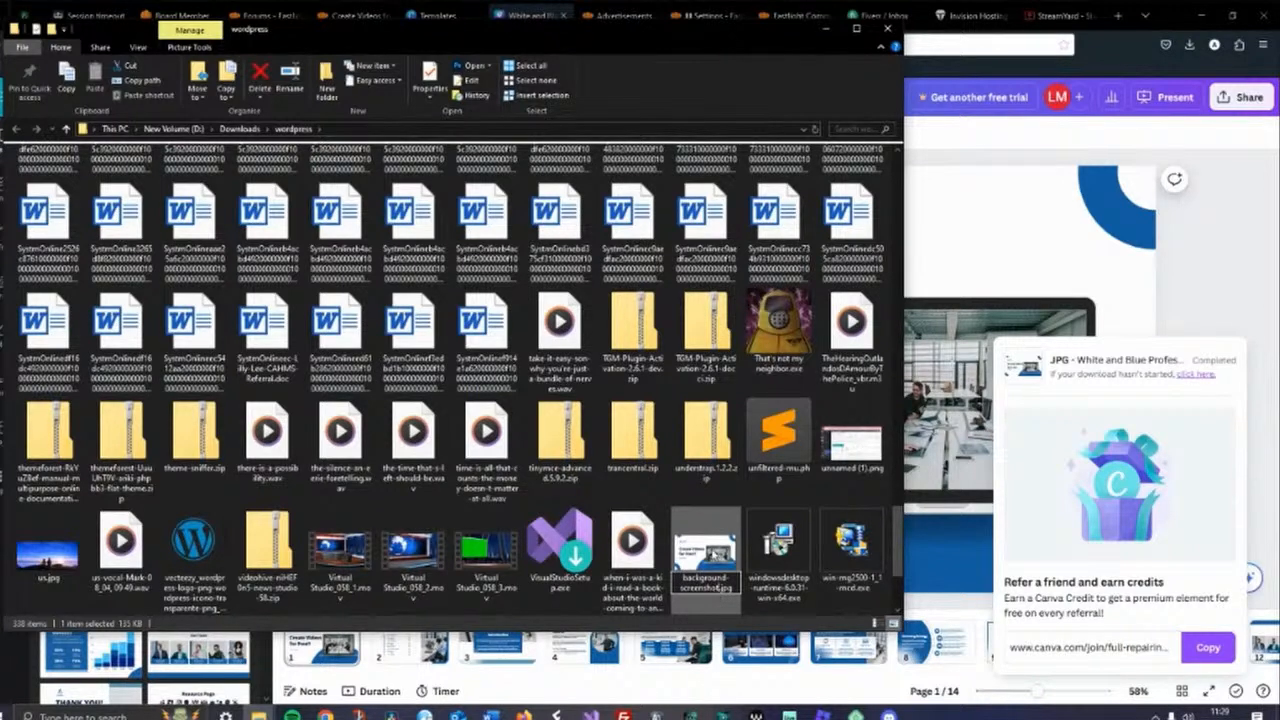
click(706, 330)
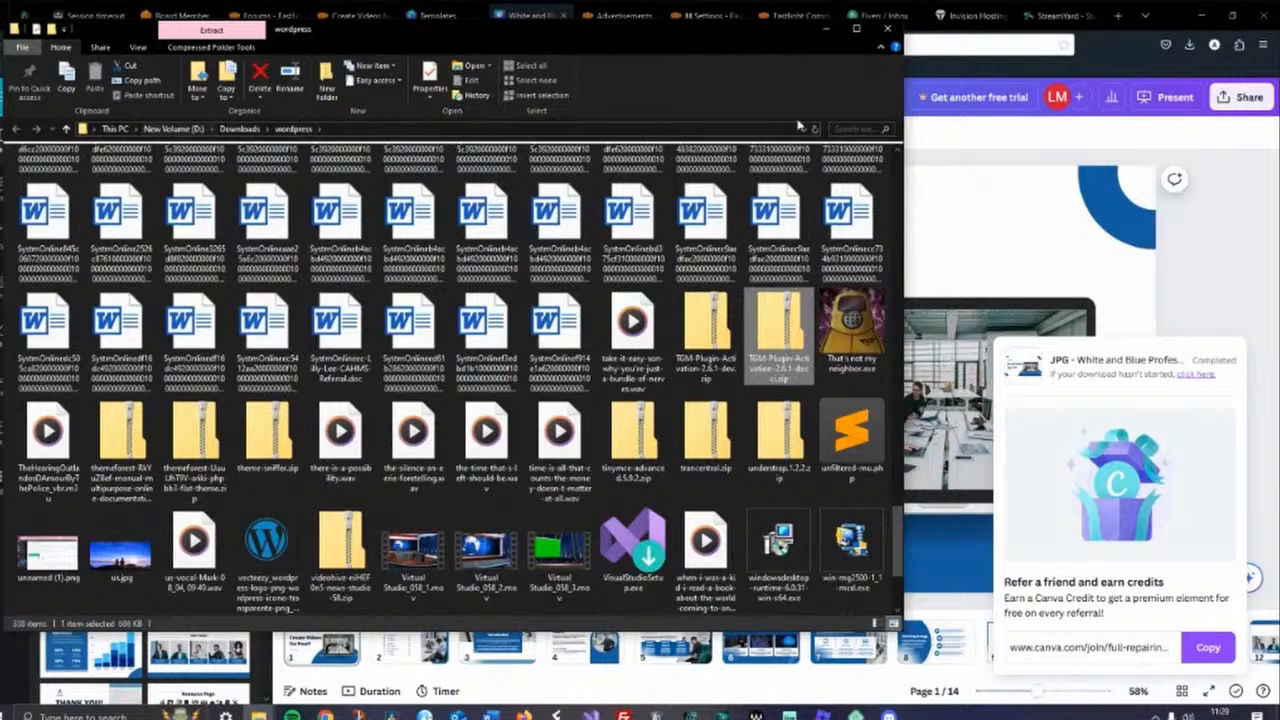
click(826, 28)
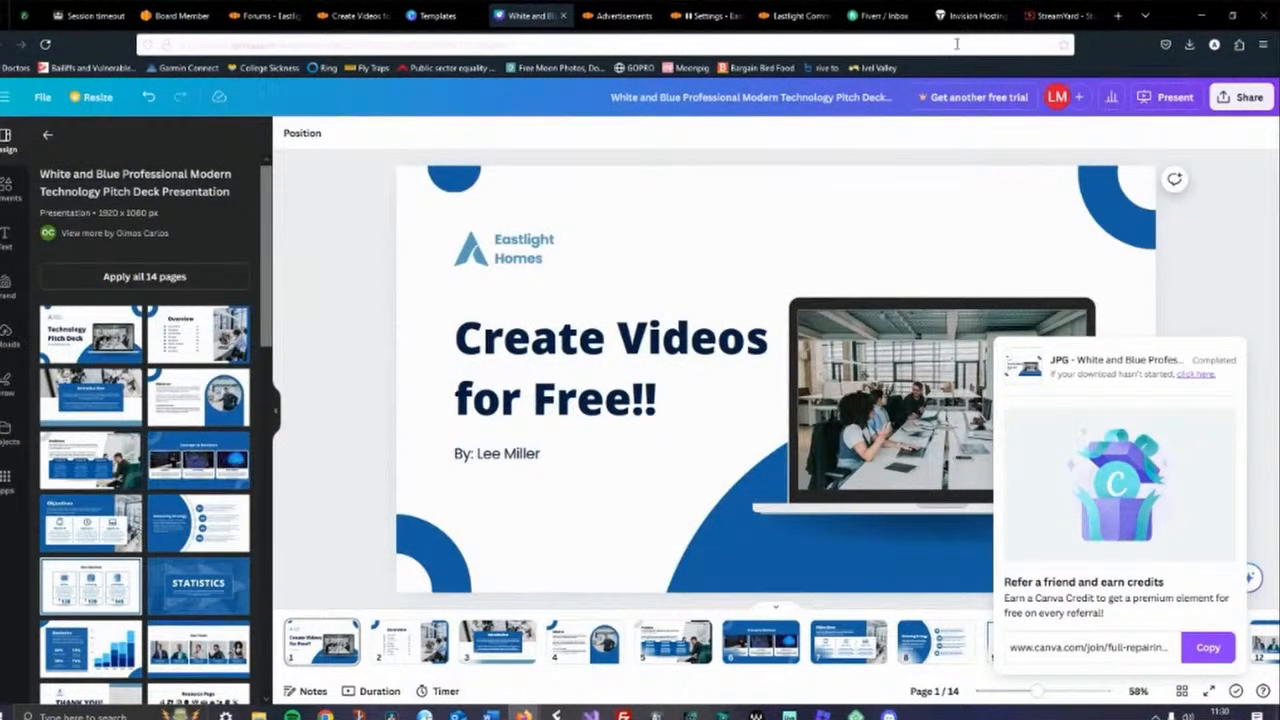
Open YouTube in a new browser tab and go to your own channel page
click(1118, 15)
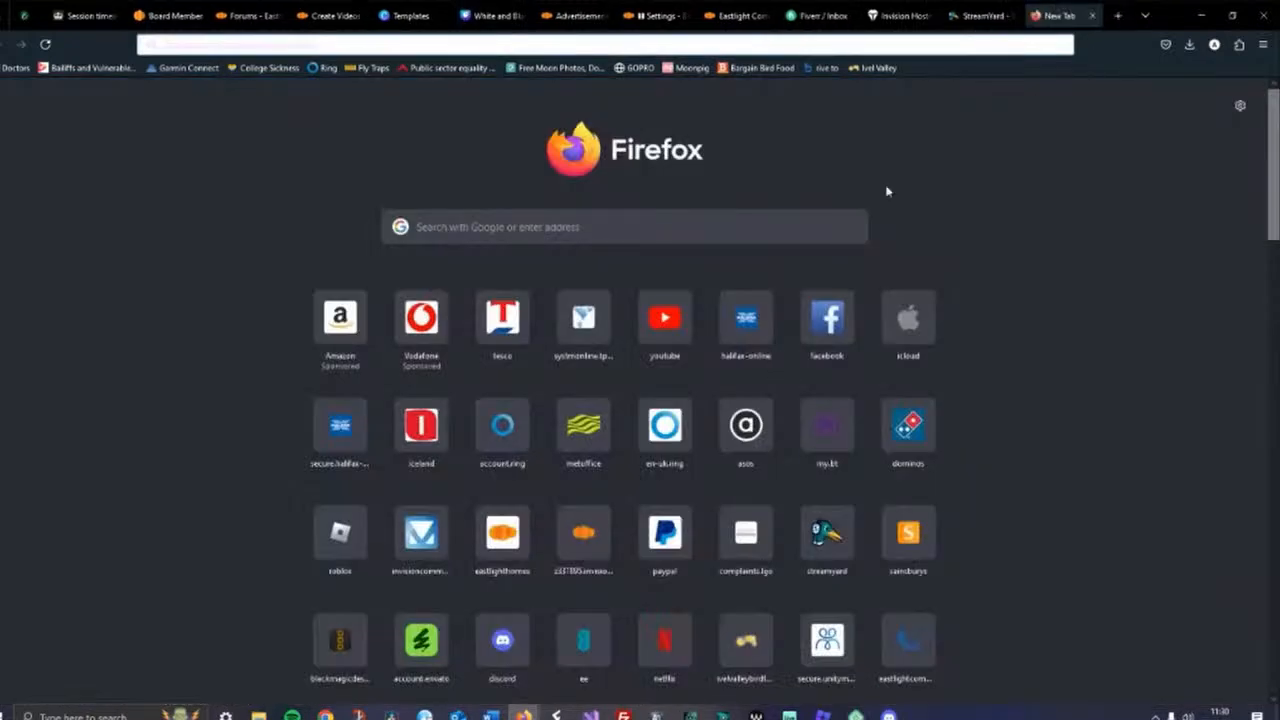
click(666, 320)
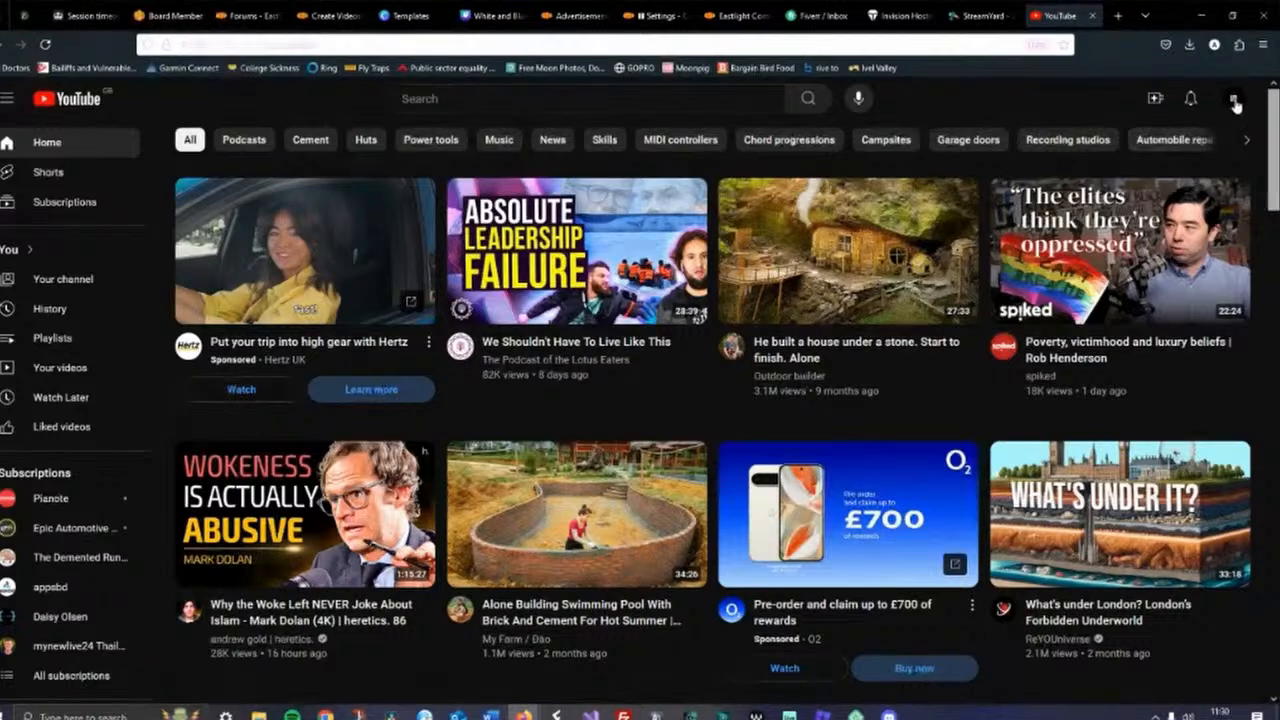
click(1234, 101)
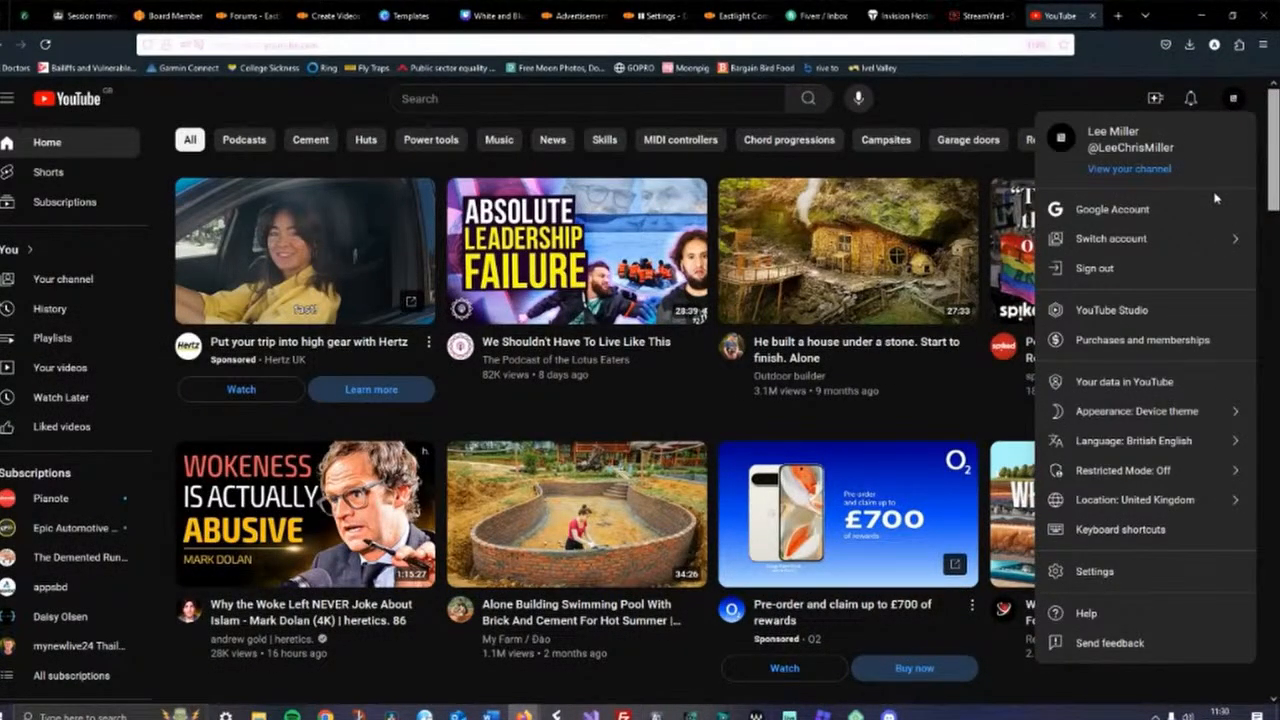
click(1119, 168)
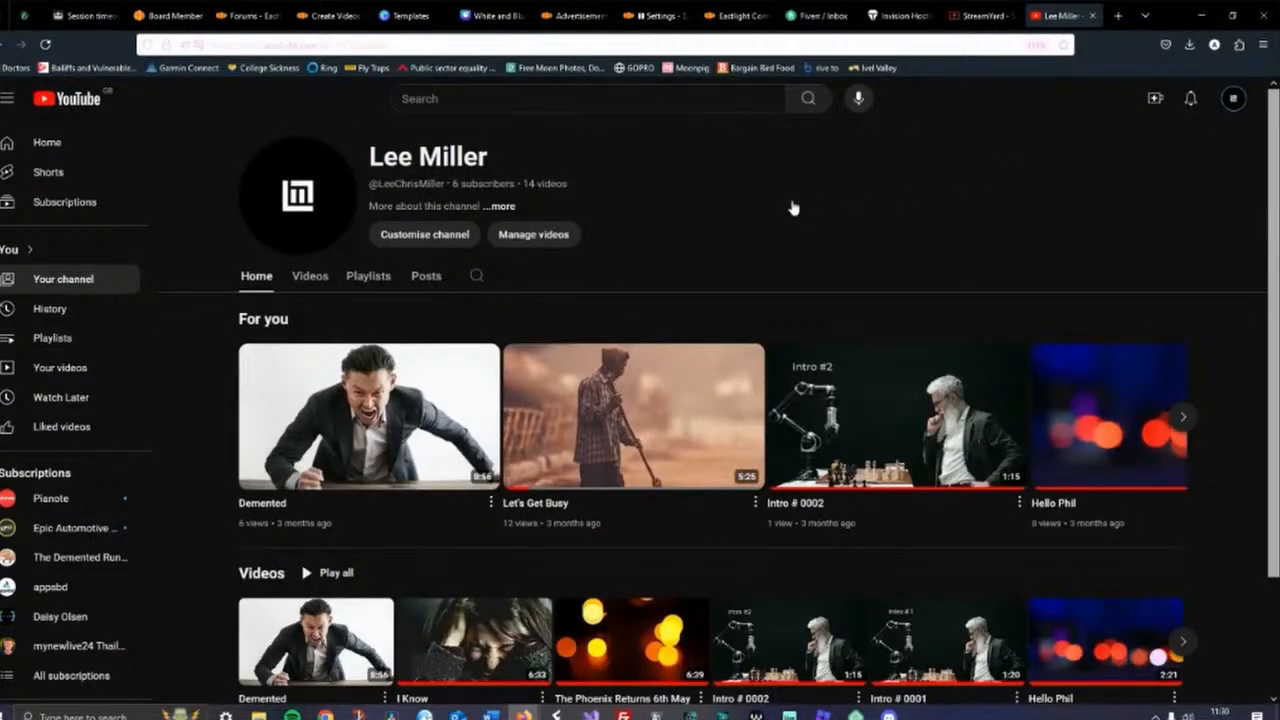
Start a video upload and choose Create Videos for Free.mp4 from the Eastlight folder on New Volume (D:)
scroll(757, 183, down, 2)
scroll(757, 183, up, 2)
click(1155, 98)
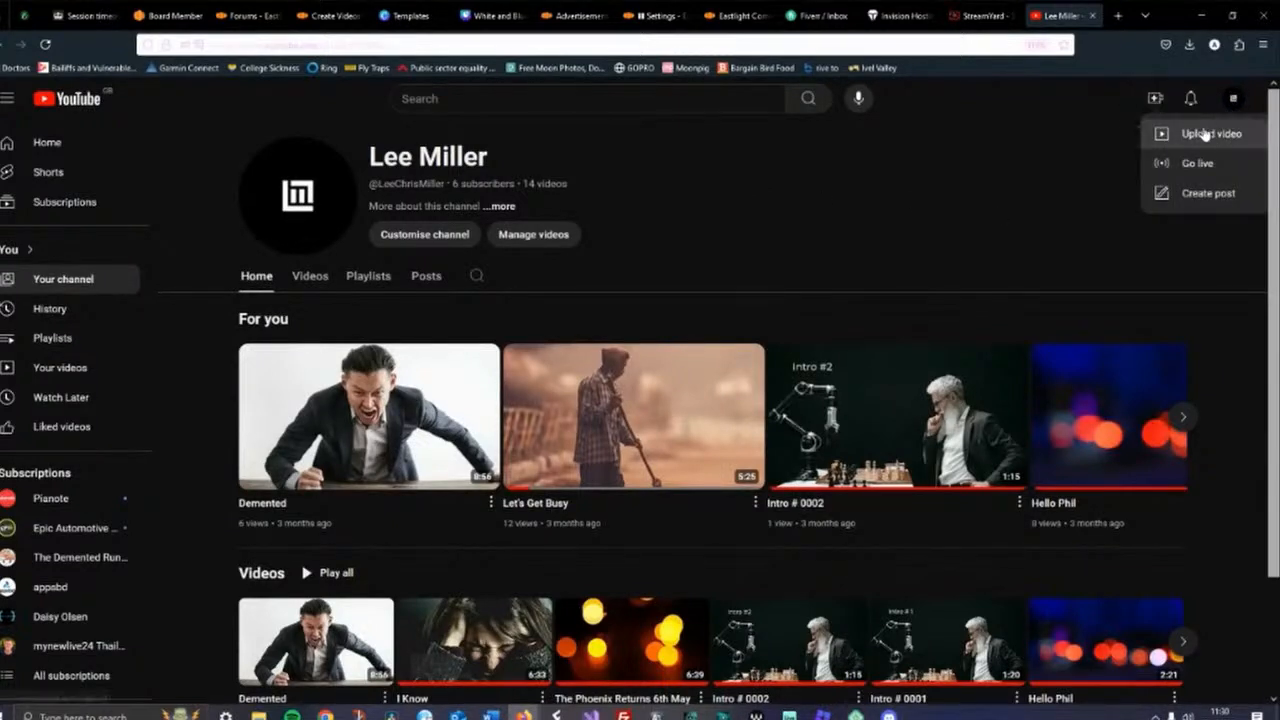
click(1207, 133)
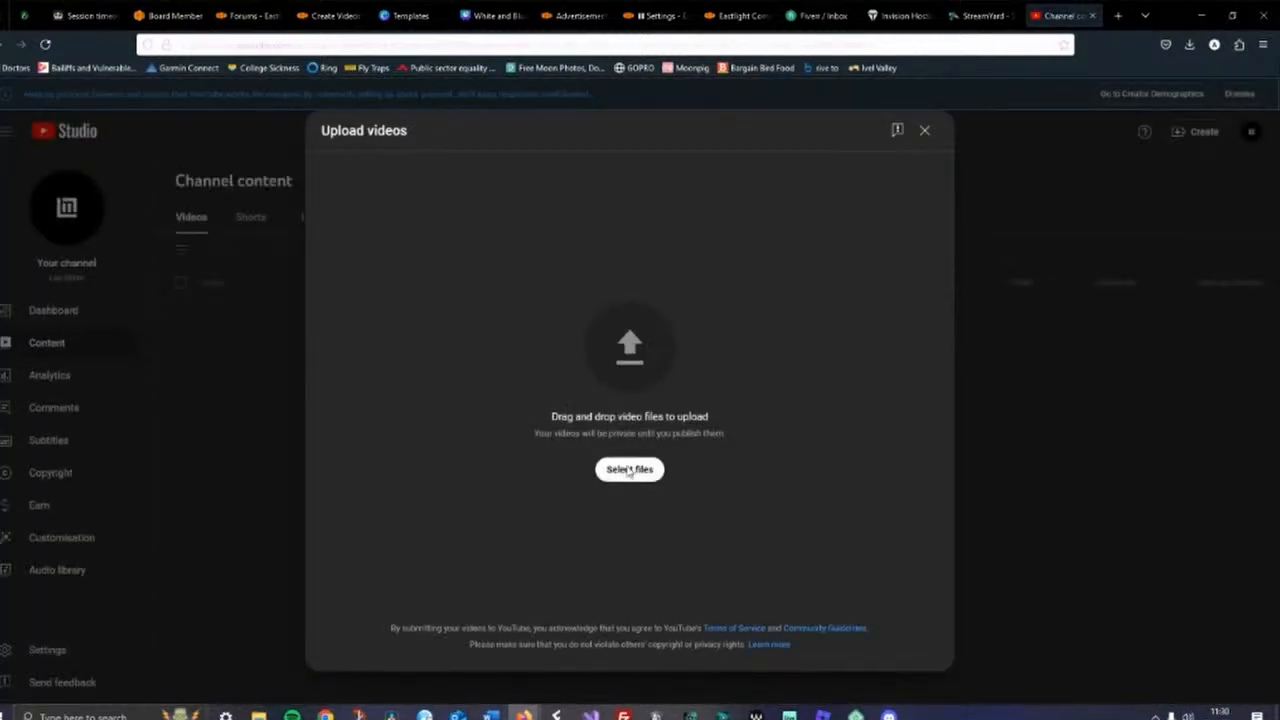
click(626, 467)
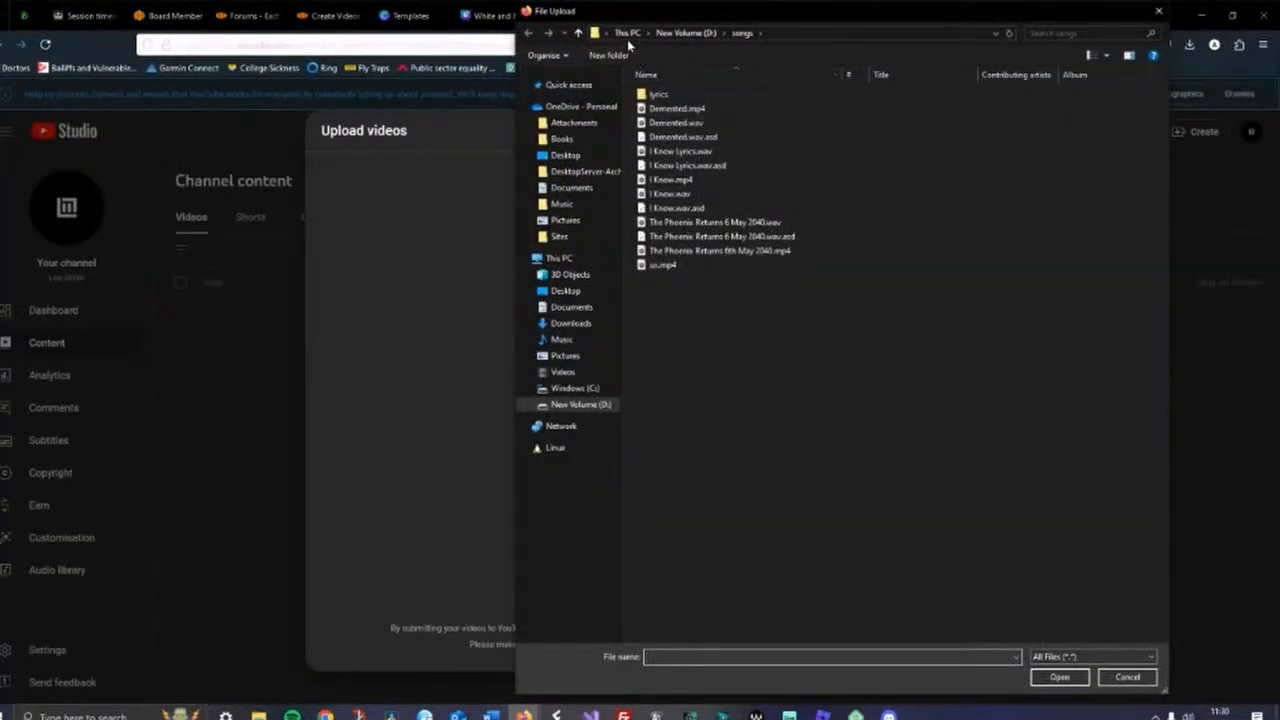
click(678, 34)
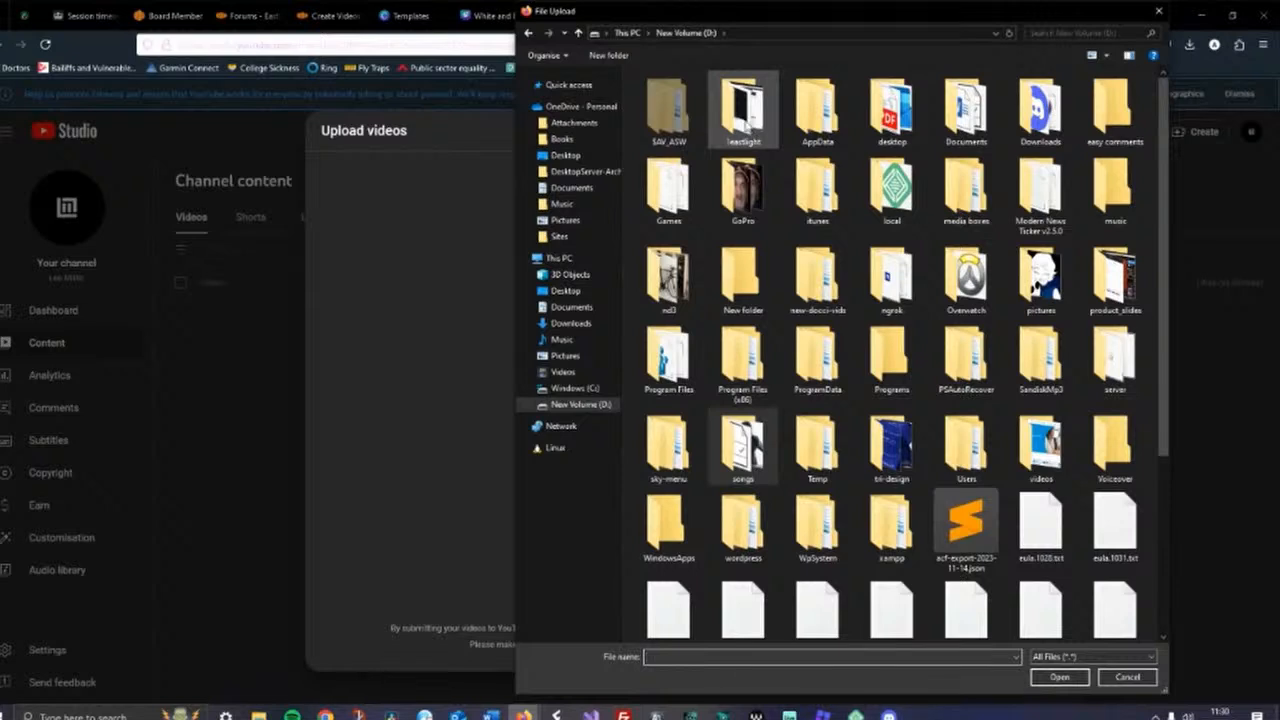
double_click(745, 115)
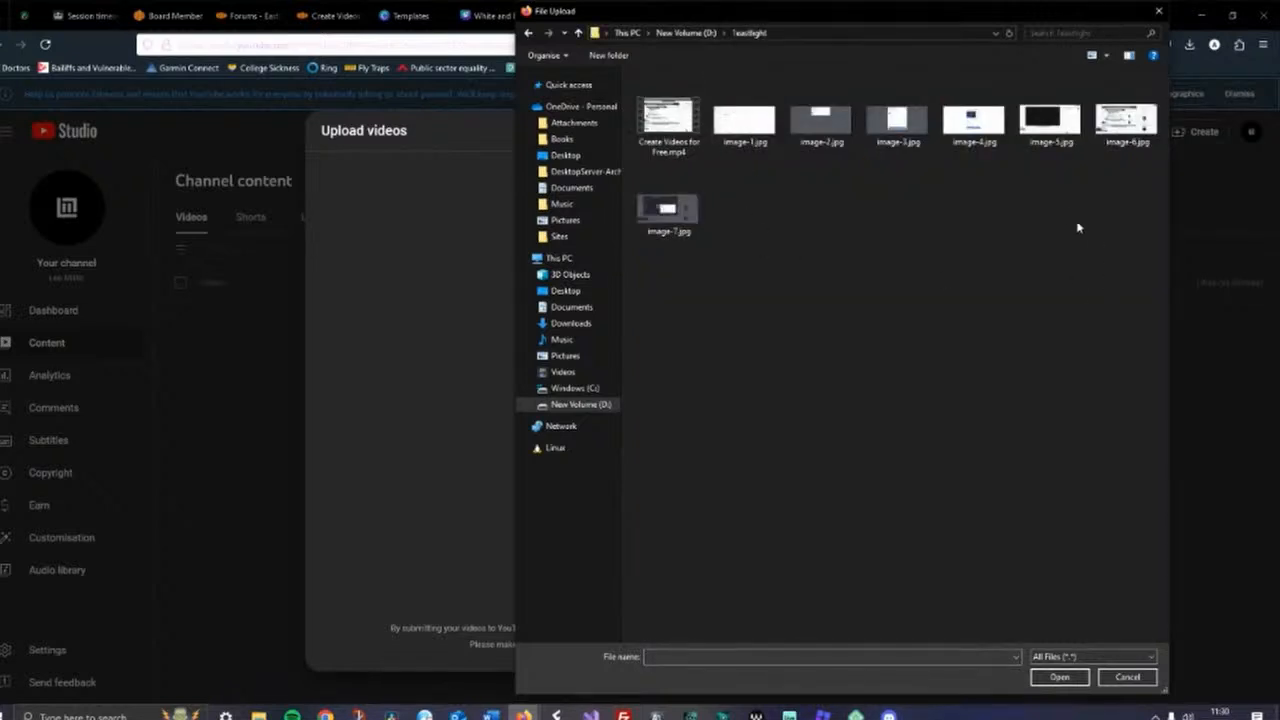
click(677, 126)
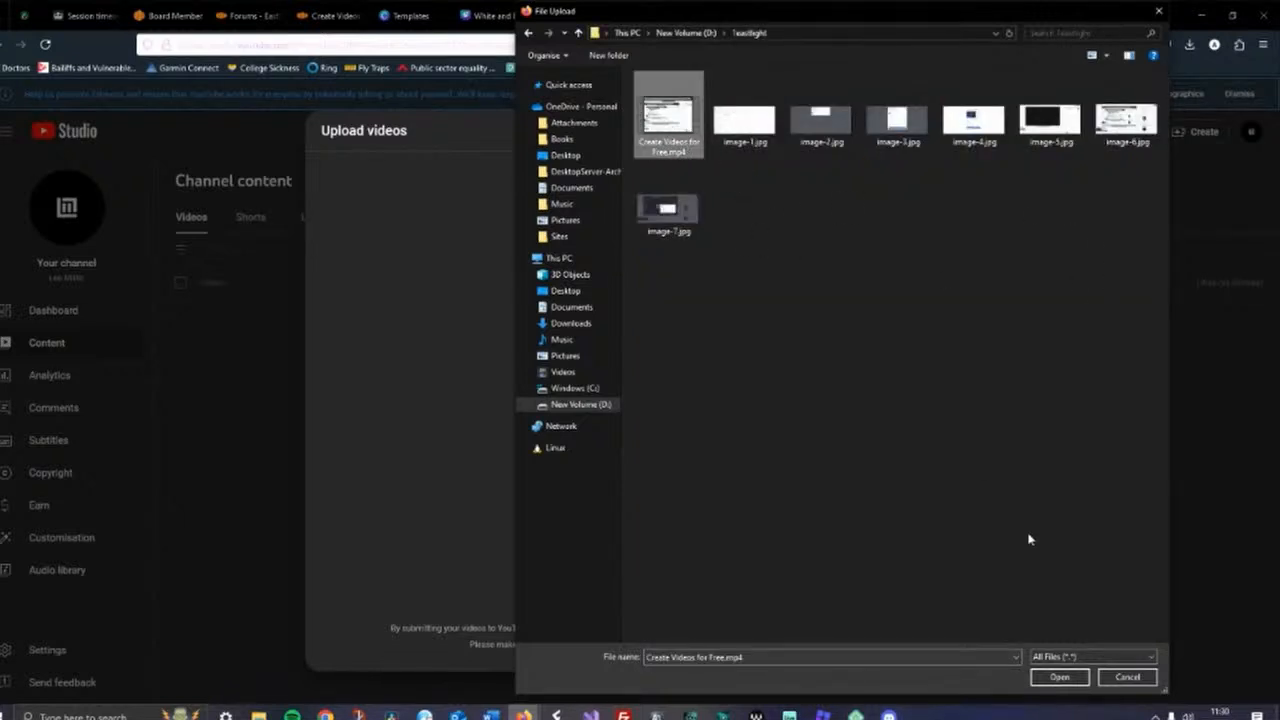
click(1049, 679)
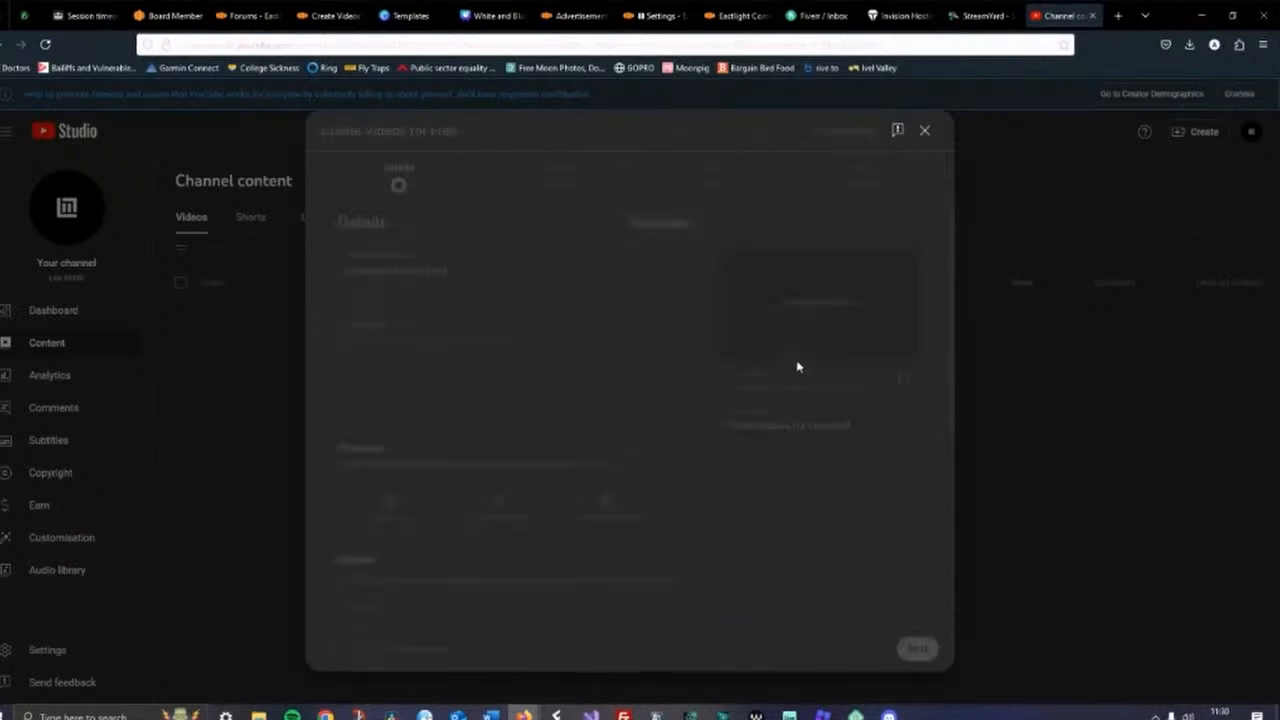
Upload background-screenshot.jpg from the Downloads wordpress folder as the video's custom thumbnail
click(402, 350)
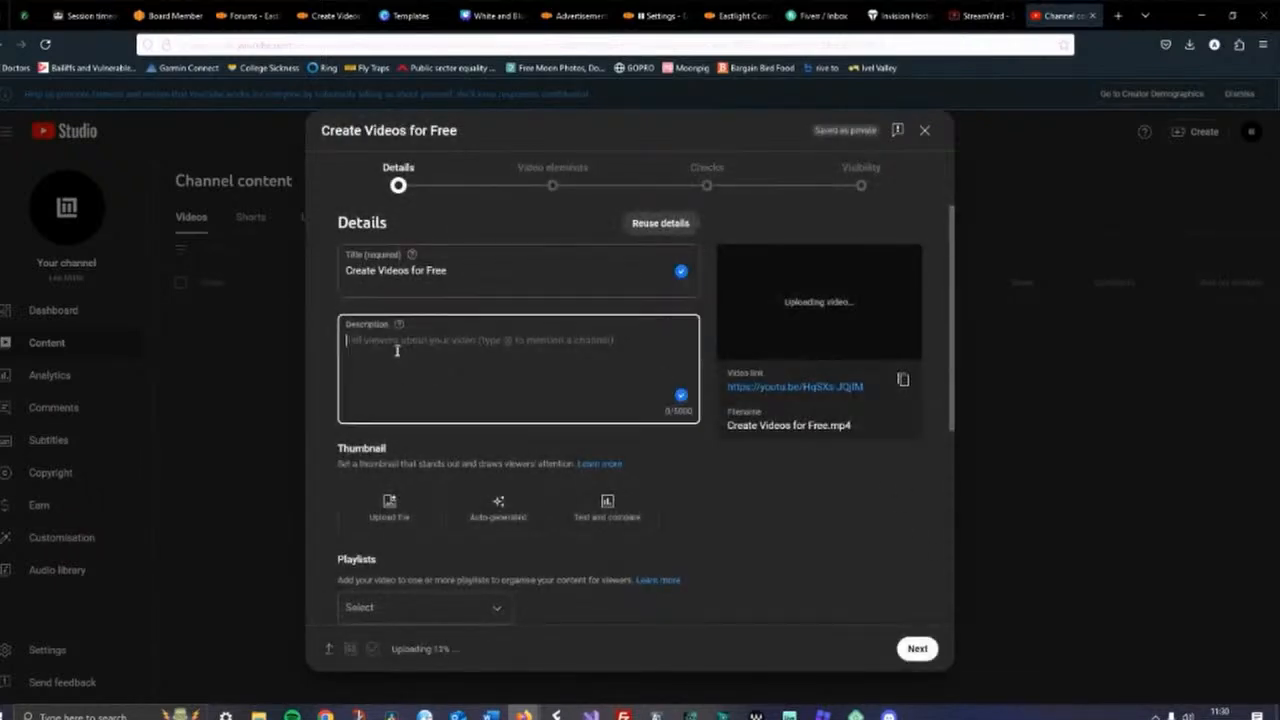
scroll(791, 503, down, 3)
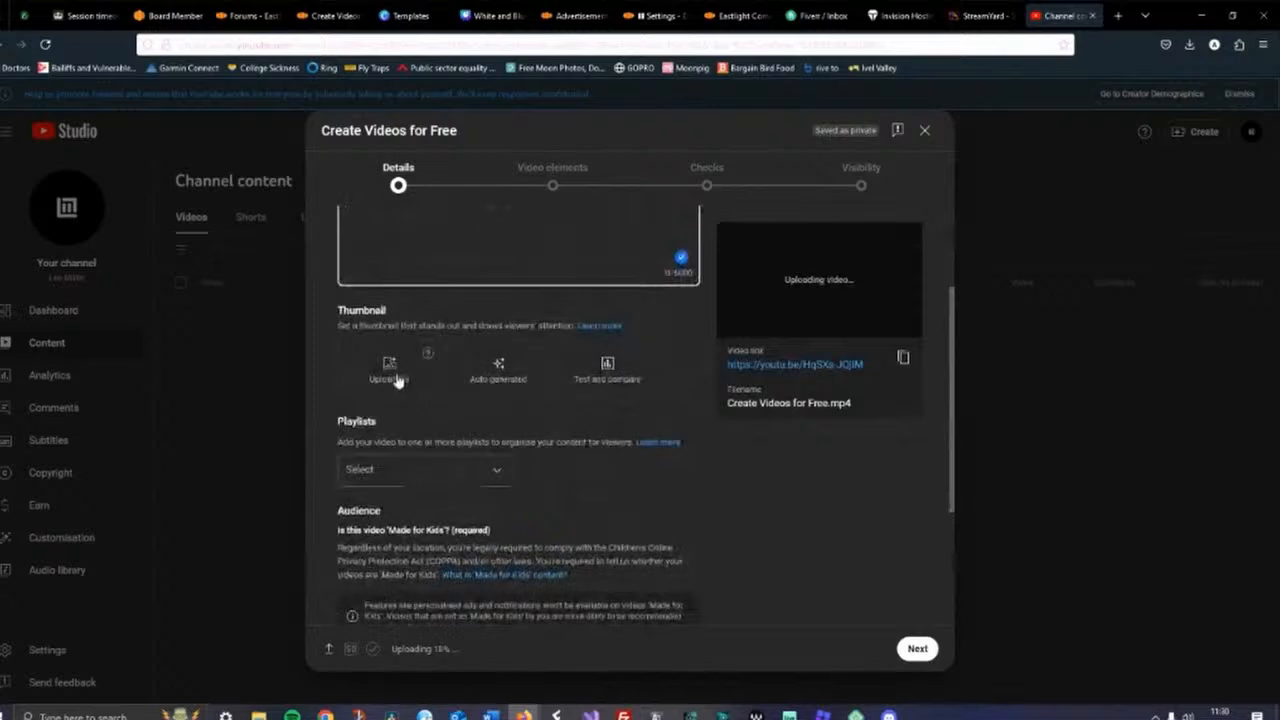
click(389, 368)
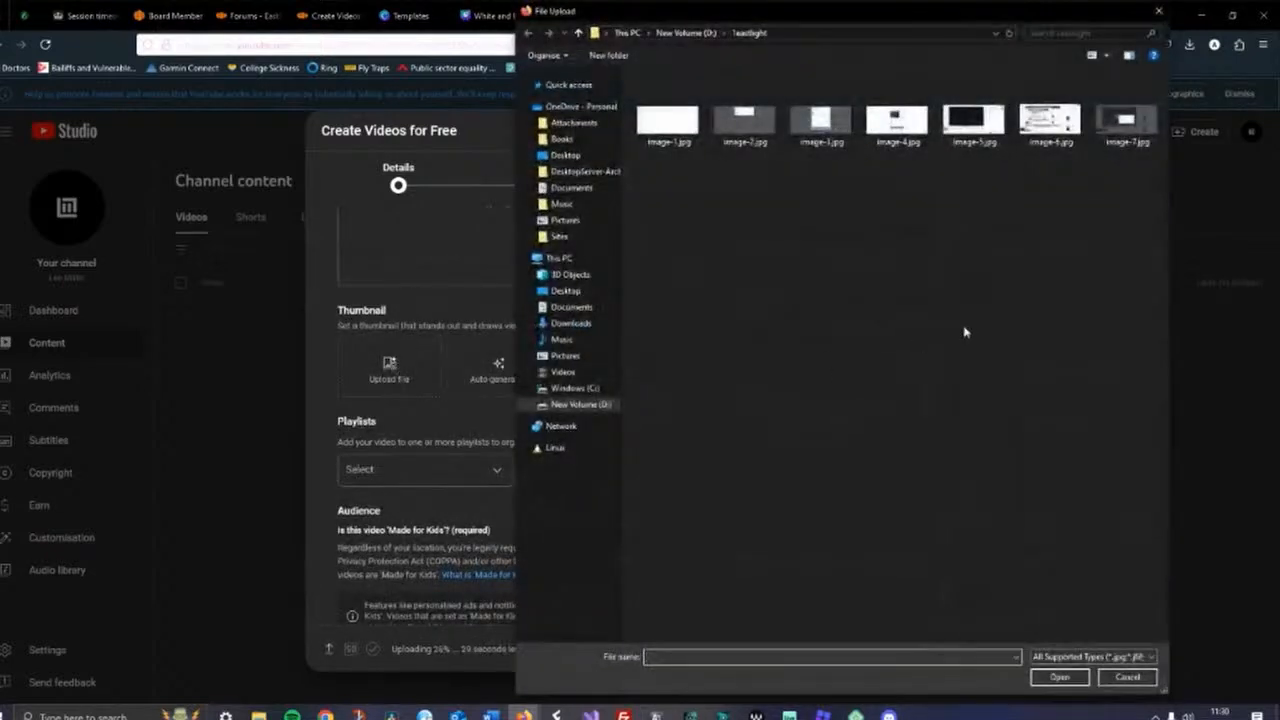
click(676, 33)
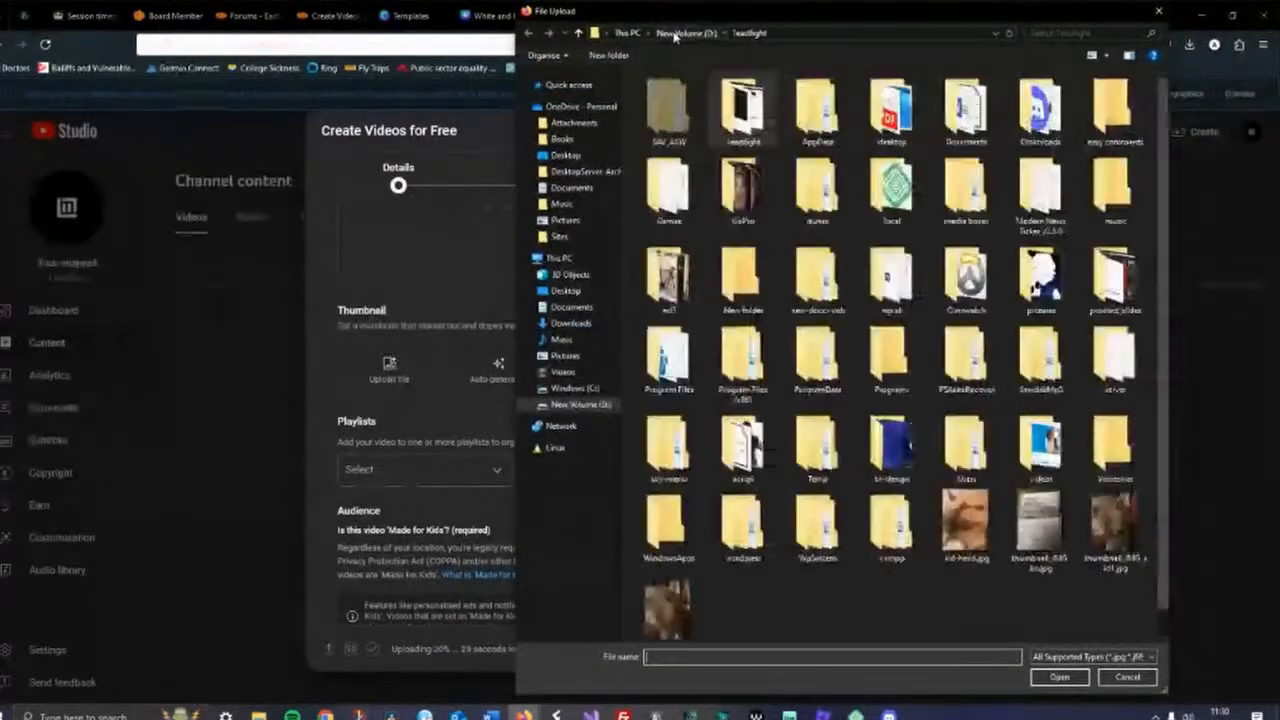
double_click(1045, 118)
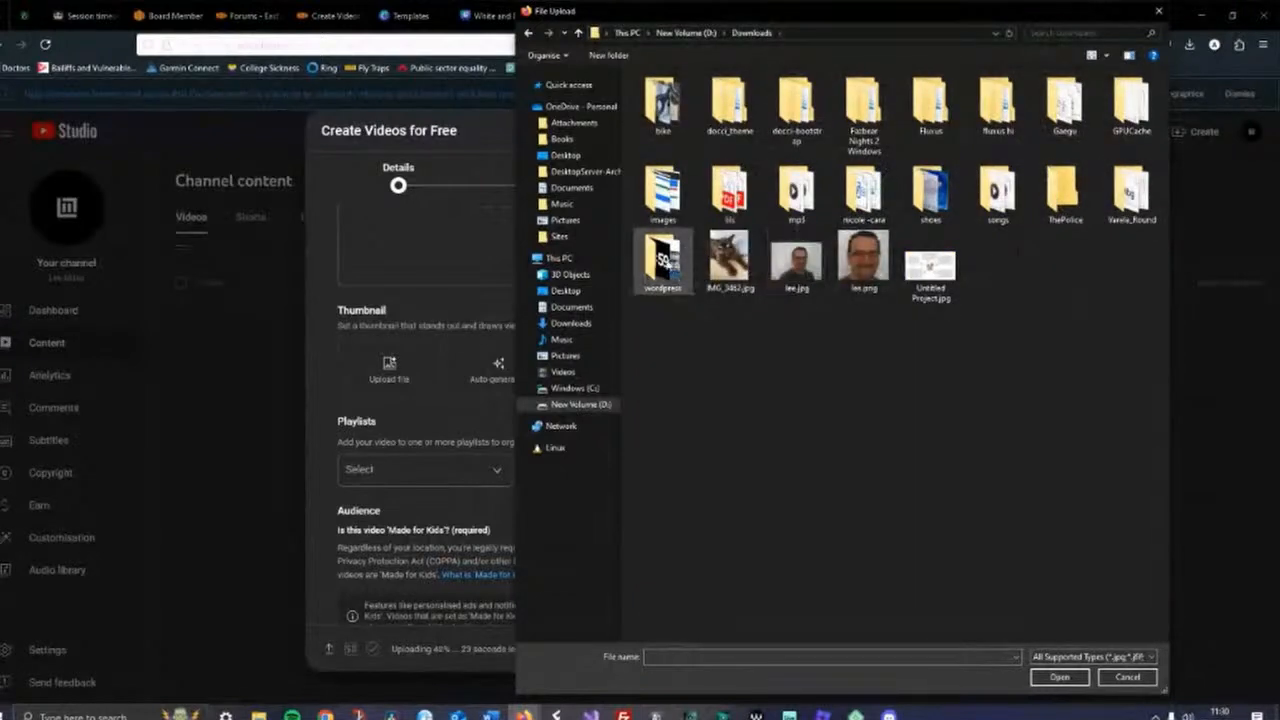
double_click(662, 262)
click(1115, 295)
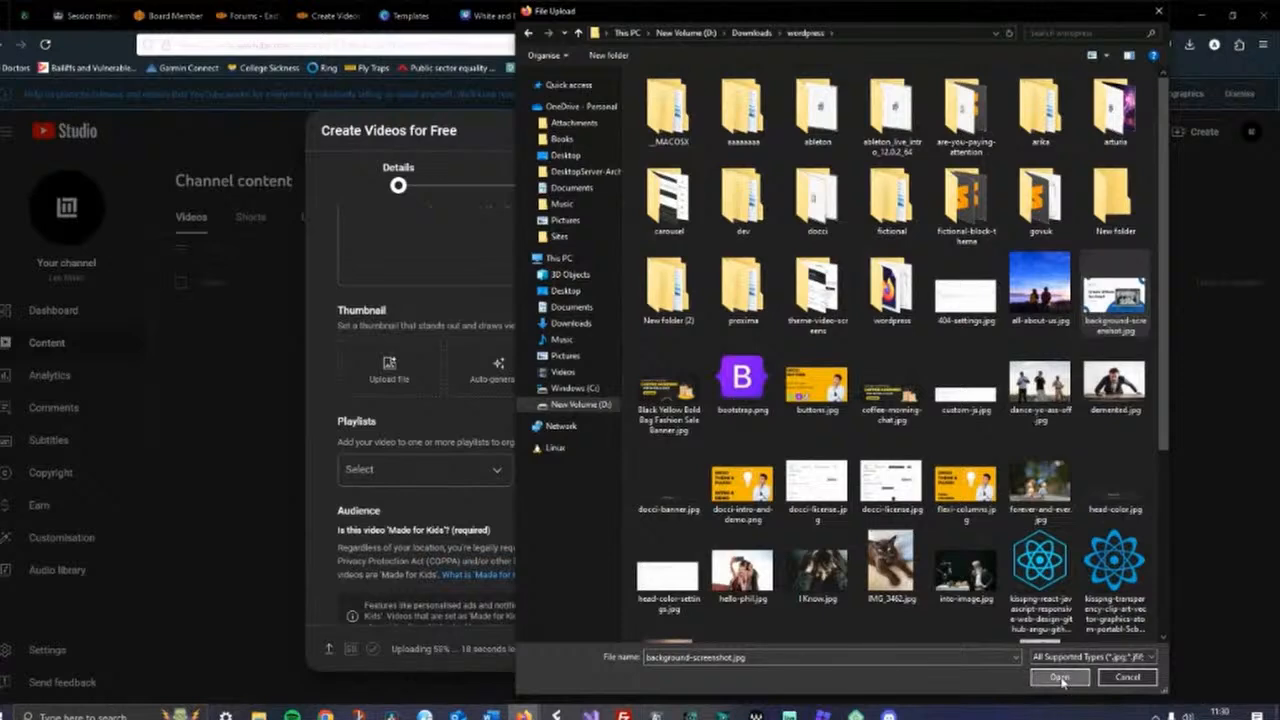
click(1060, 679)
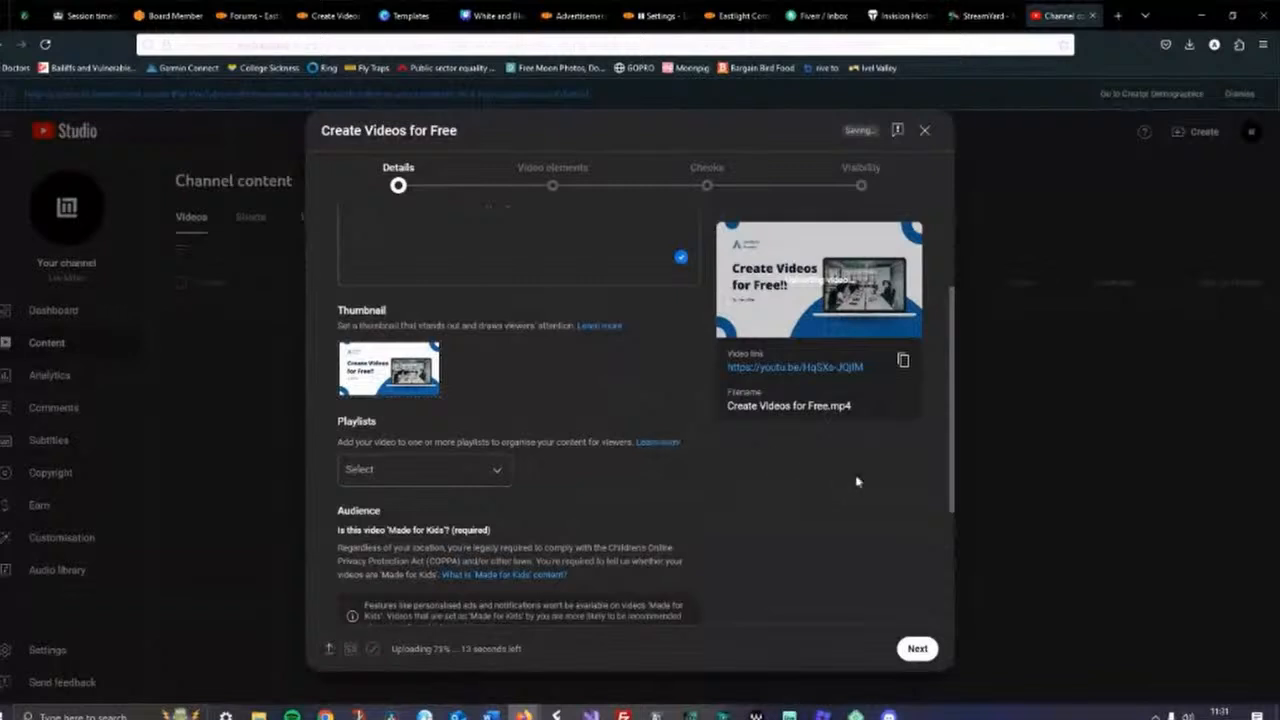
Mark the video as not made for kids and expand the additional options
scroll(856, 482, down, 2)
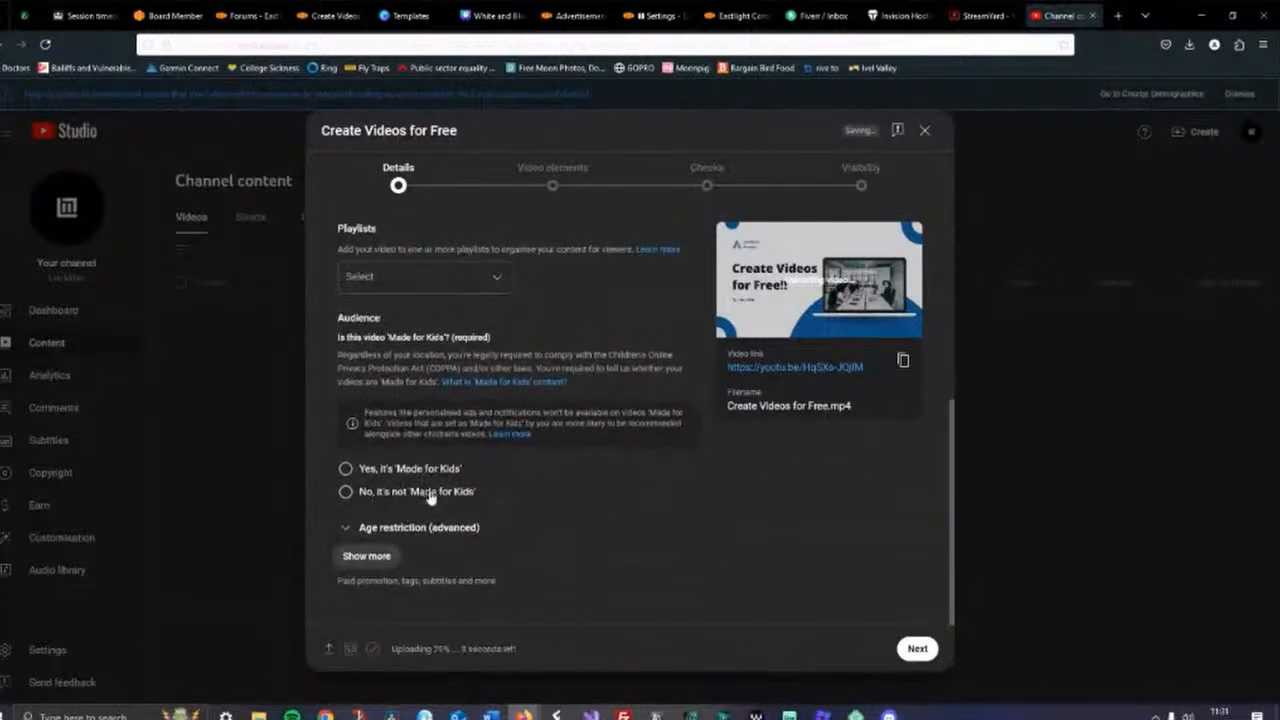
click(345, 492)
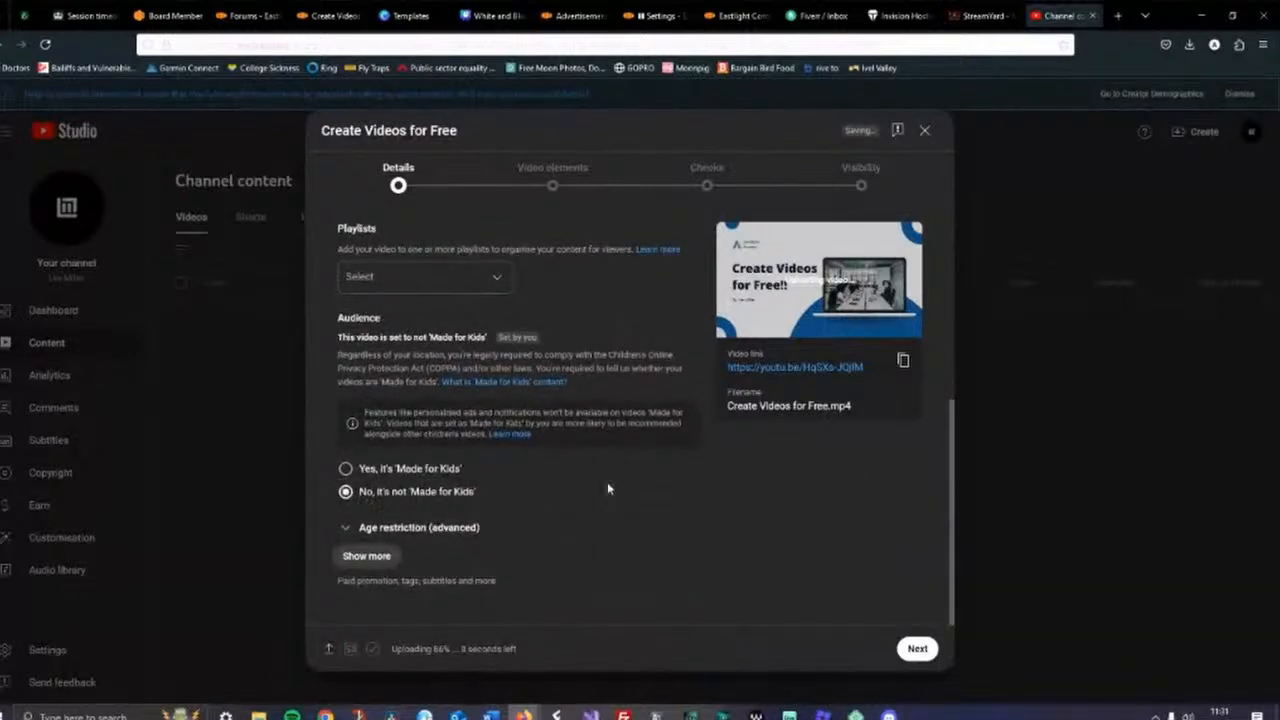
click(364, 558)
Answer No to the altered content question
scroll(590, 487, down, 3)
scroll(590, 487, up, 4)
scroll(592, 461, down, 1)
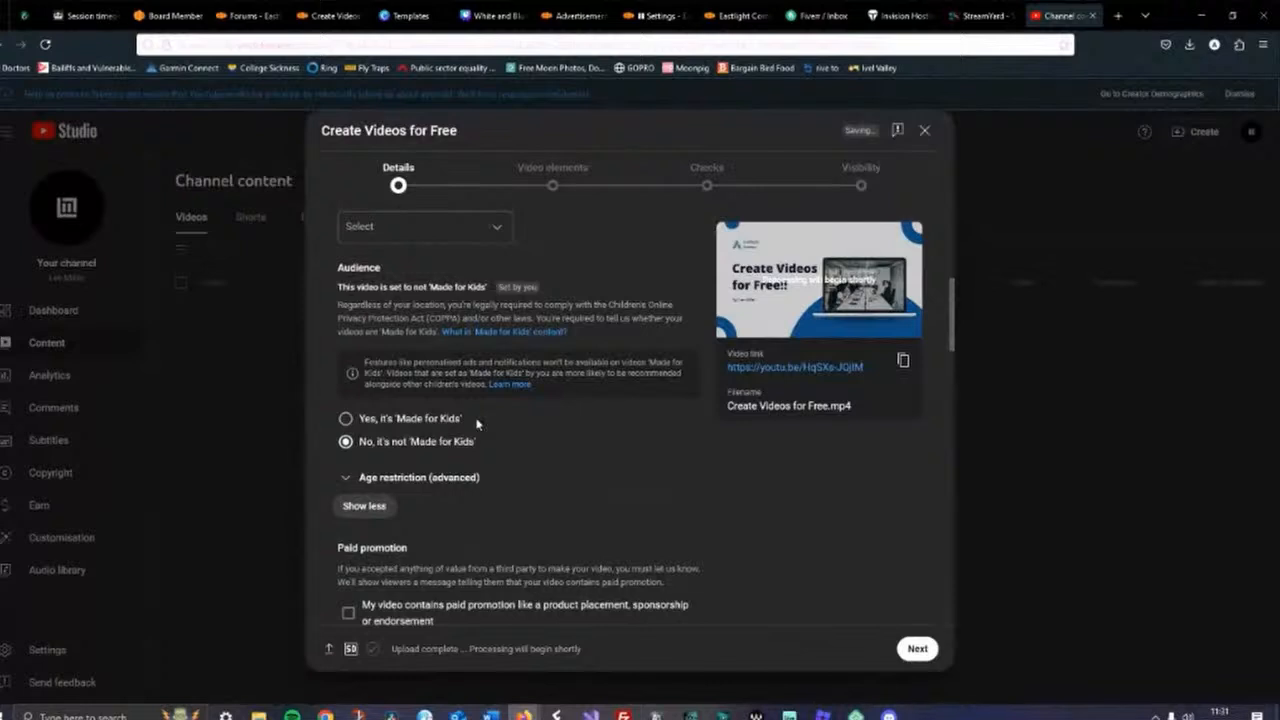
scroll(623, 433, down, 3)
scroll(617, 349, up, 2)
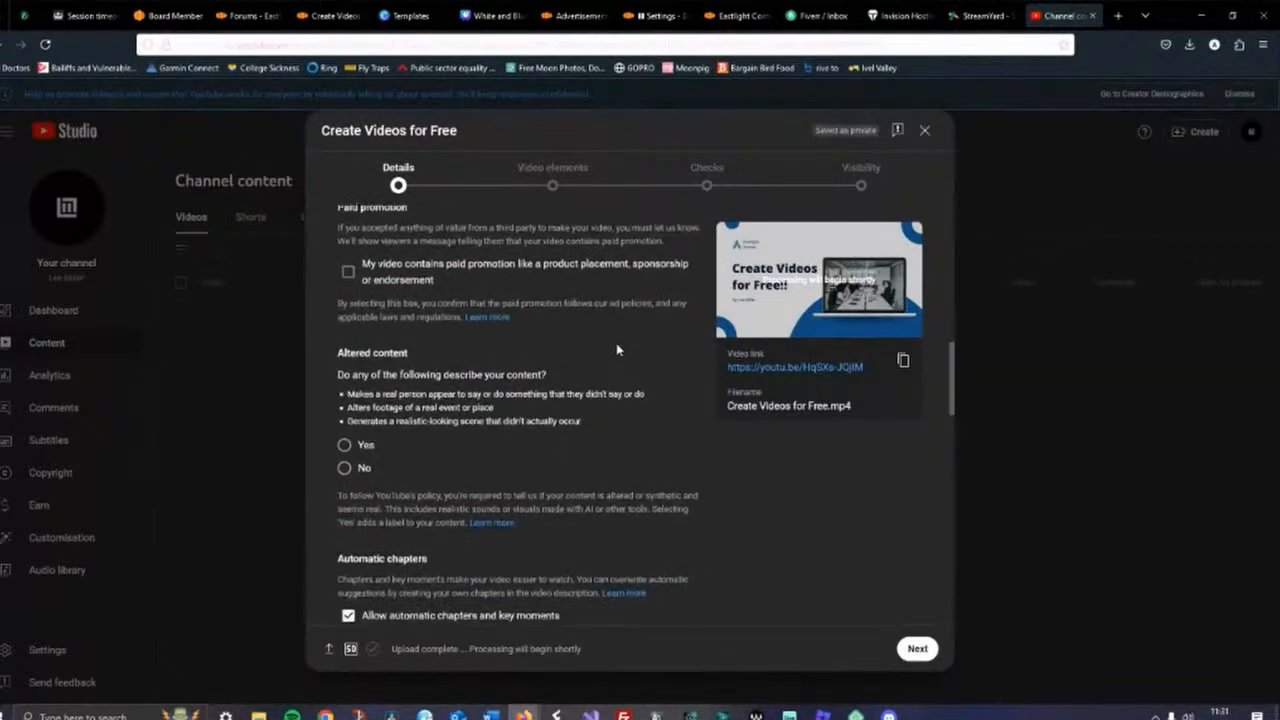
scroll(617, 349, down, 3)
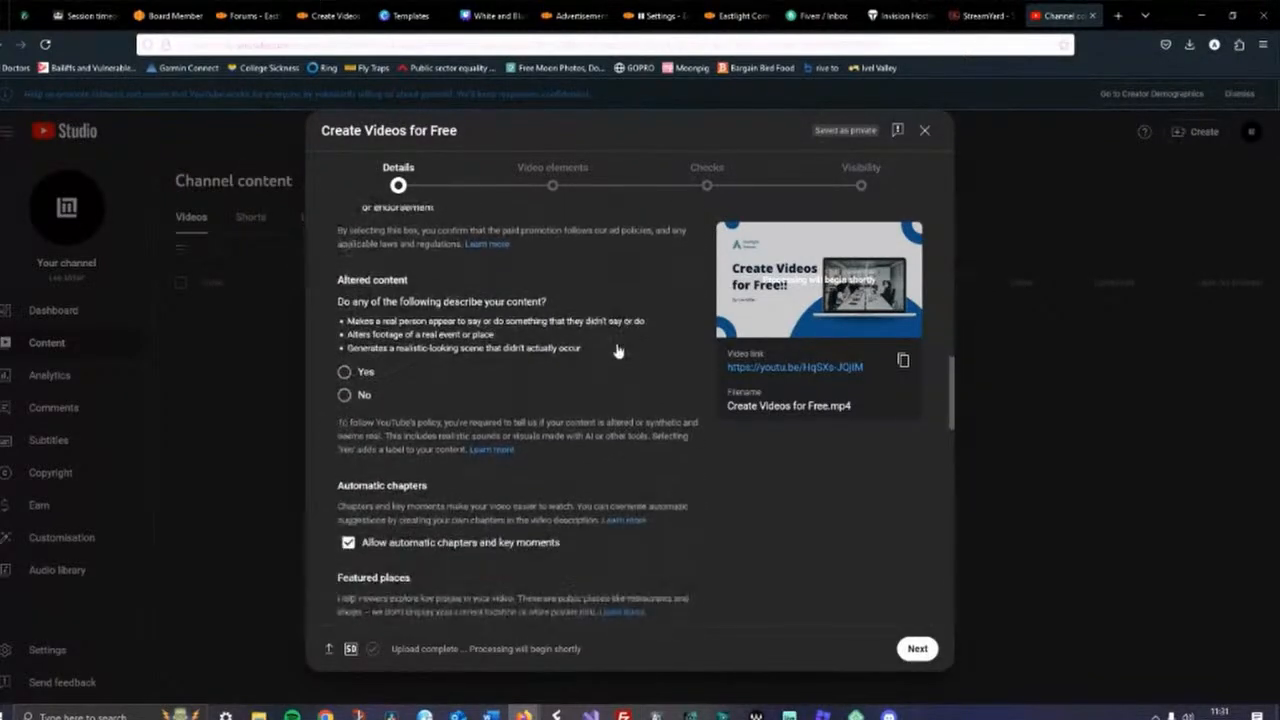
click(344, 394)
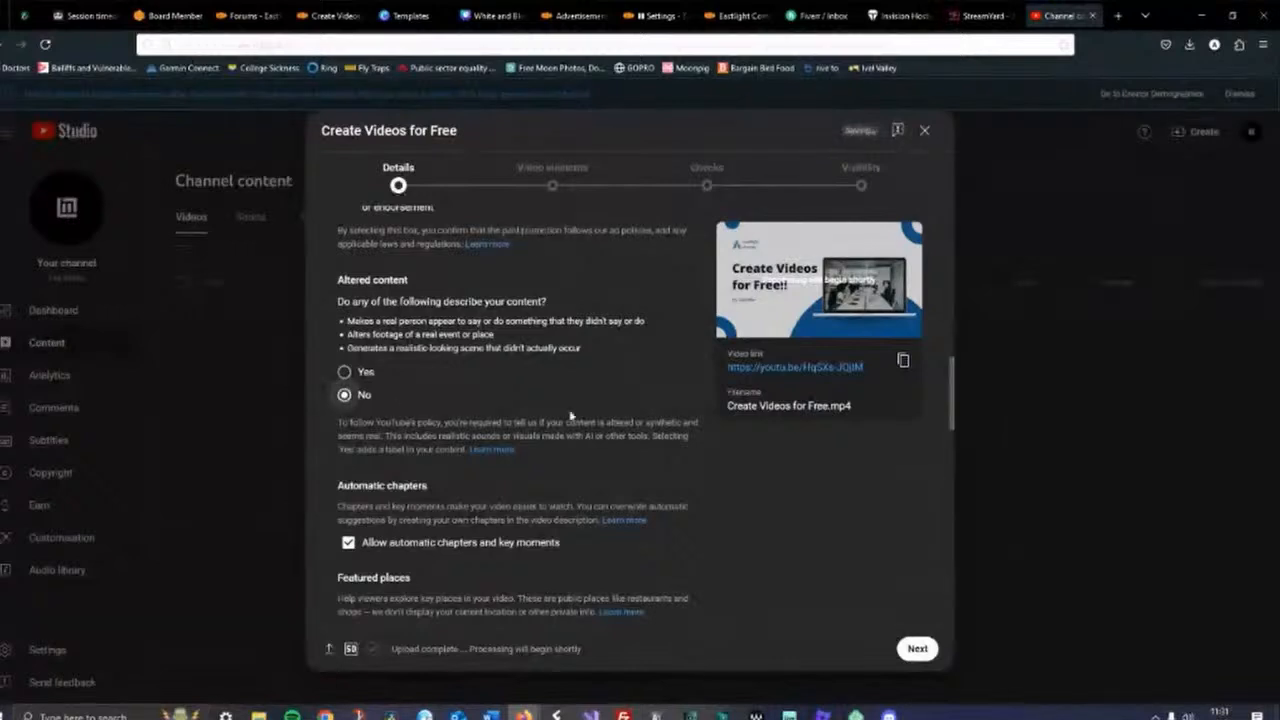
Set Shorts remixing to Don't allow remixing
scroll(620, 375, down, 3)
scroll(554, 317, down, 2)
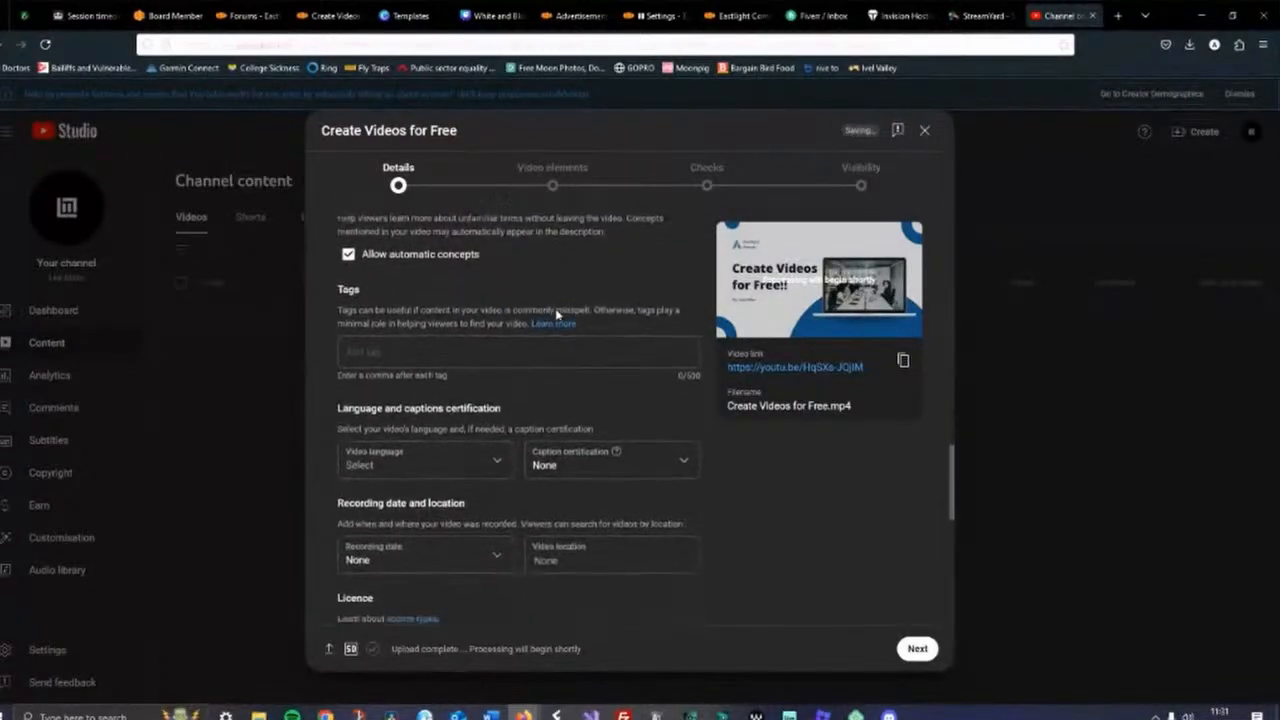
scroll(529, 273, down, 1)
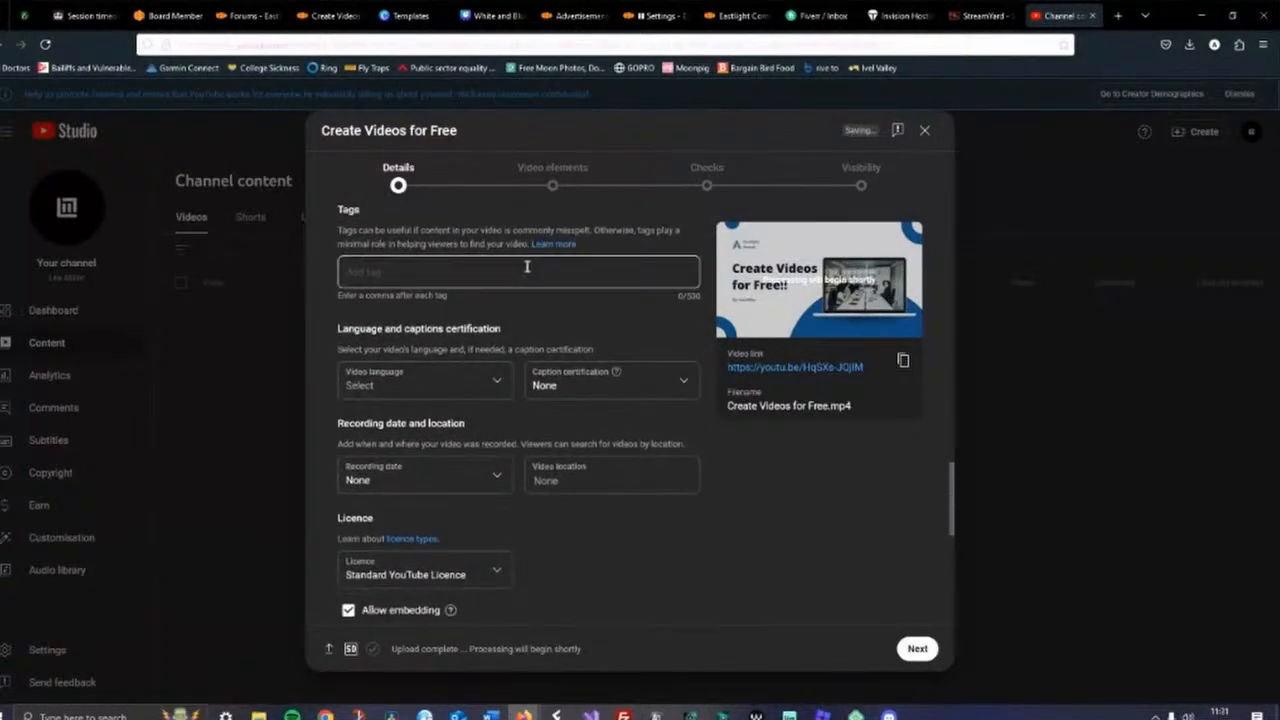
scroll(529, 273, up, 2)
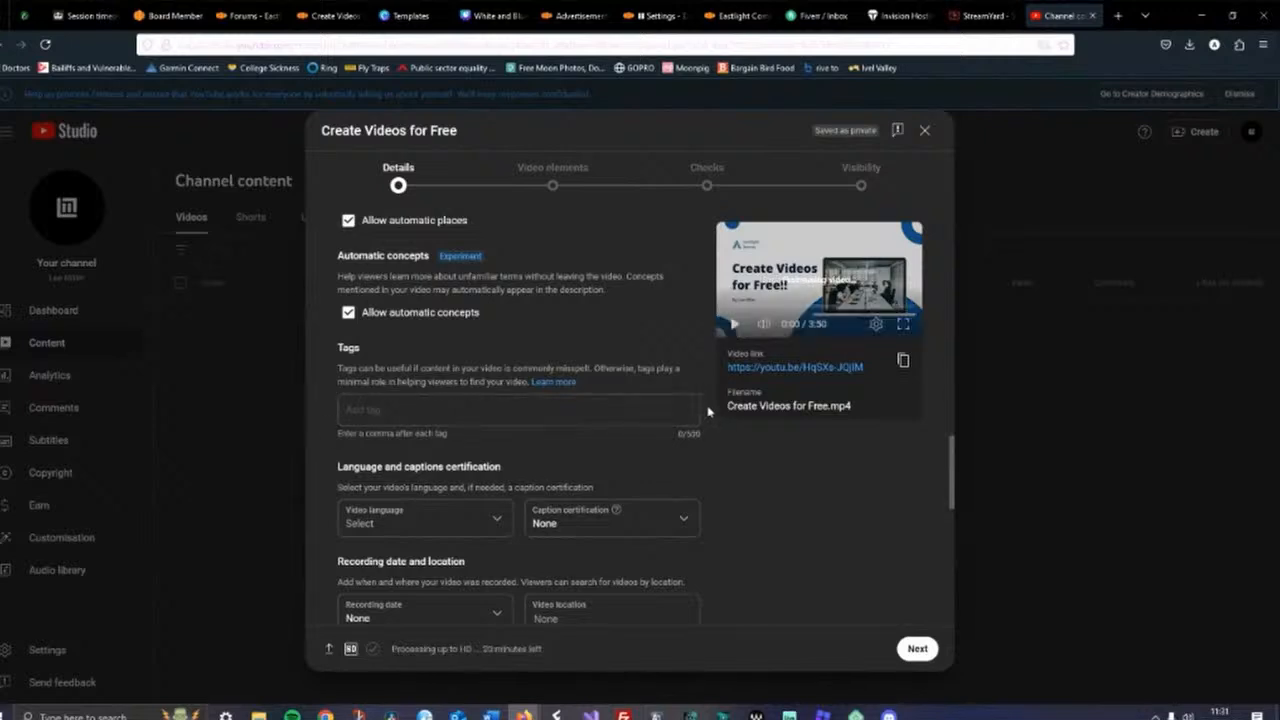
scroll(708, 411, down, 1)
scroll(708, 411, down, 3)
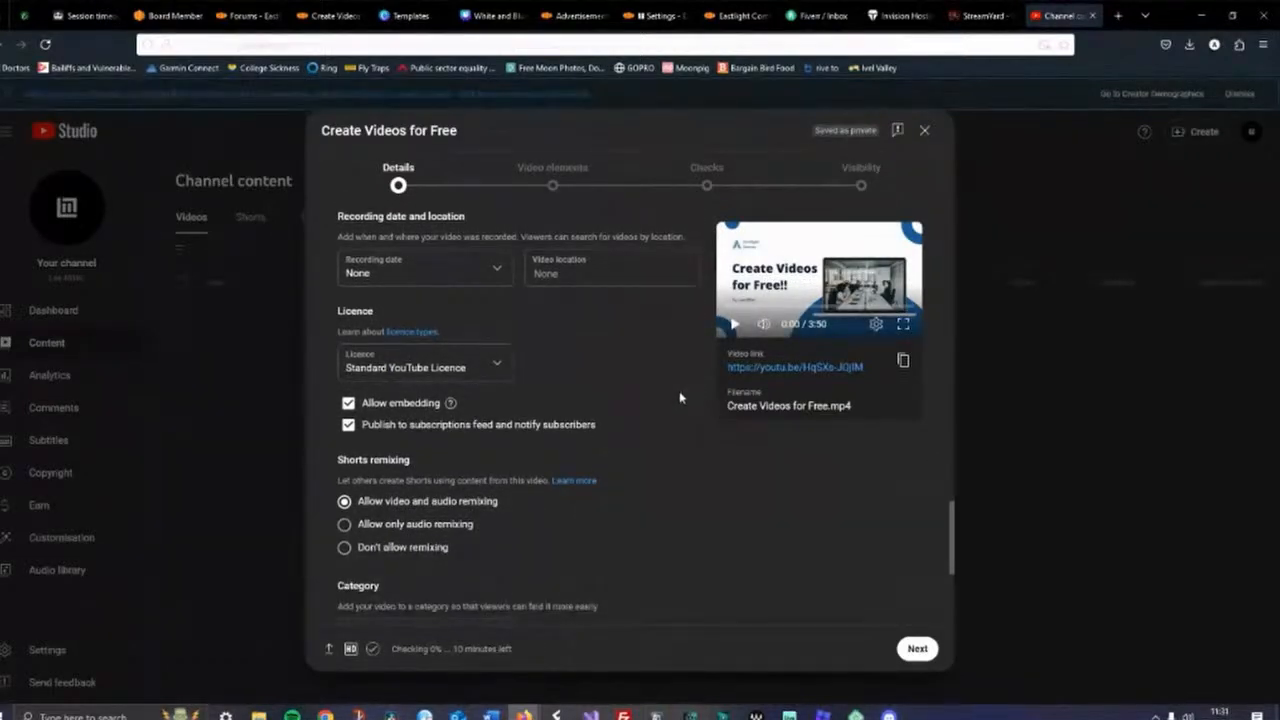
scroll(679, 397, down, 2)
click(345, 411)
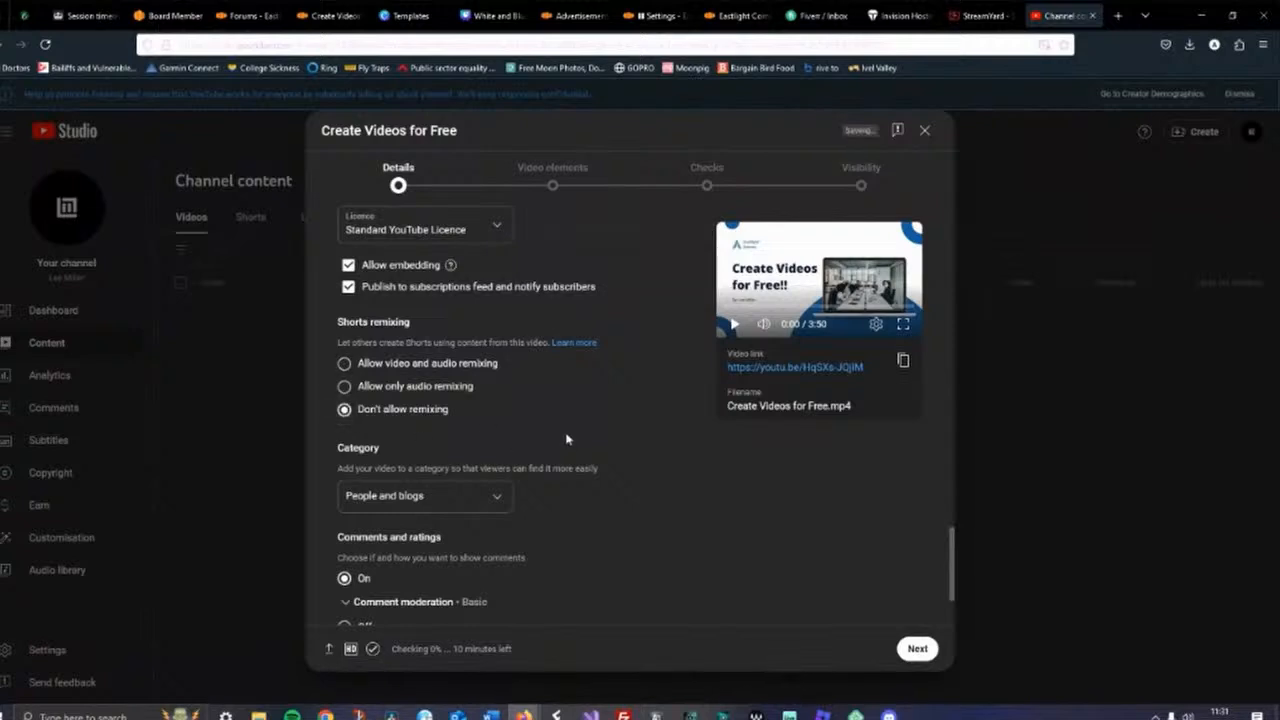
Advance past the video elements and checks pages and set the video's visibility to Public
scroll(630, 400, down, 1)
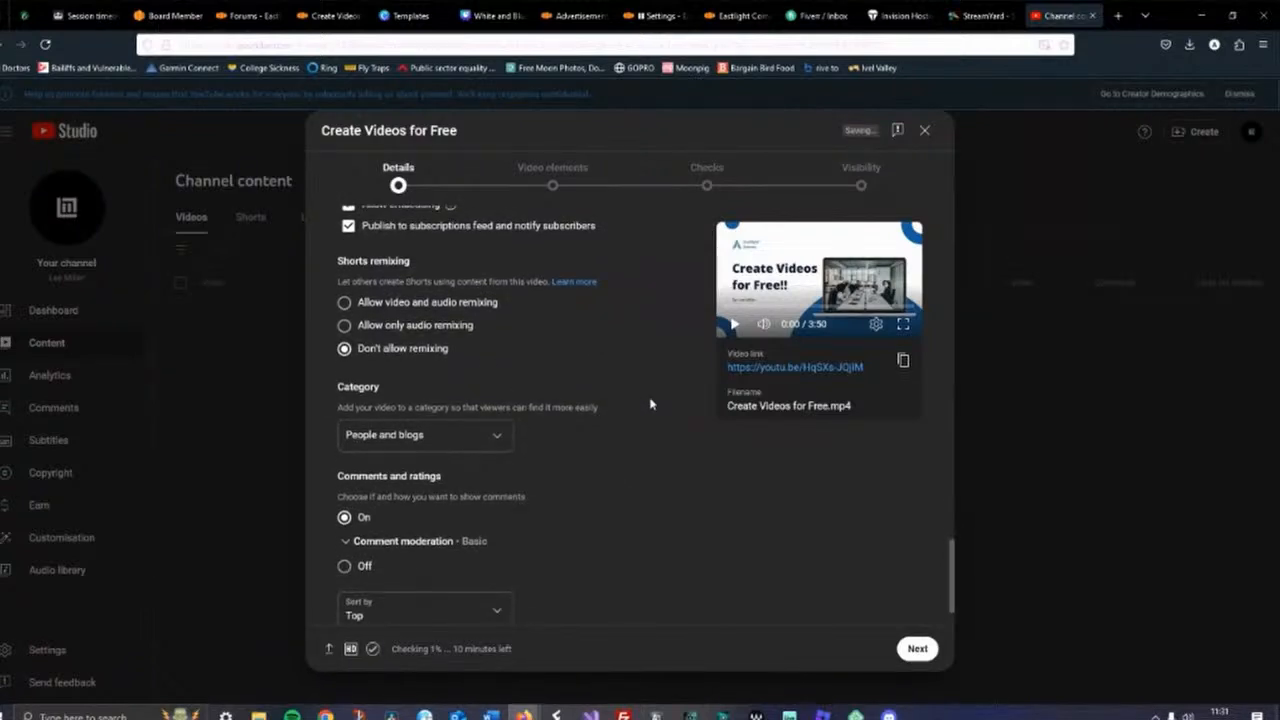
scroll(650, 404, down, 1)
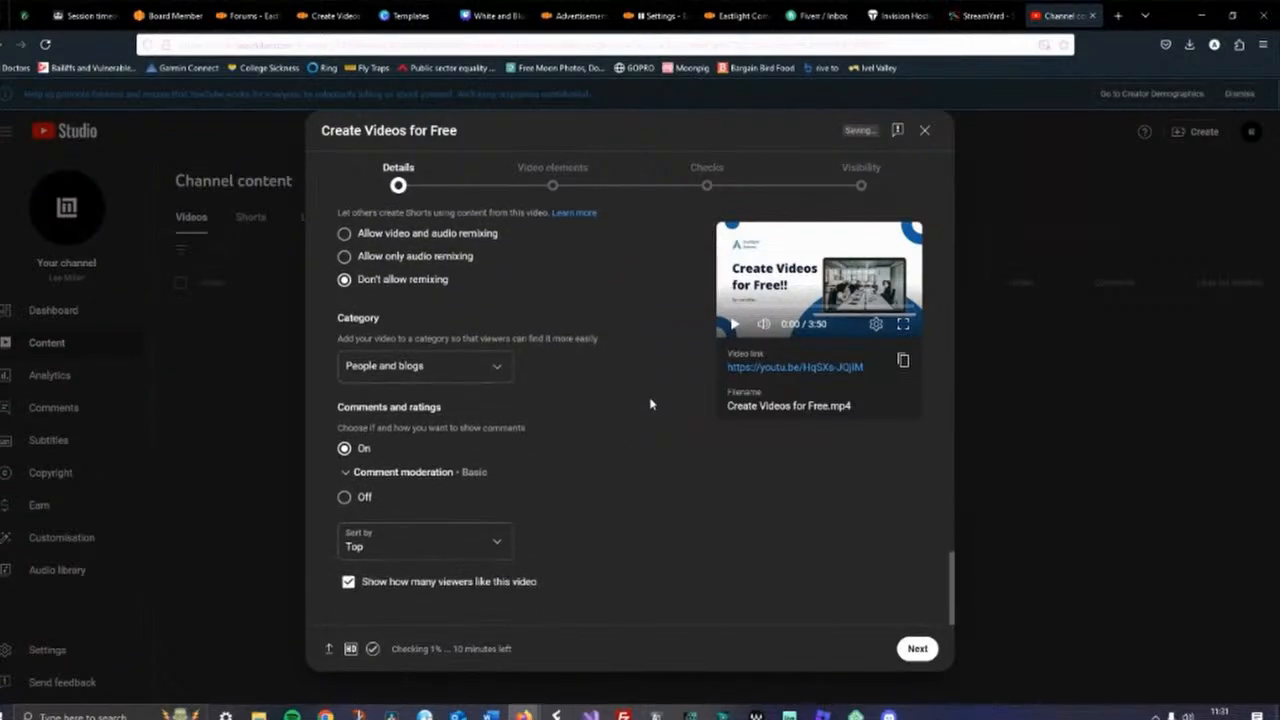
click(915, 650)
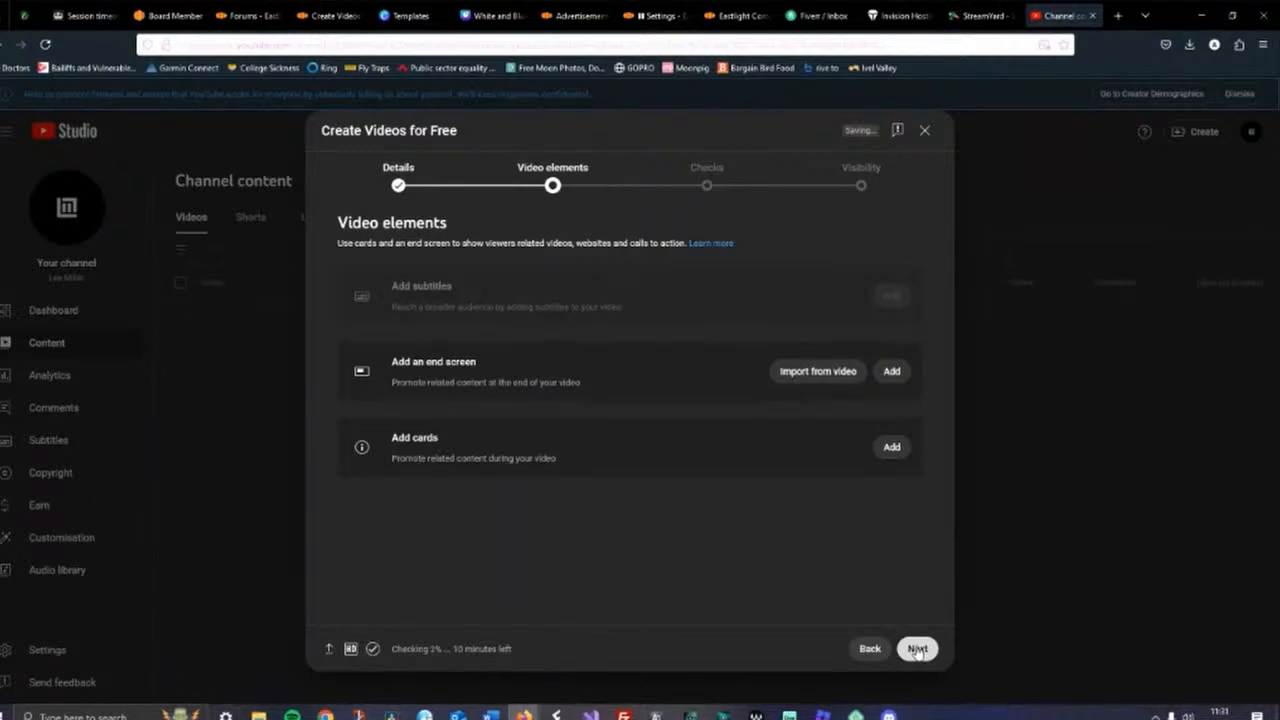
click(917, 650)
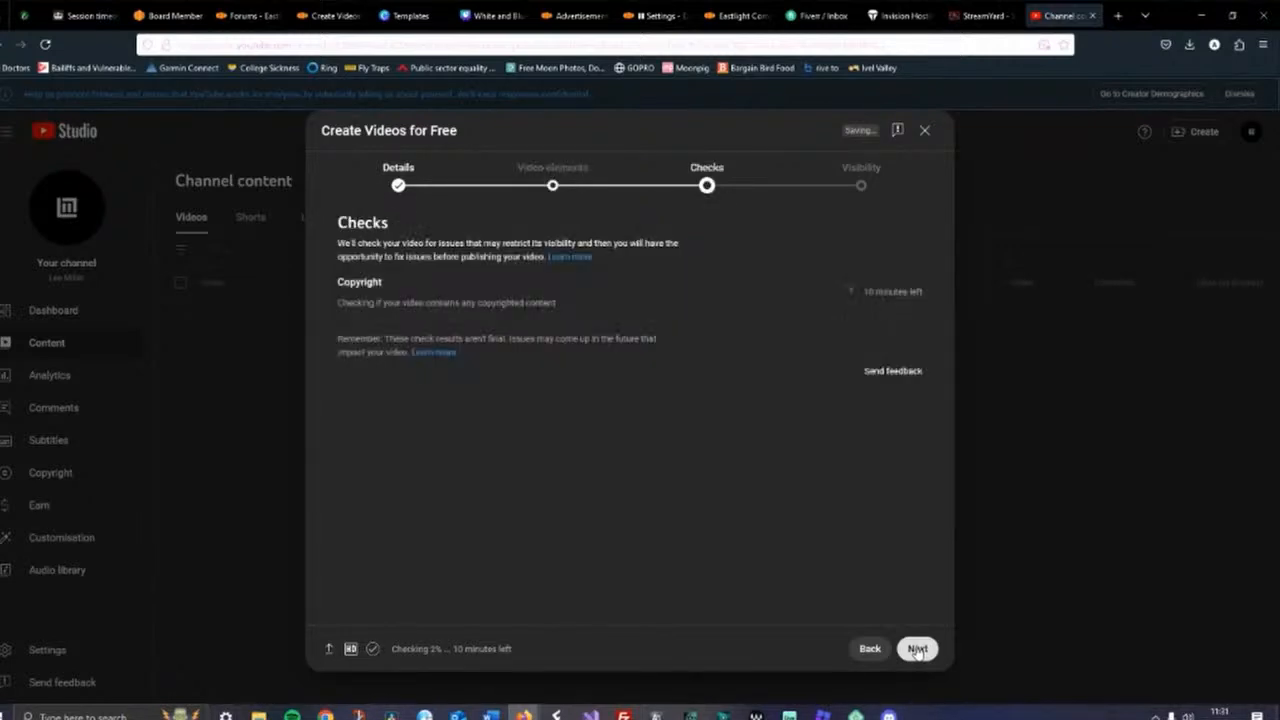
click(917, 649)
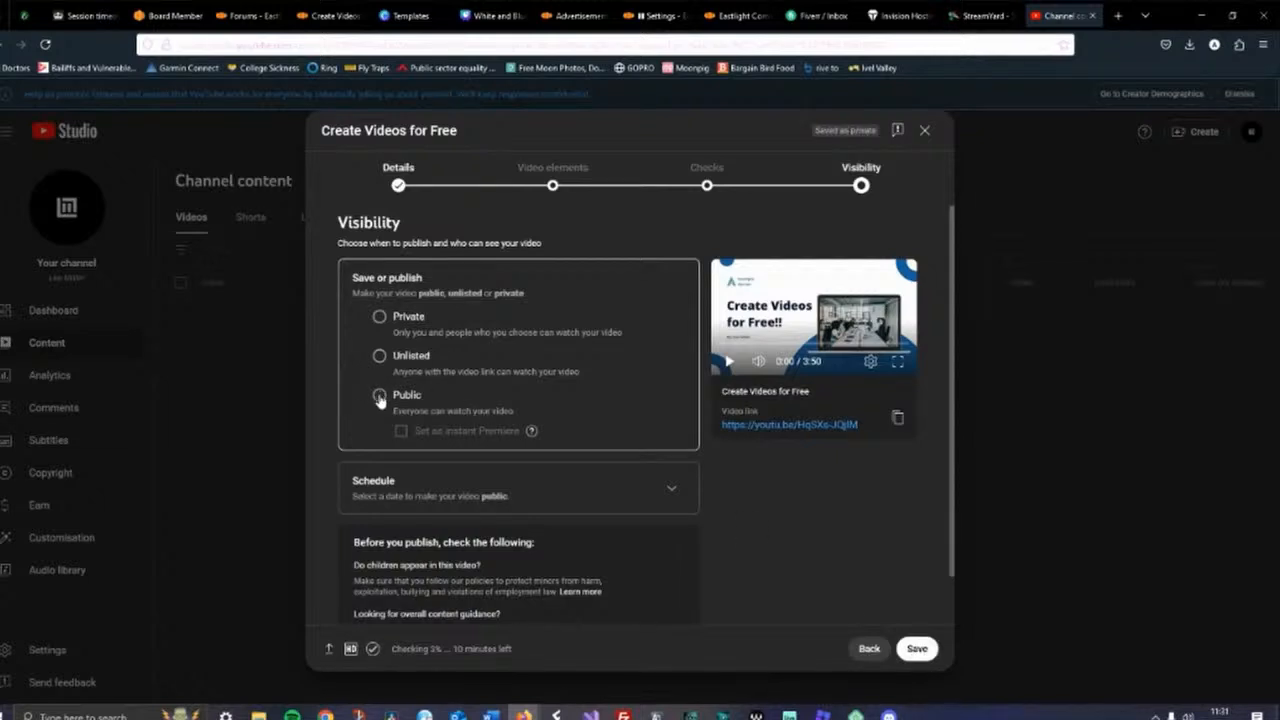
click(380, 396)
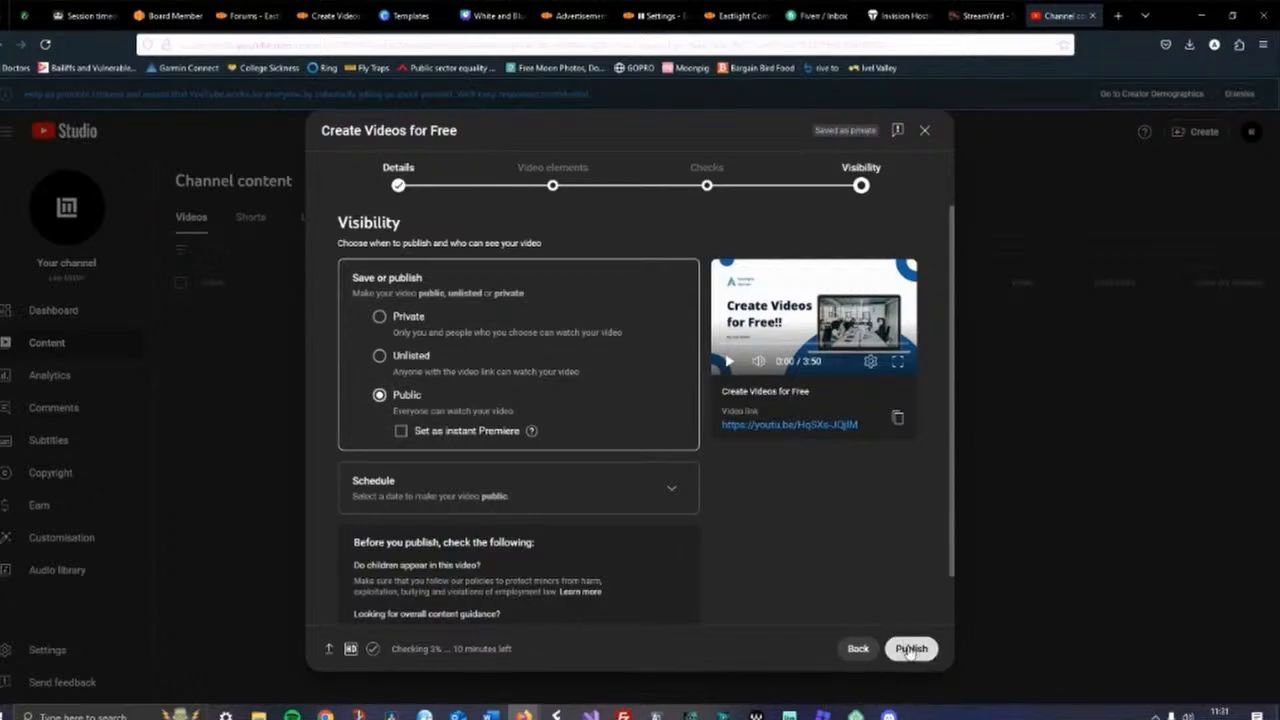
Publish the video and copy its video link
scroll(788, 505, down, 1)
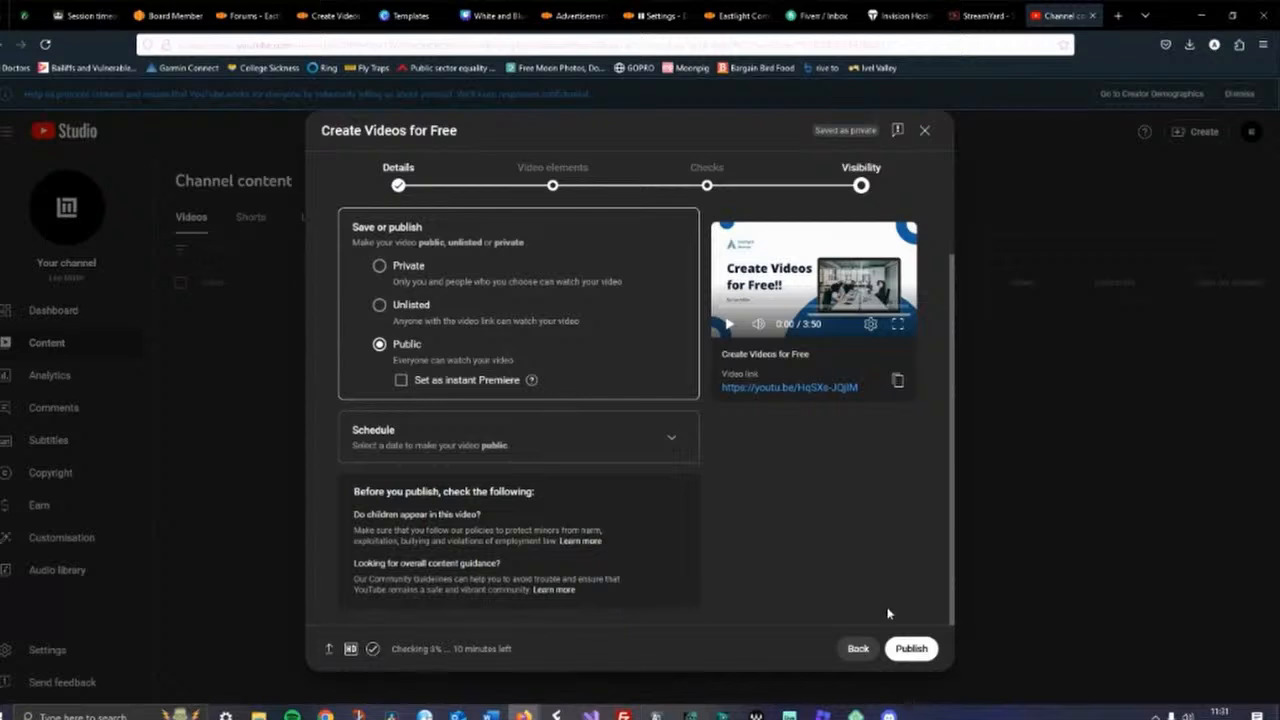
click(908, 649)
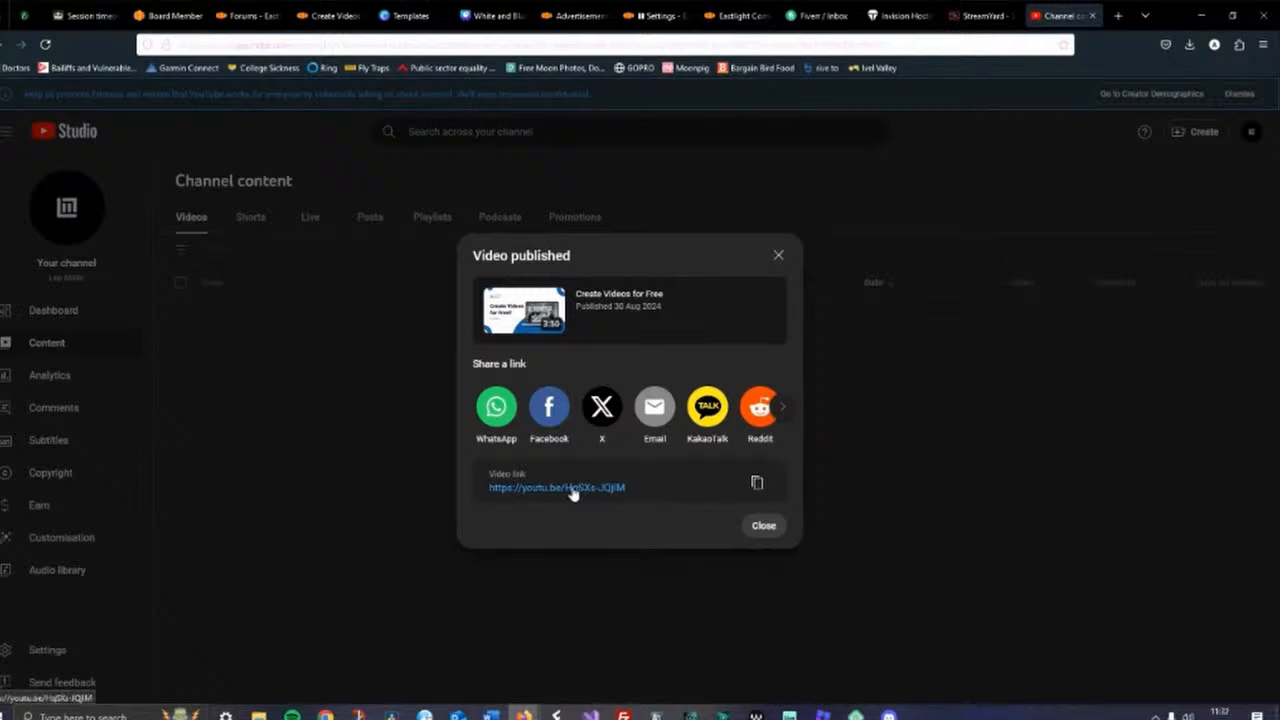
click(758, 486)
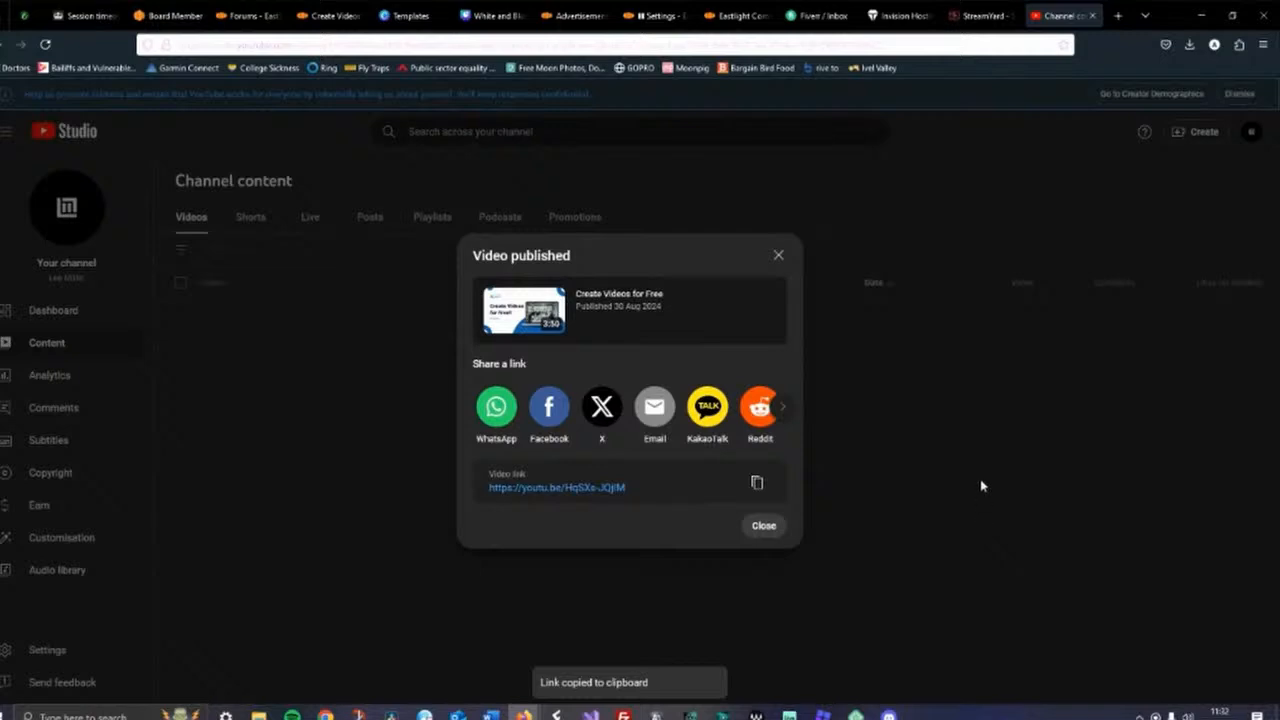
Go to the Neighbourhood Questions forum on the Eastlight community site
click(331, 16)
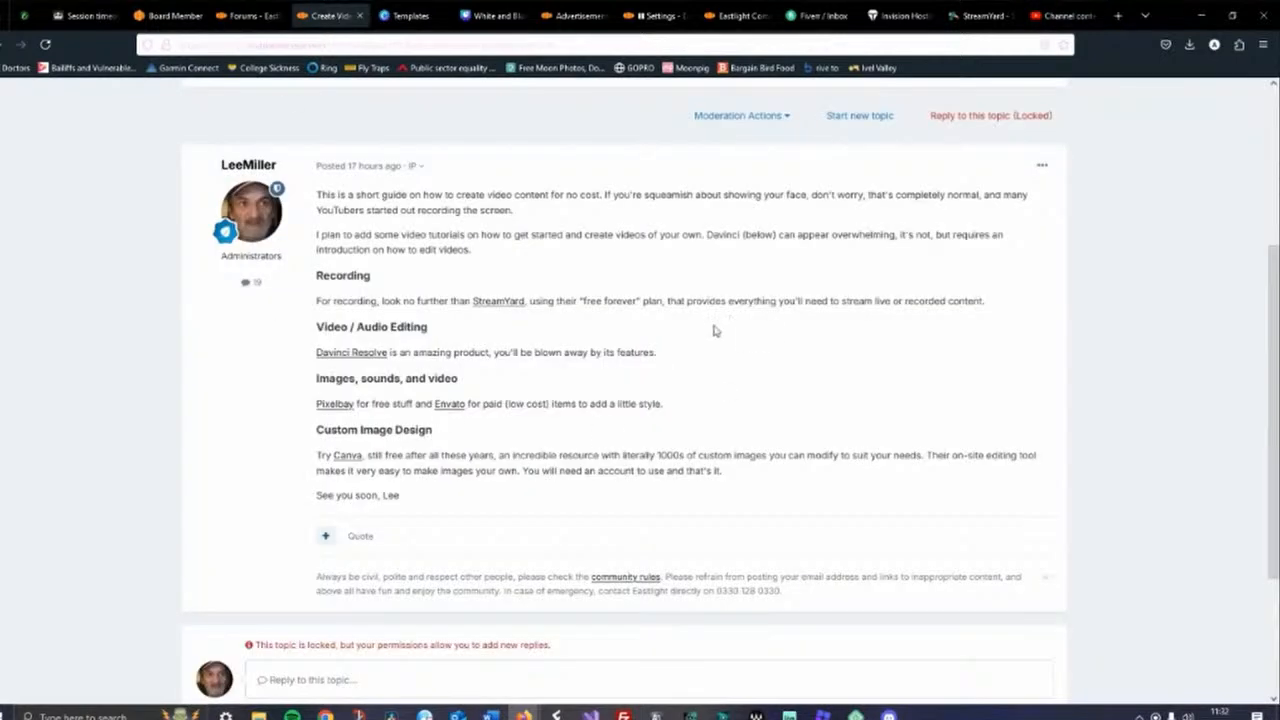
scroll(675, 343, up, 3)
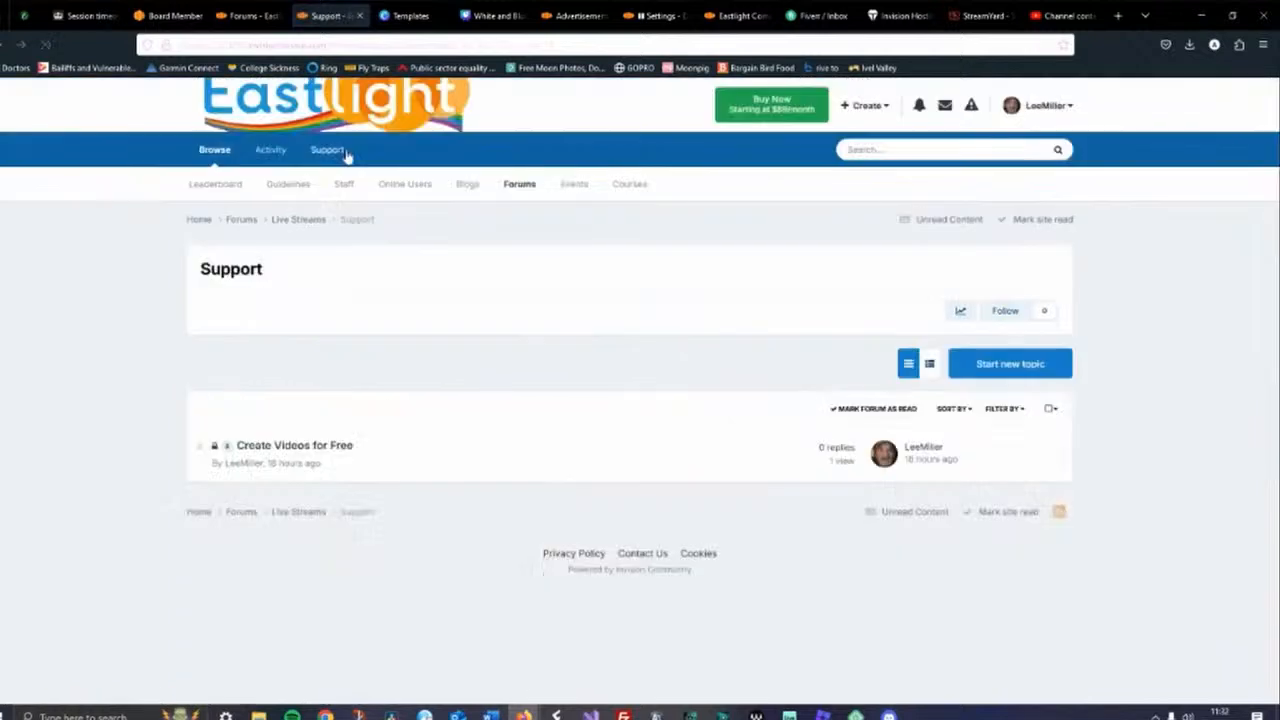
click(240, 219)
scroll(1166, 362, down, 4)
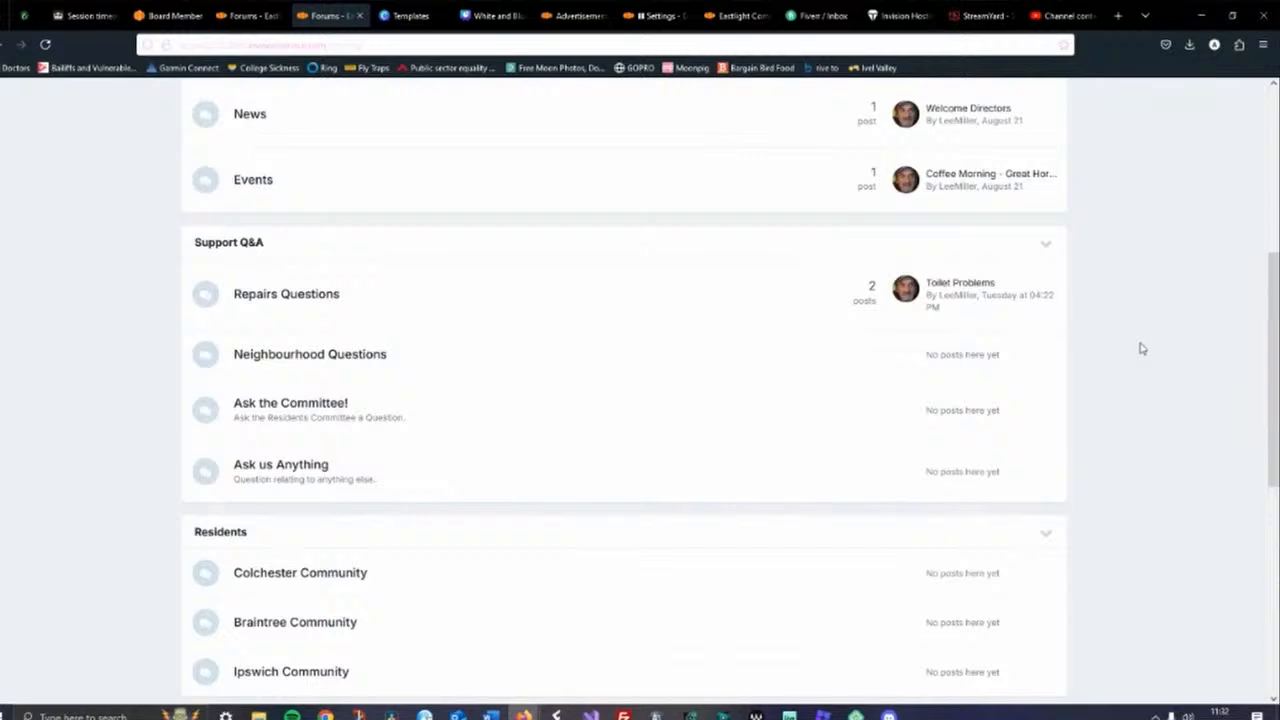
scroll(1128, 320, down, 2)
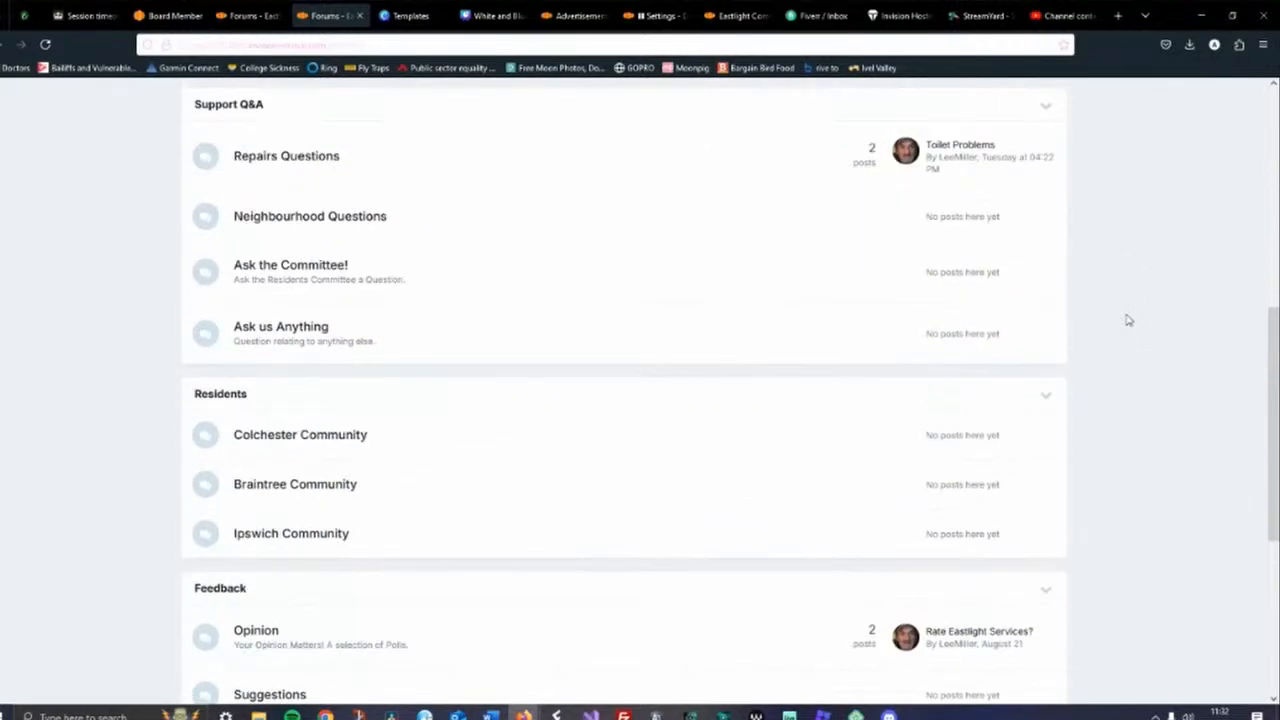
scroll(1128, 320, down, 2)
scroll(1128, 320, down, 2)
scroll(1128, 320, up, 6)
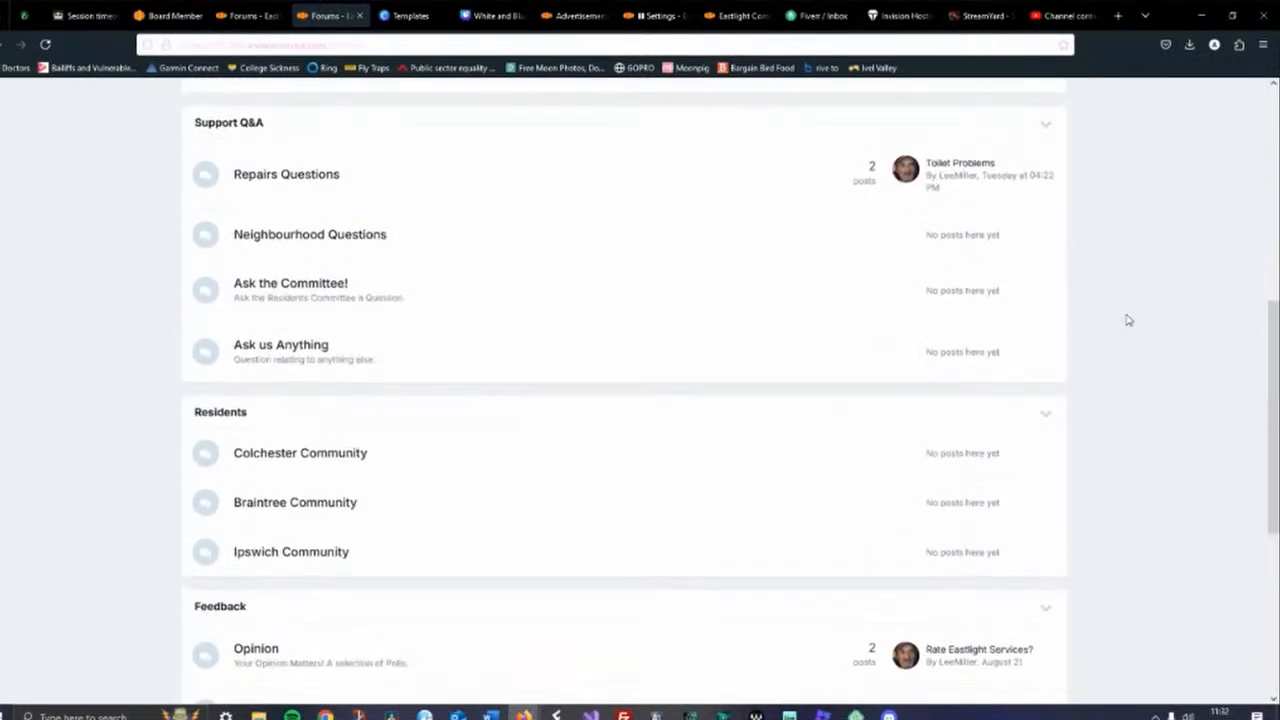
scroll(1128, 320, up, 3)
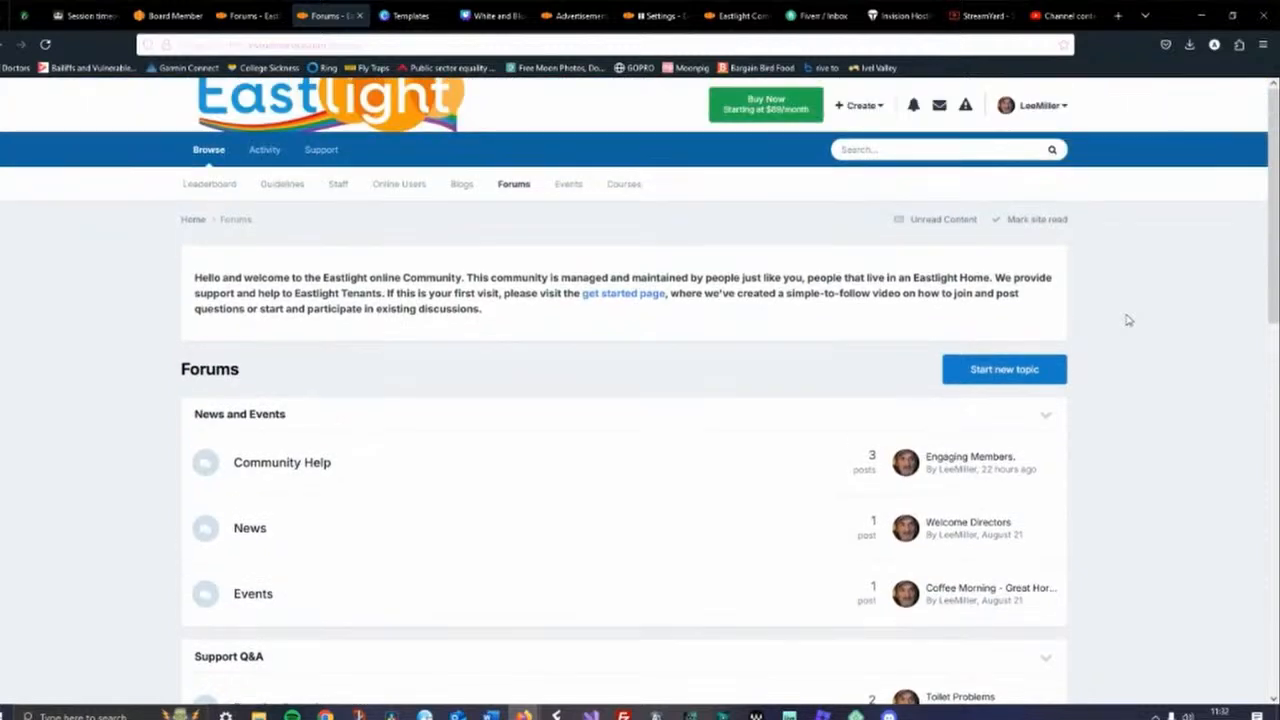
scroll(1128, 320, down, 3)
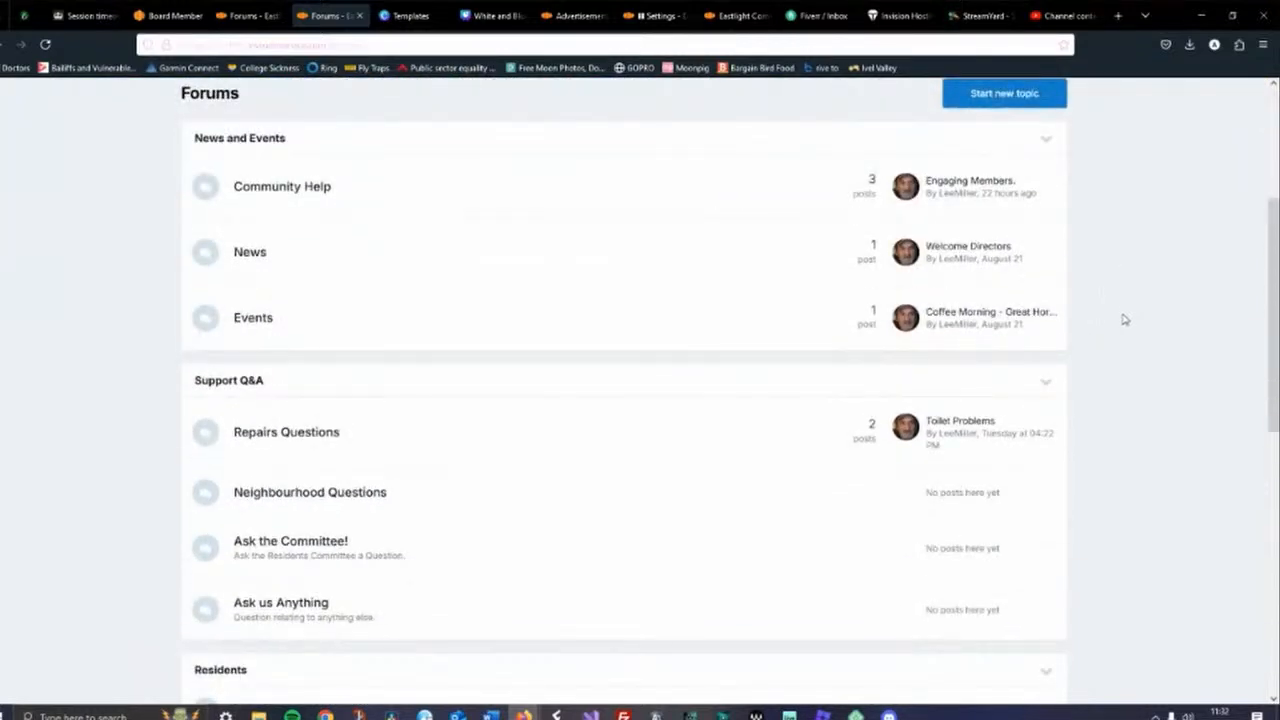
scroll(1128, 320, down, 2)
click(336, 358)
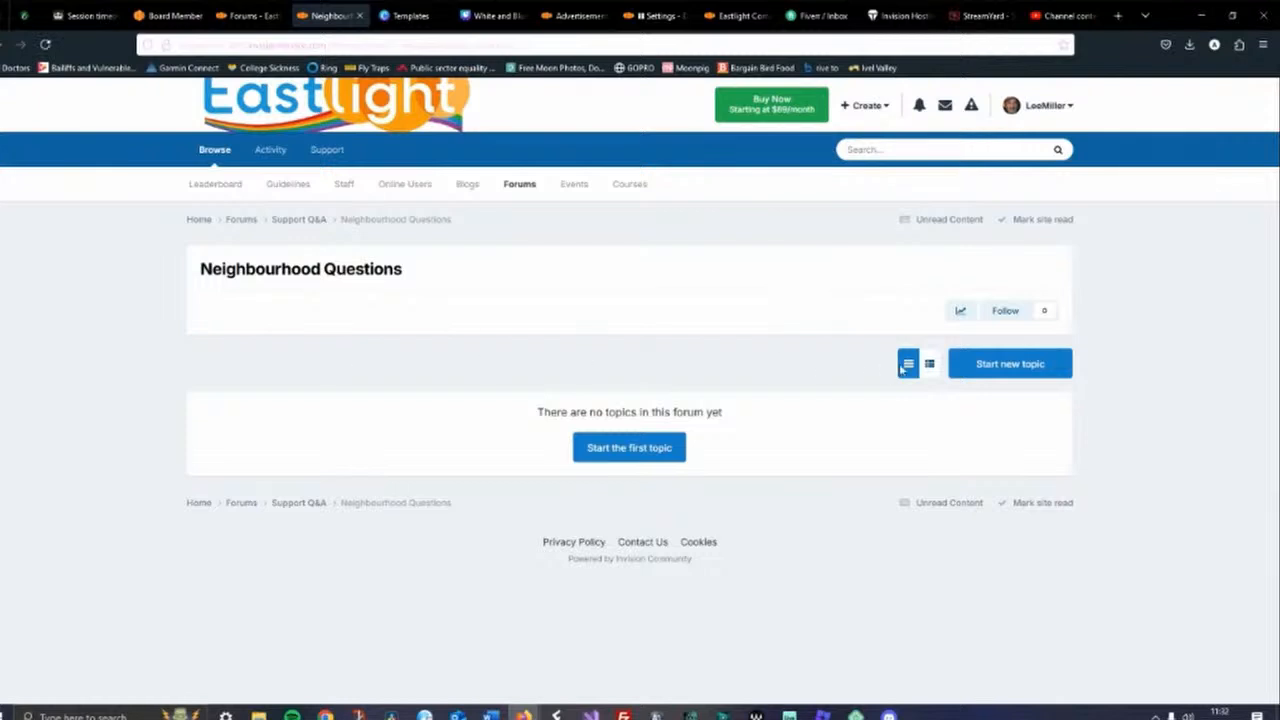
Start a new topic titled Create Videos for free
click(1010, 363)
click(251, 362)
text(Create)
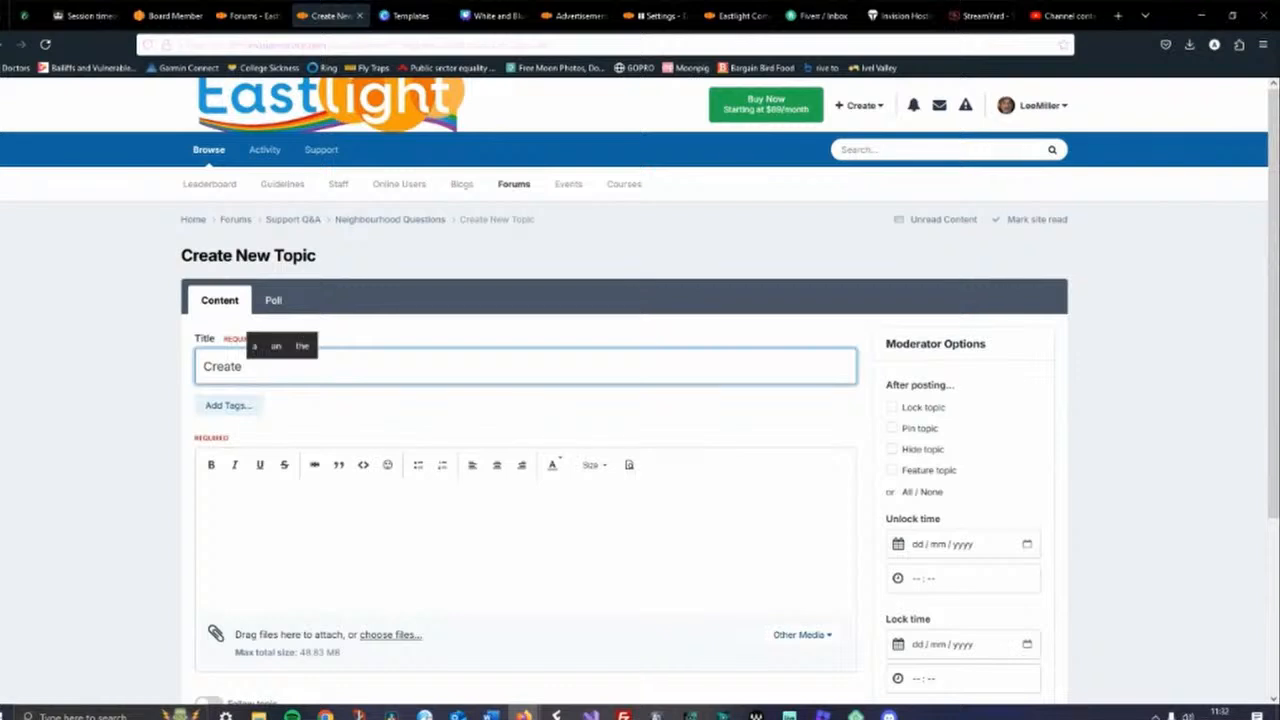
text( Video)
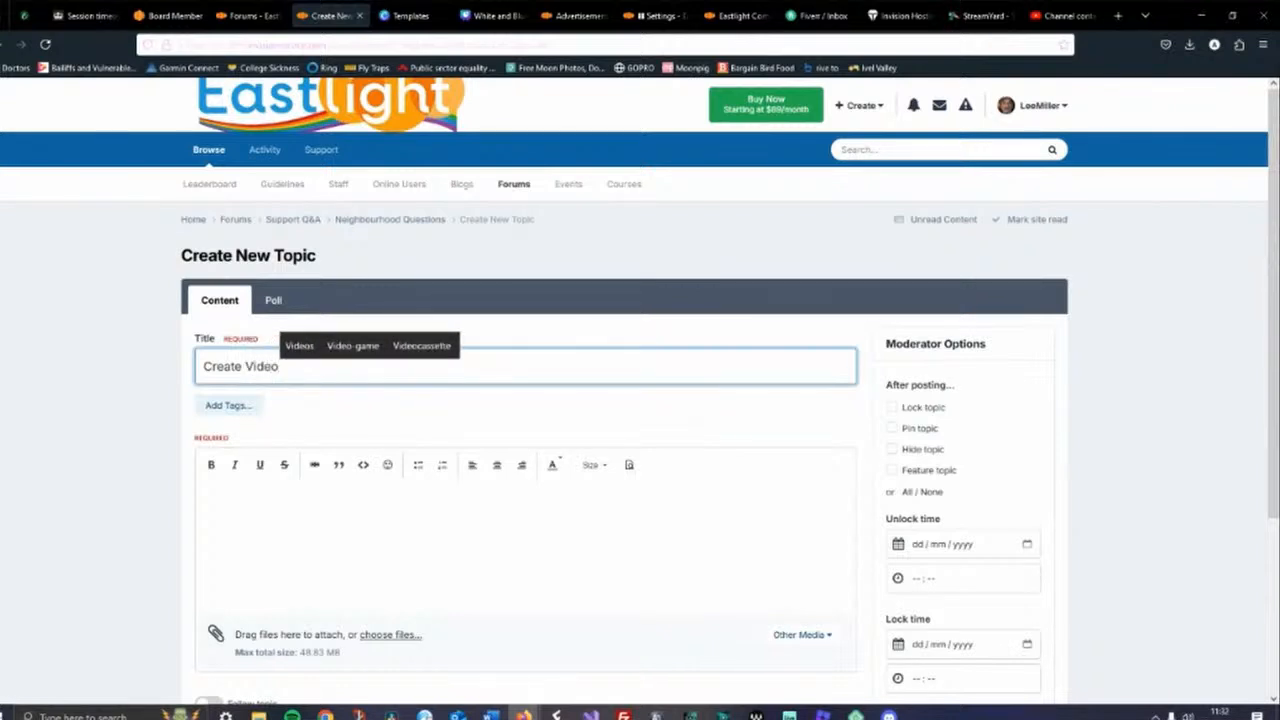
text(s for f)
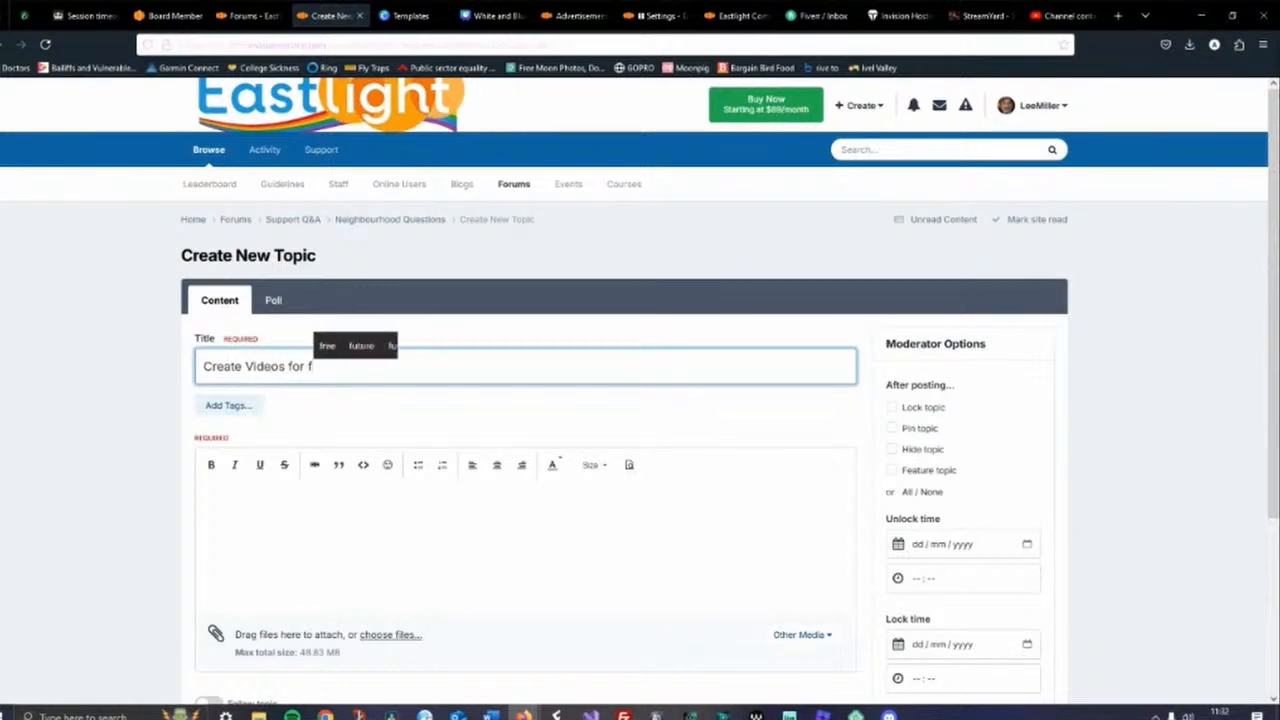
text(ree)
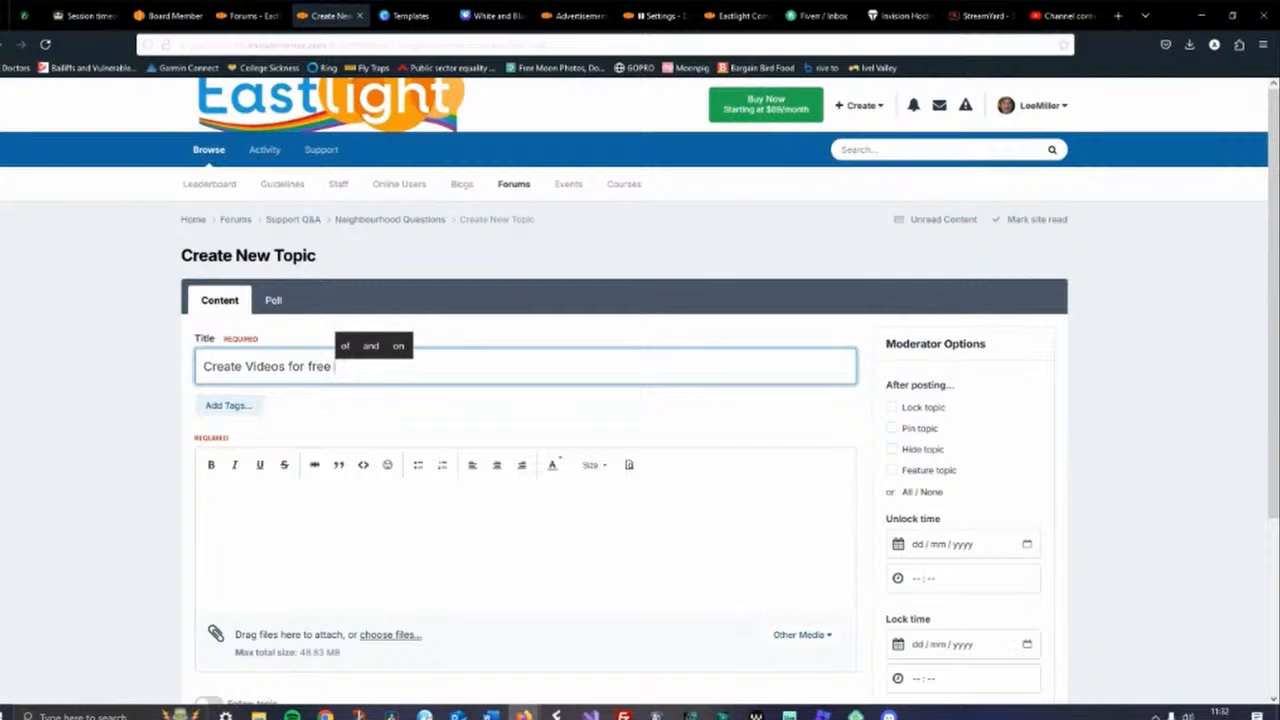
Paste the copied YouTube video link into the topic body and submit the topic
click(213, 497)
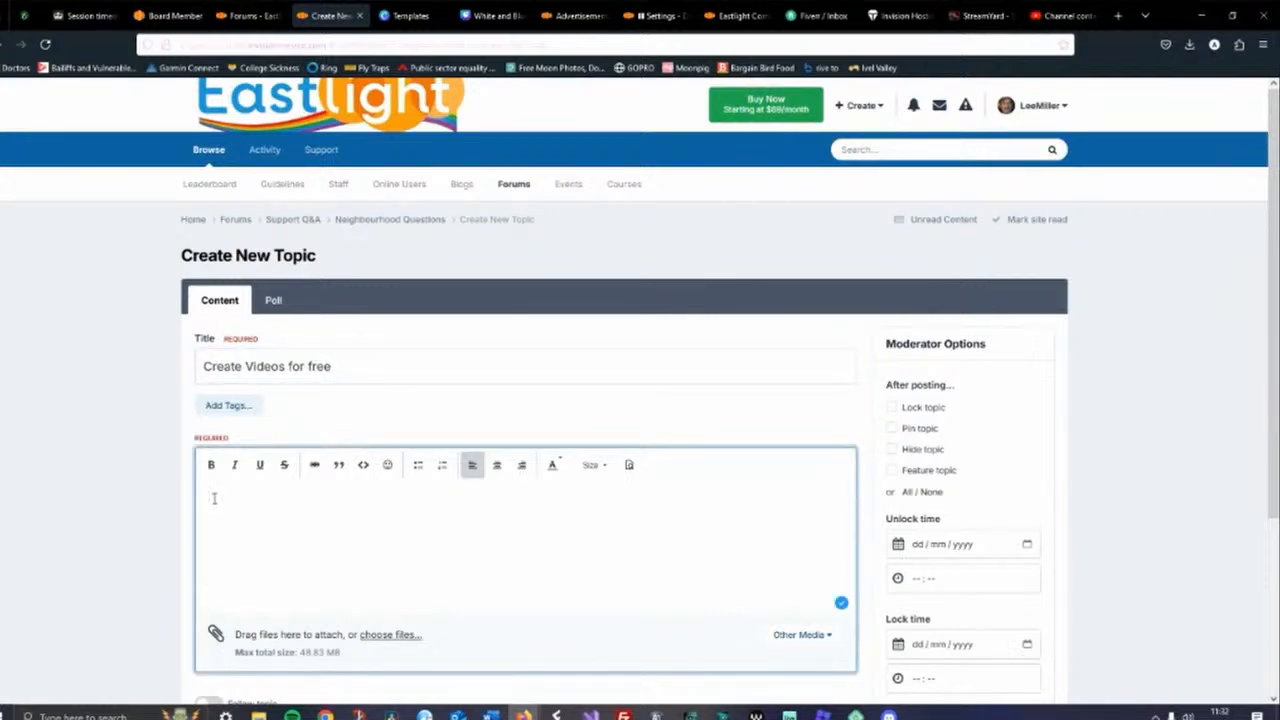
key(ctrl+v)
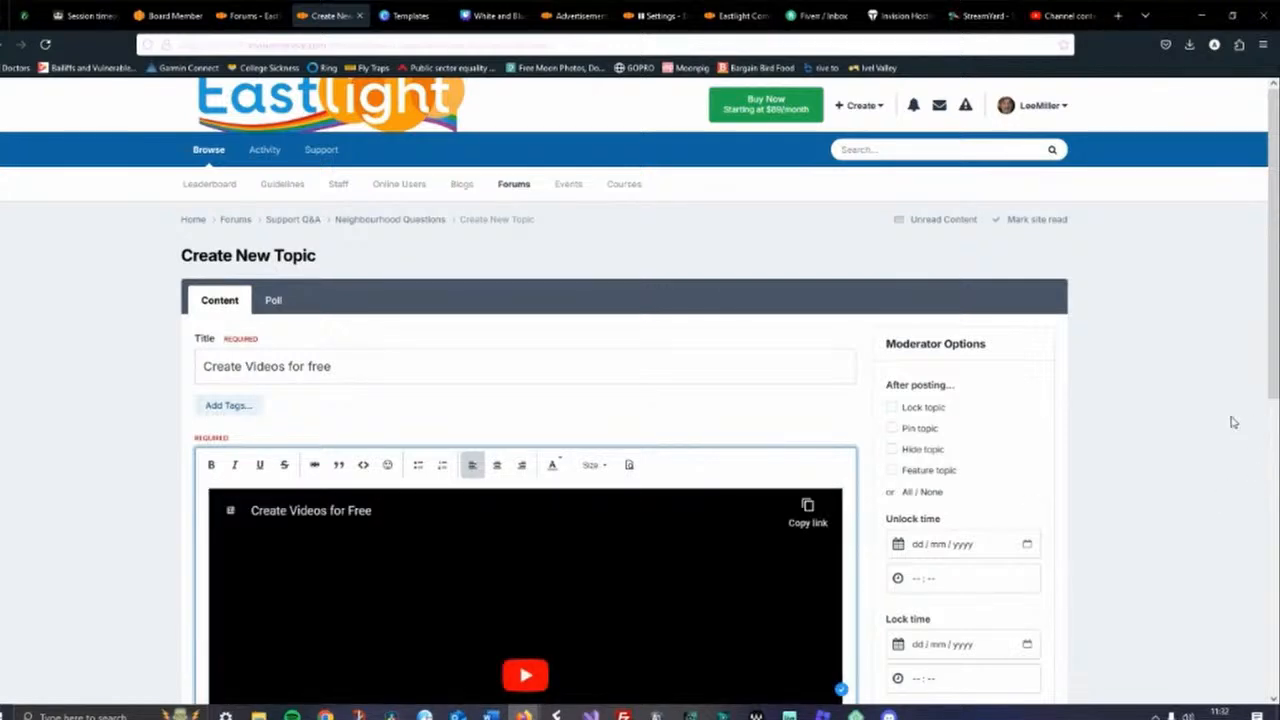
scroll(1103, 400, down, 3)
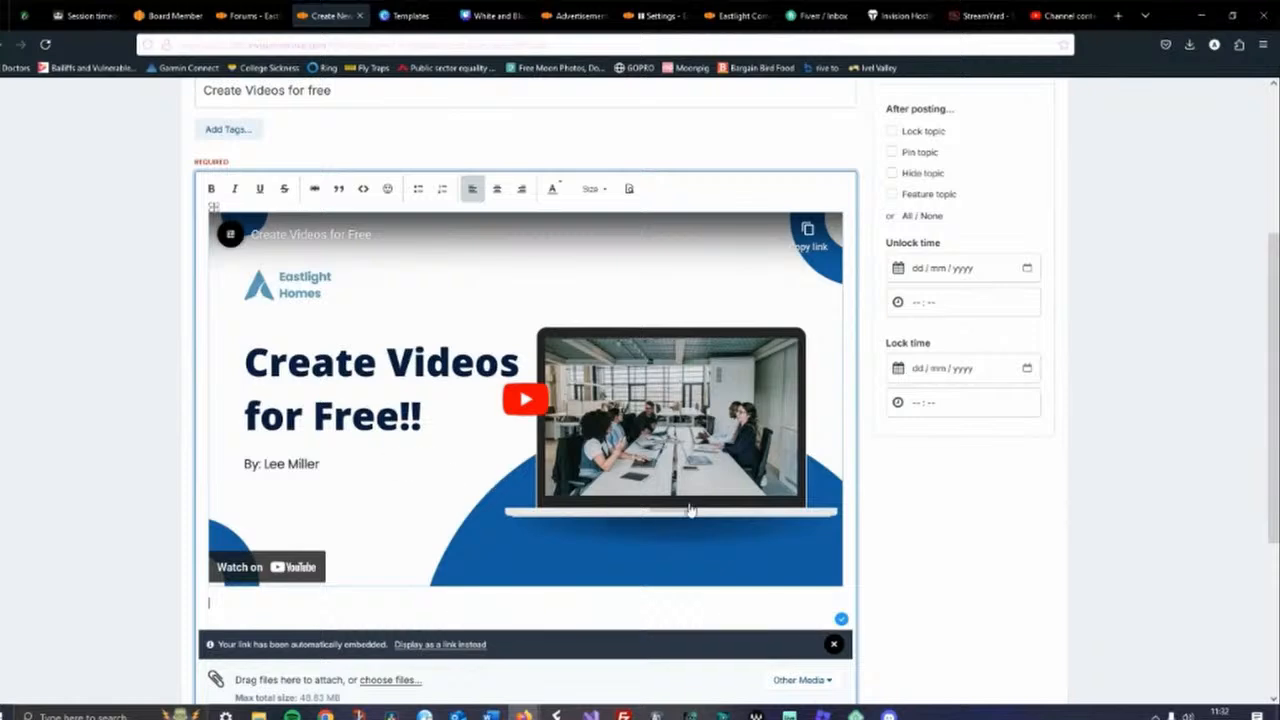
scroll(1203, 346, down, 3)
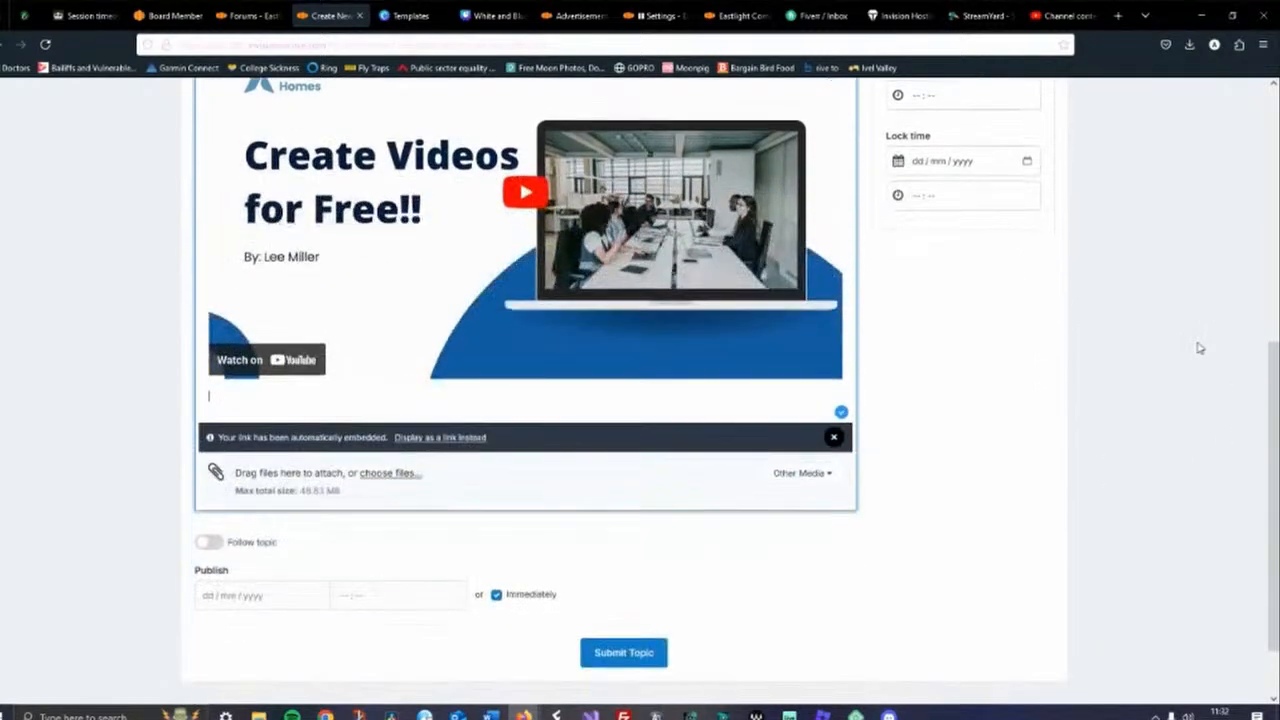
scroll(1200, 345, up, 3)
scroll(1200, 345, up, 3)
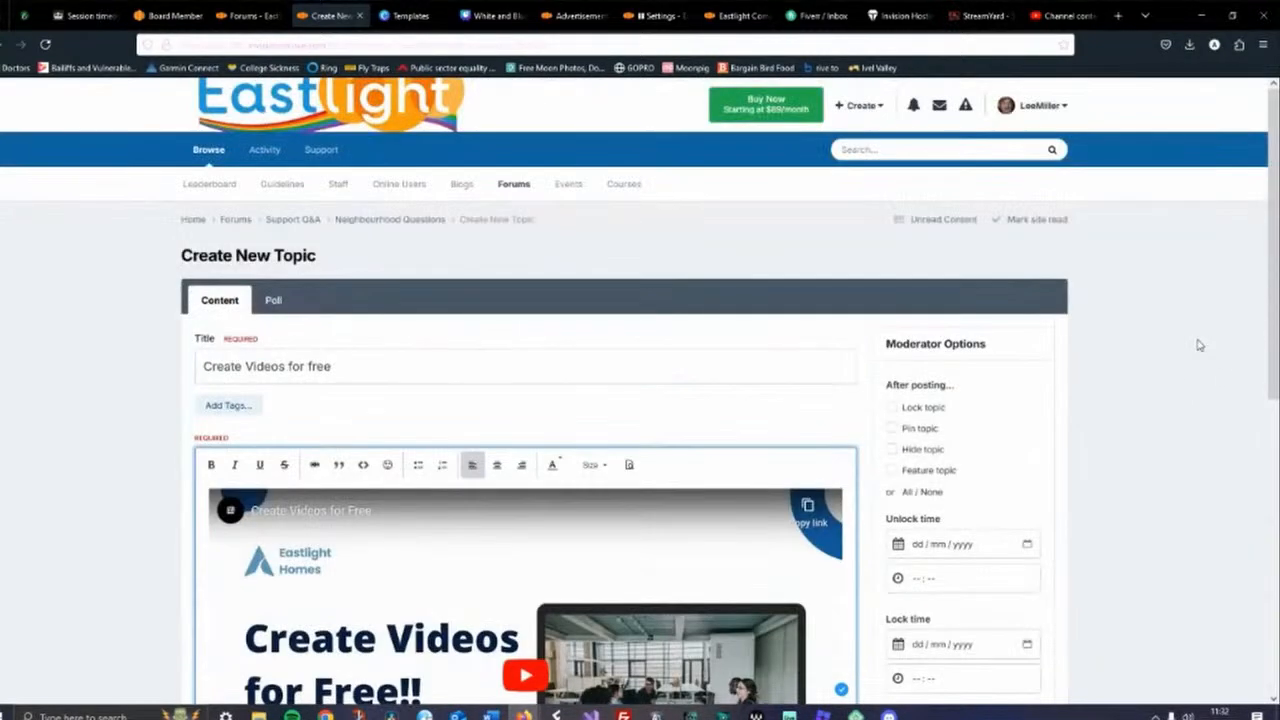
scroll(1200, 345, down, 5)
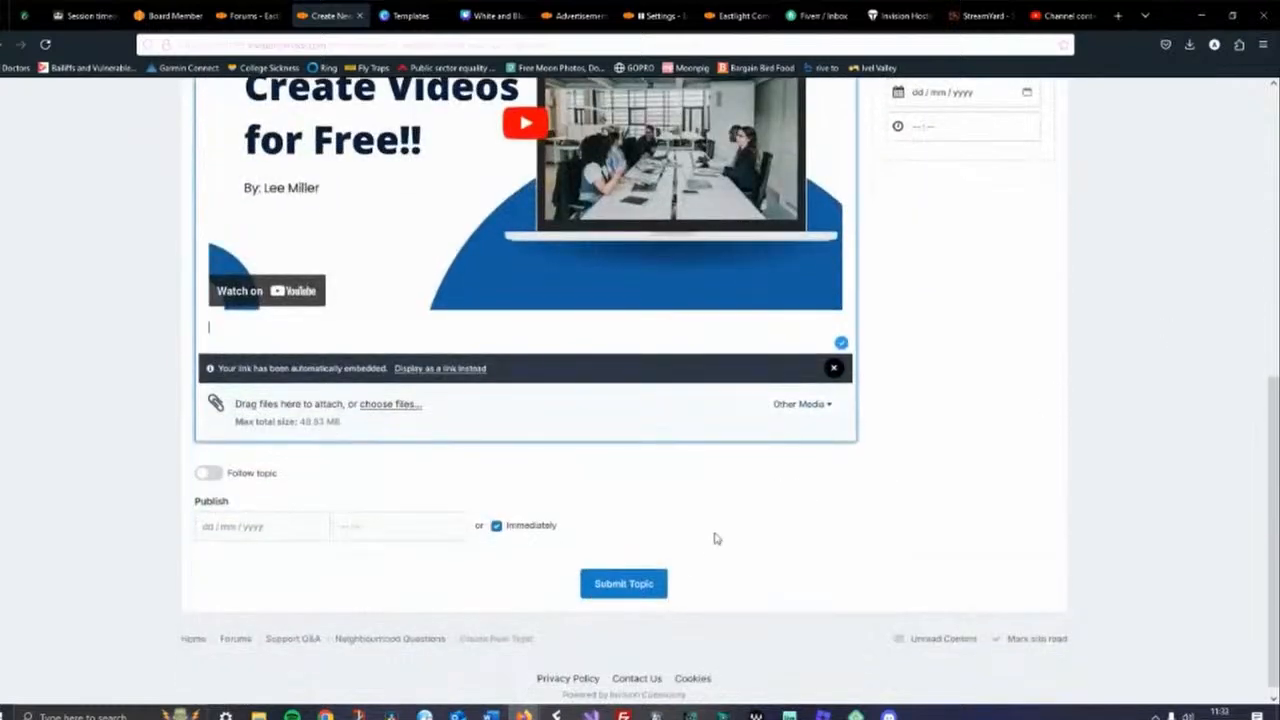
click(628, 584)
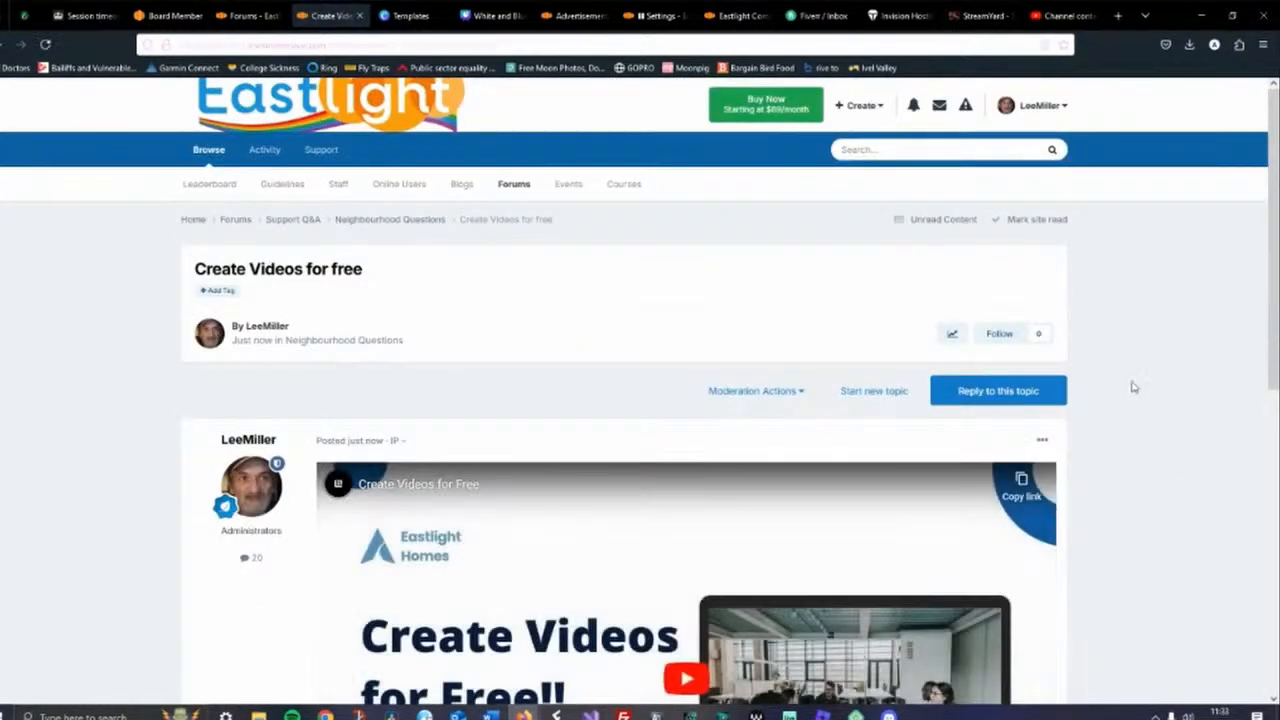
scroll(1150, 390, down, 3)
scroll(1126, 382, down, 2)
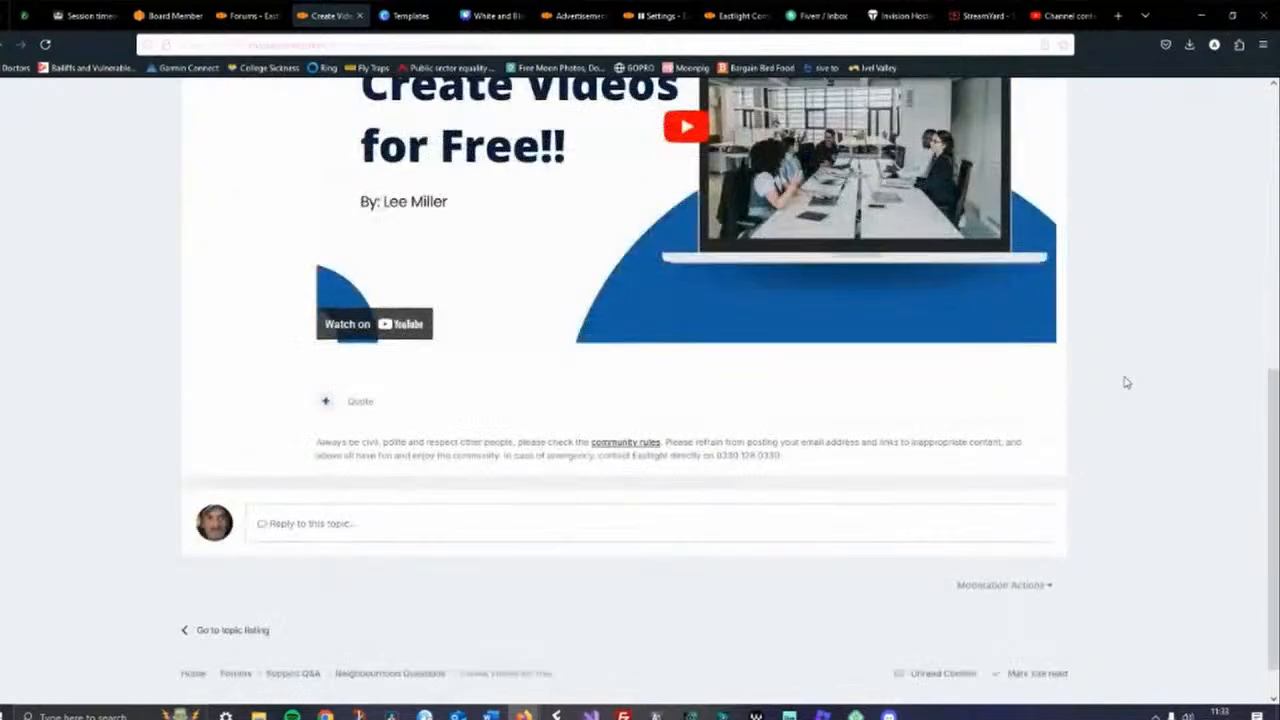
scroll(1126, 382, up, 3)
scroll(1126, 382, up, 2)
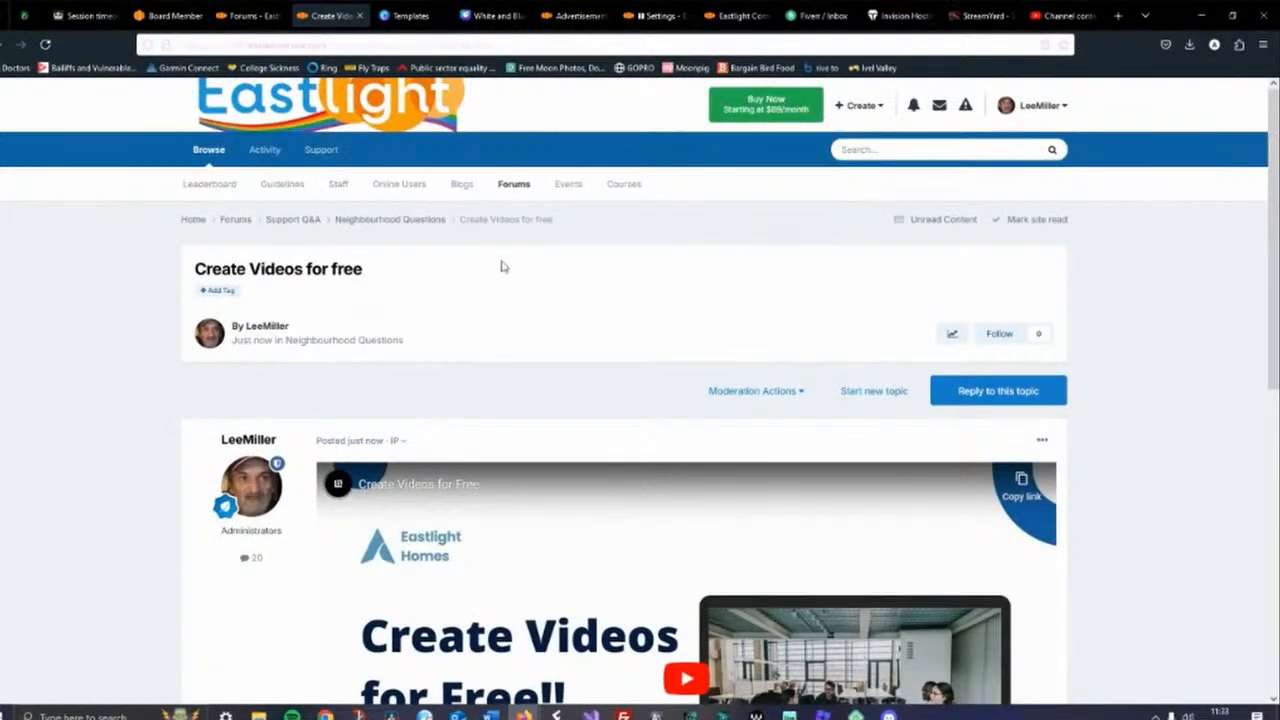
Browse the forum sections to the Live Streams Support forum and switch back to the StreamYard studio
click(274, 222)
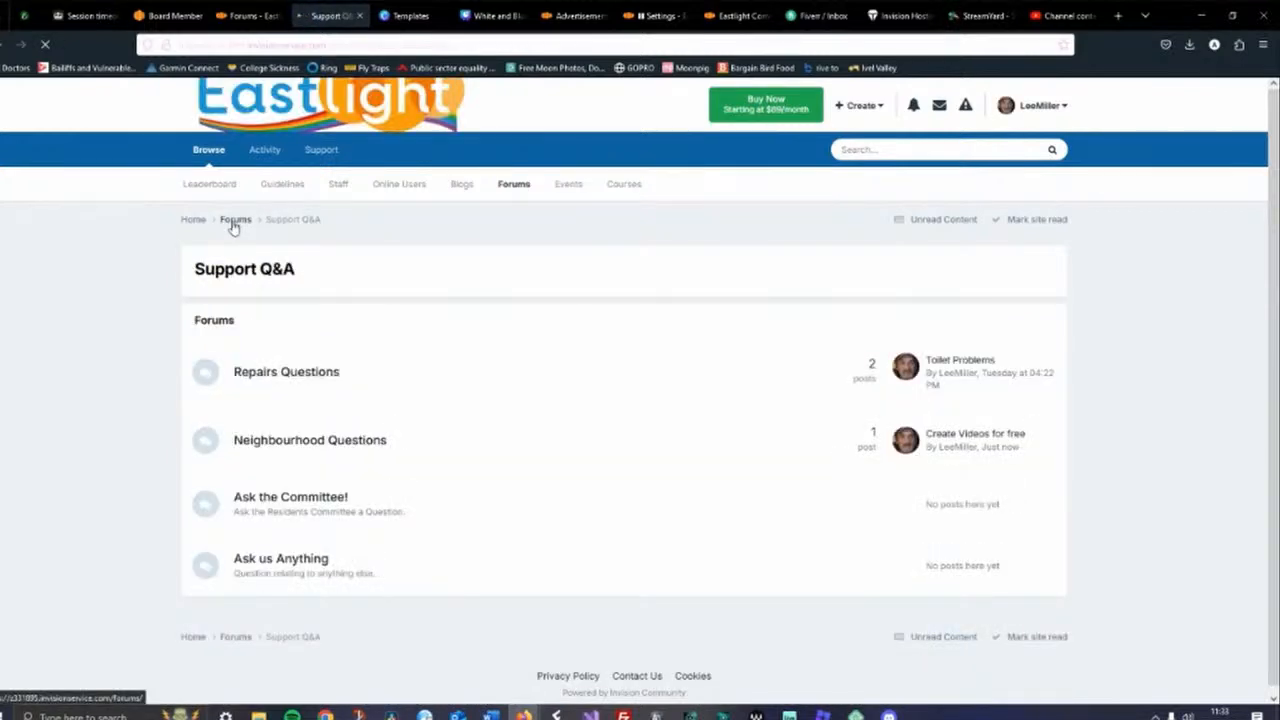
click(233, 222)
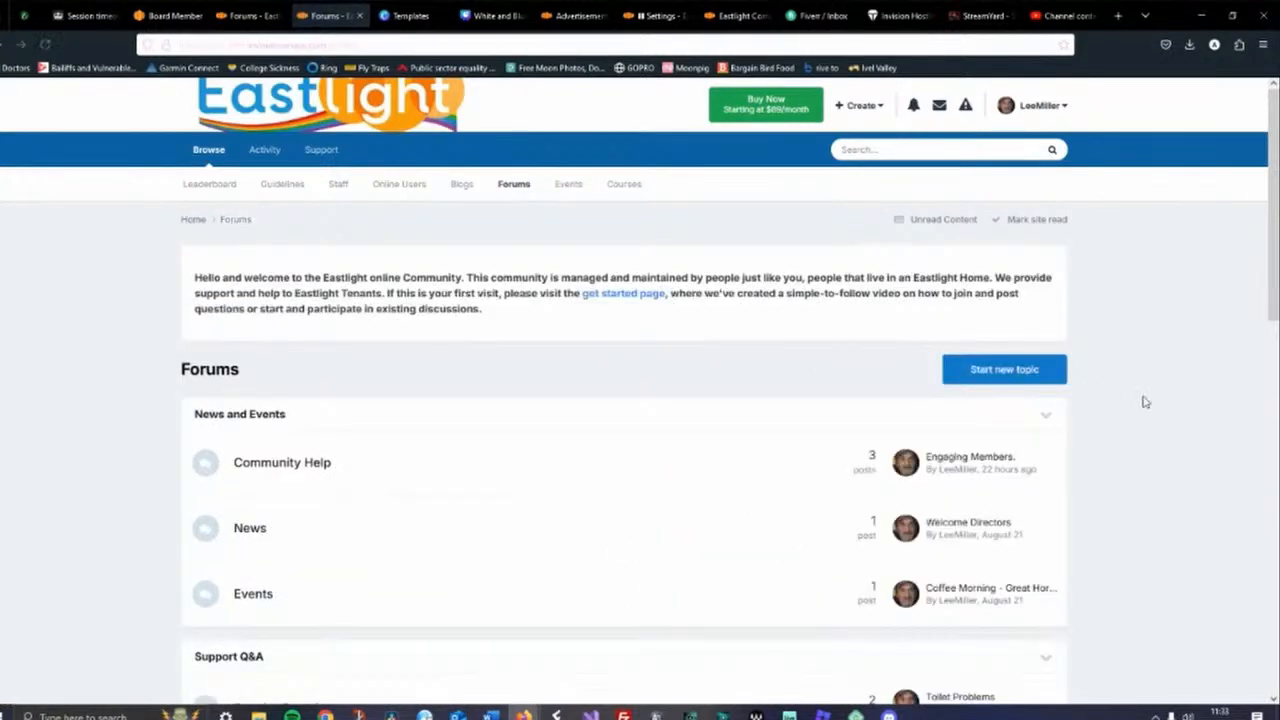
scroll(1134, 409, down, 3)
scroll(1136, 409, down, 5)
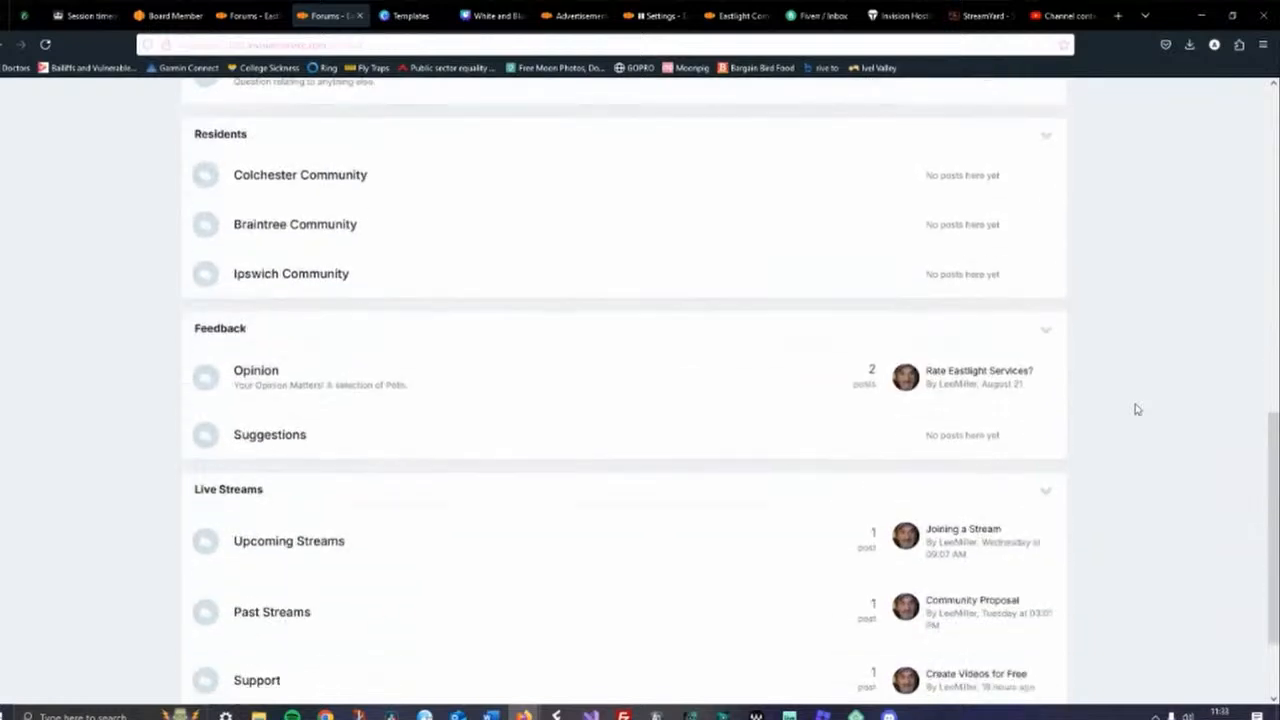
scroll(1136, 409, down, 2)
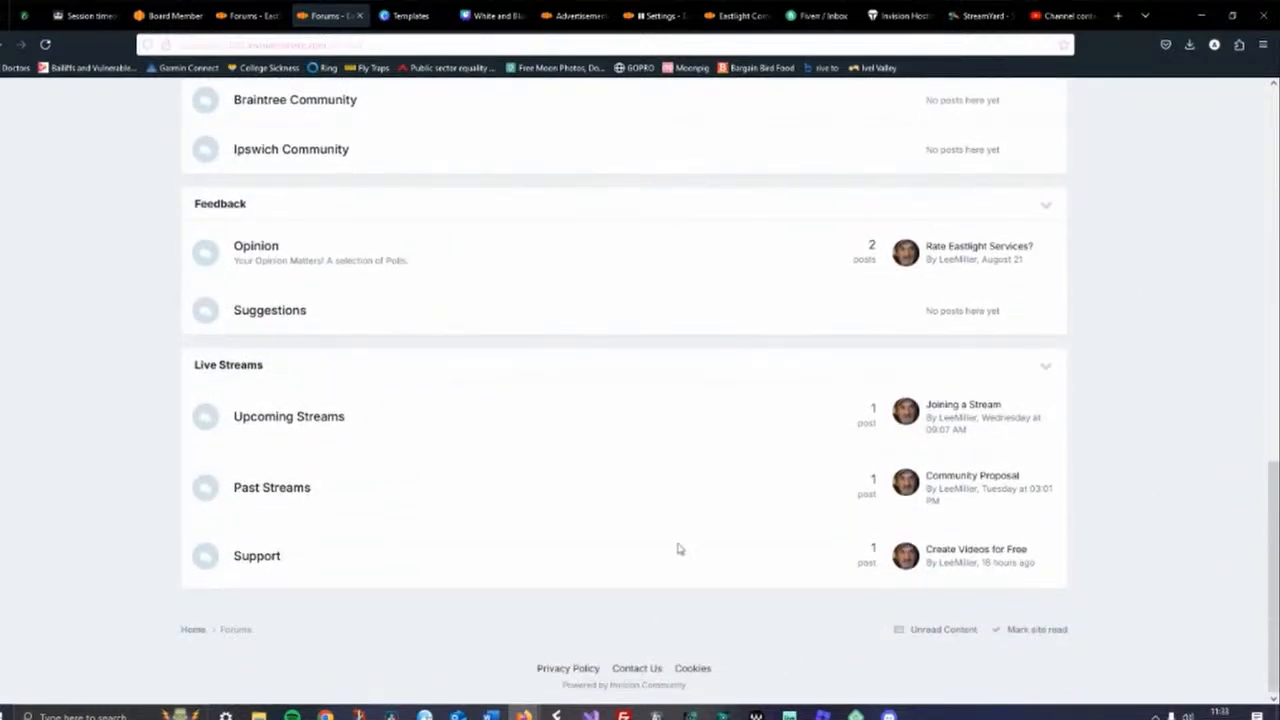
click(258, 557)
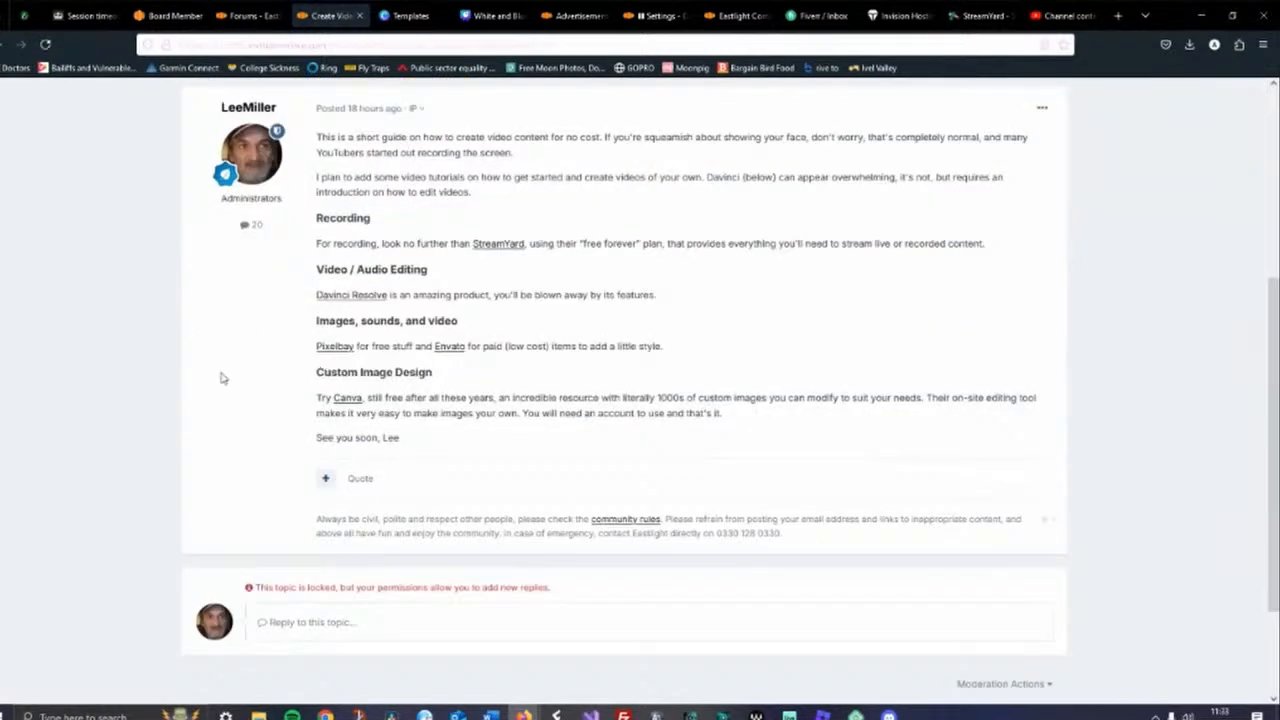
scroll(243, 380, up, 4)
click(300, 222)
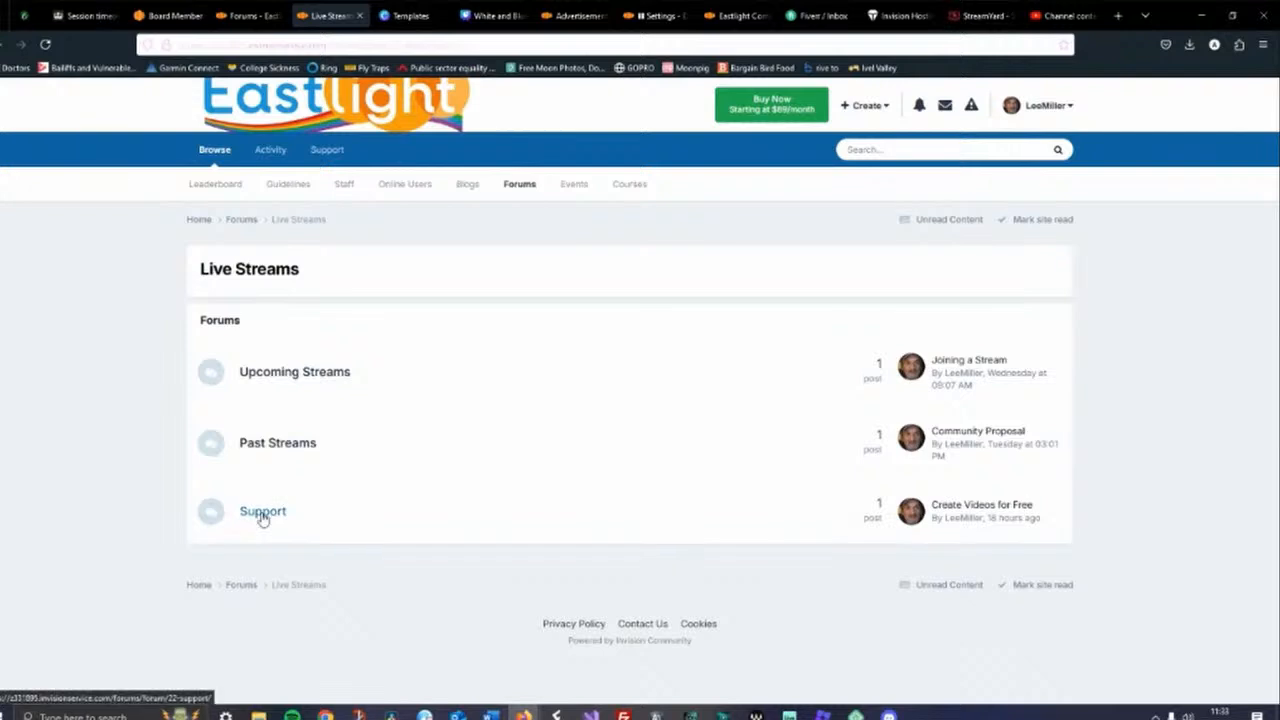
click(262, 512)
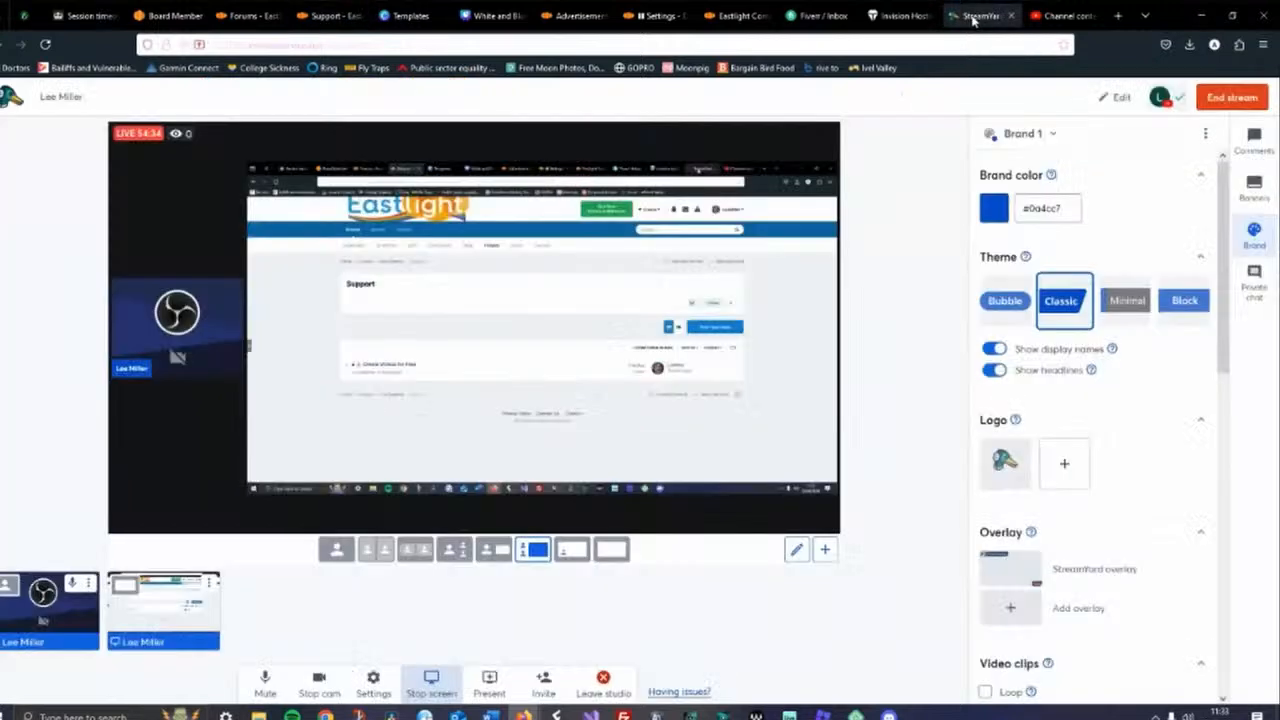
click(975, 16)
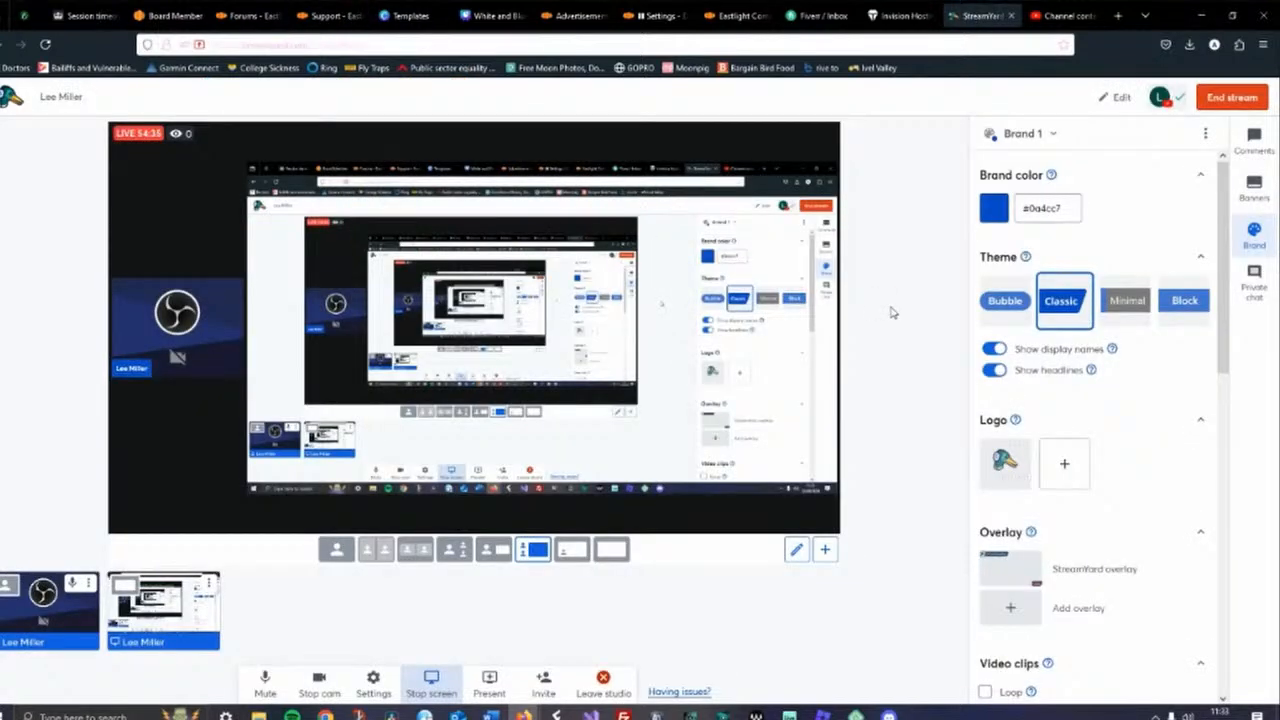